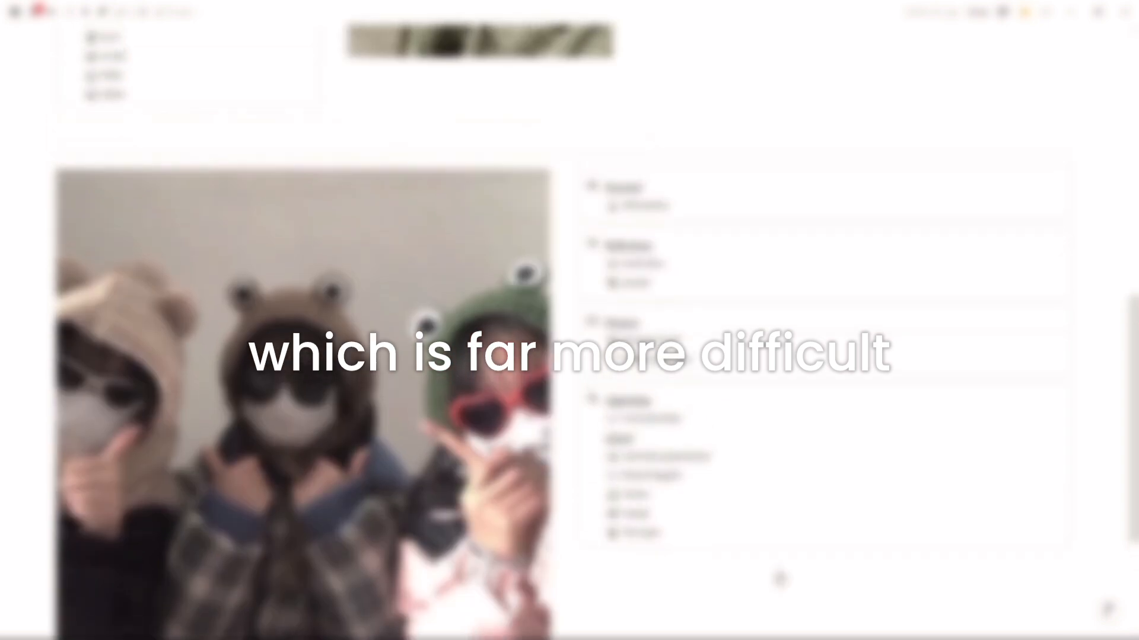
{"action": "scroll", "coordinate": [788, 511], "scroll_direction": "up", "scroll_amount": 1}
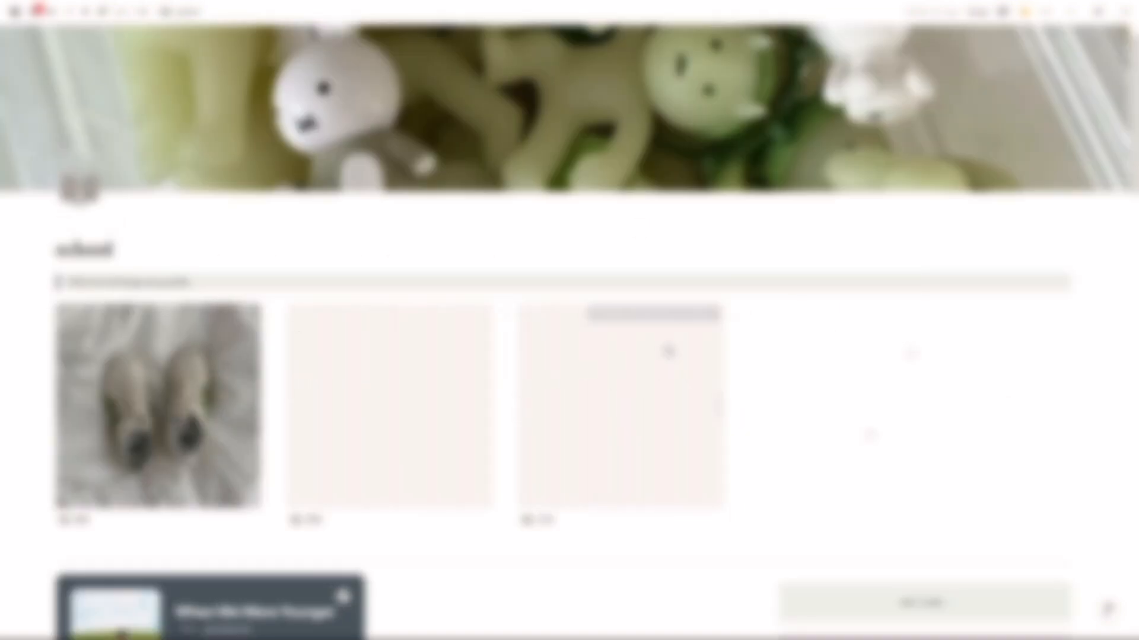
Step: Look through the school page, including its gallery, progress bars, priority lists and monthly calendar
{"action": "scroll", "coordinate": [681, 458], "scroll_direction": "down", "scroll_amount": 2}
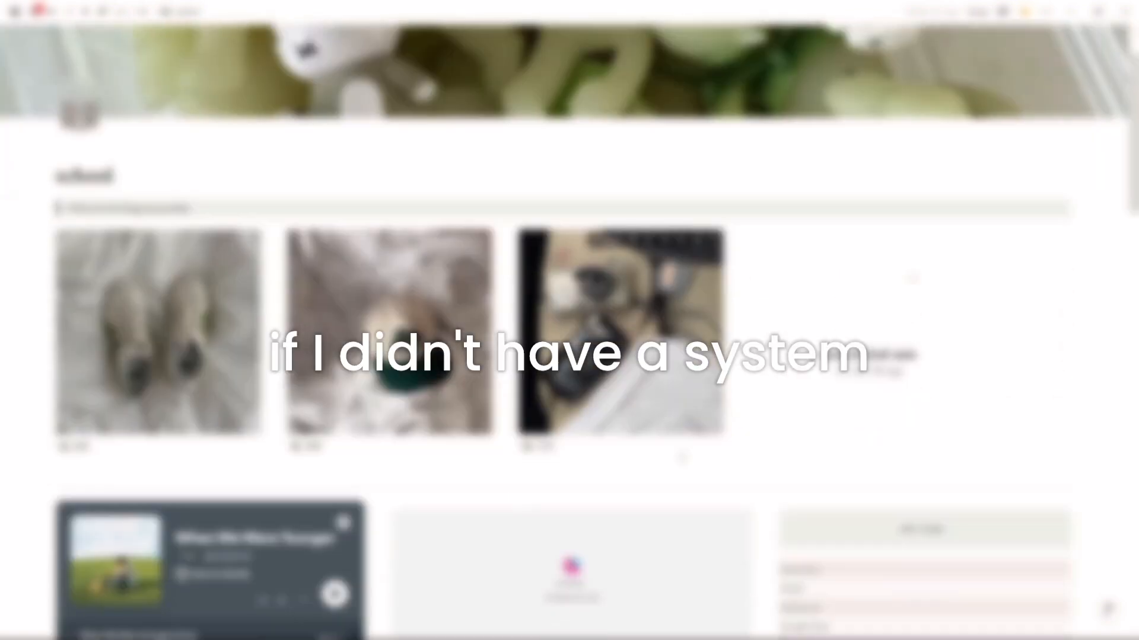
{"action": "scroll", "coordinate": [680, 458], "scroll_direction": "up", "scroll_amount": 2}
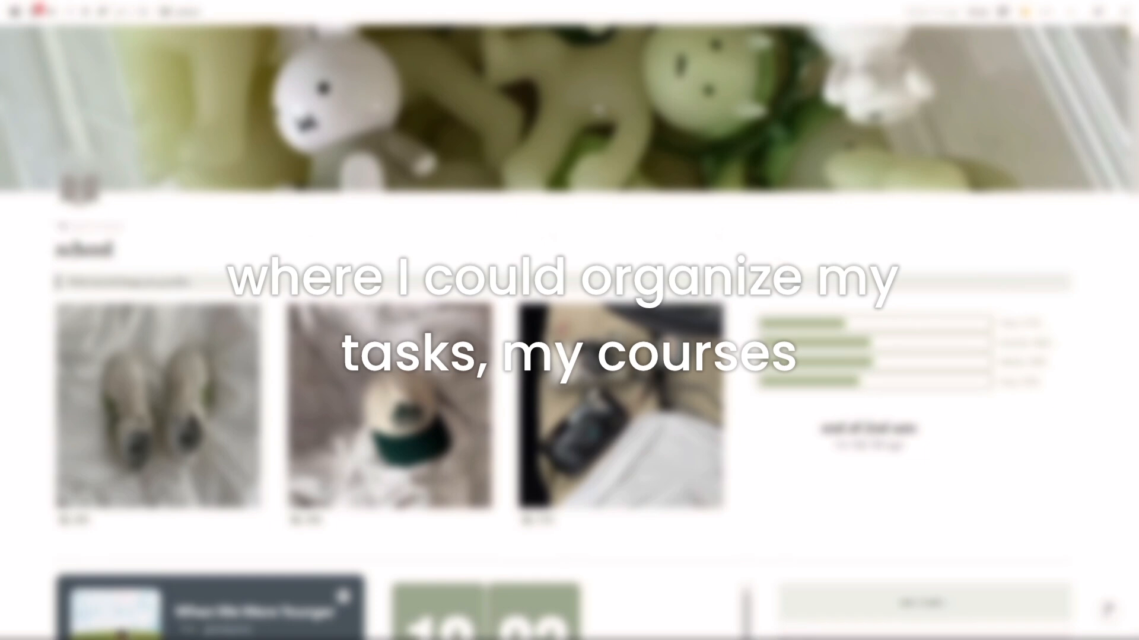
{"action": "scroll", "coordinate": [777, 259], "scroll_direction": "down", "scroll_amount": 4}
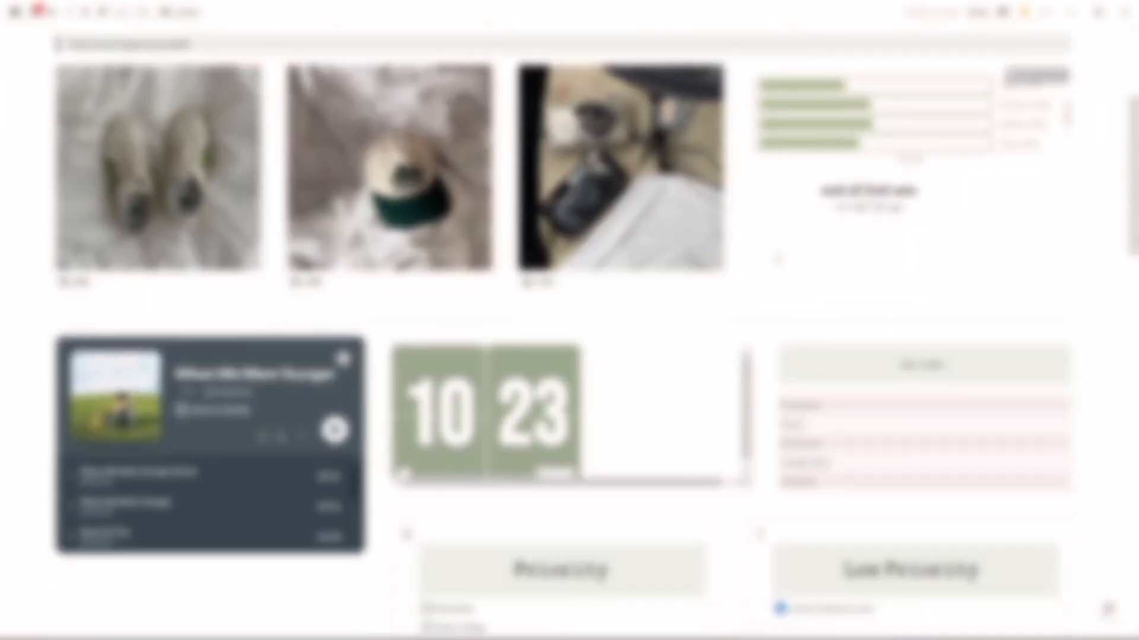
{"action": "scroll", "coordinate": [777, 259], "scroll_direction": "down", "scroll_amount": 4}
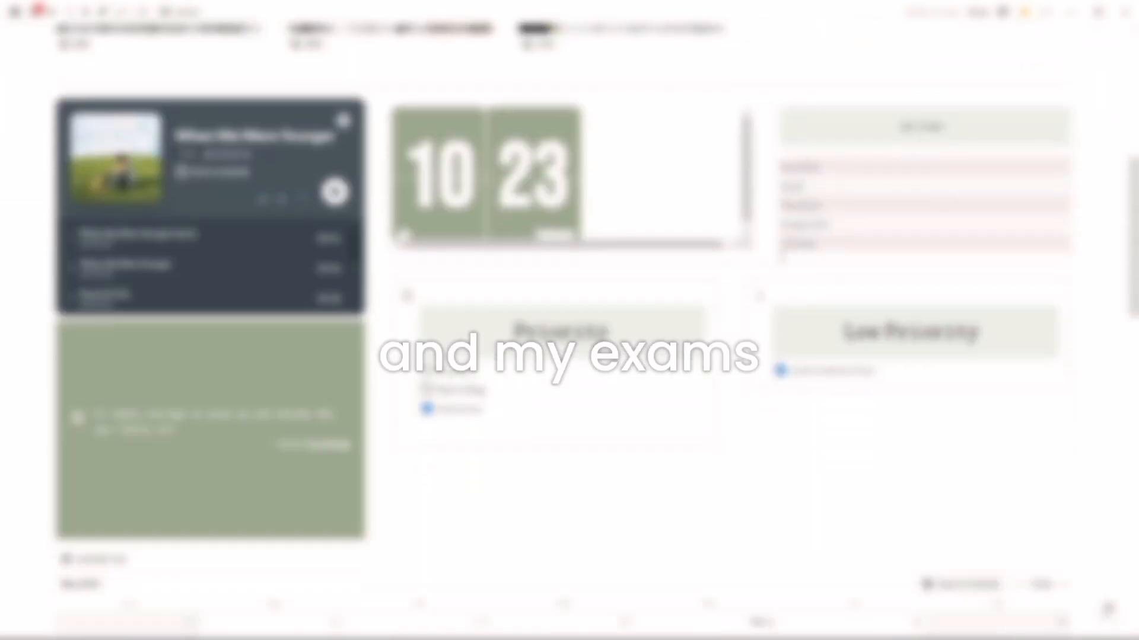
{"action": "scroll", "coordinate": [569, 320], "scroll_direction": "down", "scroll_amount": 1}
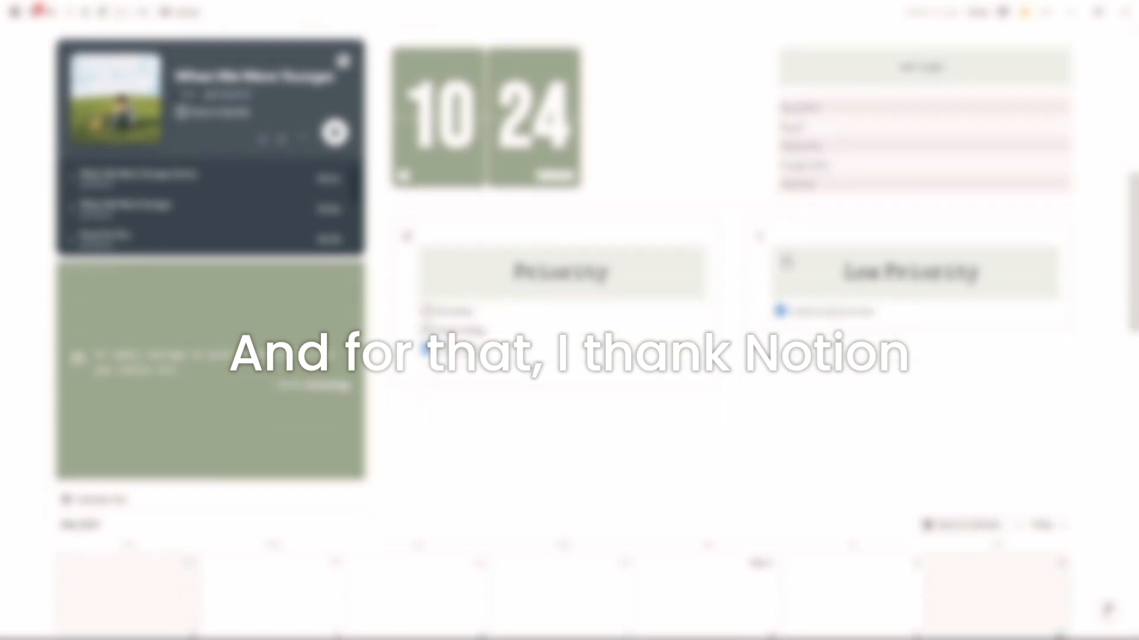
{"action": "scroll", "coordinate": [569, 320], "scroll_direction": "down", "scroll_amount": 1}
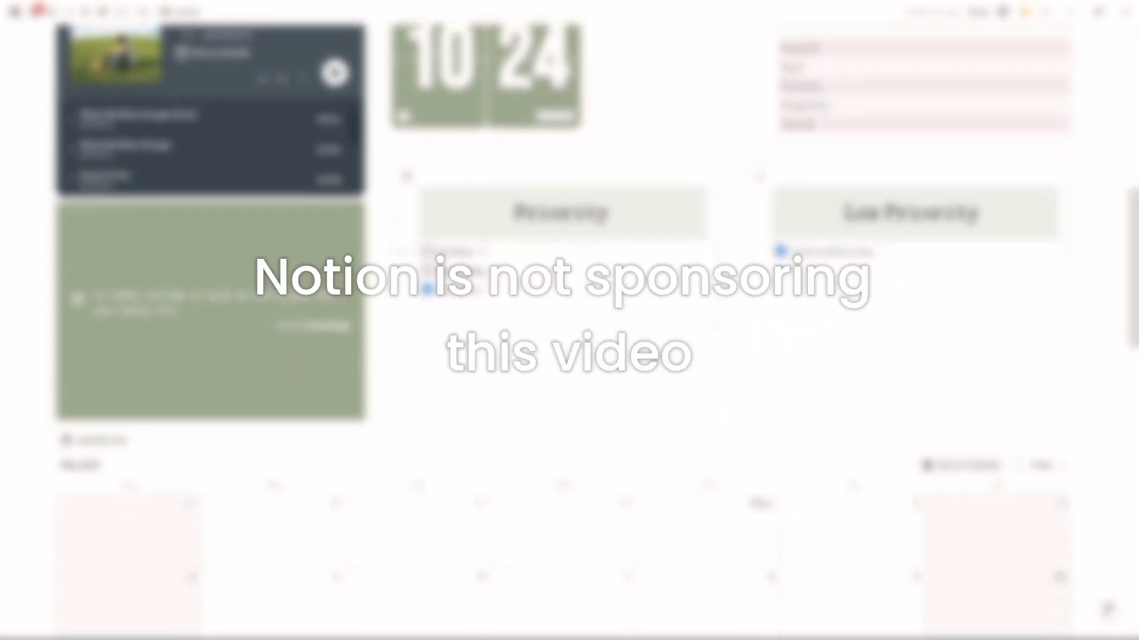
{"action": "scroll", "coordinate": [569, 321], "scroll_direction": "down", "scroll_amount": 2}
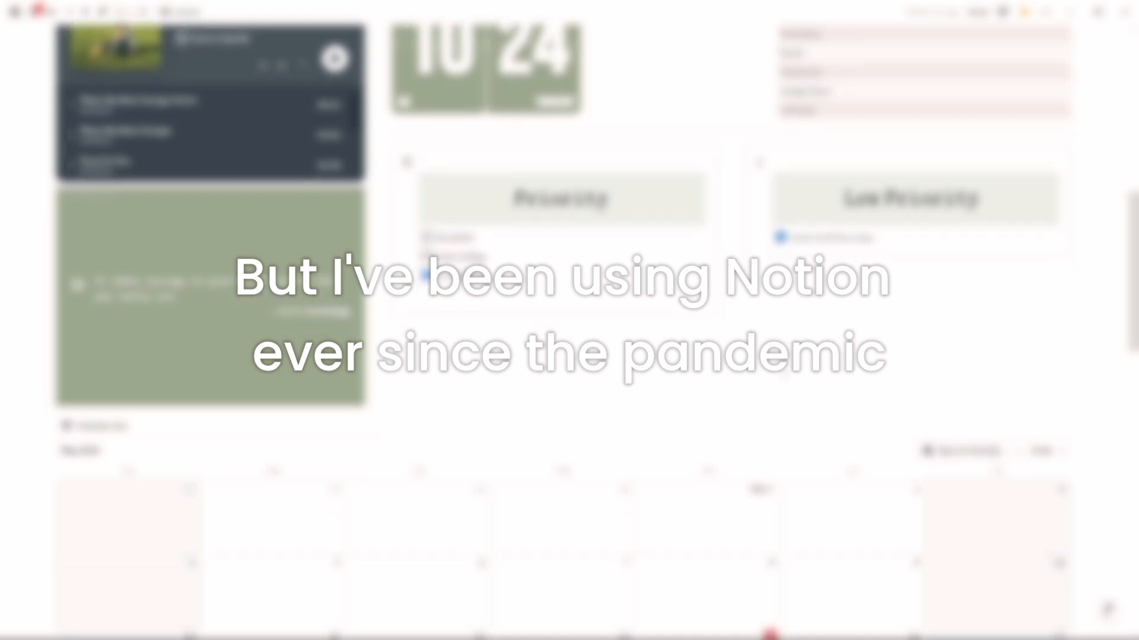
{"action": "scroll", "coordinate": [569, 320], "scroll_direction": "up", "scroll_amount": 8}
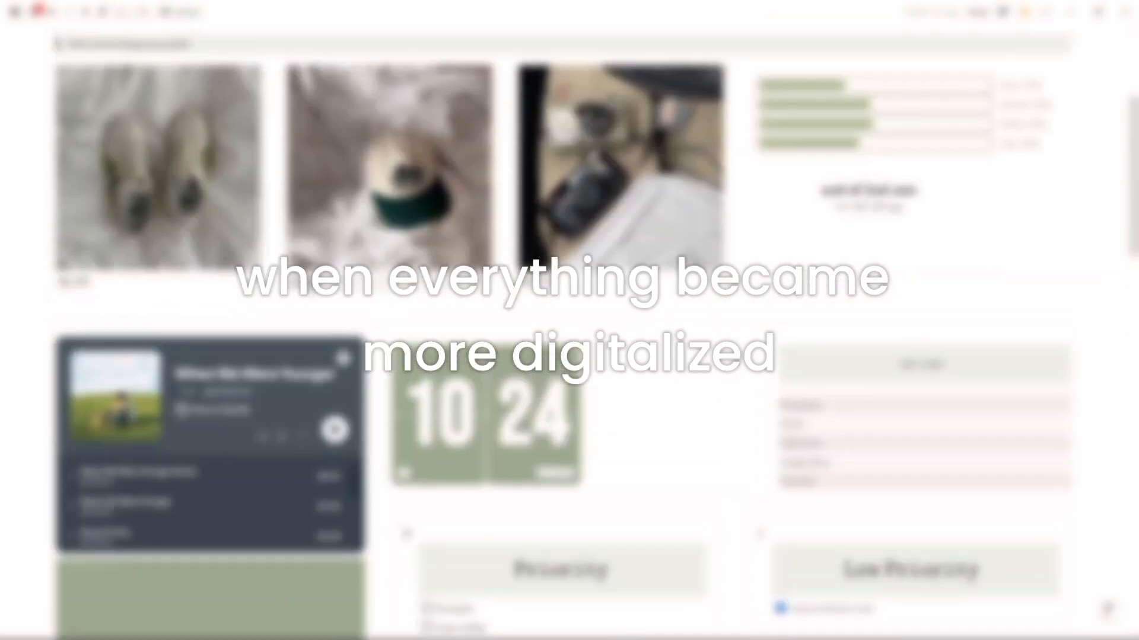
Step: Open the Grade 12 page inside SHS and review its subject gallery, linked pages and calendar
{"action": "left_click", "coordinate": [309, 285]}
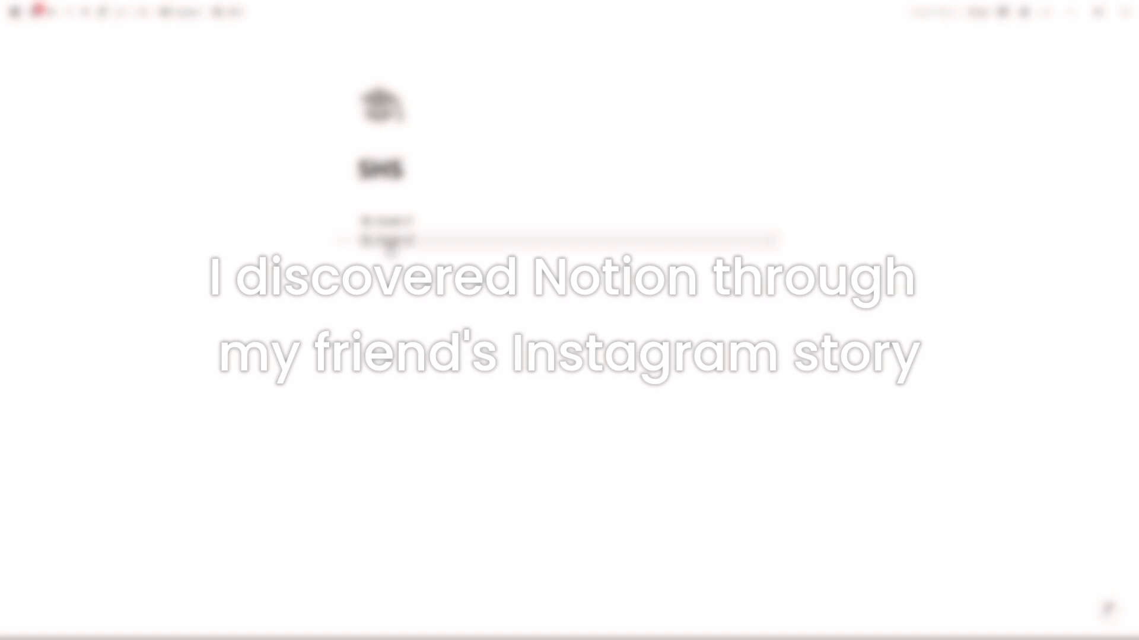
{"action": "left_click", "coordinate": [387, 240]}
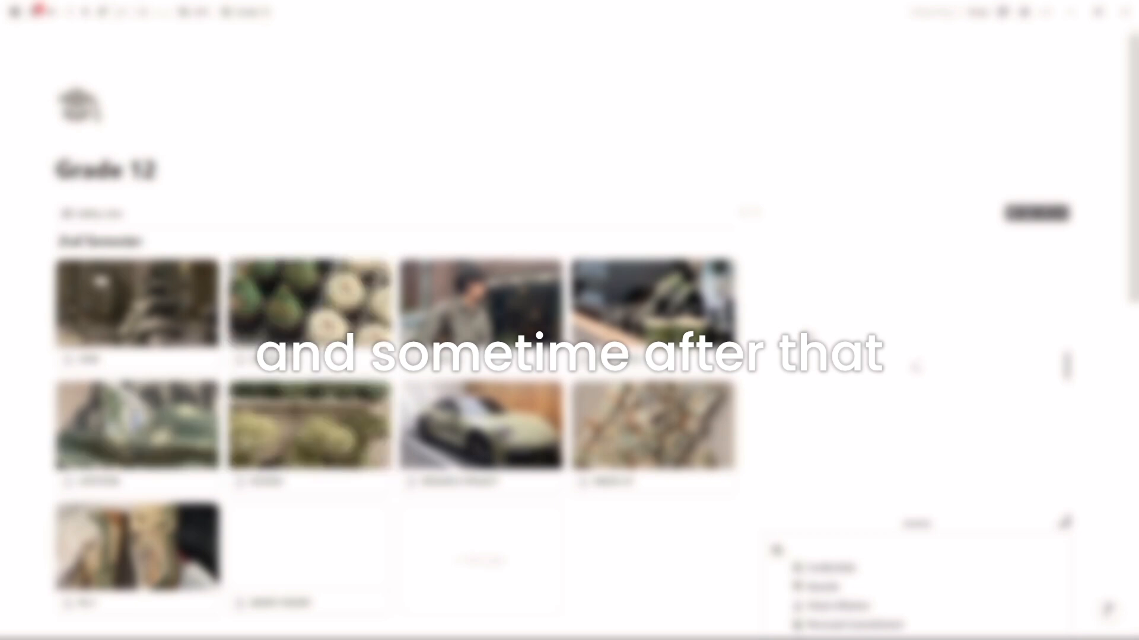
{"action": "scroll", "coordinate": [569, 320], "scroll_direction": "down", "scroll_amount": 1}
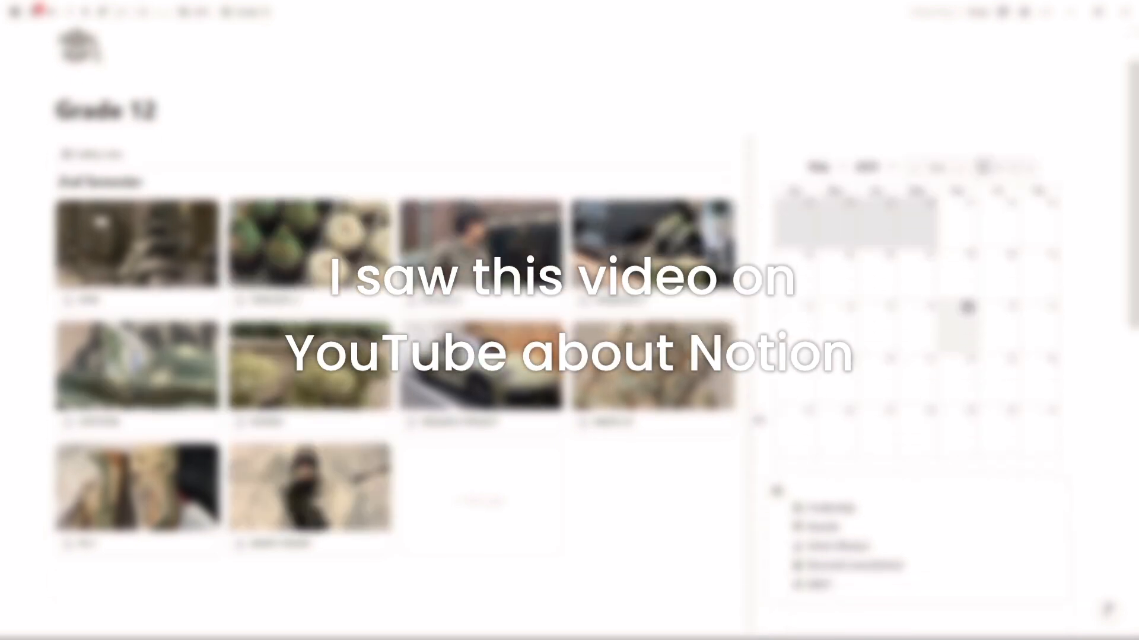
{"action": "scroll", "coordinate": [569, 320], "scroll_direction": "down", "scroll_amount": 6}
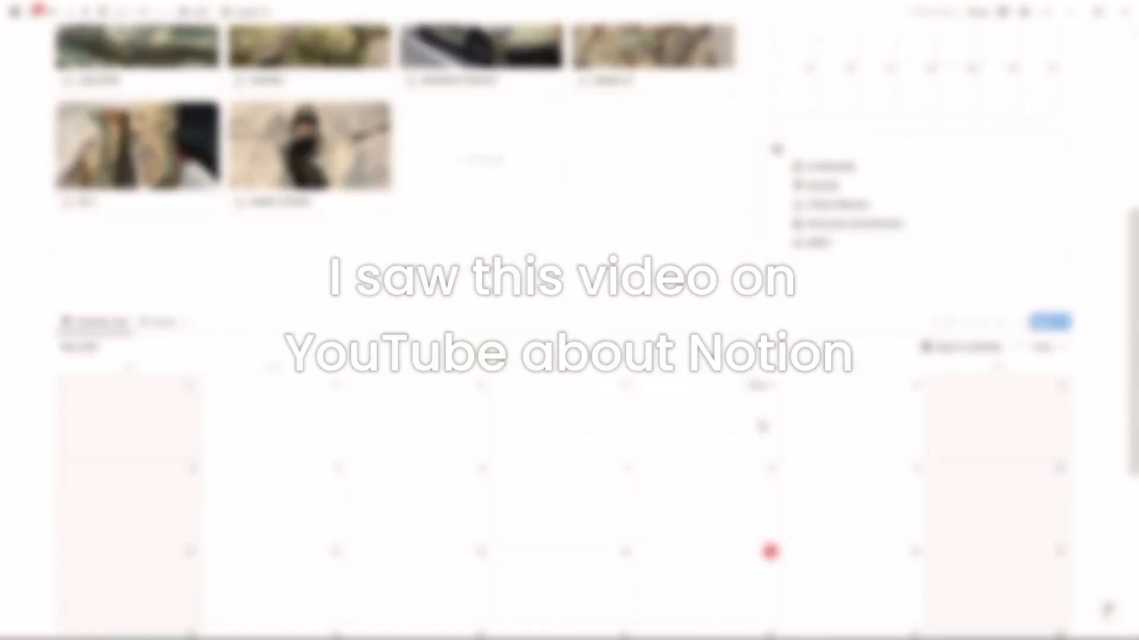
{"action": "scroll", "coordinate": [569, 320], "scroll_direction": "down", "scroll_amount": 5}
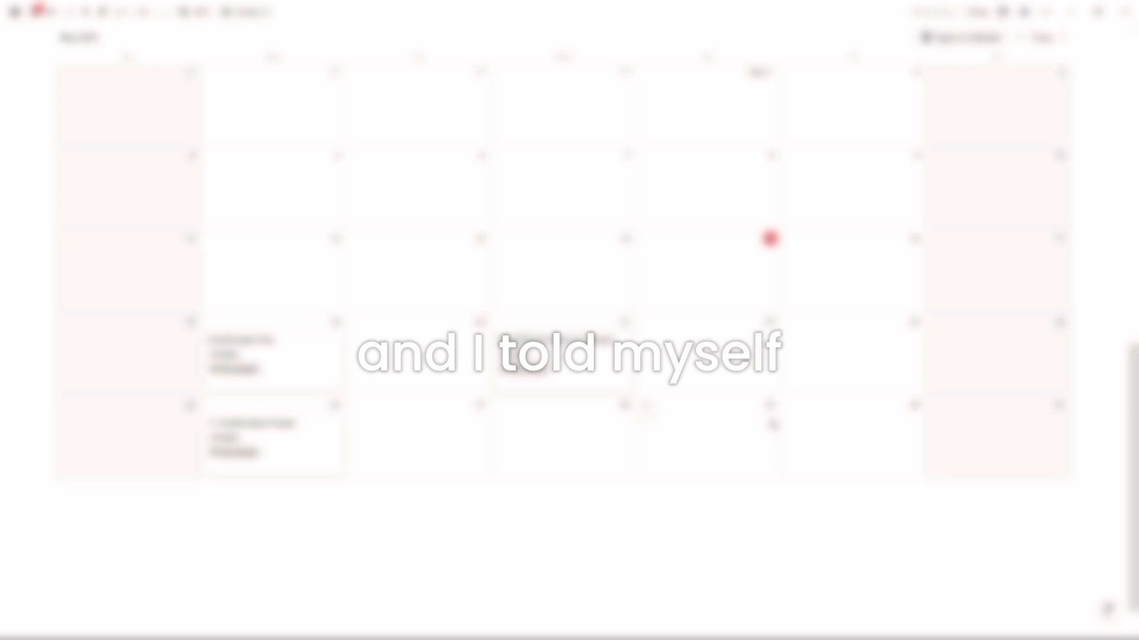
{"action": "scroll", "coordinate": [569, 321], "scroll_direction": "up", "scroll_amount": 8}
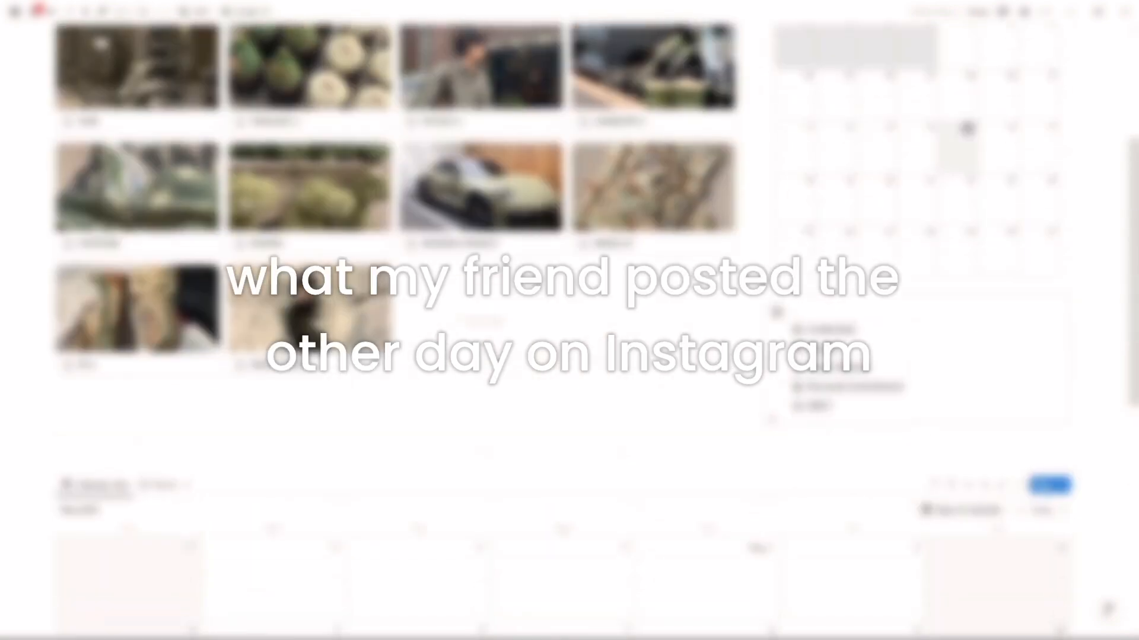
{"action": "scroll", "coordinate": [570, 320], "scroll_direction": "up", "scroll_amount": 1}
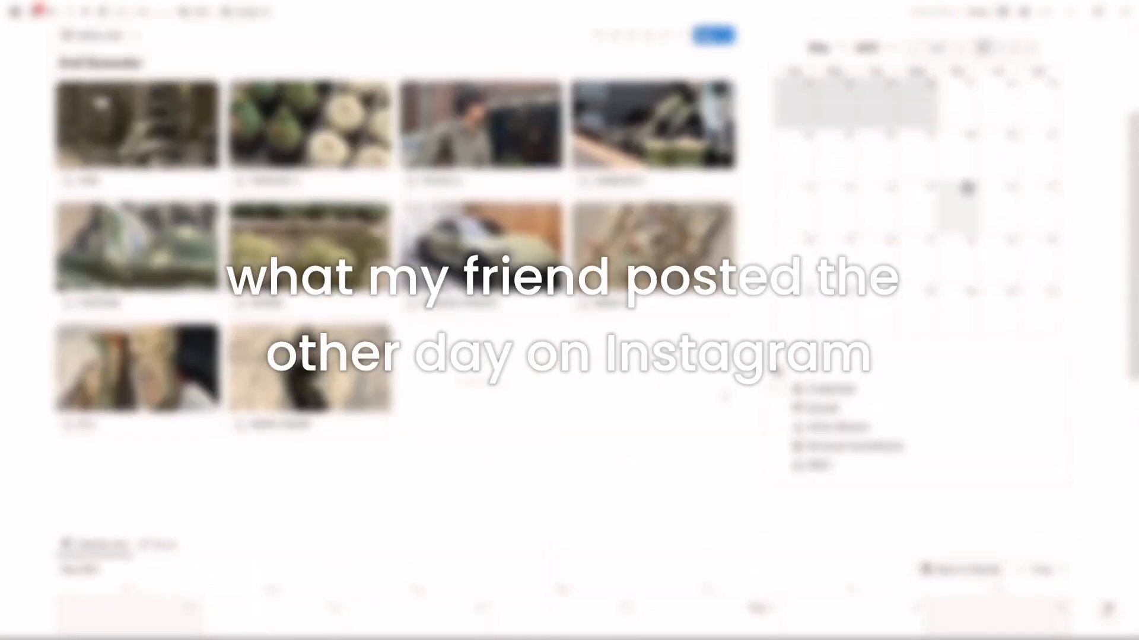
{"action": "scroll", "coordinate": [569, 320], "scroll_direction": "up", "scroll_amount": 1}
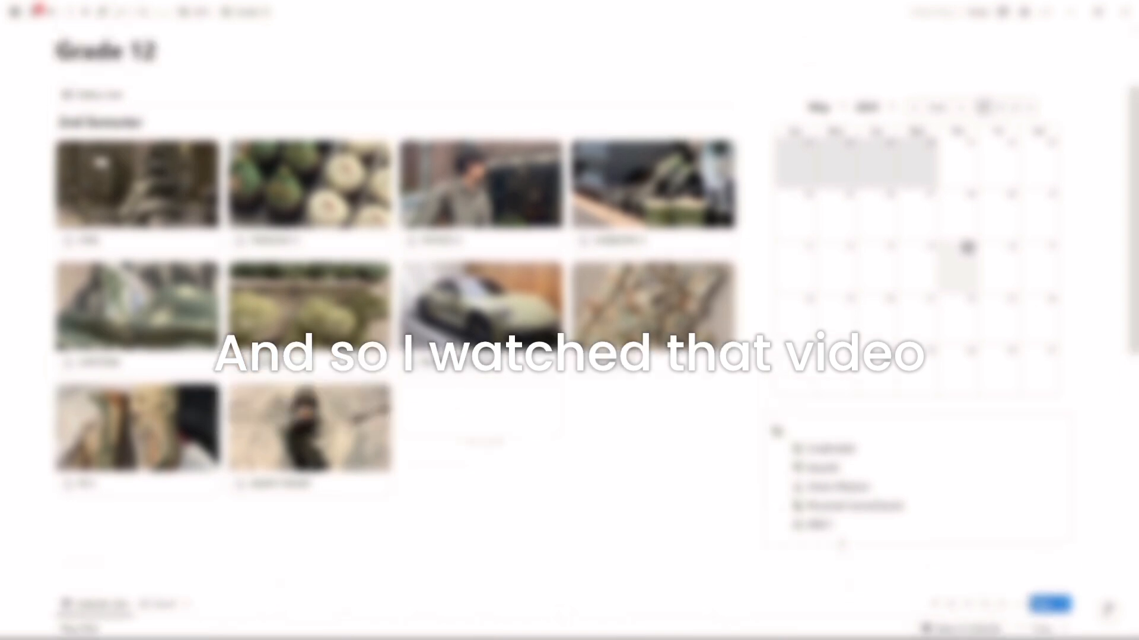
{"action": "scroll", "coordinate": [569, 320], "scroll_direction": "up", "scroll_amount": 2}
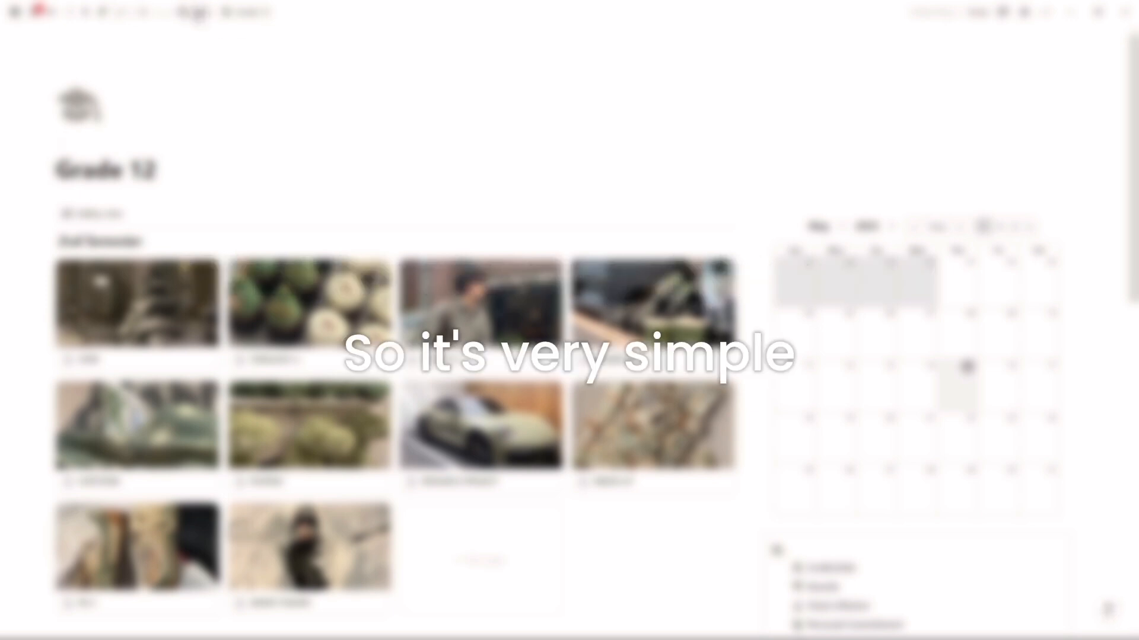
Step: Go back to SHS, open the Grade 11 page and review its subject gallery, calendars and class schedule
{"action": "left_click", "coordinate": [198, 14]}
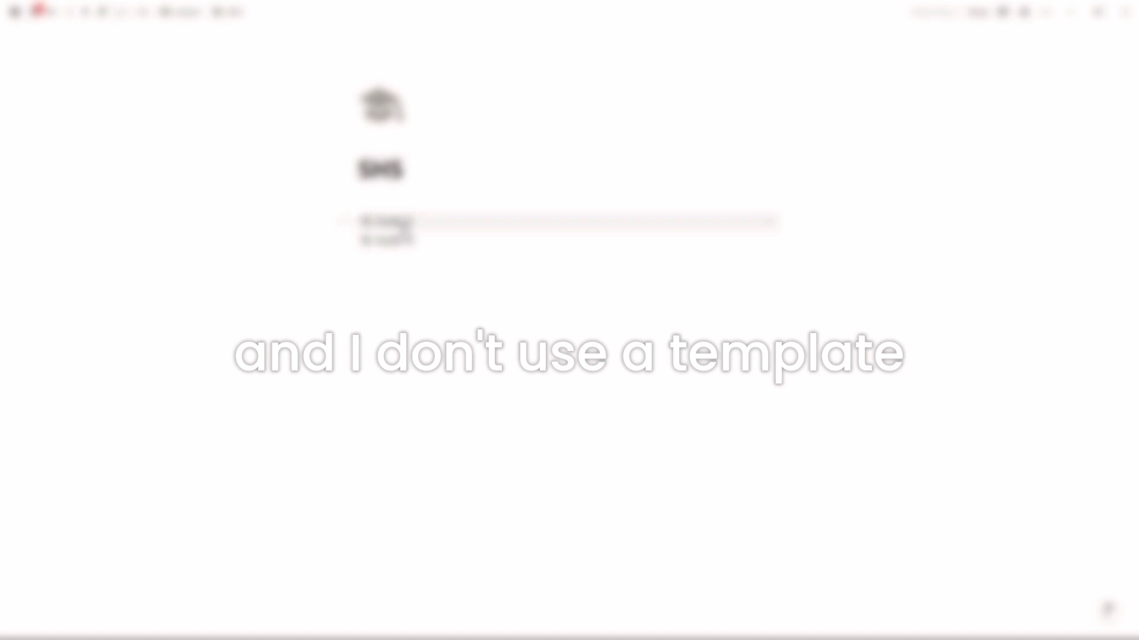
{"action": "left_click", "coordinate": [400, 228]}
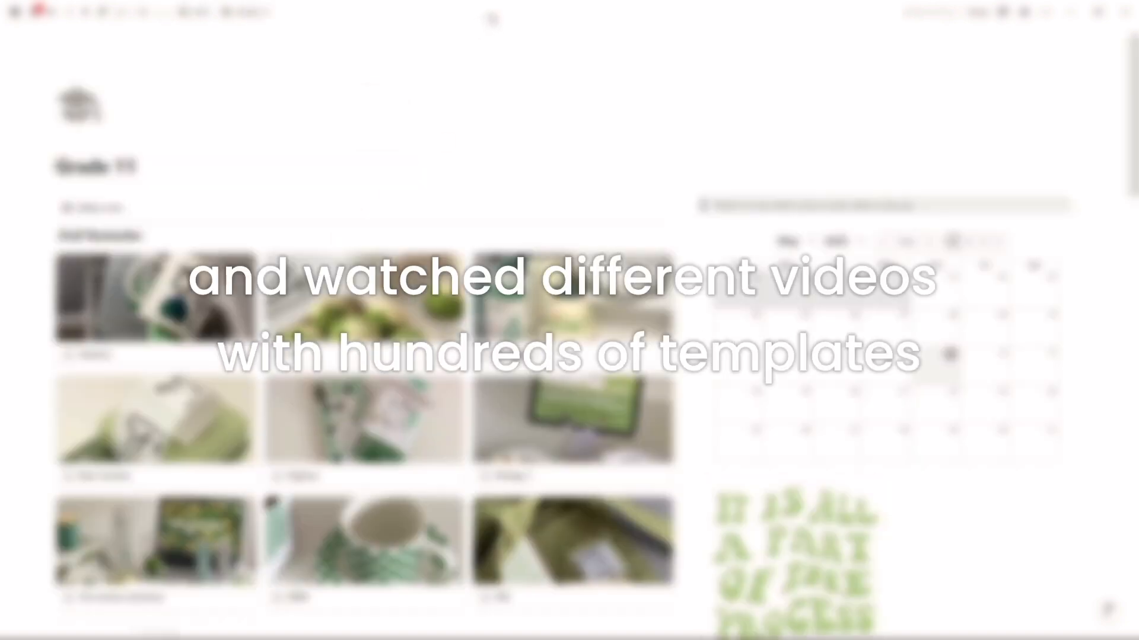
{"action": "scroll", "coordinate": [569, 320], "scroll_direction": "down", "scroll_amount": 3}
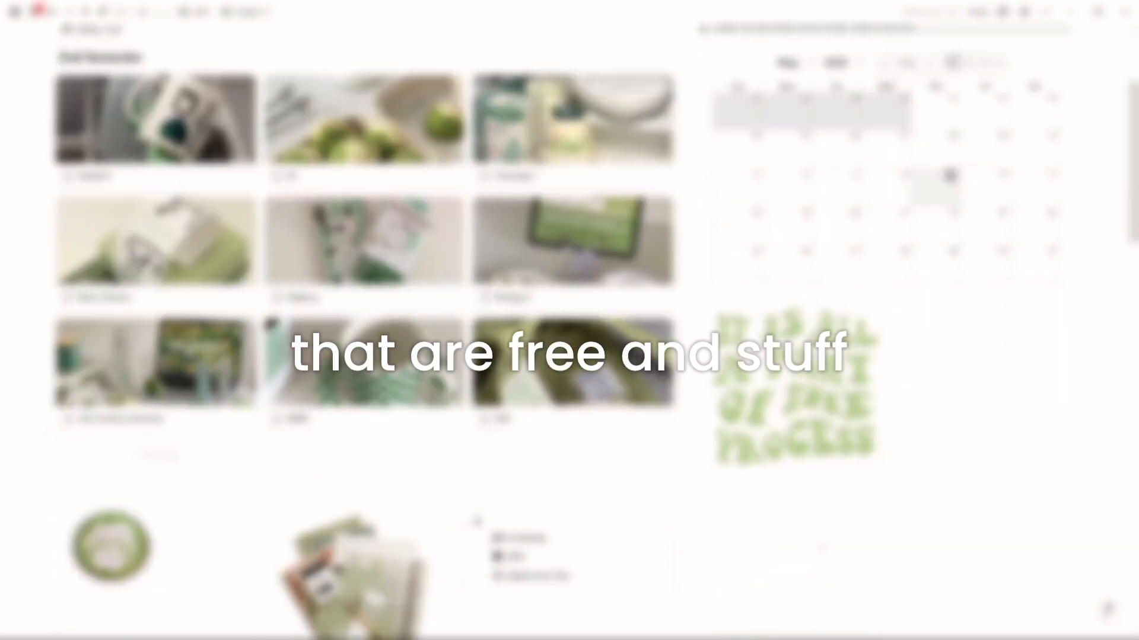
{"action": "scroll", "coordinate": [570, 320], "scroll_direction": "down", "scroll_amount": 3}
{"action": "scroll", "coordinate": [569, 320], "scroll_direction": "down", "scroll_amount": 3}
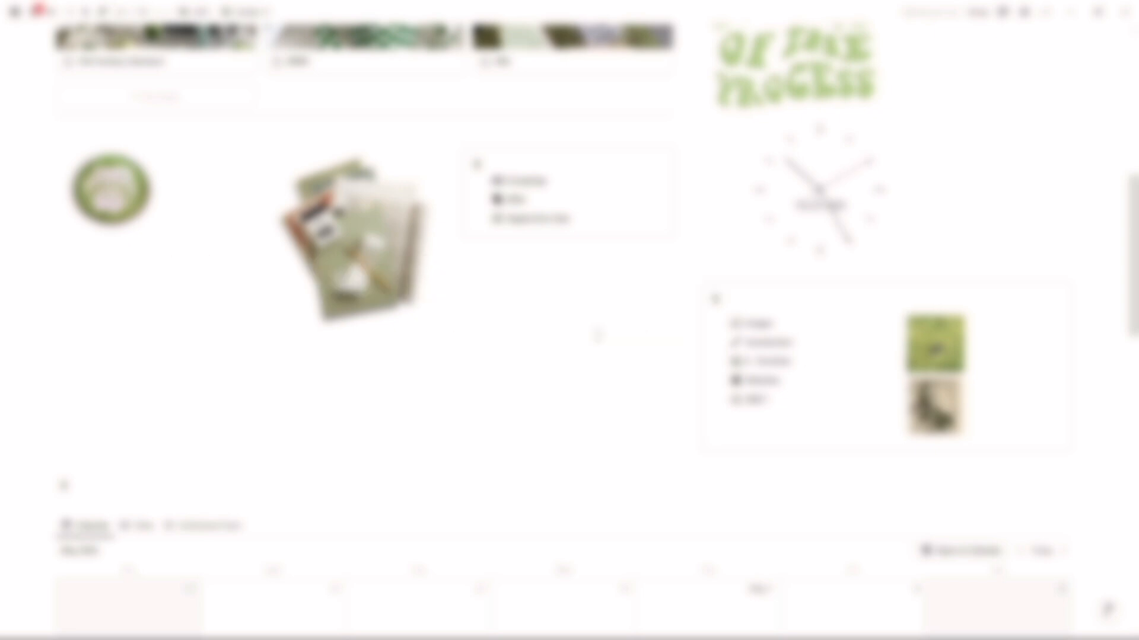
{"action": "scroll", "coordinate": [596, 332], "scroll_direction": "down", "scroll_amount": 3}
{"action": "scroll", "coordinate": [598, 335], "scroll_direction": "down", "scroll_amount": 10}
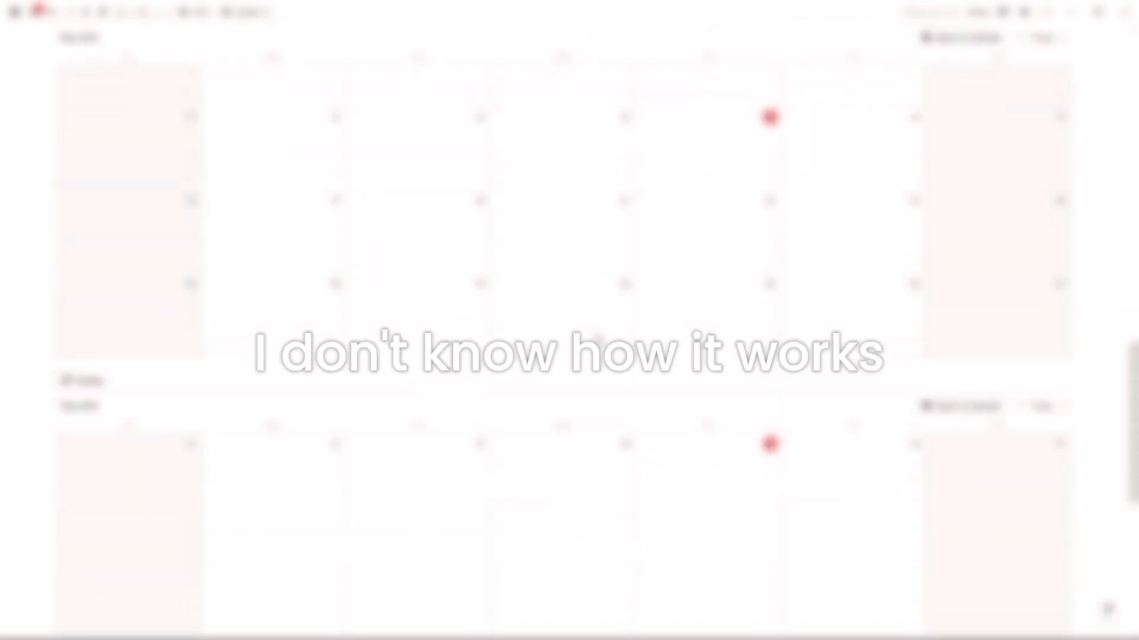
{"action": "scroll", "coordinate": [596, 333], "scroll_direction": "down", "scroll_amount": 4}
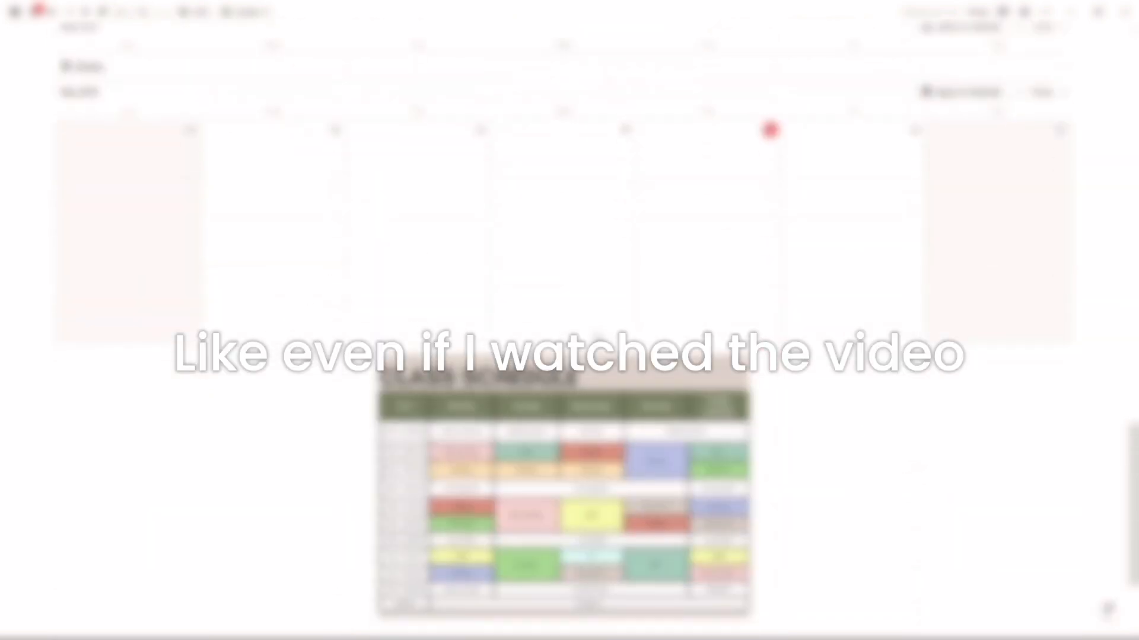
{"action": "scroll", "coordinate": [597, 332], "scroll_direction": "down", "scroll_amount": 3}
{"action": "scroll", "coordinate": [597, 332], "scroll_direction": "up", "scroll_amount": 20}
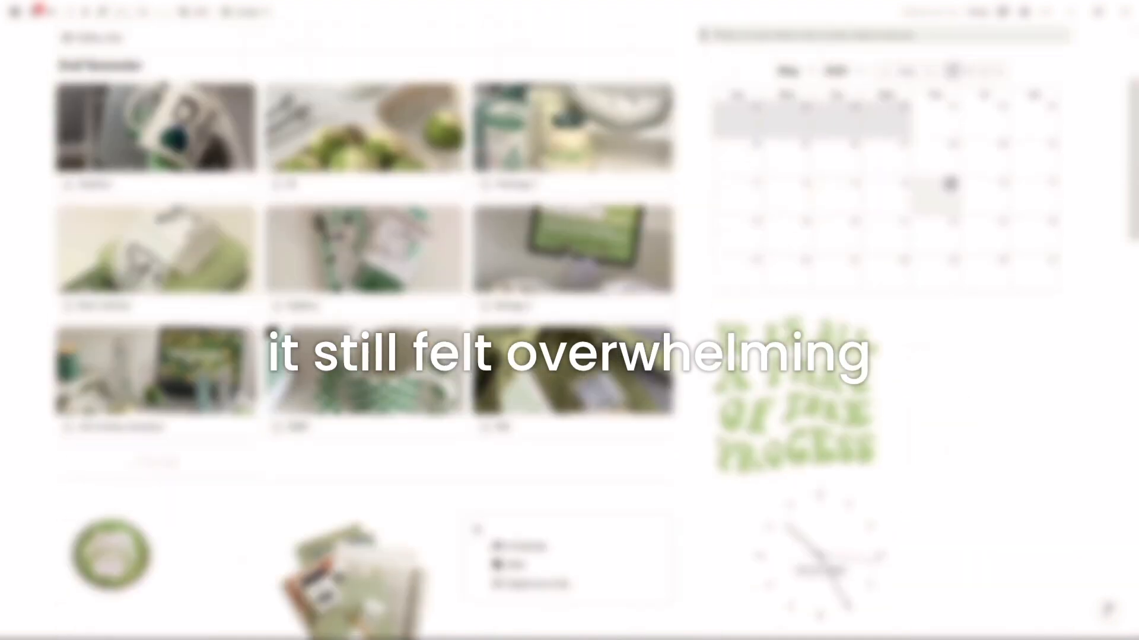
{"action": "scroll", "coordinate": [597, 332], "scroll_direction": "up", "scroll_amount": 3}
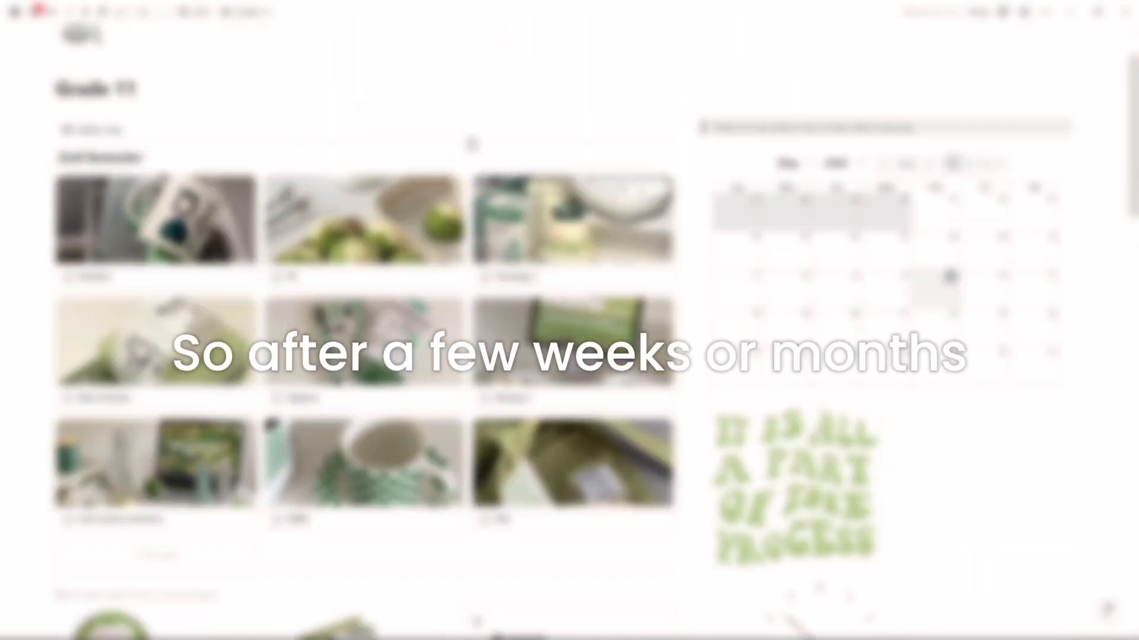
Step: Return to the main dashboard page and review its cover, callout, Productivity and plans & habits lists, and progress bars
{"action": "left_click", "coordinate": [201, 15]}
{"action": "left_click", "coordinate": [186, 15]}
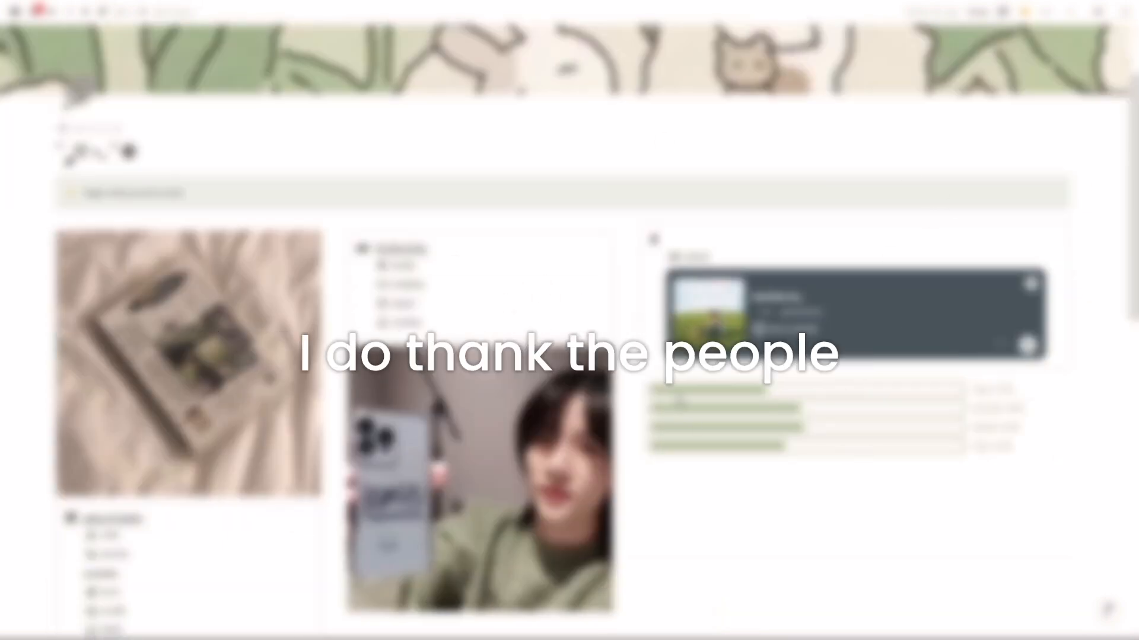
{"action": "scroll", "coordinate": [812, 483], "scroll_direction": "up", "scroll_amount": 2}
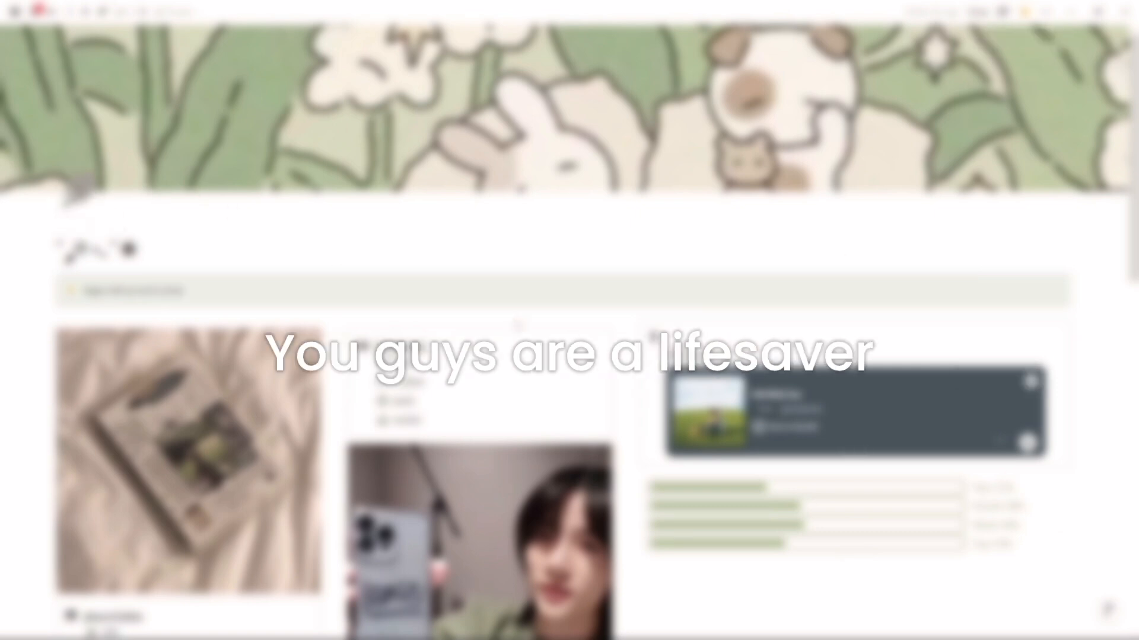
{"action": "scroll", "coordinate": [569, 329], "scroll_direction": "down", "scroll_amount": 1}
{"action": "scroll", "coordinate": [570, 332], "scroll_direction": "down", "scroll_amount": 7}
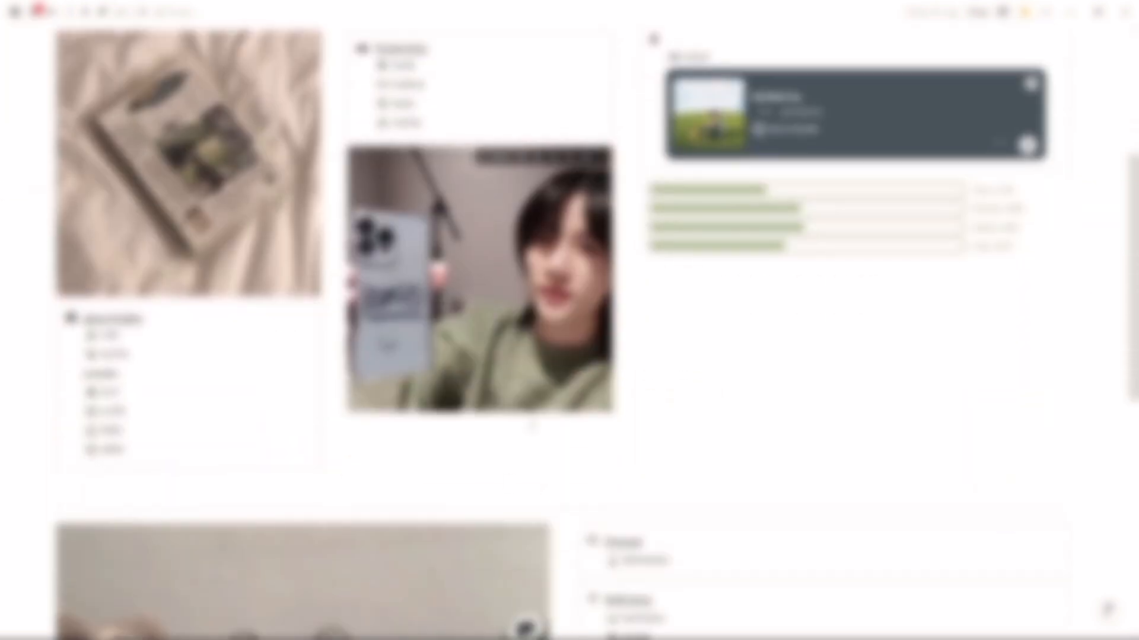
{"action": "scroll", "coordinate": [569, 332], "scroll_direction": "down", "scroll_amount": 5}
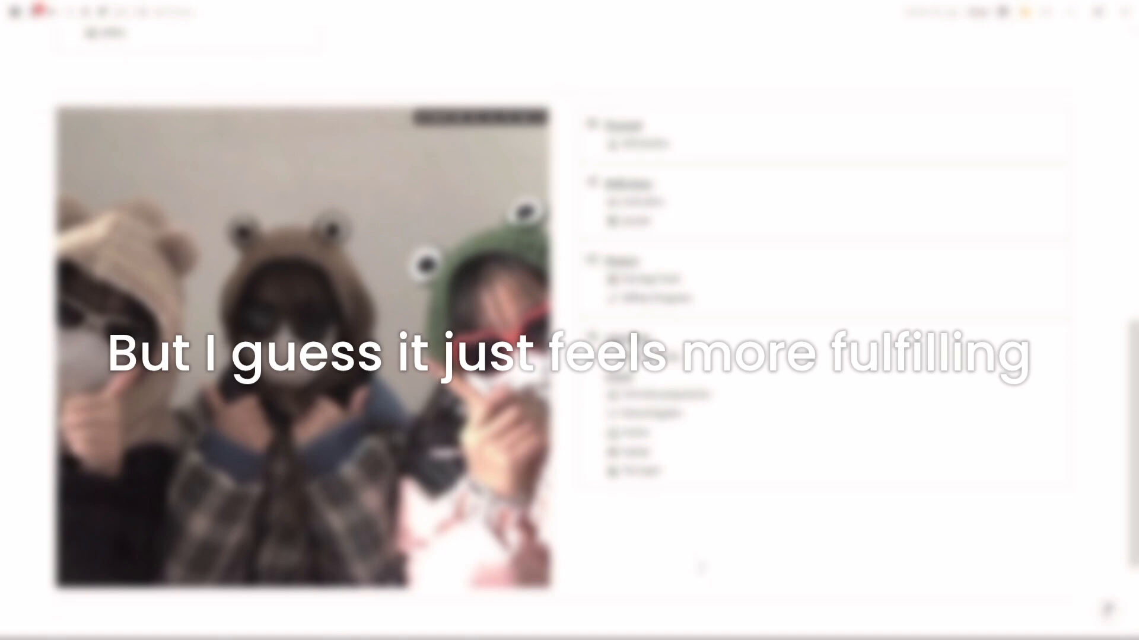
{"action": "scroll", "coordinate": [774, 579], "scroll_direction": "up", "scroll_amount": 8}
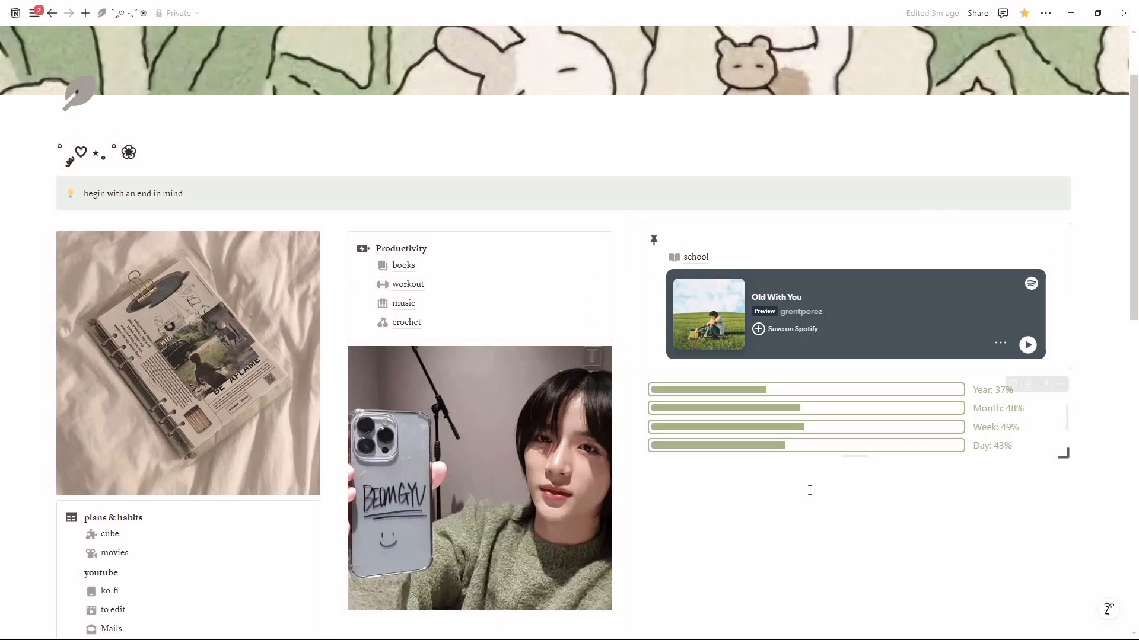
{"action": "scroll", "coordinate": [810, 486], "scroll_direction": "up", "scroll_amount": 2}
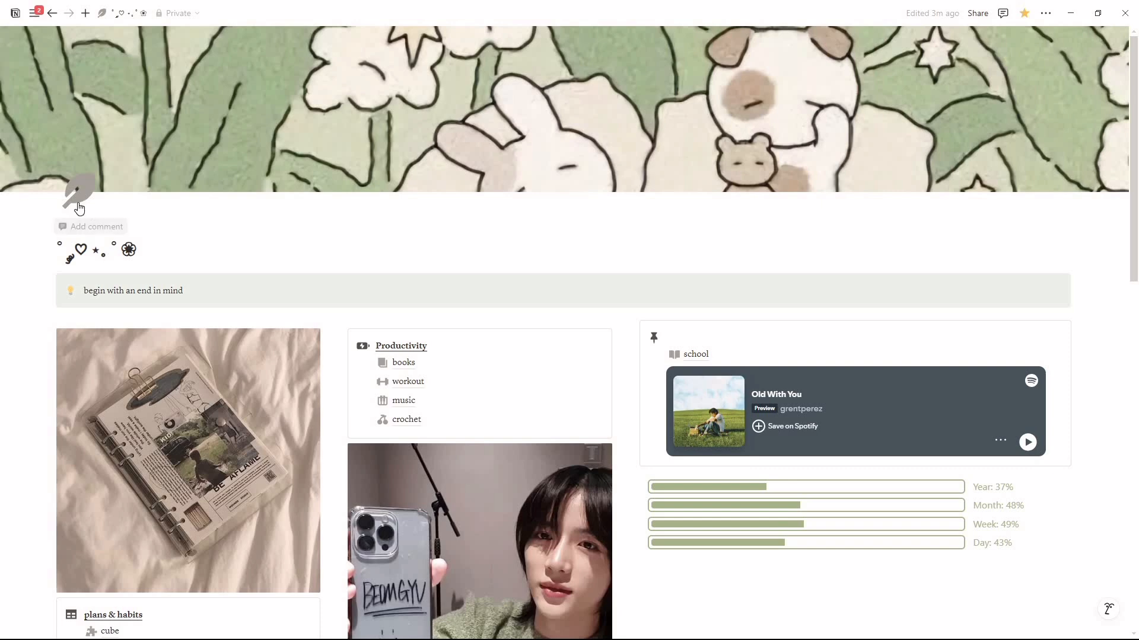
{"action": "scroll", "coordinate": [519, 325], "scroll_direction": "down", "scroll_amount": 6}
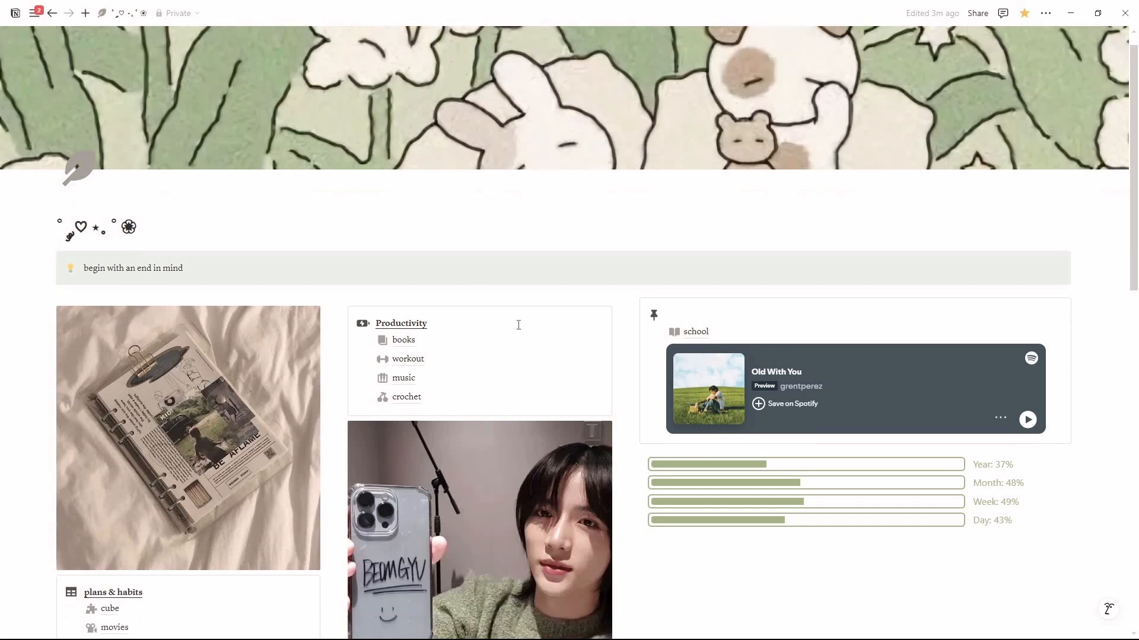
{"action": "scroll", "coordinate": [508, 452], "scroll_direction": "up", "scroll_amount": 4}
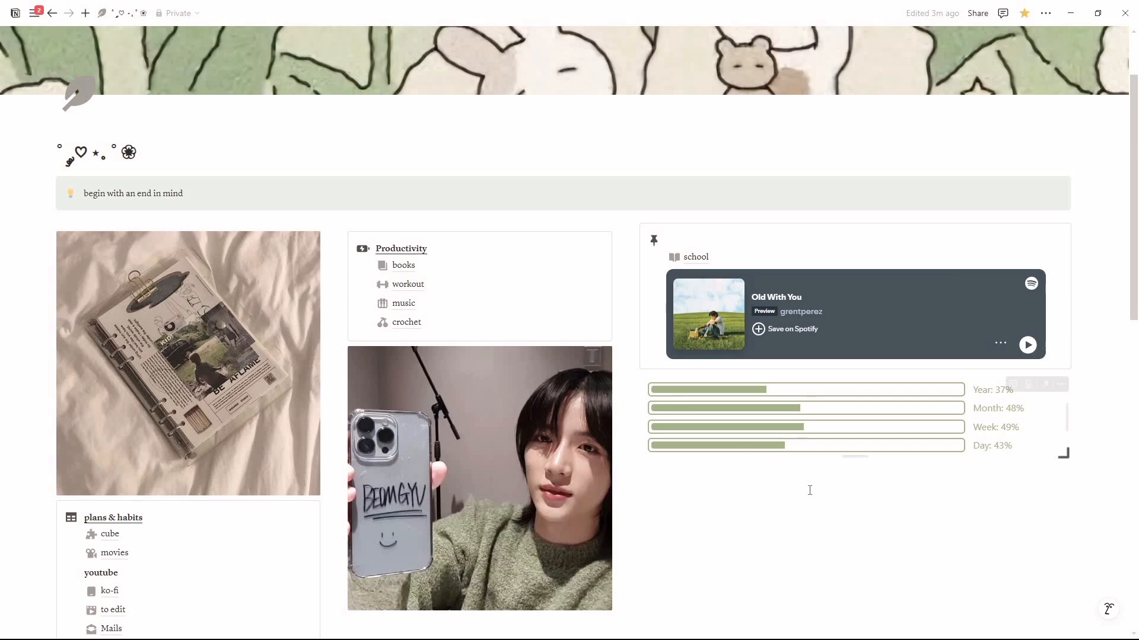
{"action": "scroll", "coordinate": [809, 483], "scroll_direction": "up", "scroll_amount": 2}
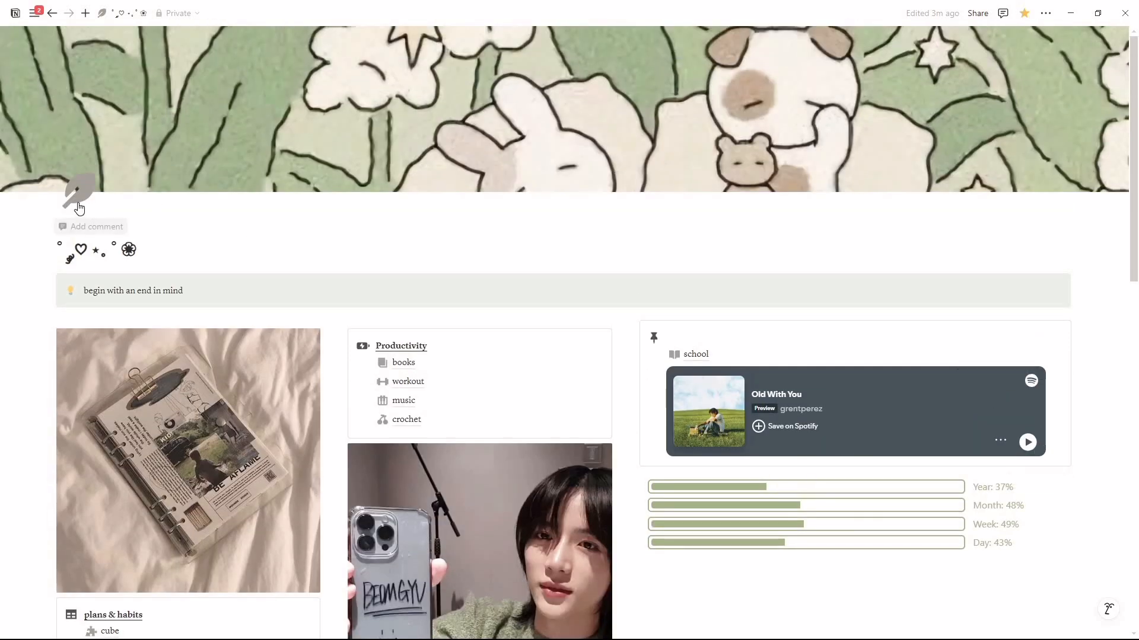
Step: Open the school page from the dashboard and review its gallery, progress bars, web links, priority lists and calendar
{"action": "scroll", "coordinate": [519, 325], "scroll_direction": "down", "scroll_amount": 5}
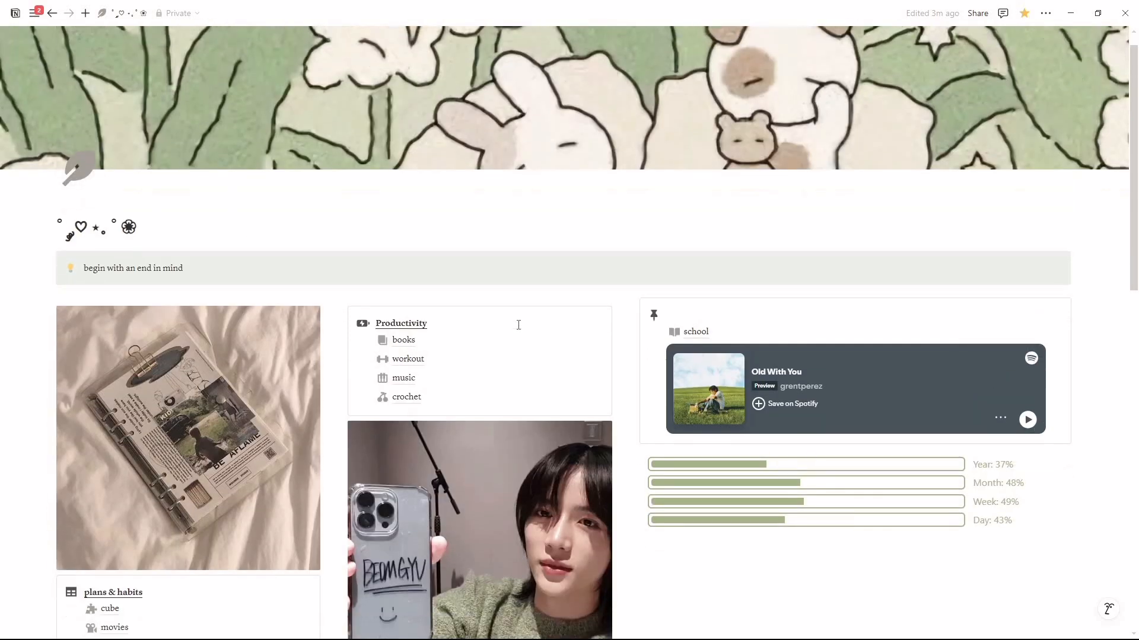
{"action": "scroll", "coordinate": [532, 424], "scroll_direction": "up", "scroll_amount": 3}
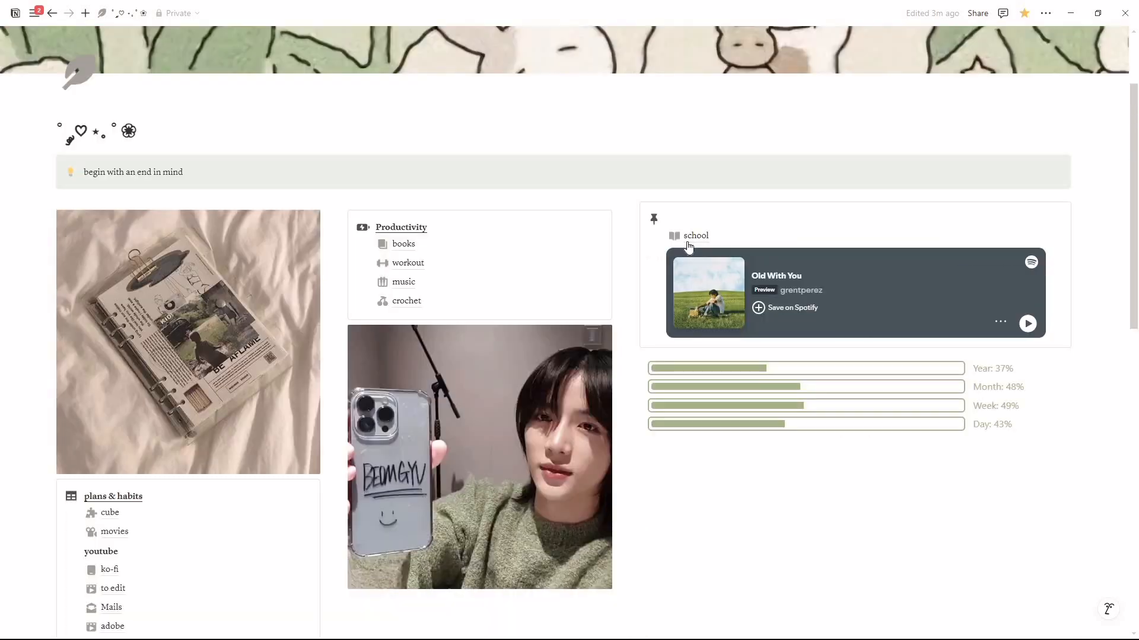
{"action": "left_click", "coordinate": [696, 237]}
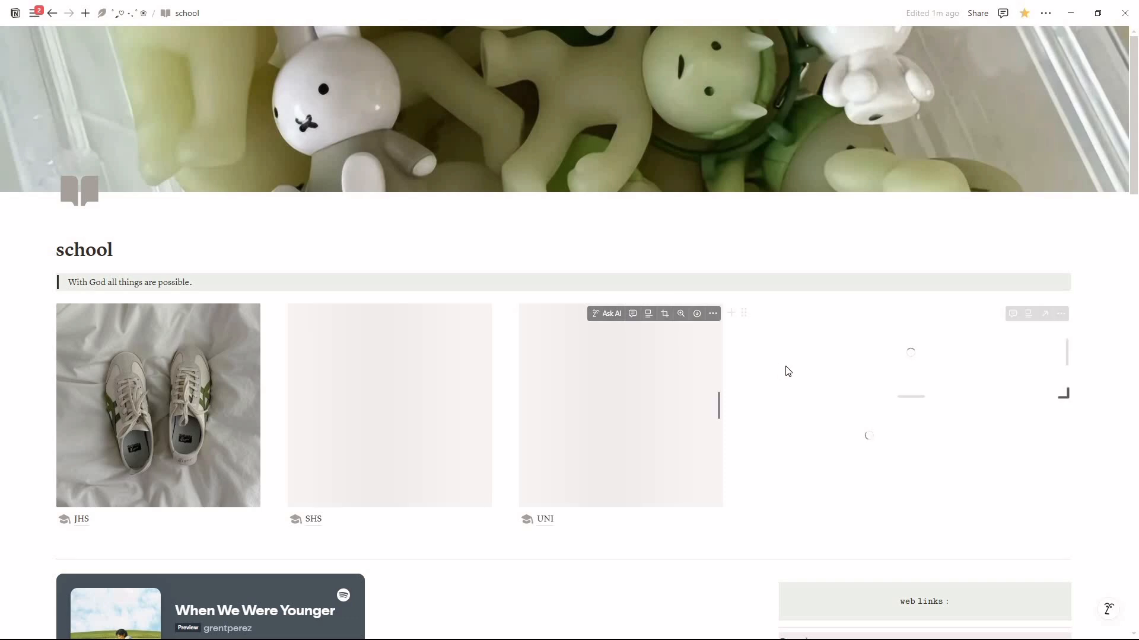
{"action": "scroll", "coordinate": [681, 456], "scroll_direction": "down", "scroll_amount": 2}
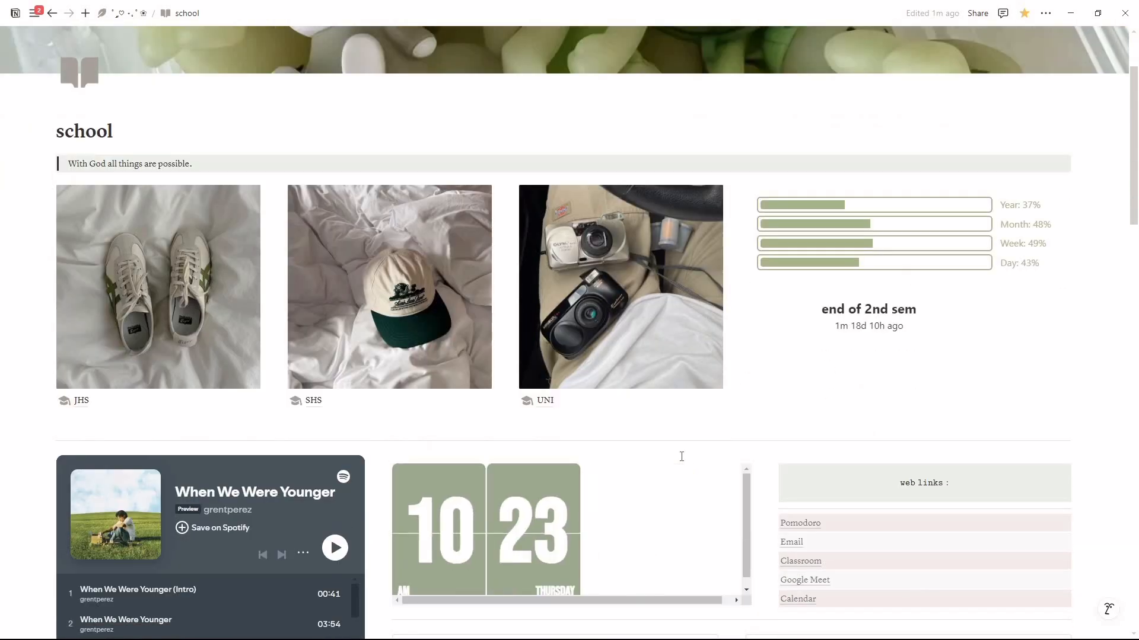
{"action": "scroll", "coordinate": [681, 457], "scroll_direction": "up", "scroll_amount": 2}
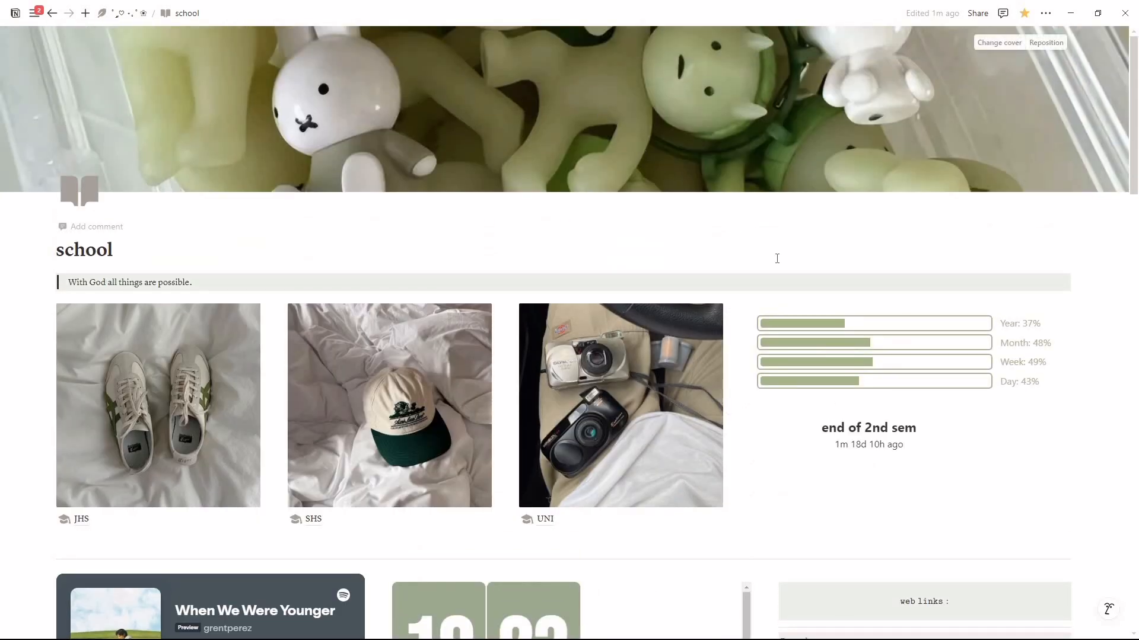
{"action": "scroll", "coordinate": [777, 258], "scroll_direction": "down", "scroll_amount": 4}
{"action": "scroll", "coordinate": [778, 259], "scroll_direction": "down", "scroll_amount": 4}
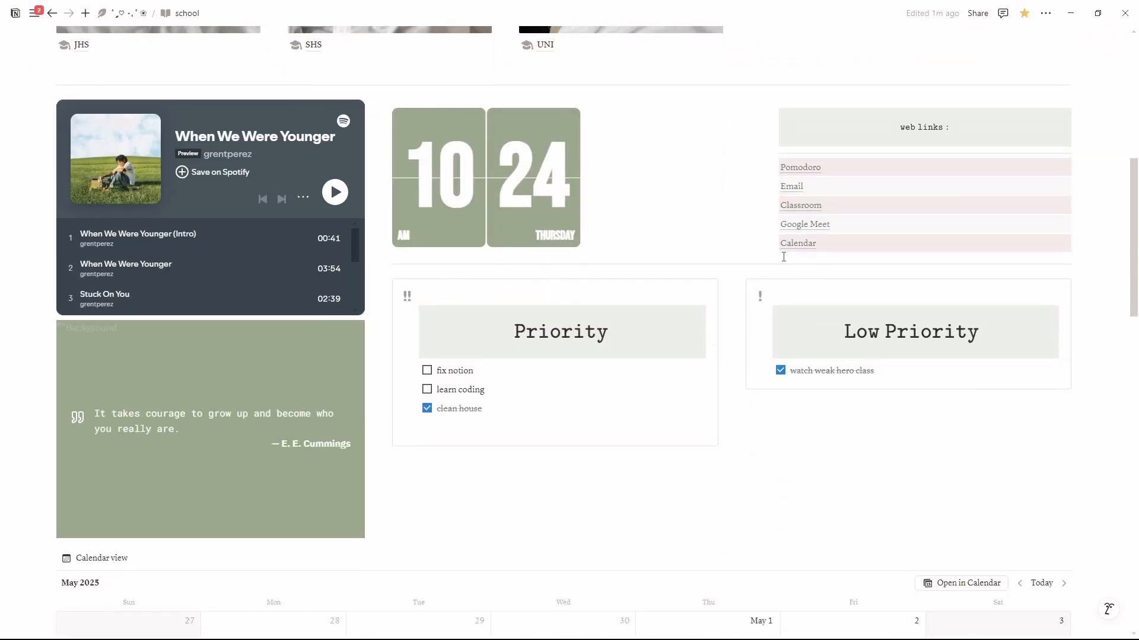
{"action": "scroll", "coordinate": [783, 256], "scroll_direction": "down", "scroll_amount": 1}
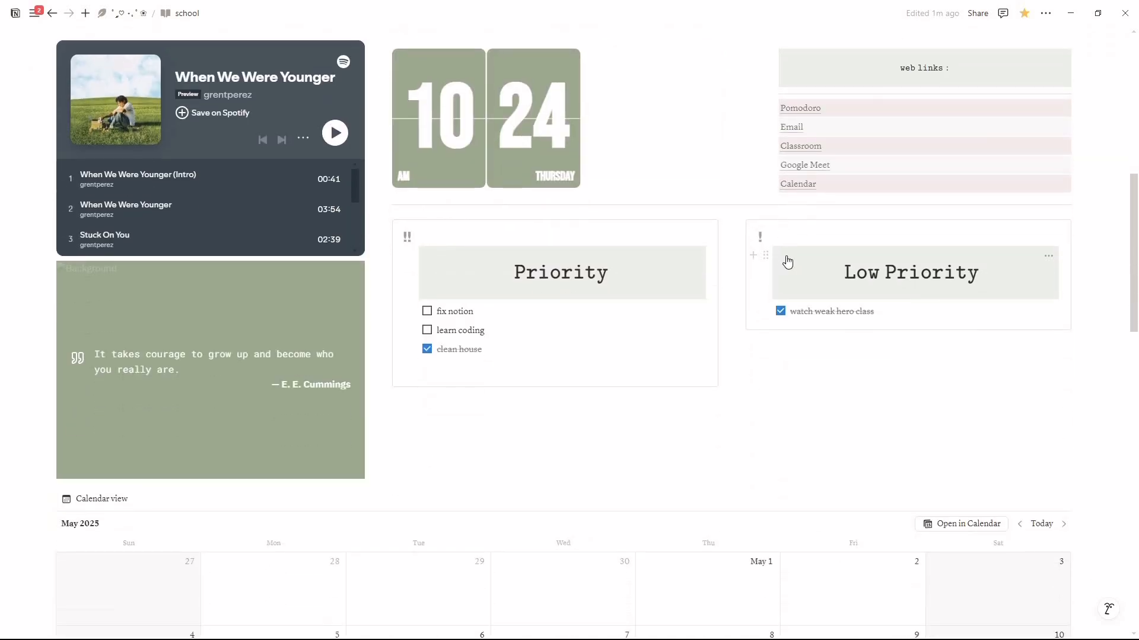
{"action": "scroll", "coordinate": [763, 264], "scroll_direction": "down", "scroll_amount": 1}
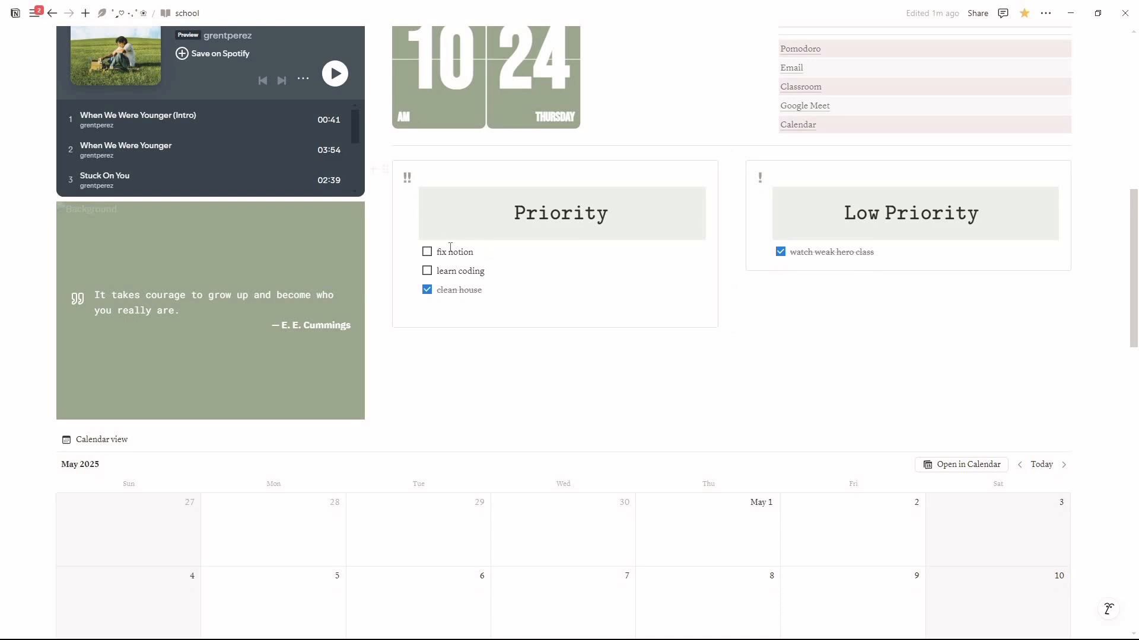
{"action": "scroll", "coordinate": [767, 340], "scroll_direction": "down", "scroll_amount": 1}
{"action": "scroll", "coordinate": [767, 341], "scroll_direction": "up", "scroll_amount": 7}
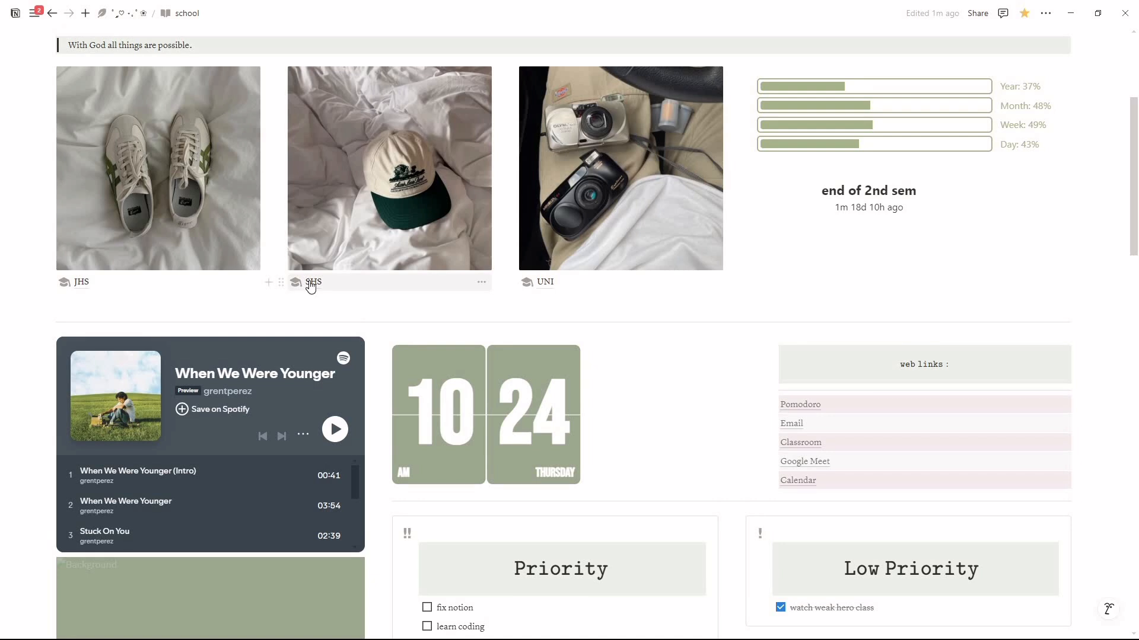
Step: Open the Grade 12 page through SHS and look over its 2nd Semester gallery, linked pages and May 2025 calendars
{"action": "left_click", "coordinate": [311, 282]}
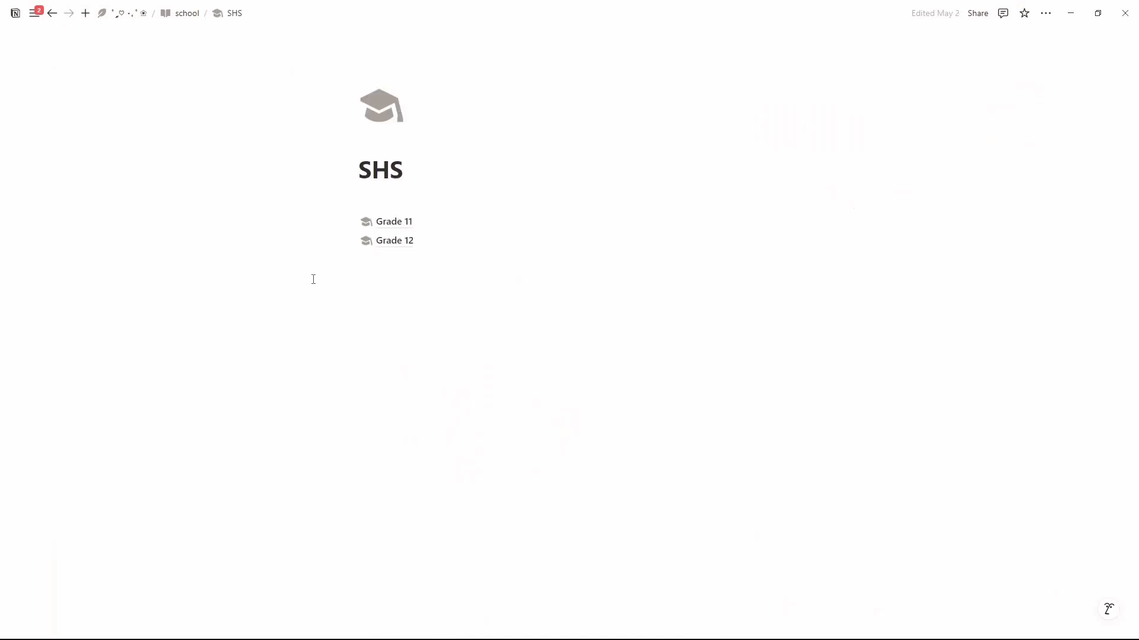
{"action": "left_click", "coordinate": [391, 251]}
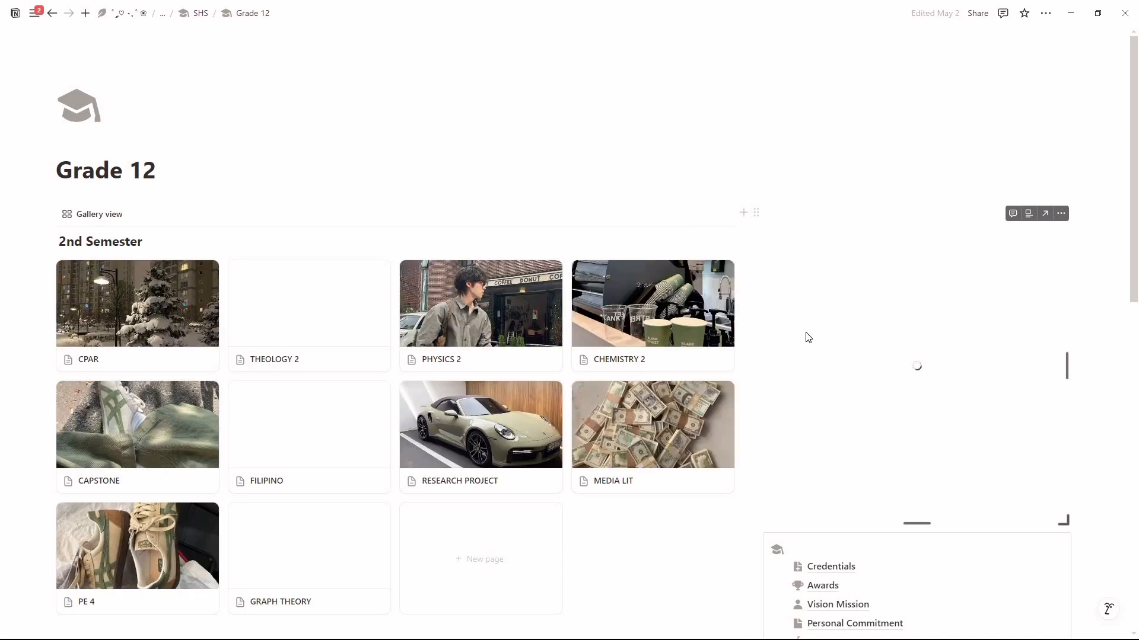
{"action": "scroll", "coordinate": [759, 420], "scroll_direction": "down", "scroll_amount": 1}
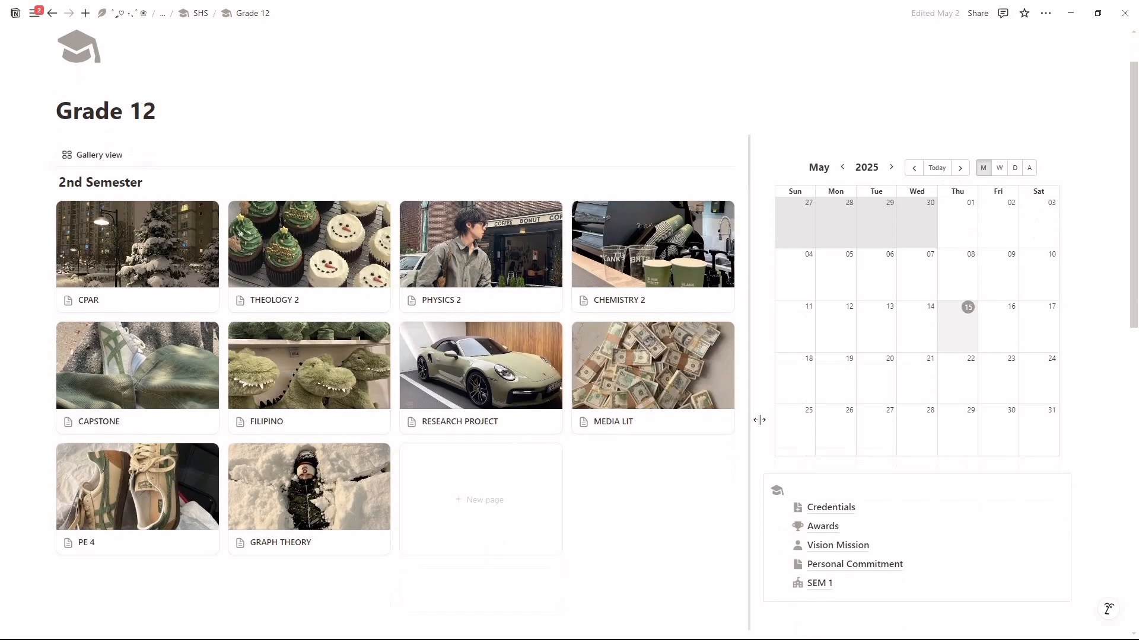
{"action": "scroll", "coordinate": [759, 420], "scroll_direction": "down", "scroll_amount": 2}
{"action": "scroll", "coordinate": [759, 420], "scroll_direction": "down", "scroll_amount": 8}
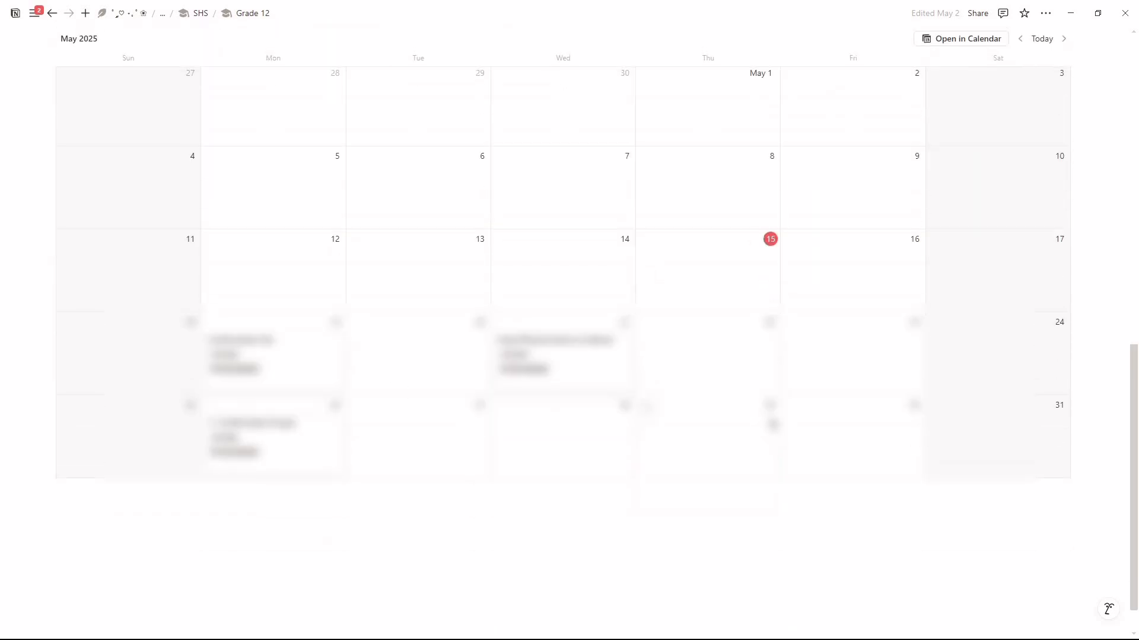
{"action": "scroll", "coordinate": [772, 418], "scroll_direction": "up", "scroll_amount": 8}
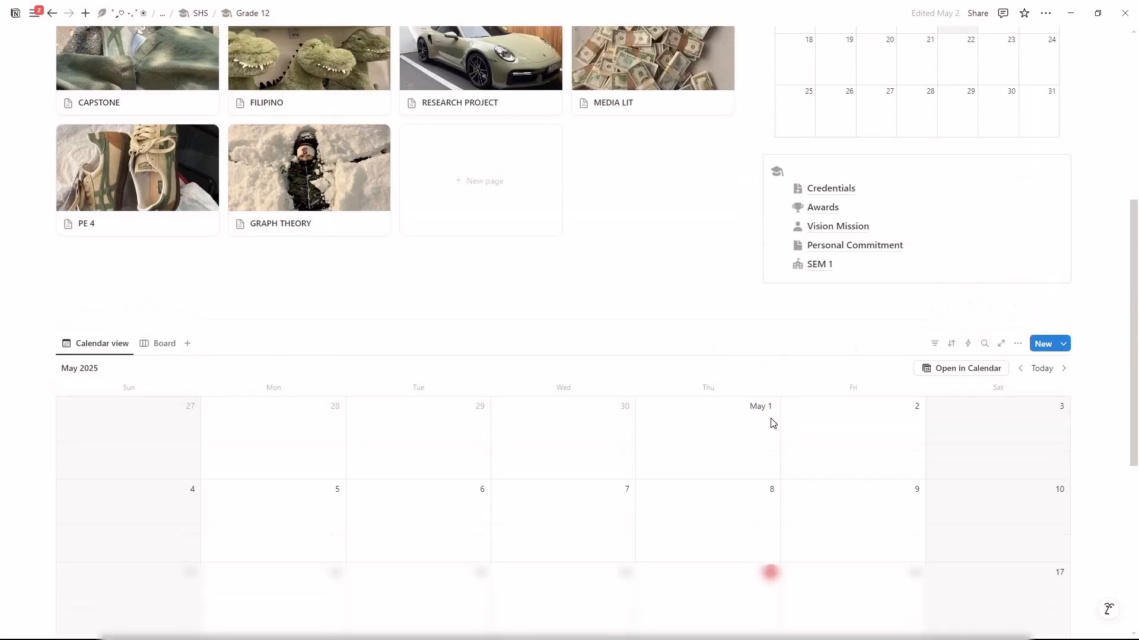
{"action": "scroll", "coordinate": [772, 419], "scroll_direction": "up", "scroll_amount": 1}
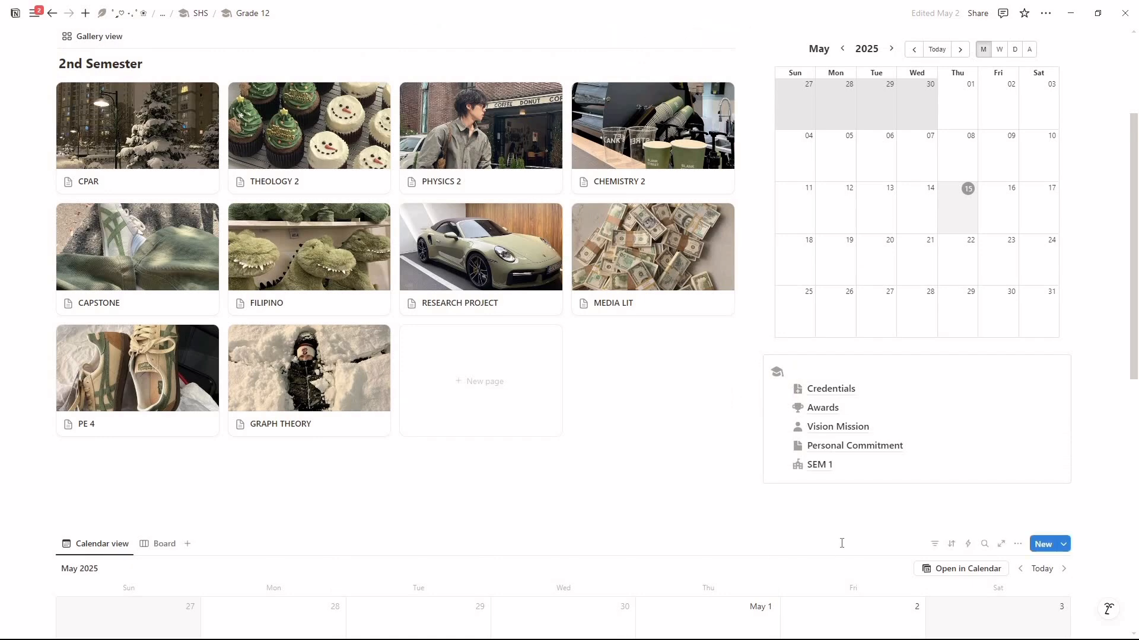
{"action": "scroll", "coordinate": [841, 544], "scroll_direction": "up", "scroll_amount": 1}
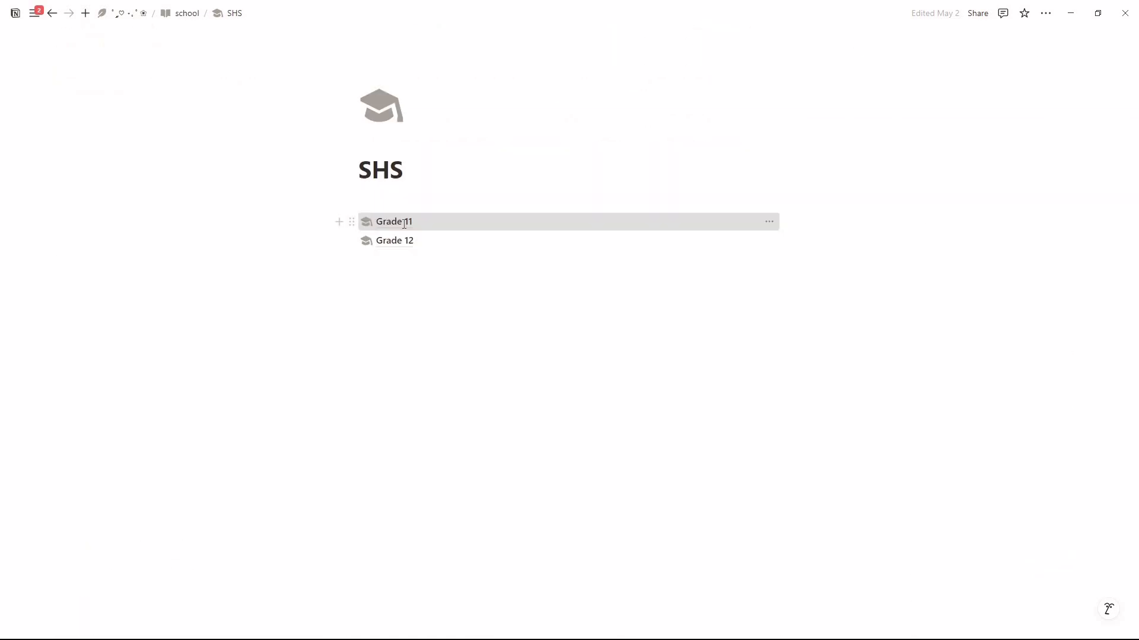
Step: Open the Grade 11 page in SHS and look over its subject gallery, pinned links, and monthly and weekly calendars
{"action": "left_click", "coordinate": [405, 223]}
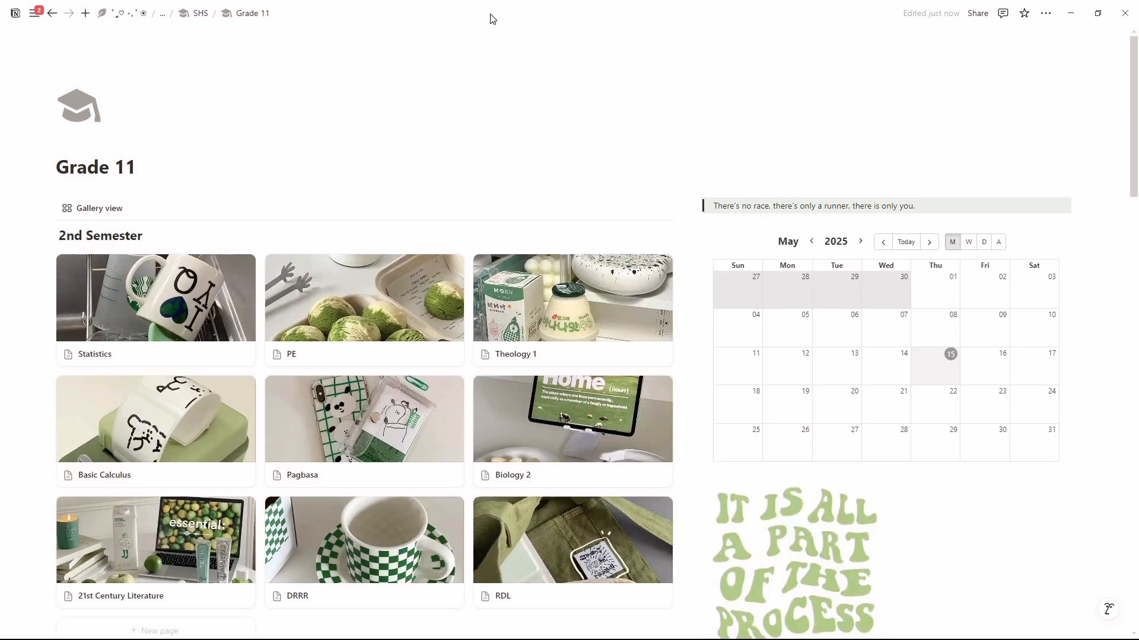
{"action": "scroll", "coordinate": [538, 136], "scroll_direction": "down", "scroll_amount": 3}
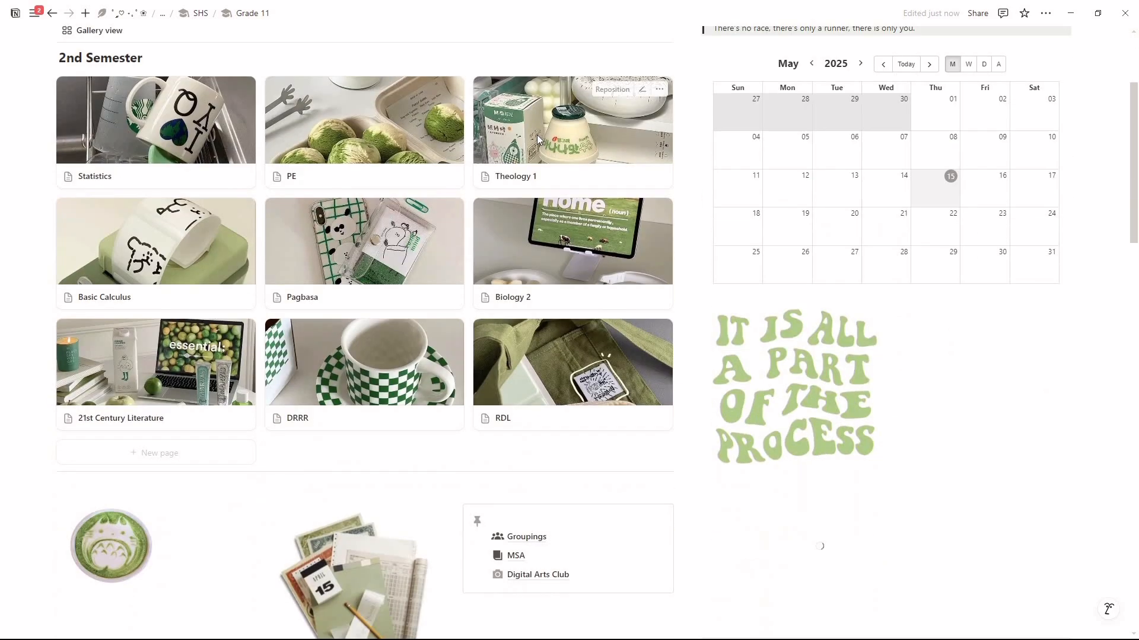
{"action": "scroll", "coordinate": [538, 140], "scroll_direction": "down", "scroll_amount": 3}
{"action": "scroll", "coordinate": [538, 140], "scroll_direction": "down", "scroll_amount": 3}
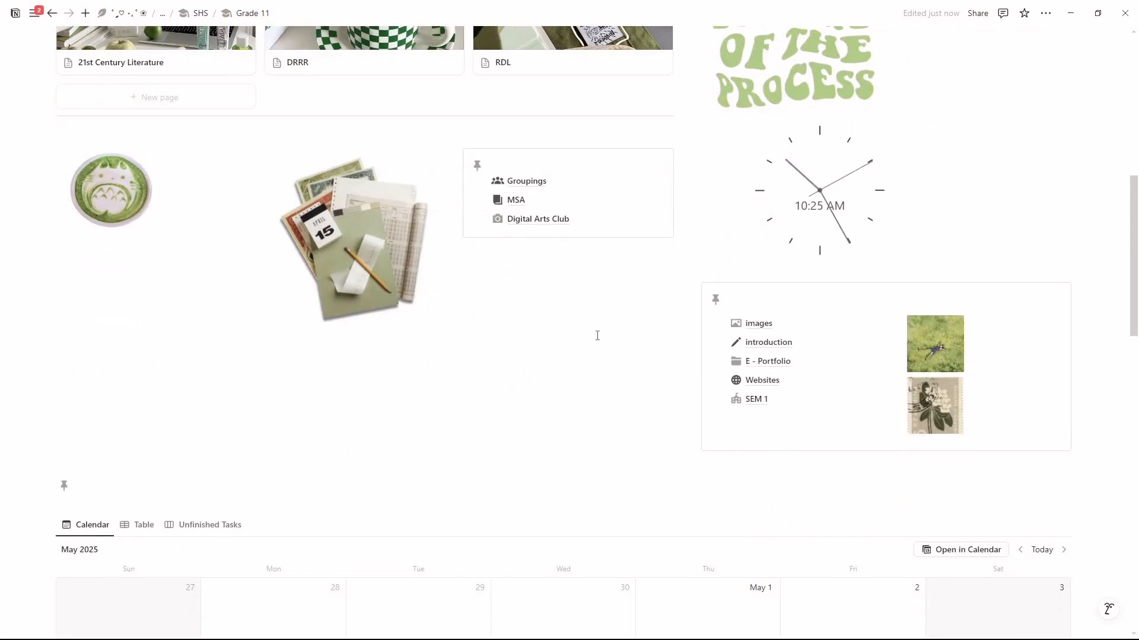
{"action": "scroll", "coordinate": [598, 336], "scroll_direction": "down", "scroll_amount": 3}
{"action": "scroll", "coordinate": [597, 333], "scroll_direction": "down", "scroll_amount": 5}
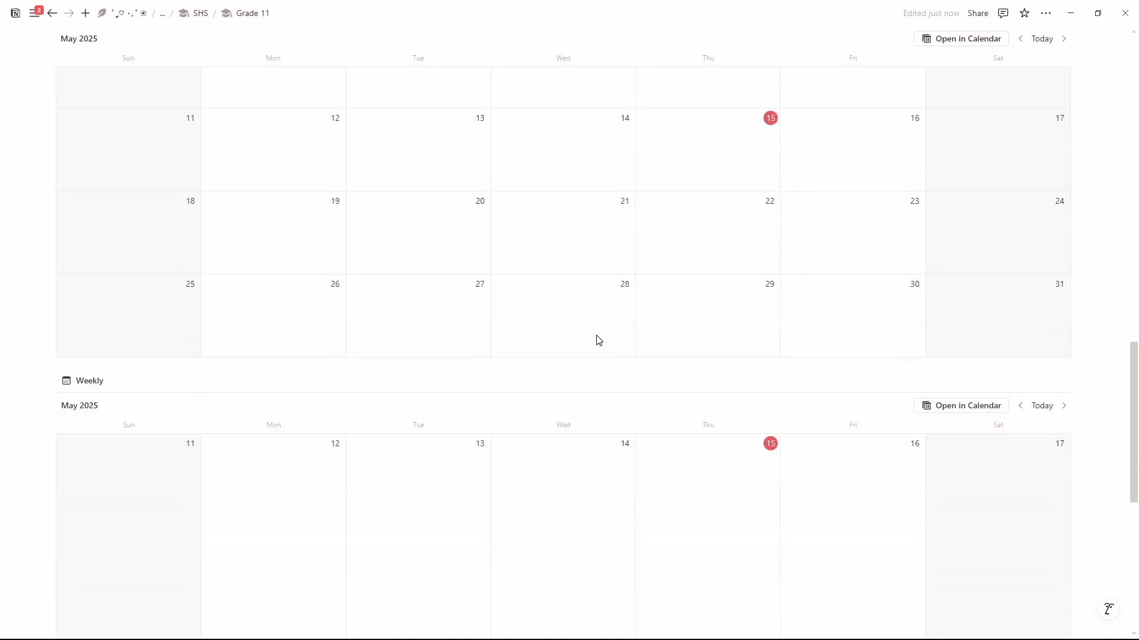
{"action": "scroll", "coordinate": [598, 338], "scroll_direction": "down", "scroll_amount": 1}
{"action": "scroll", "coordinate": [599, 340], "scroll_direction": "down", "scroll_amount": 4}
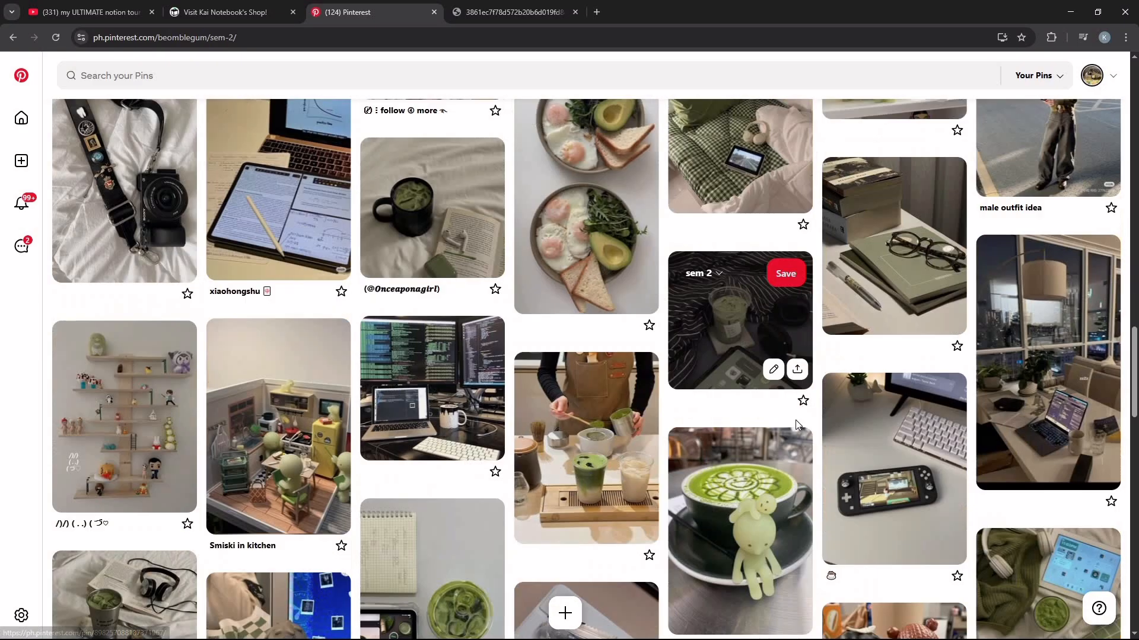
Step: Switch to the sem-2 board on Pinterest in the browser and browse its saved pins down to the end
{"action": "scroll", "coordinate": [795, 419], "scroll_direction": "down", "scroll_amount": 5}
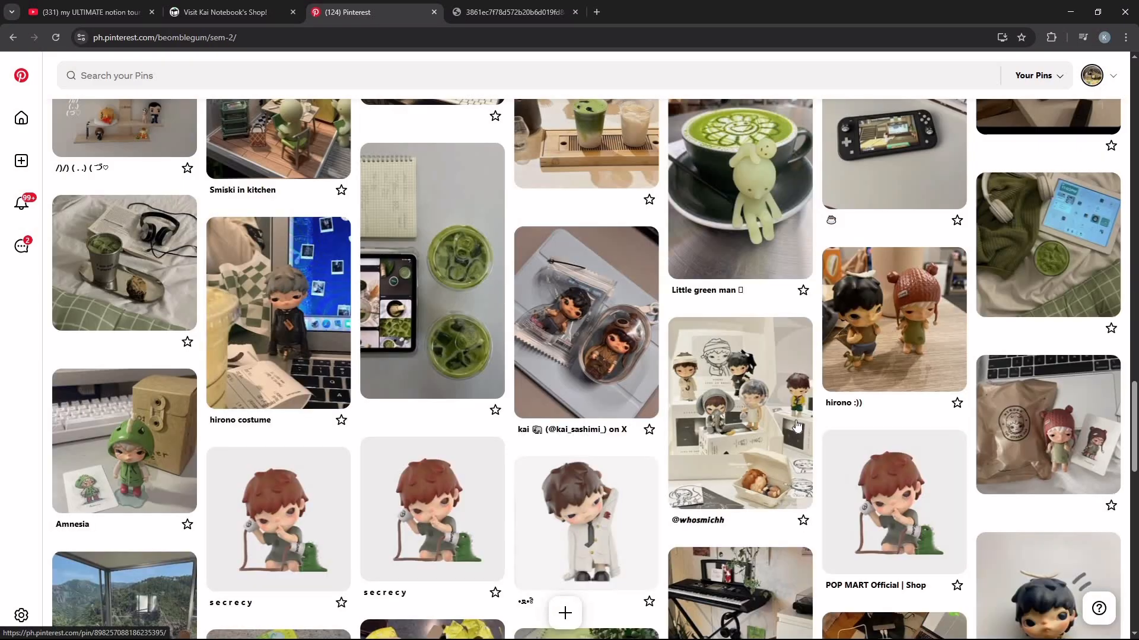
{"action": "mouse_move", "coordinate": [801, 427]}
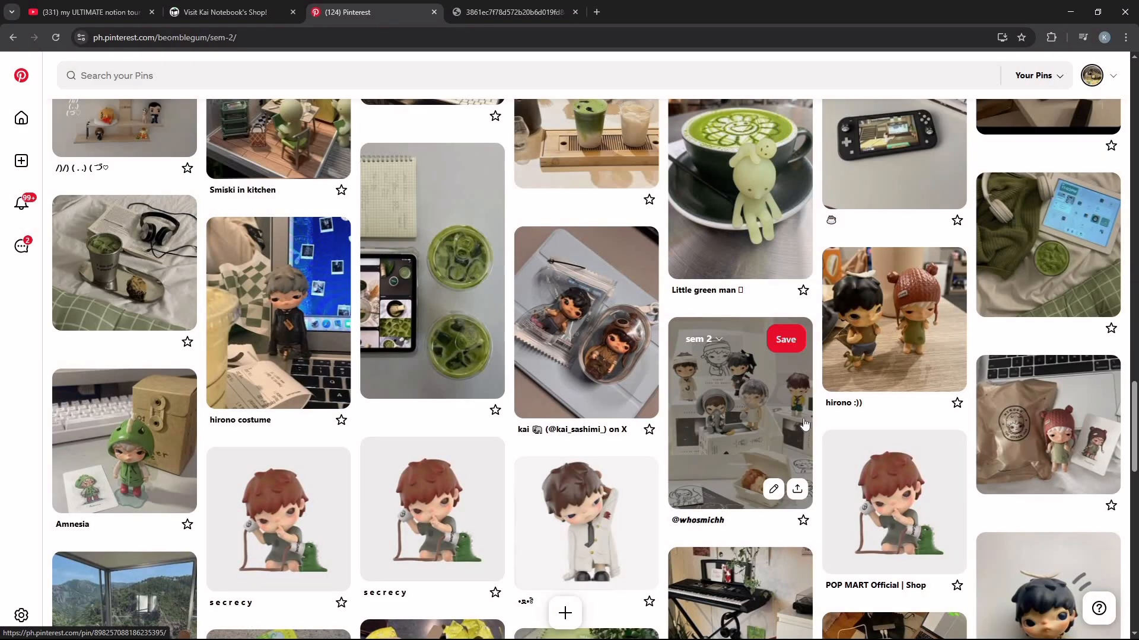
{"action": "scroll", "coordinate": [808, 414], "scroll_direction": "down", "scroll_amount": 10}
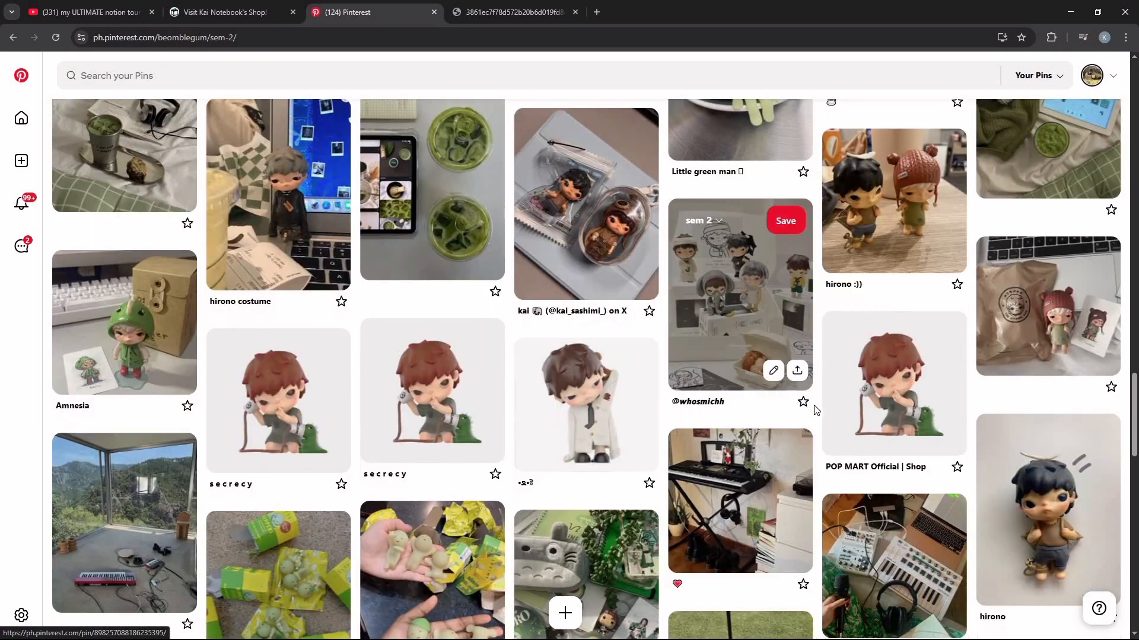
{"action": "scroll", "coordinate": [838, 388], "scroll_direction": "down", "scroll_amount": 8}
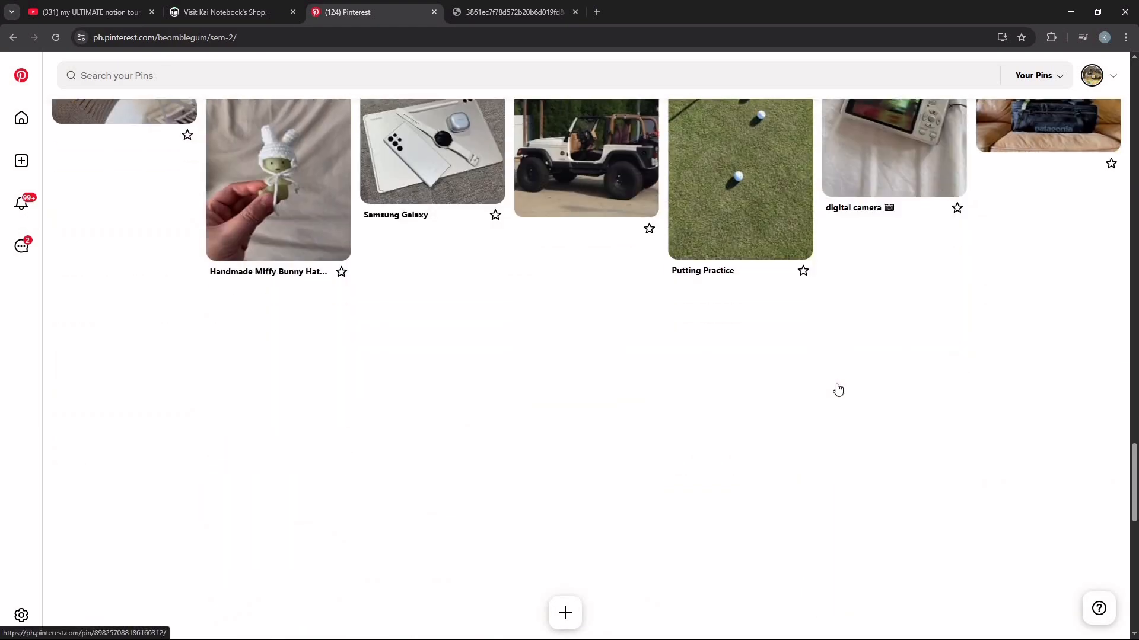
{"action": "scroll", "coordinate": [840, 384], "scroll_direction": "down", "scroll_amount": 3}
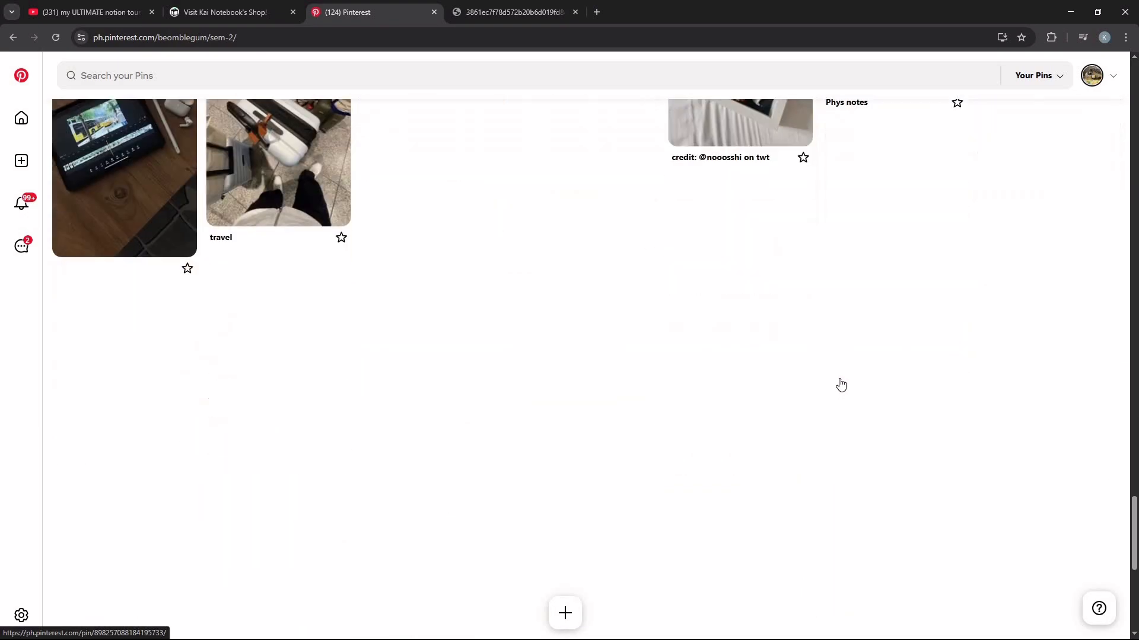
{"action": "scroll", "coordinate": [833, 356], "scroll_direction": "down", "scroll_amount": 3}
{"action": "scroll", "coordinate": [833, 348], "scroll_direction": "down", "scroll_amount": 5}
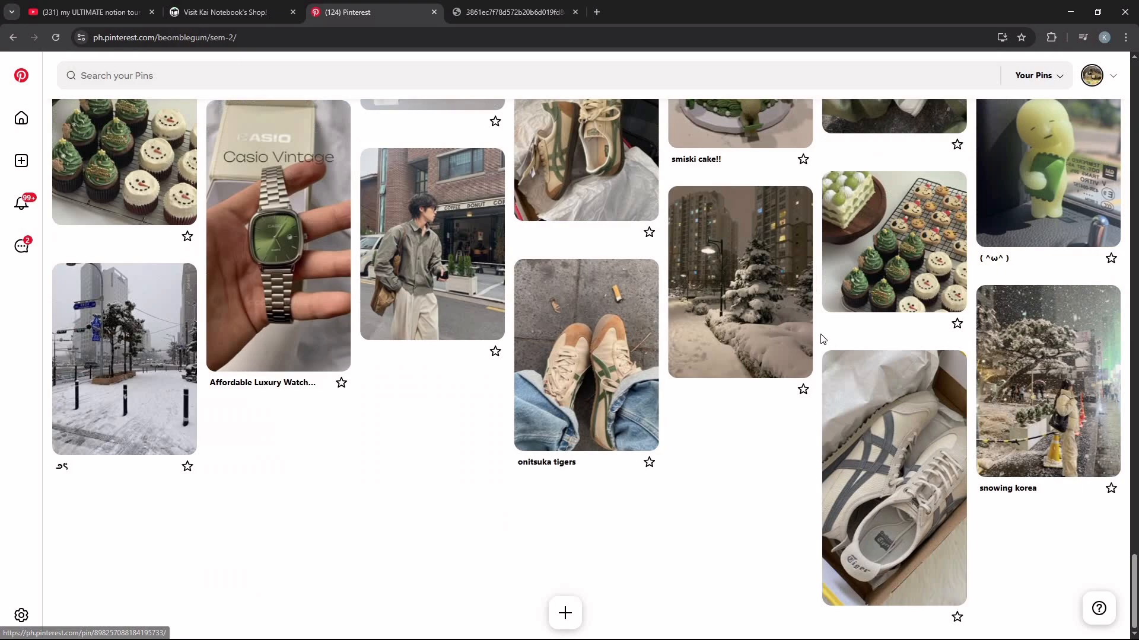
Step: Switch back to Notion and move the SHS and JHS pages from the school page to the dashboard's pinned callout, under school
{"action": "key", "text": "alt+Tab"}
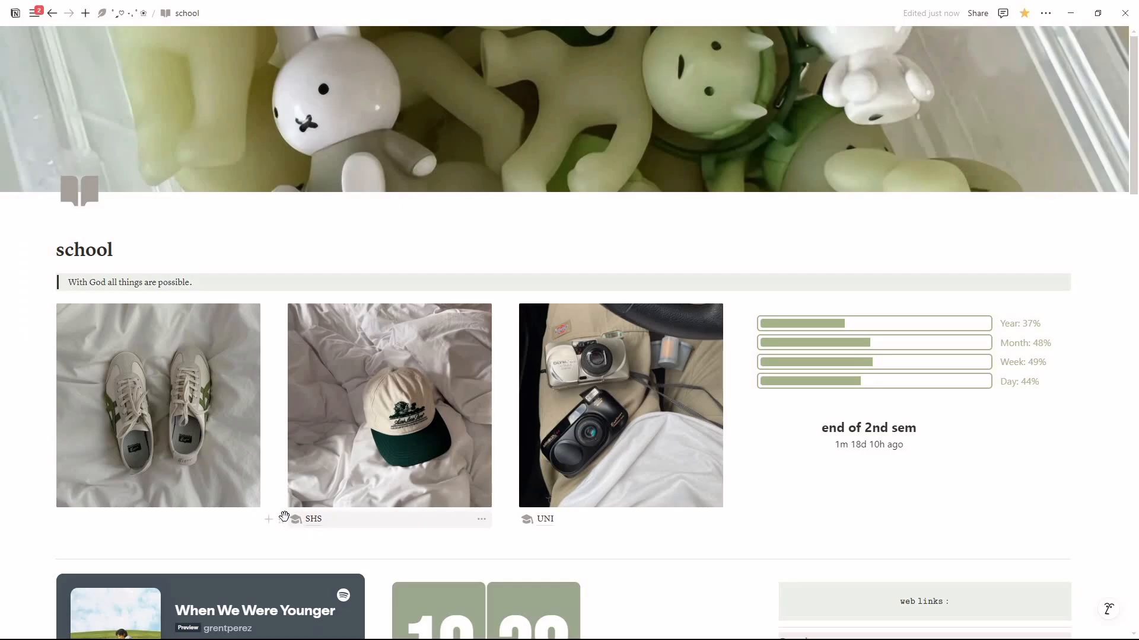
{"action": "left_click_drag", "start_coordinate": [280, 494], "coordinate": [118, 21]}
{"action": "left_click_drag", "start_coordinate": [61, 485], "coordinate": [687, 179]}
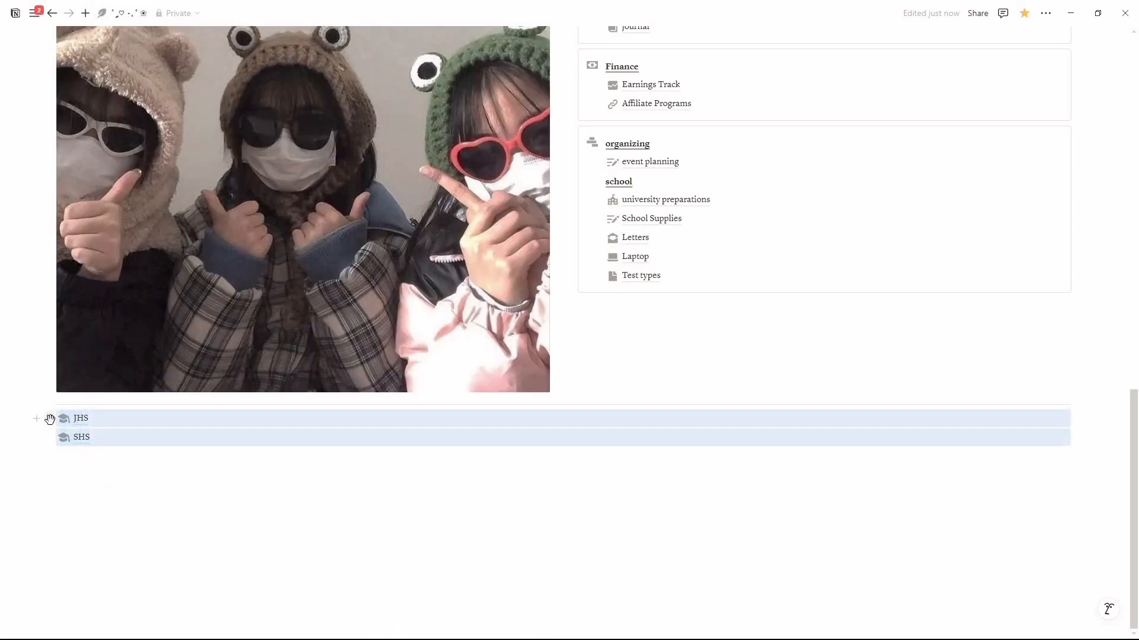
{"action": "scroll", "coordinate": [675, 211], "scroll_direction": "up", "scroll_amount": 5}
{"action": "scroll", "coordinate": [681, 208], "scroll_direction": "up", "scroll_amount": 7}
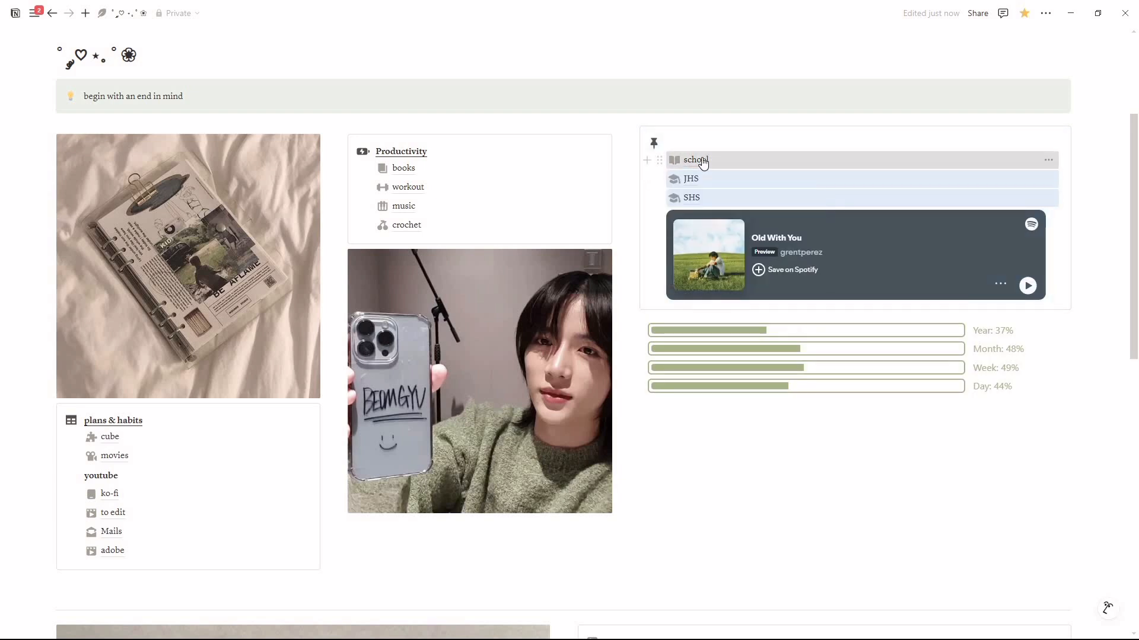
Step: Open the school page and rename it UNI
{"action": "left_click", "coordinate": [700, 161]}
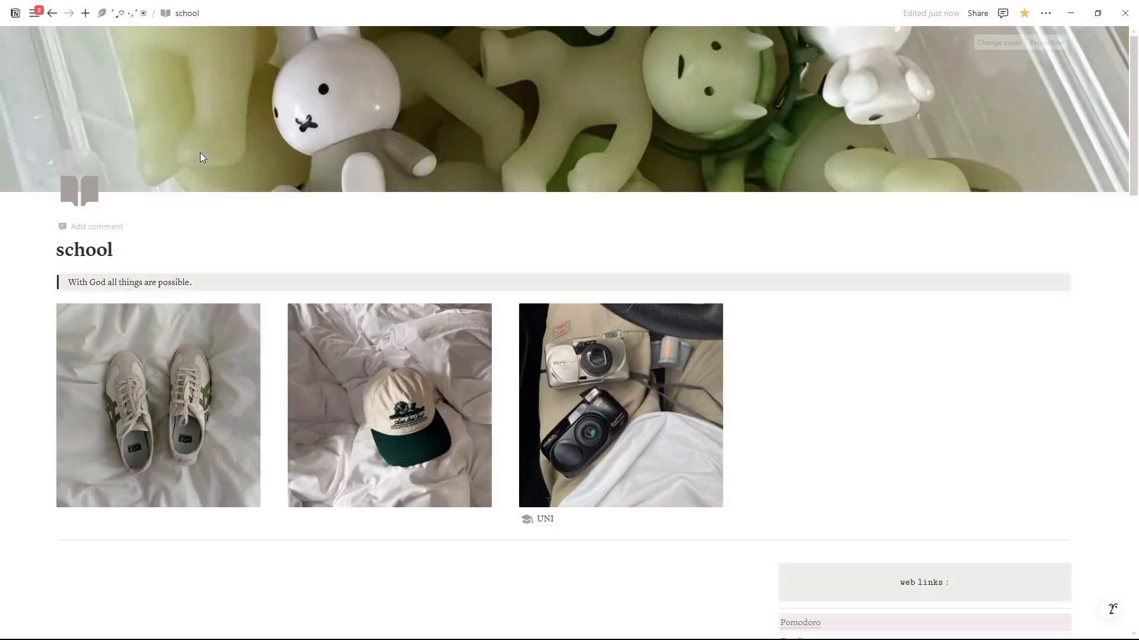
{"action": "double_click", "coordinate": [100, 249]}
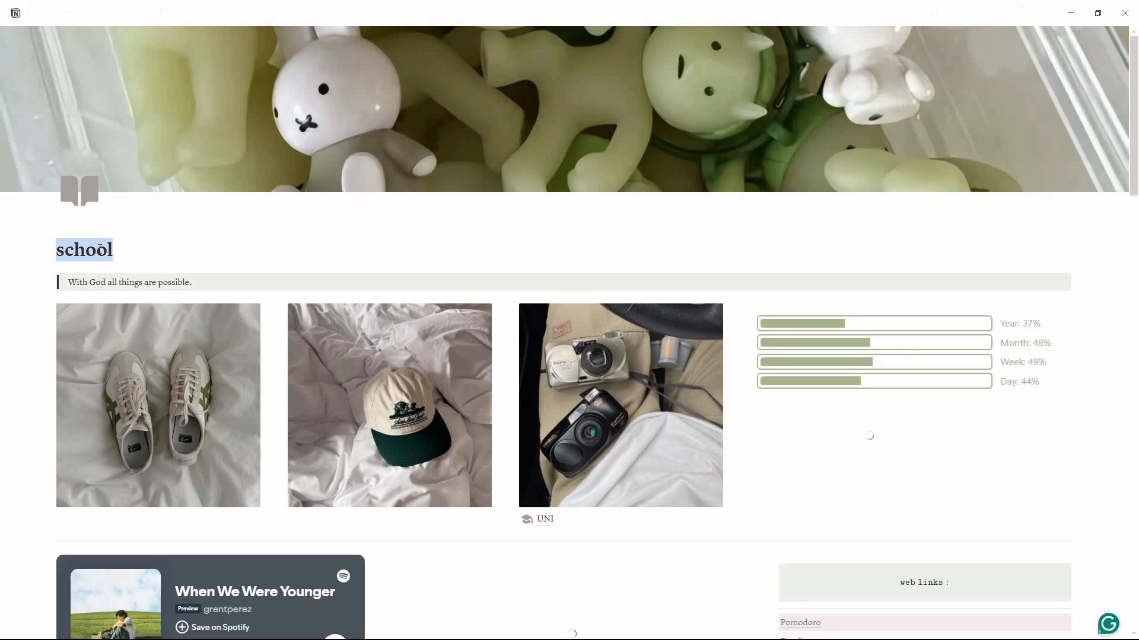
{"action": "type", "text": "UNI"}
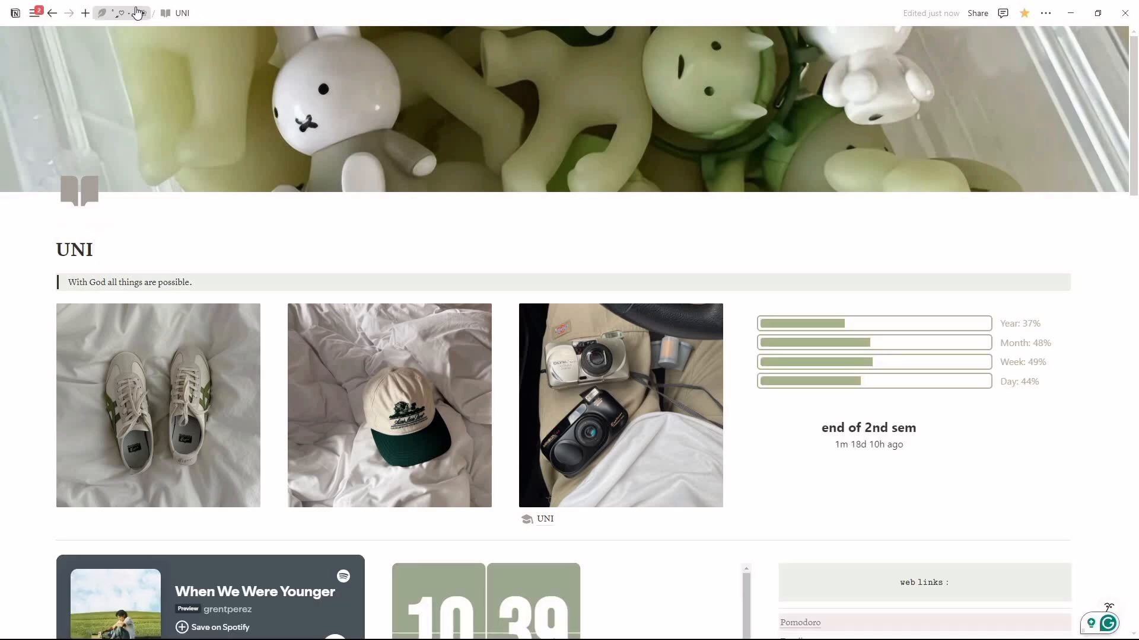
Step: Return to the dashboard and add a bold, underlined "school" heading above the UNI, JHS and SHS pages in the pinned callout
{"action": "left_click", "coordinate": [137, 12]}
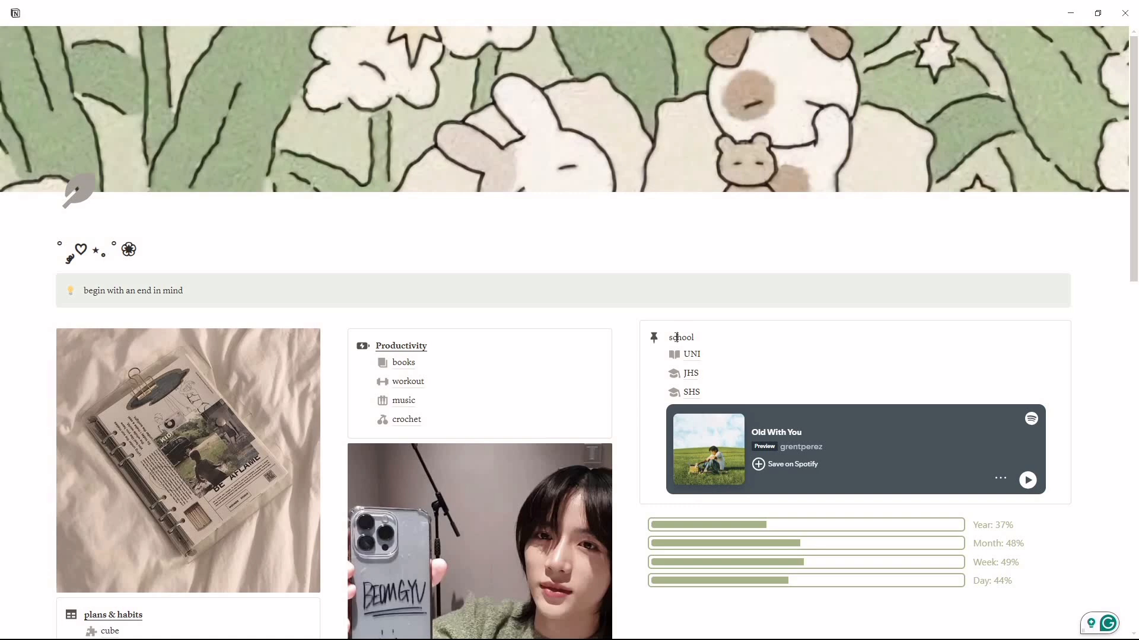
{"action": "double_click", "coordinate": [676, 337]}
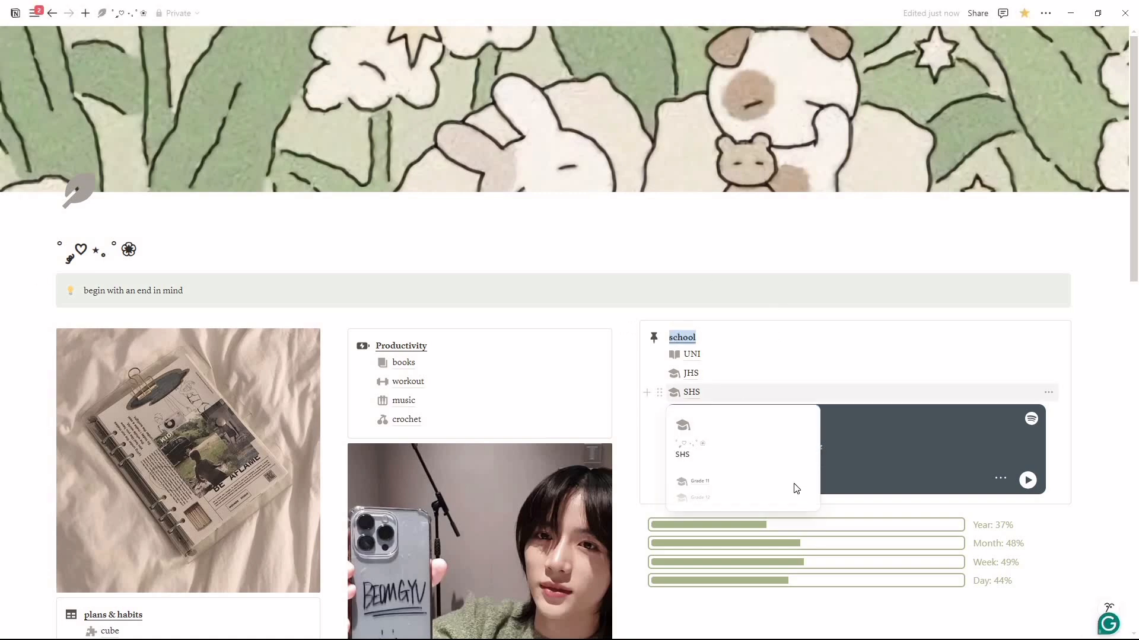
Step: Open the renamed UNI page and move its UNI subpage beneath the first gallery image, showing the sneakers
{"action": "left_click", "coordinate": [696, 354]}
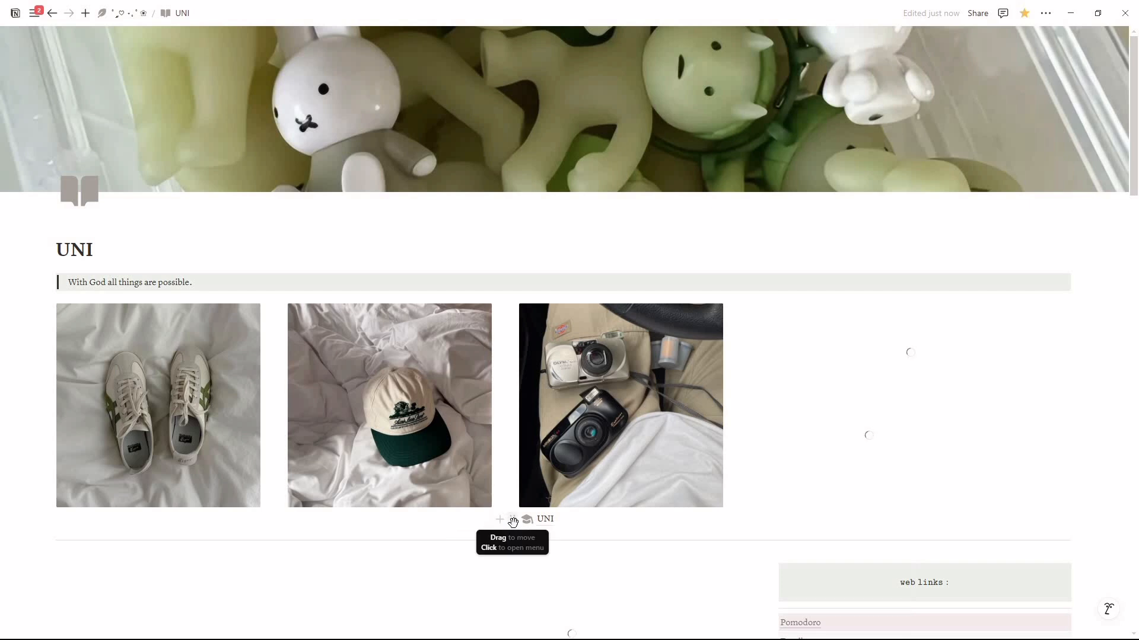
{"action": "left_click_drag", "start_coordinate": [163, 538], "coordinate": [127, 521]}
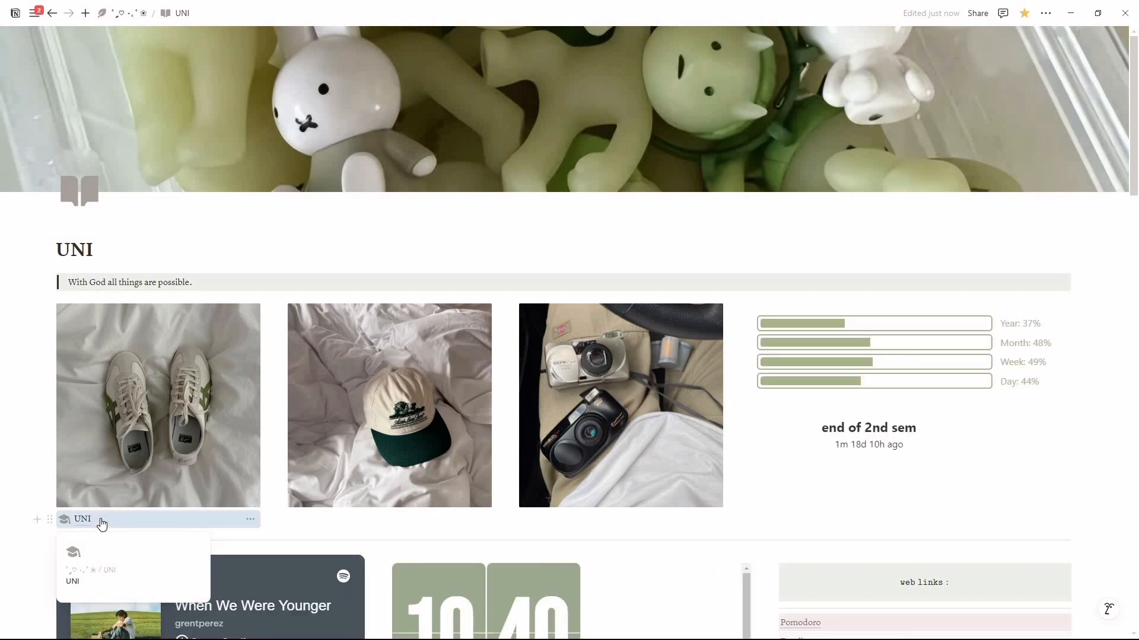
Step: Open the UNI subpage beneath the sneakers image and rename it freshman
{"action": "scroll", "coordinate": [153, 553], "scroll_direction": "down", "scroll_amount": 3}
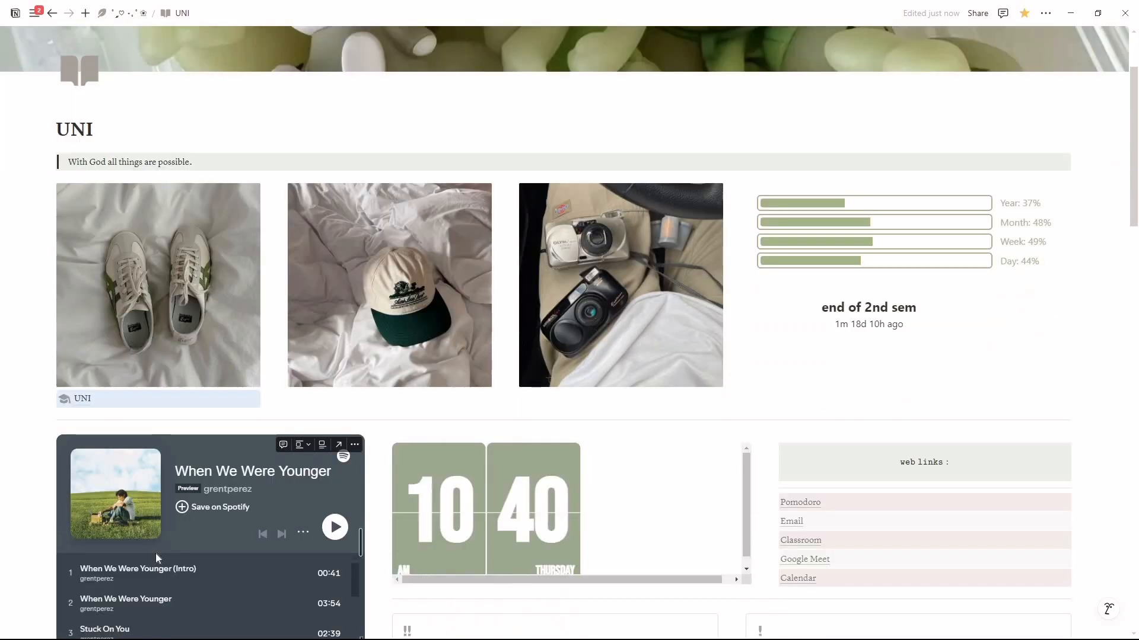
{"action": "left_click", "coordinate": [117, 344]}
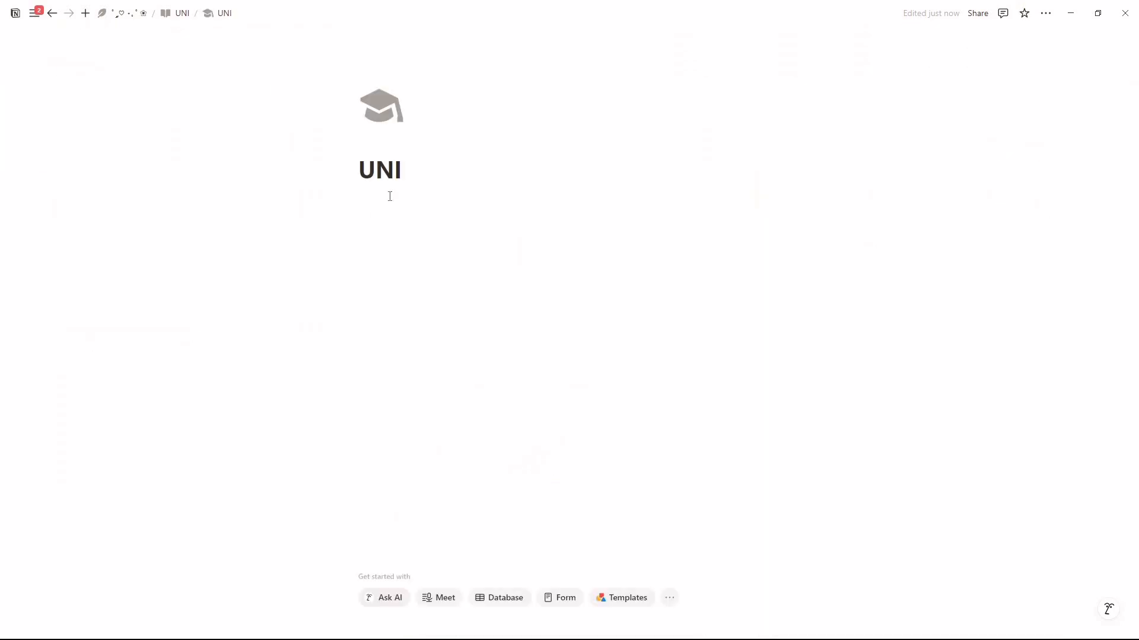
{"action": "double_click", "coordinate": [386, 170]}
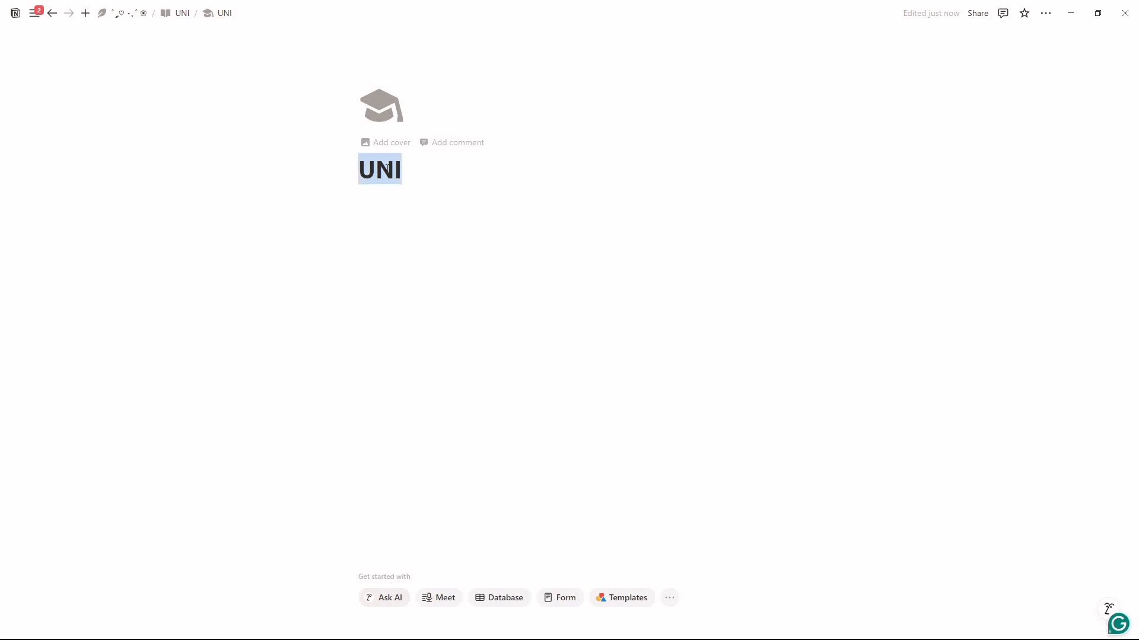
{"action": "type", "text": "freshman"}
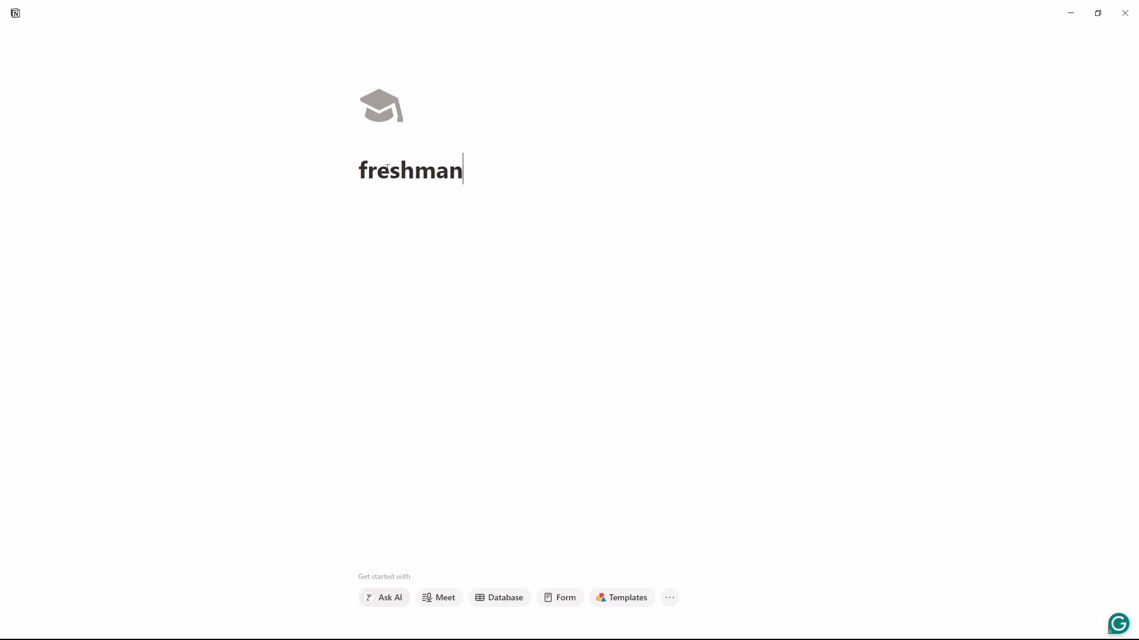
Step: Switch to Pinterest, open the pin showing the matcha cup, book and headphones, and copy its image
{"action": "left_click", "coordinate": [172, 263]}
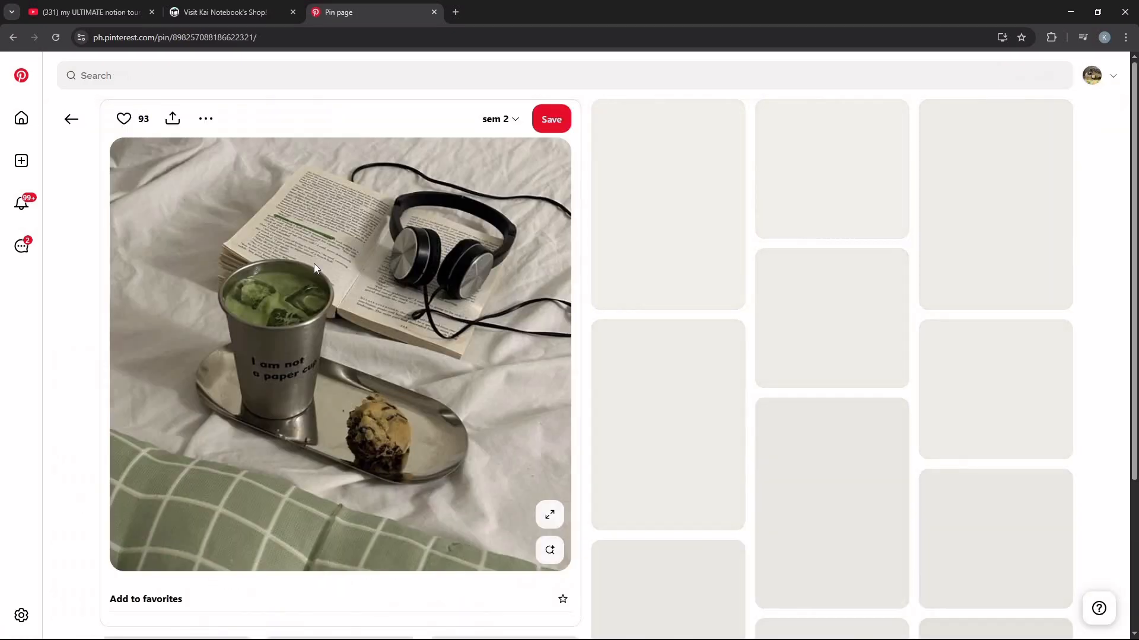
{"action": "right_click", "coordinate": [314, 263]}
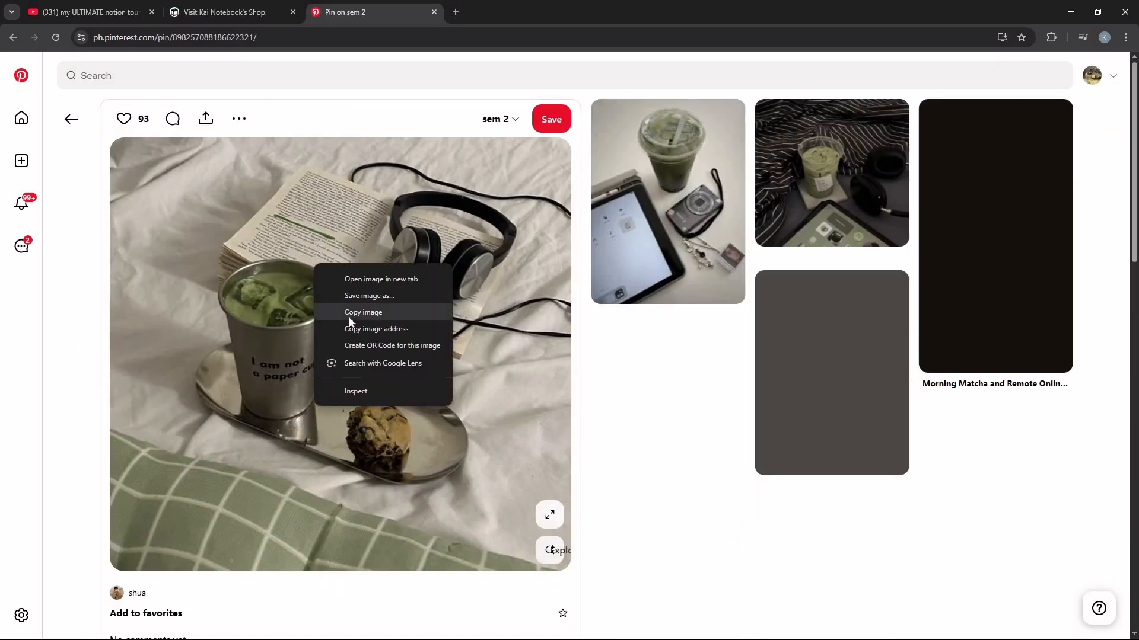
{"action": "left_click", "coordinate": [350, 319]}
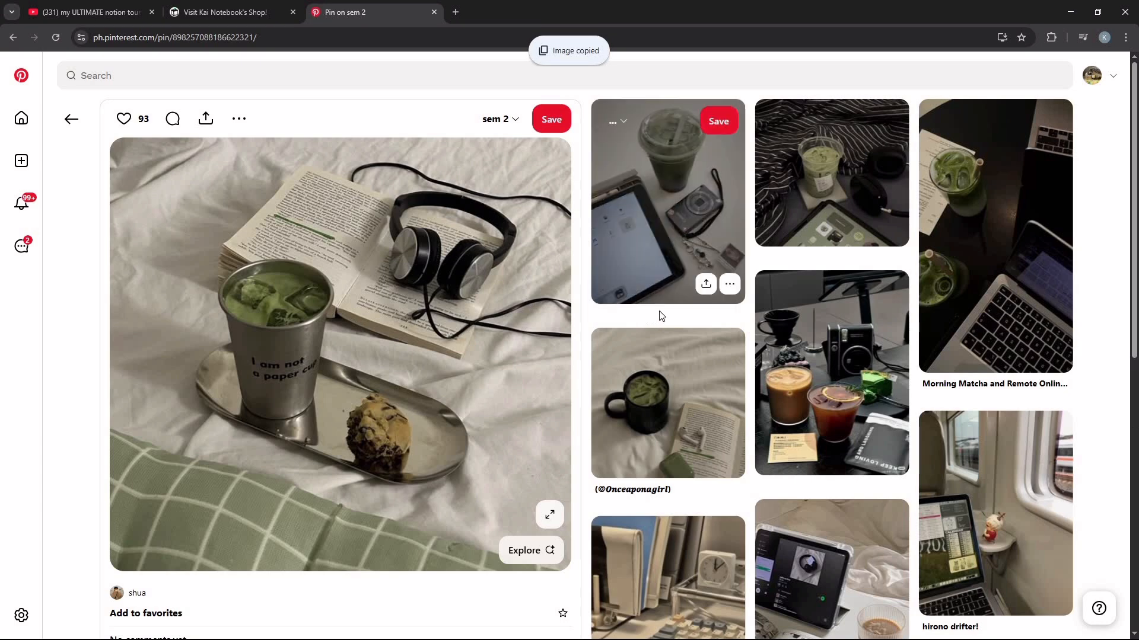
Step: Switch back to Notion's UNI page and move the progress bars widget between the clock and web links, adjusting the column widths
{"action": "key", "text": "alt+Tab"}
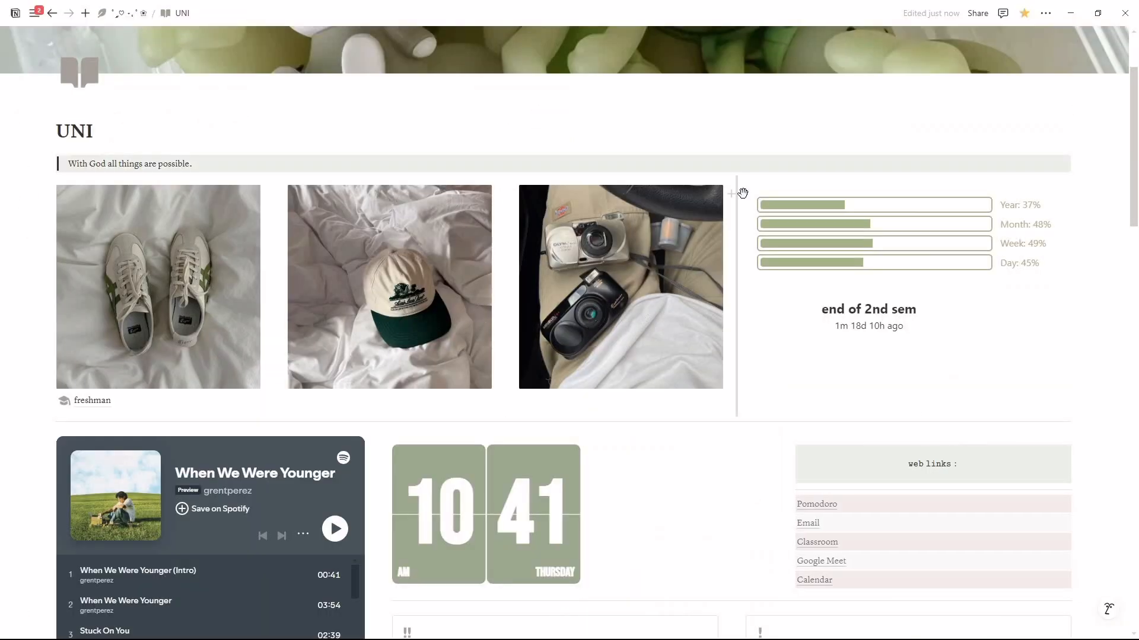
{"action": "left_click_drag", "start_coordinate": [724, 257], "coordinate": [740, 484]}
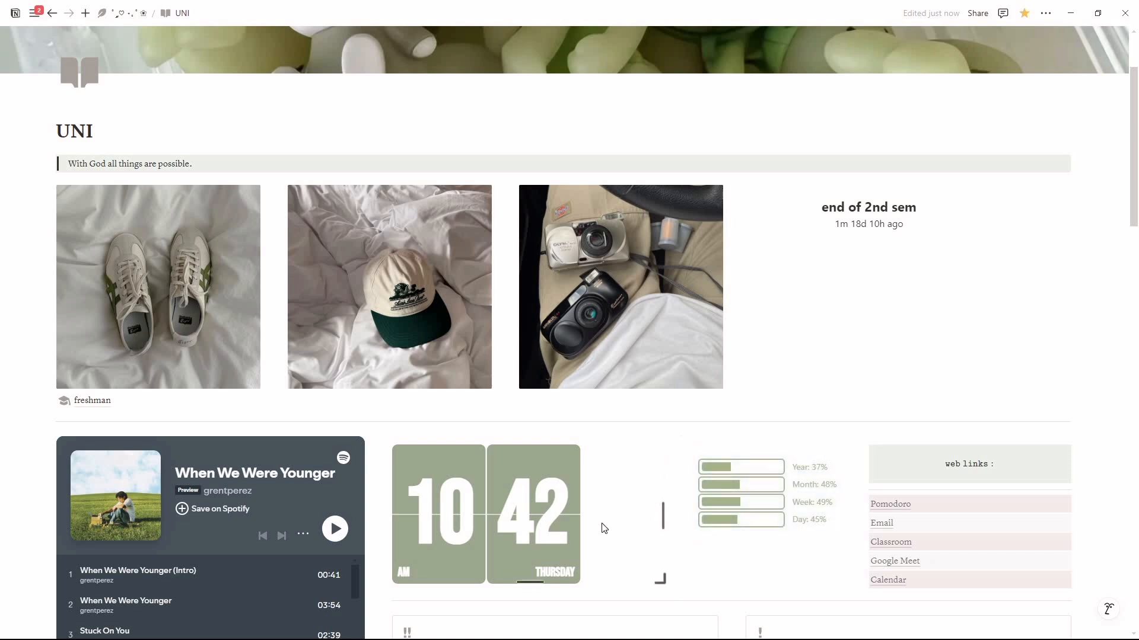
{"action": "left_click_drag", "start_coordinate": [682, 516], "coordinate": [615, 515]}
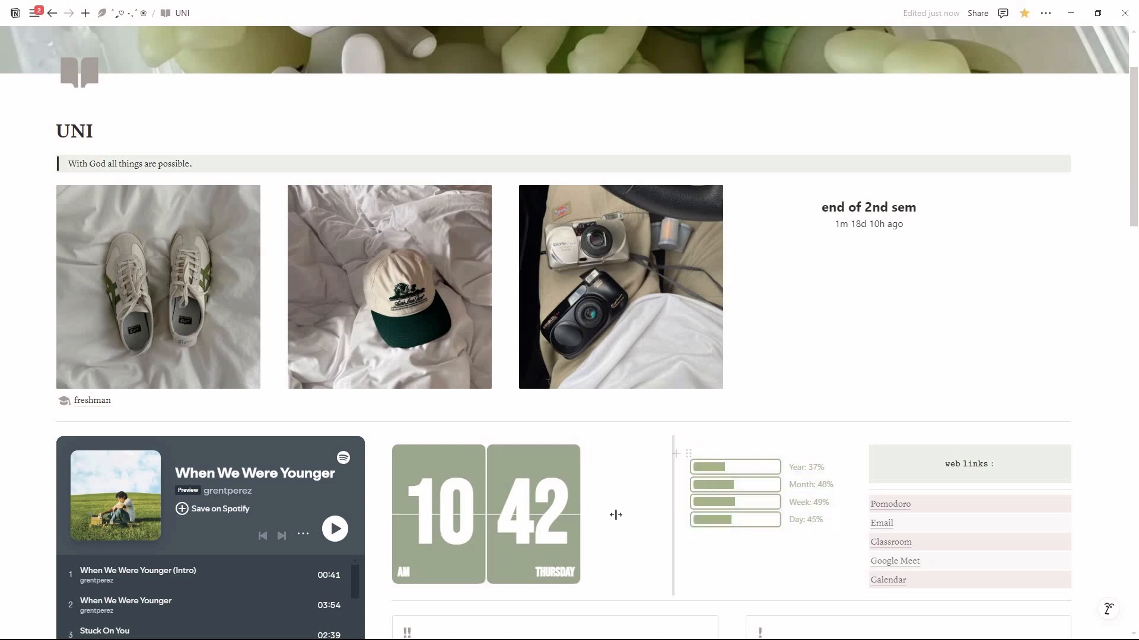
Step: Reduce the Notion window's size and clear the "end of 2nd sem" countdown out of the gallery image row
{"action": "left_click", "coordinate": [1098, 13]}
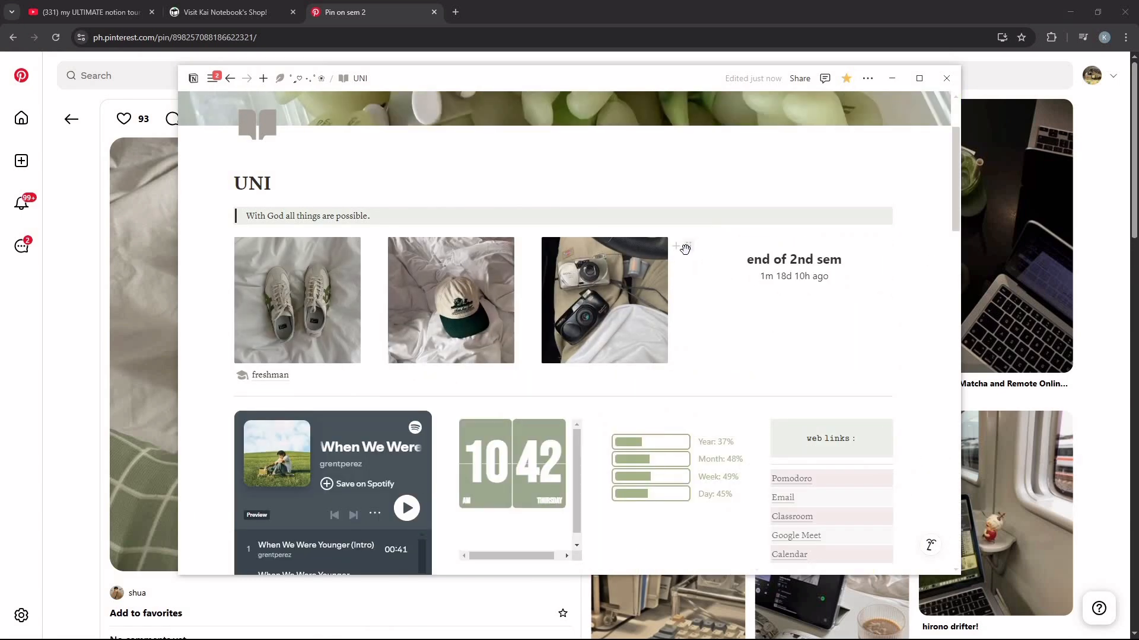
{"action": "left_click_drag", "start_coordinate": [473, 207], "coordinate": [721, 446]}
{"action": "scroll", "coordinate": [750, 341], "scroll_direction": "down", "scroll_amount": 4}
{"action": "scroll", "coordinate": [749, 347], "scroll_direction": "up", "scroll_amount": 5}
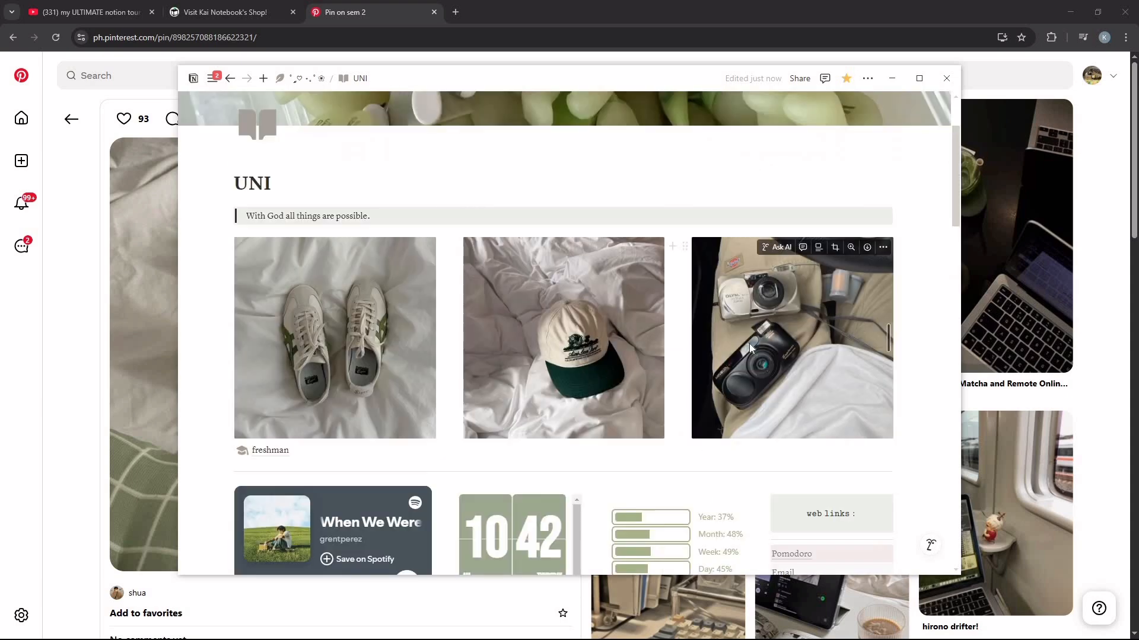
{"action": "scroll", "coordinate": [895, 335], "scroll_direction": "down", "scroll_amount": 1}
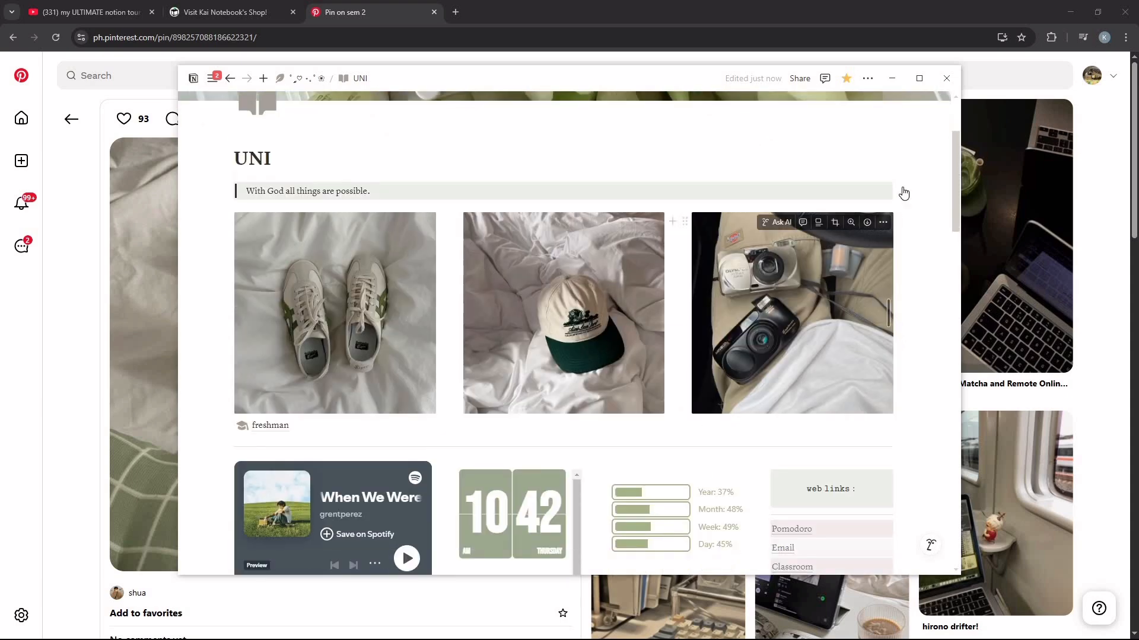
Step: Add an empty block as a fourth column beside the camera image and insert an embed block in it
{"action": "left_click", "coordinate": [673, 223]}
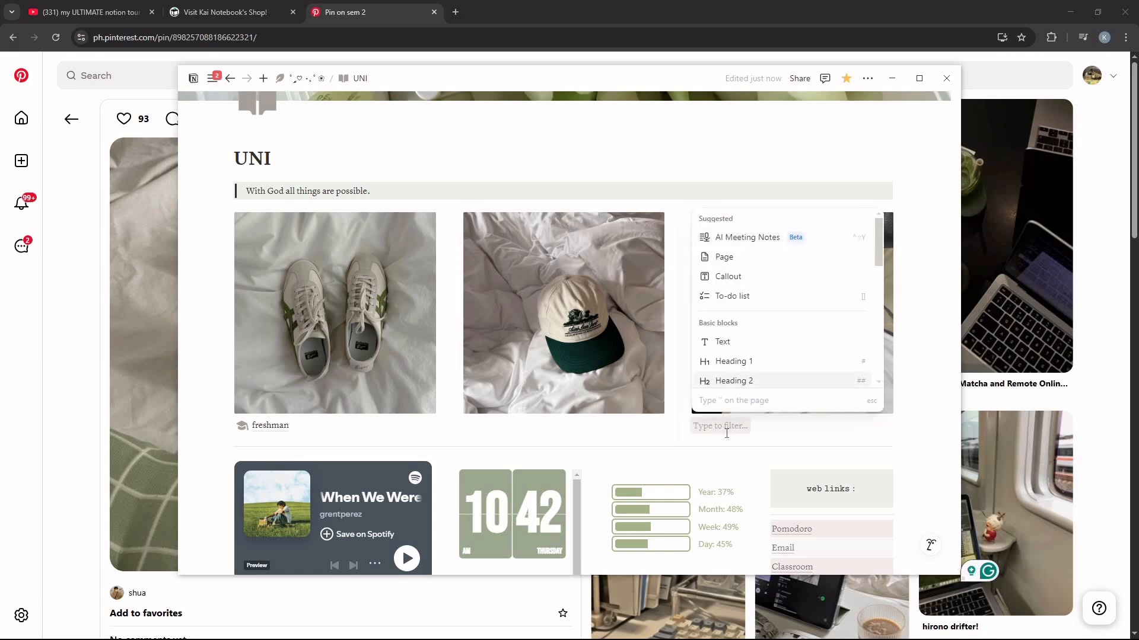
{"action": "left_click", "coordinate": [699, 428]}
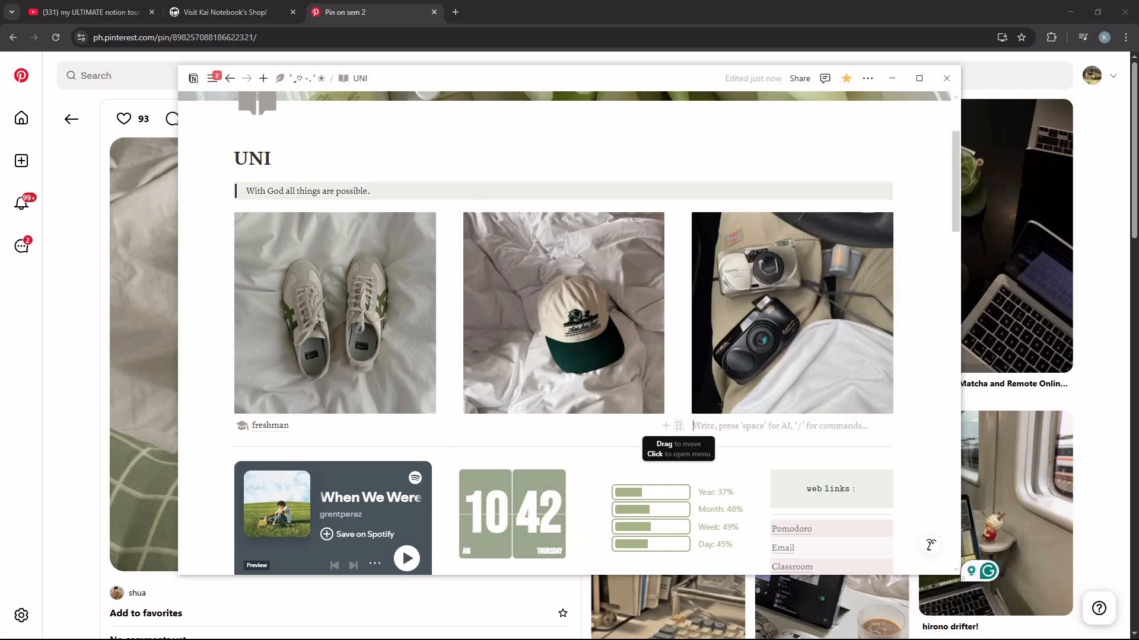
{"action": "left_click_drag", "start_coordinate": [679, 427], "coordinate": [902, 303]}
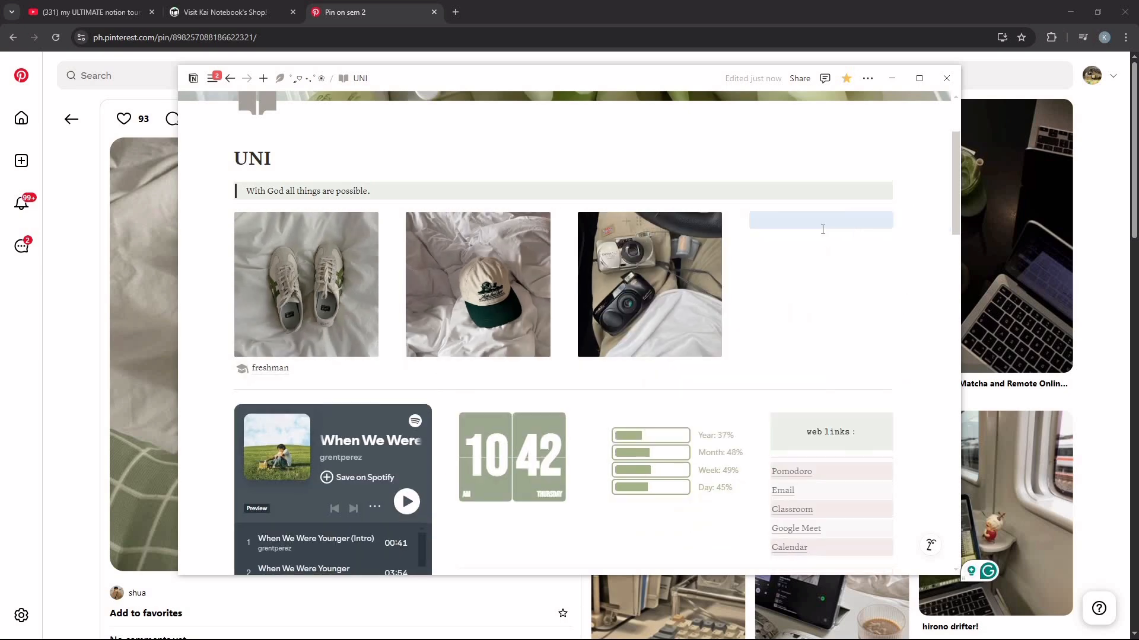
{"action": "left_click", "coordinate": [820, 220]}
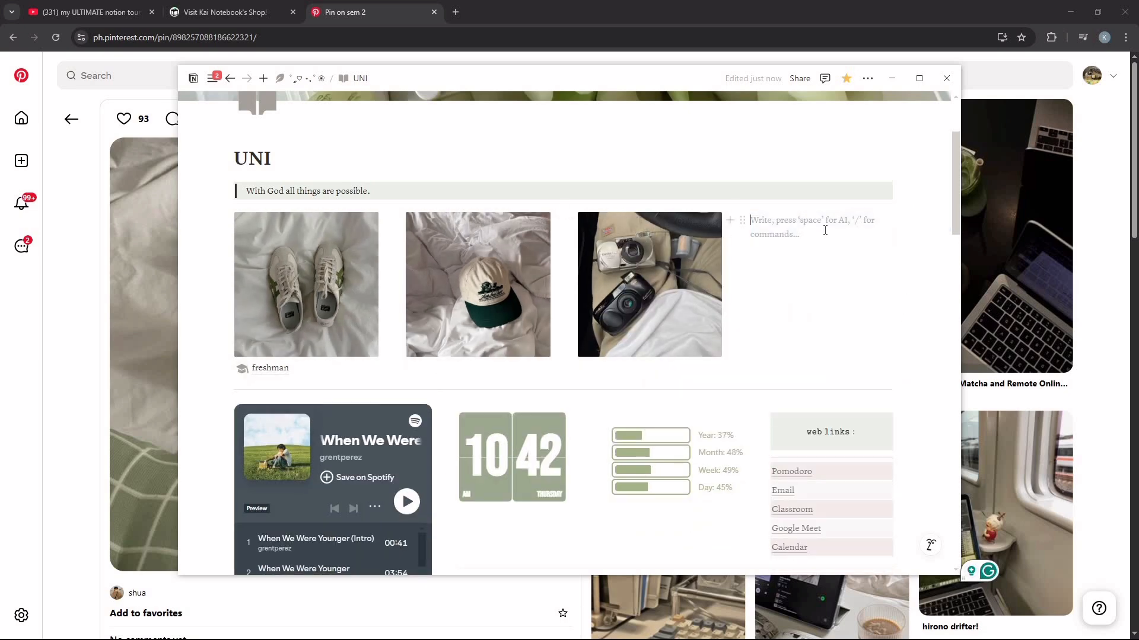
{"action": "type", "text": "/embed"}
{"action": "key", "text": "Return"}
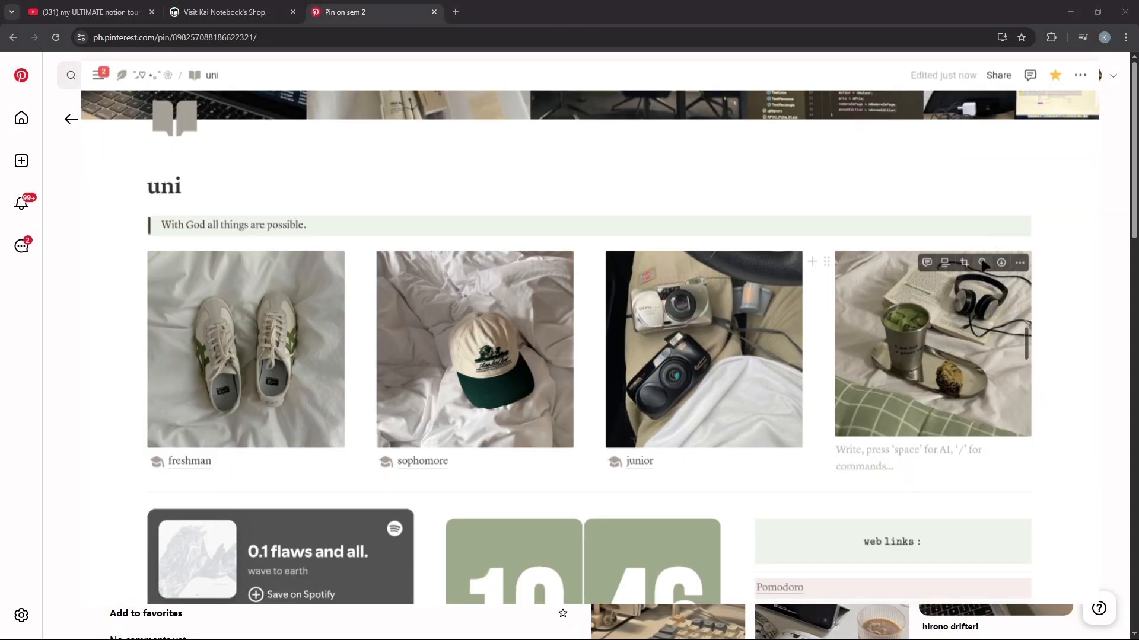
Step: Crop the matcha image to a Square ratio, shift the crop area towards its centre, and save the crop
{"action": "left_click", "coordinate": [965, 264]}
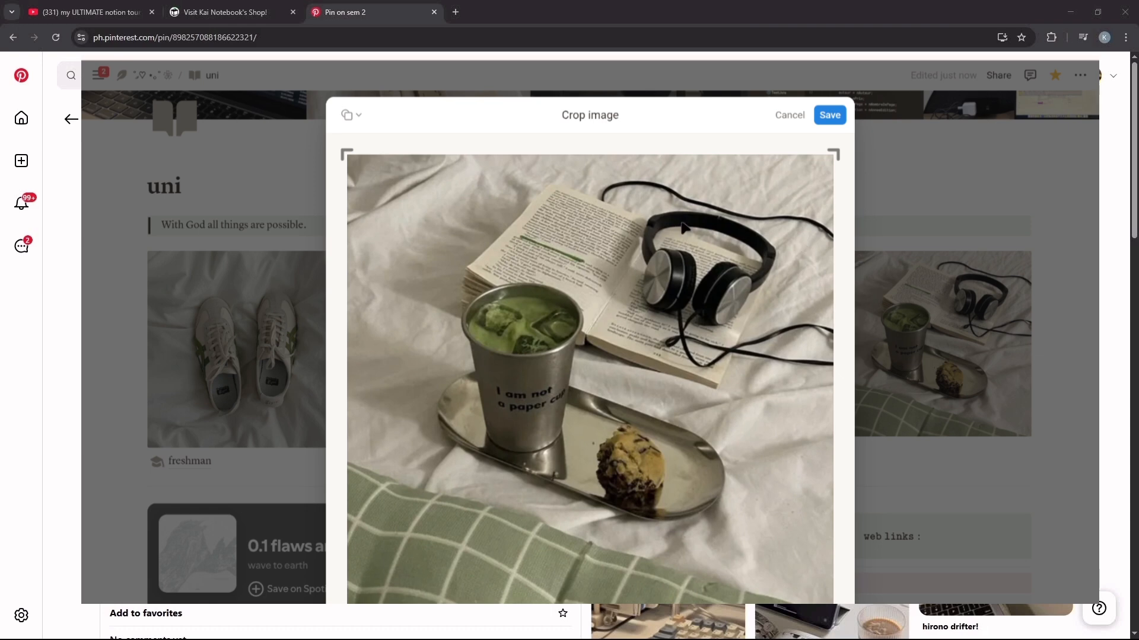
{"action": "left_click", "coordinate": [358, 115]}
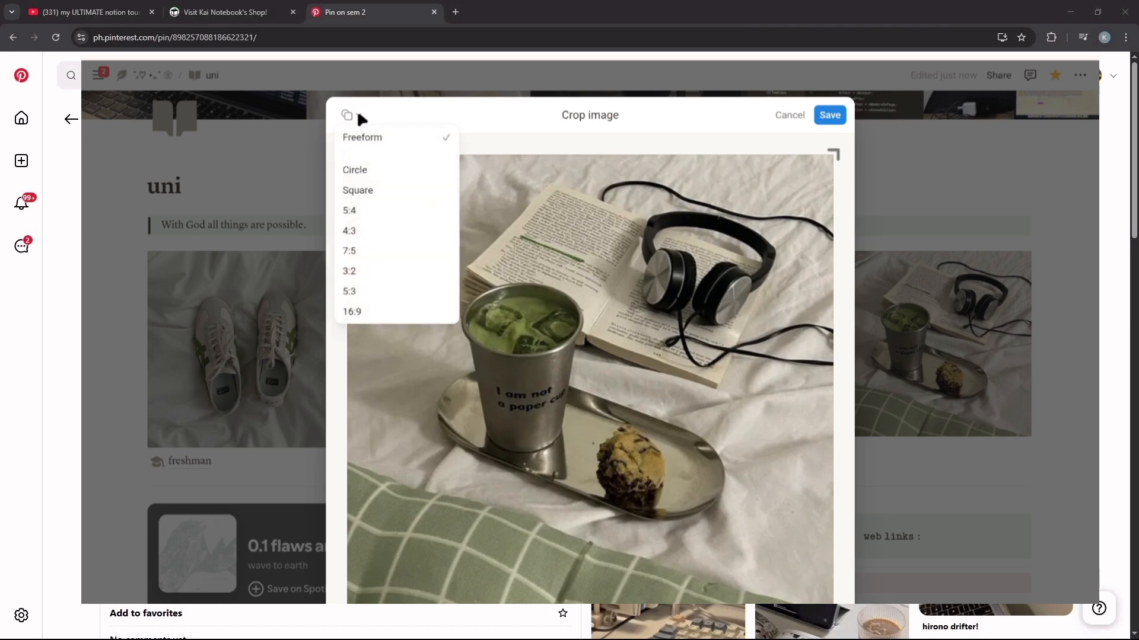
{"action": "left_click", "coordinate": [365, 194]}
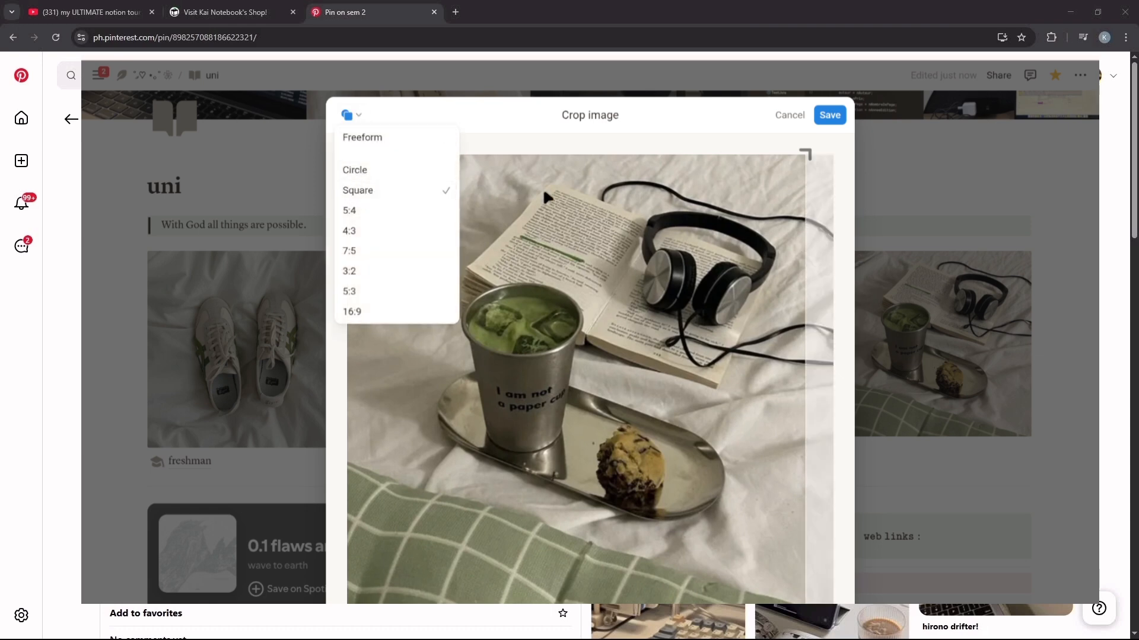
{"action": "left_click", "coordinate": [637, 281]}
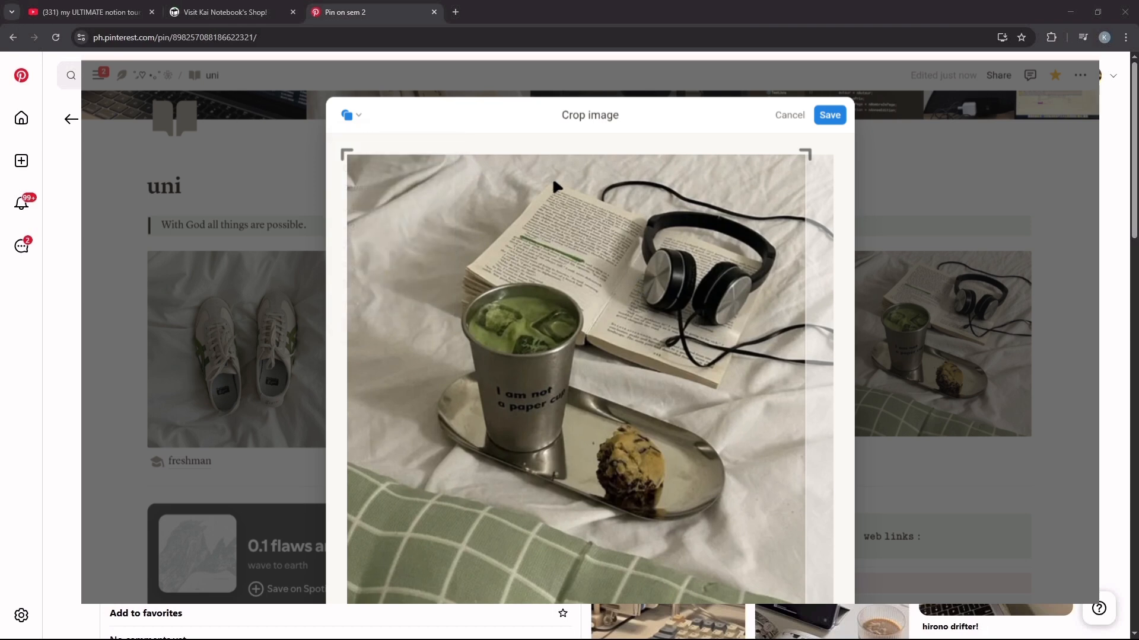
{"action": "left_click_drag", "start_coordinate": [553, 177], "coordinate": [582, 218]}
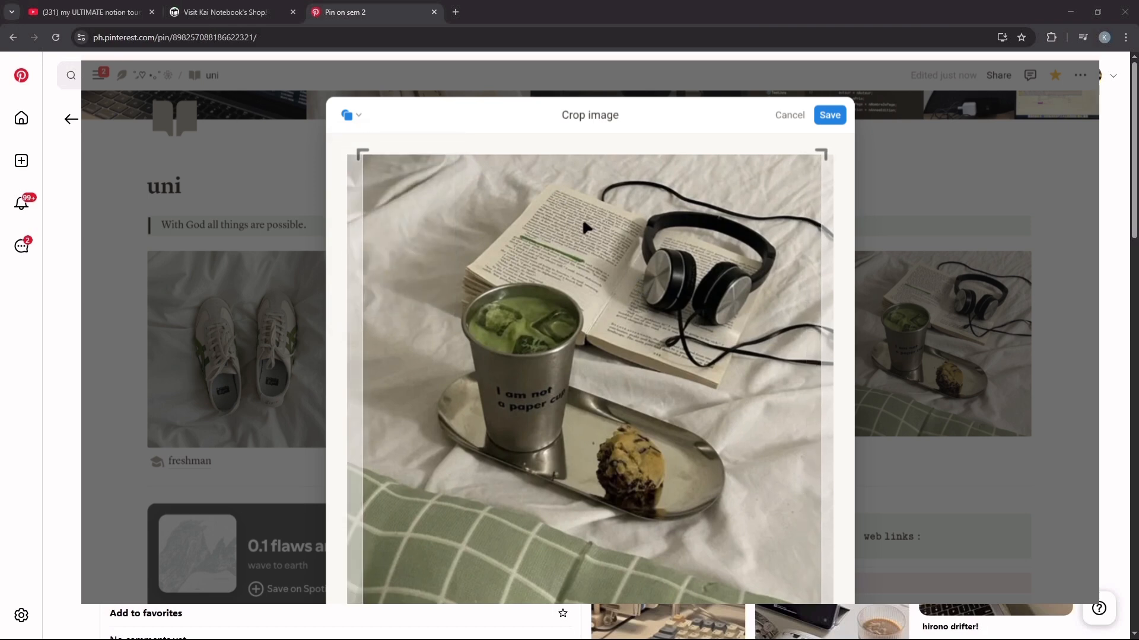
{"action": "left_click", "coordinate": [832, 112]}
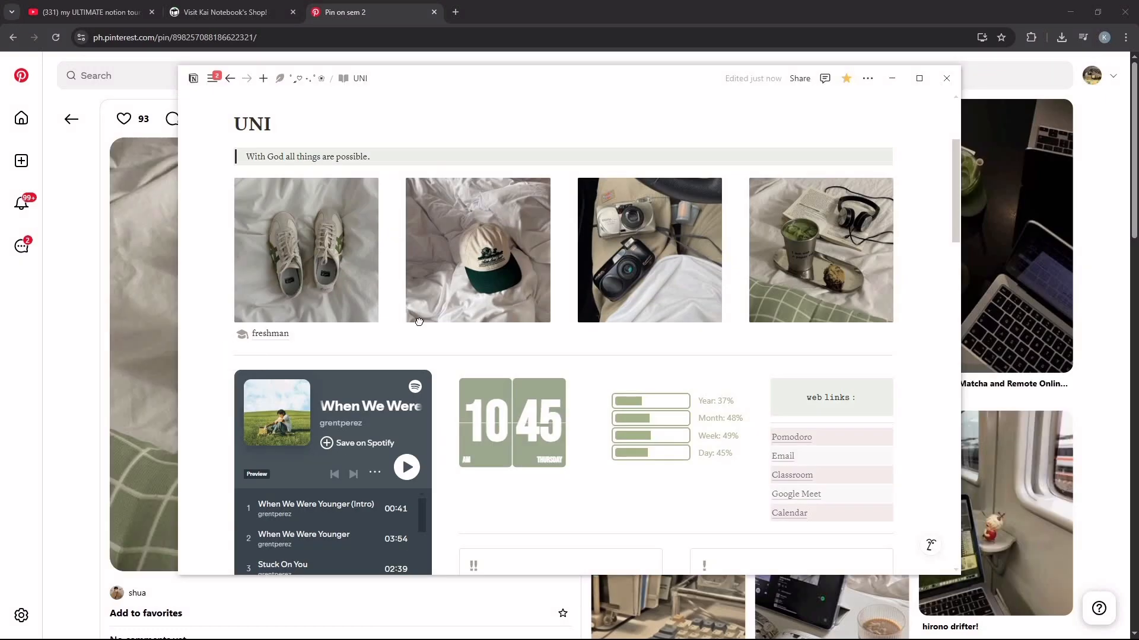
Step: Place a copy of the freshman page beneath the cap image and rename it sophomore
{"action": "left_click_drag", "start_coordinate": [419, 322], "coordinate": [438, 334]}
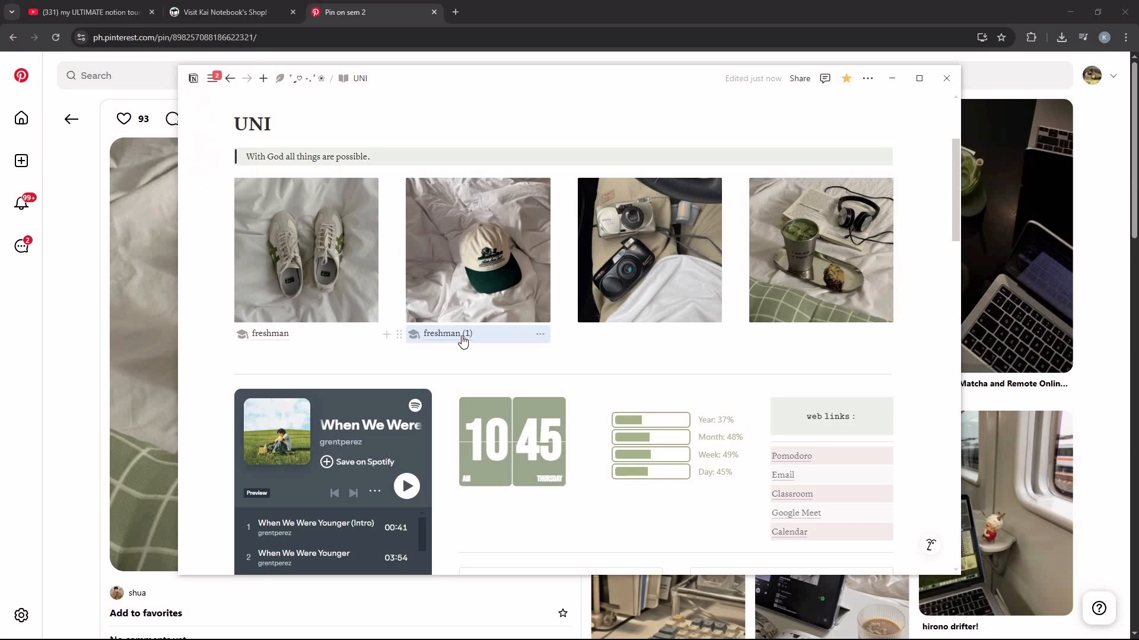
{"action": "left_click", "coordinate": [462, 341]}
{"action": "double_click", "coordinate": [385, 237]}
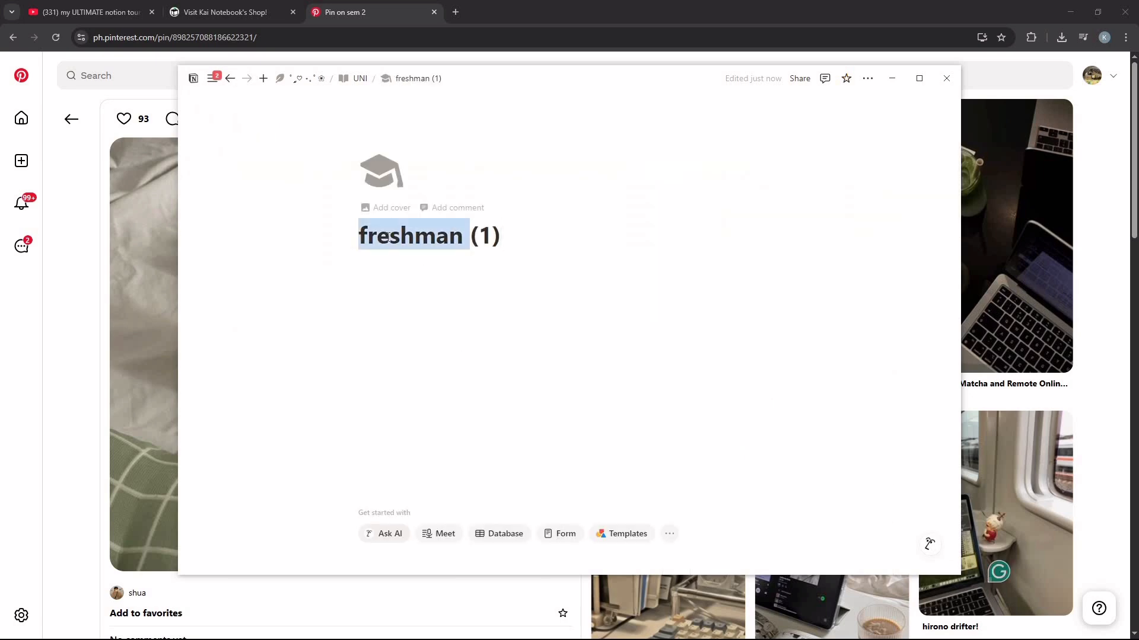
{"action": "triple_click", "coordinate": [386, 237]}
{"action": "type", "text": "so"}
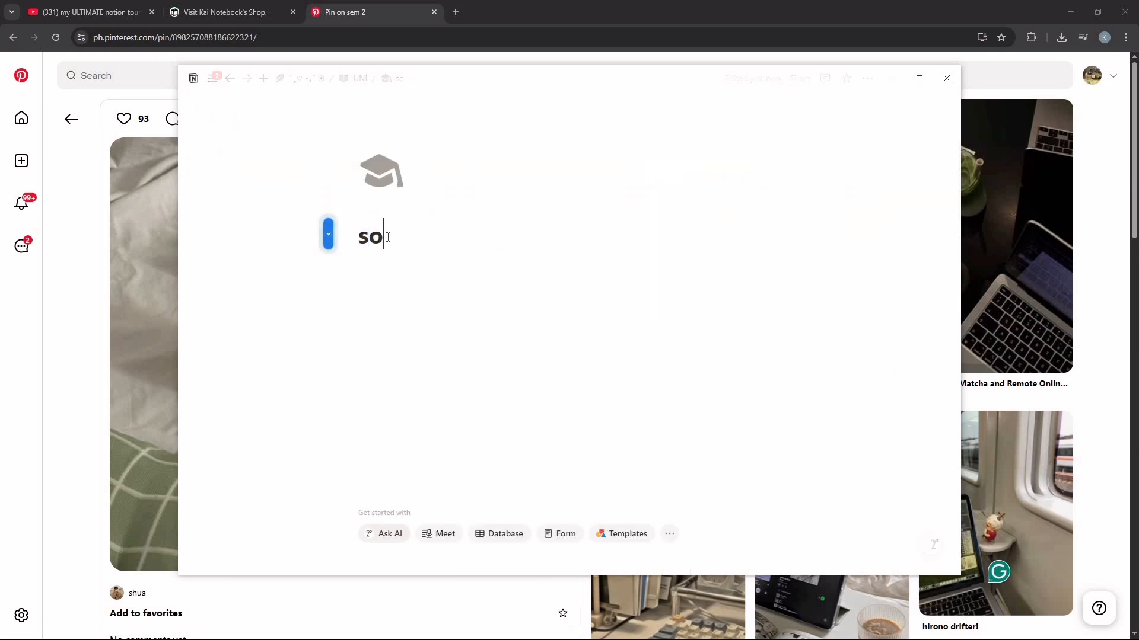
{"action": "type", "text": "phomore"}
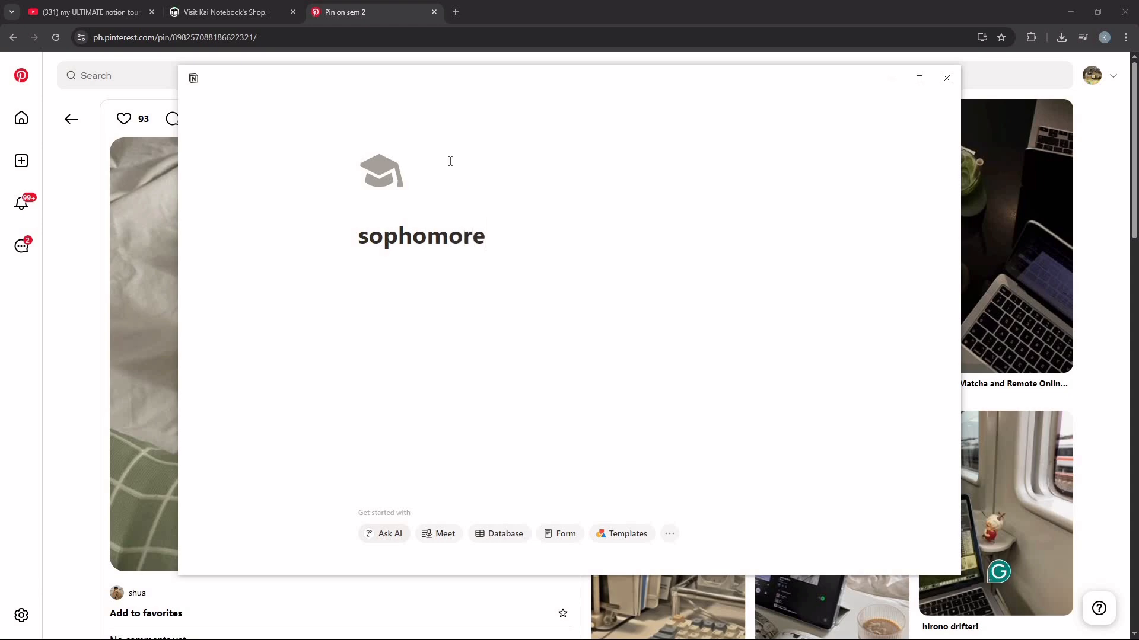
Step: Return to the UNI page and add subpages named junior beneath the camera image and senior beneath the matcha image
{"action": "key", "text": "ctrl+["}
{"action": "left_click", "coordinate": [614, 405]}
{"action": "type", "text": "junior"}
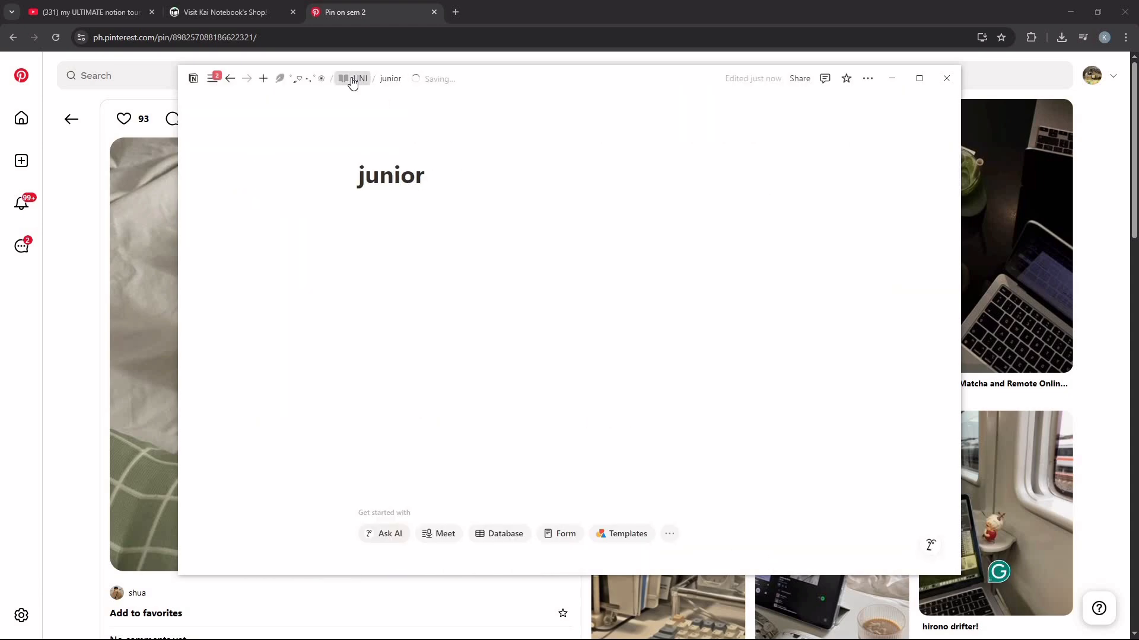
{"action": "left_click", "coordinate": [782, 406]}
{"action": "type", "text": "senior"}
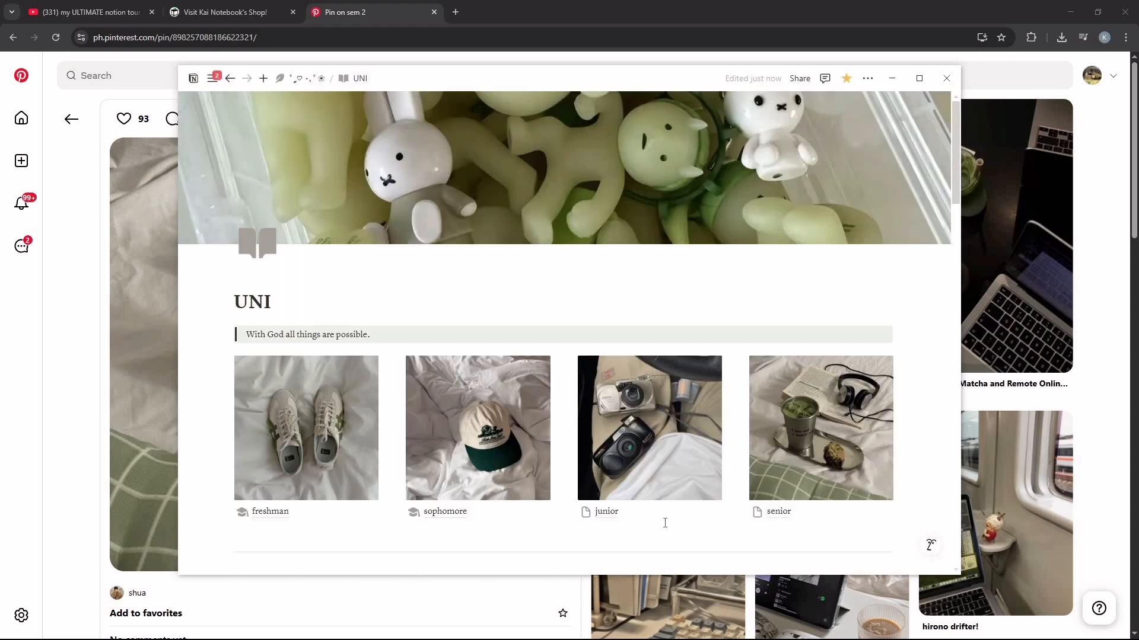
Step: Give the junior and senior pages the graduation cap icon
{"action": "left_click", "coordinate": [586, 513]}
{"action": "left_click", "coordinate": [514, 284]}
{"action": "left_click", "coordinate": [483, 350]}
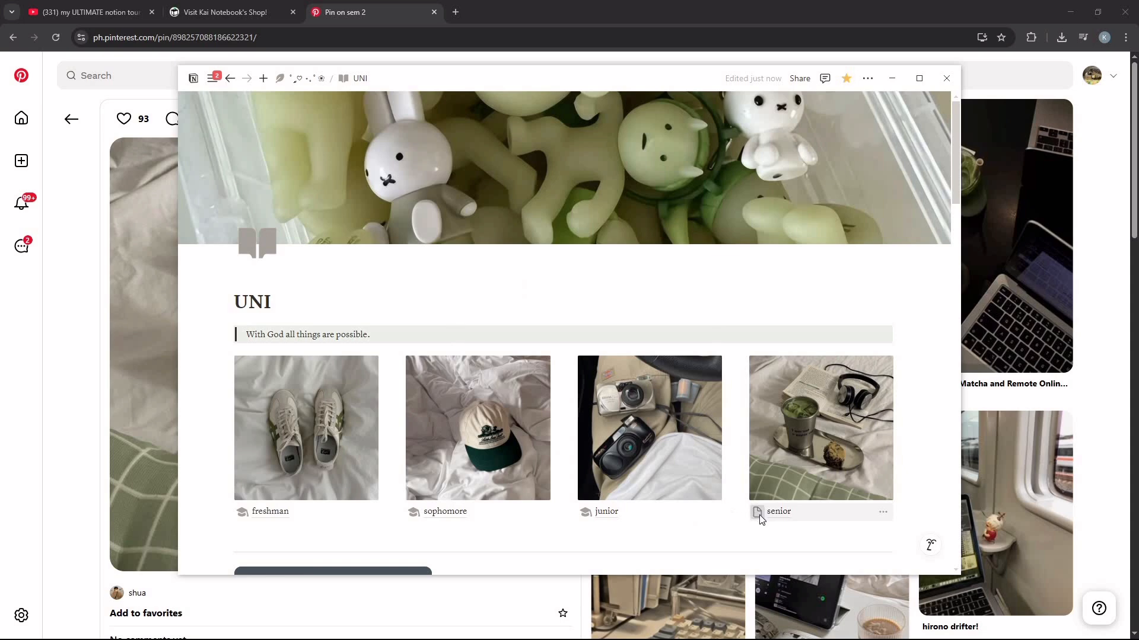
{"action": "left_click", "coordinate": [757, 513]}
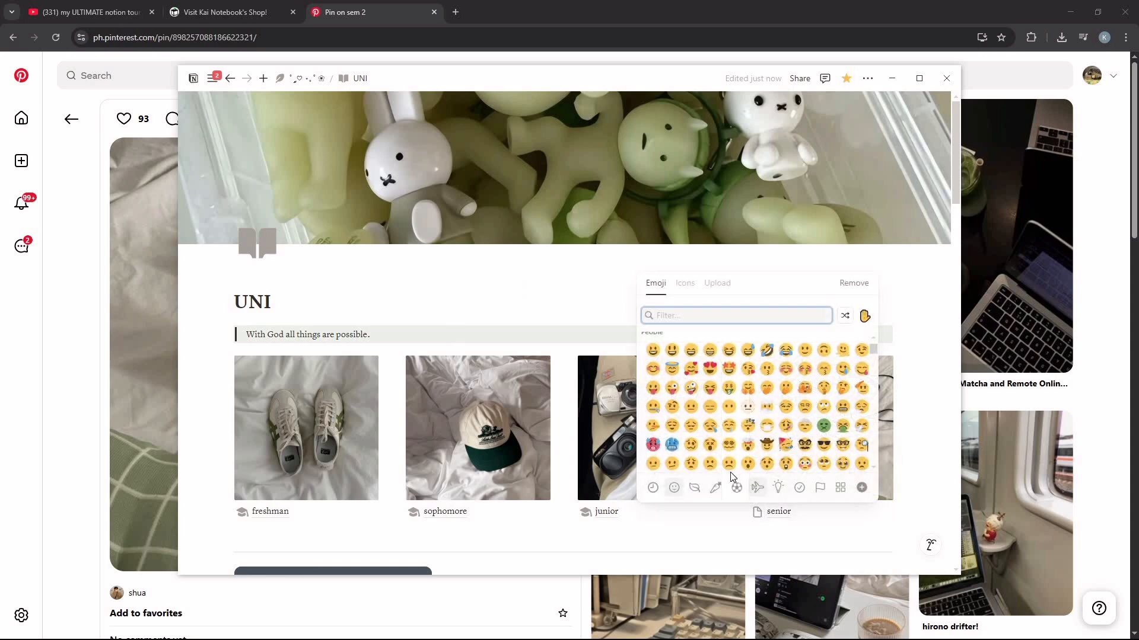
{"action": "left_click", "coordinate": [684, 283]}
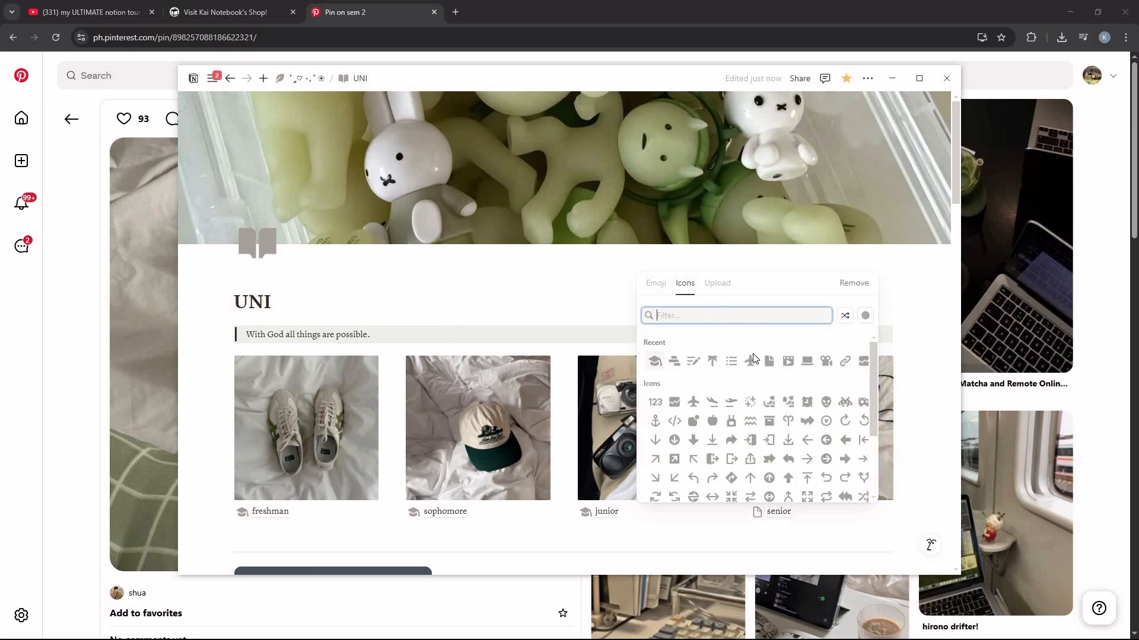
{"action": "left_click", "coordinate": [655, 360]}
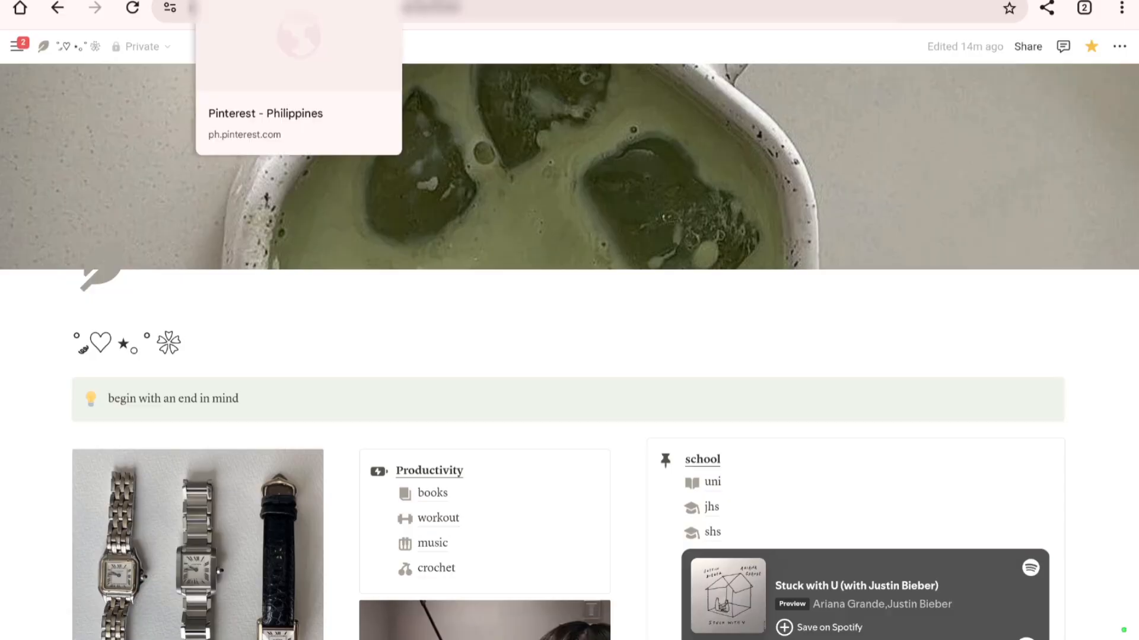
Step: Switch to Pinterest, open the laptop-with-code image by itself in a new tab, and copy its image address
{"action": "left_click", "coordinate": [291, 0]}
{"action": "right_click", "coordinate": [320, 254]}
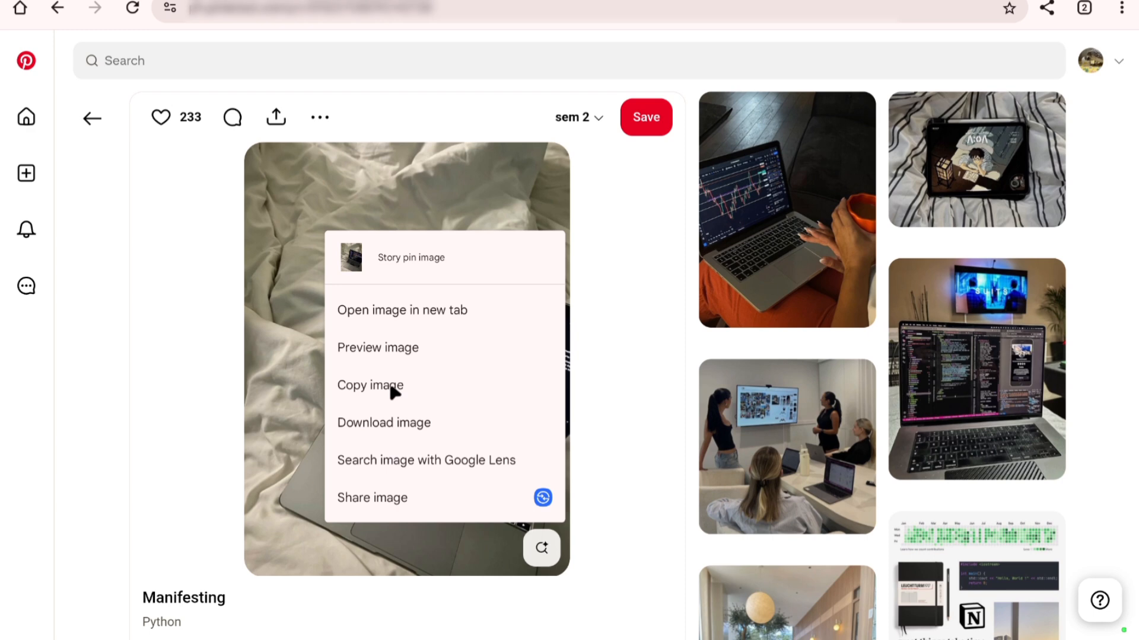
{"action": "left_click", "coordinate": [411, 309]}
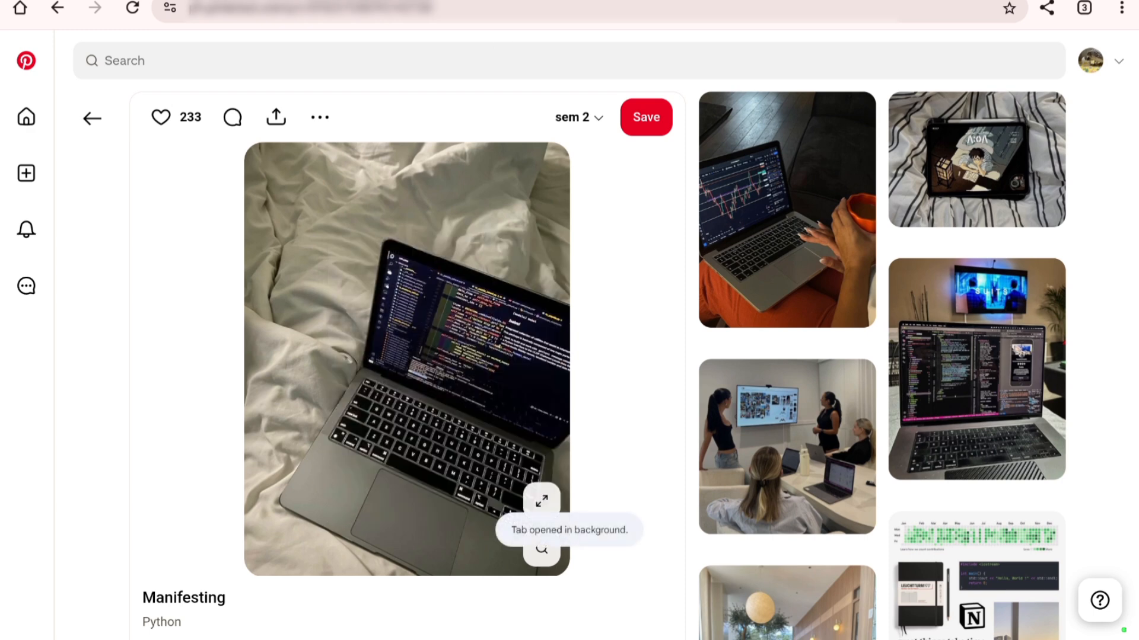
{"action": "key", "text": "ctrl+Tab"}
{"action": "left_click", "coordinate": [398, 10]}
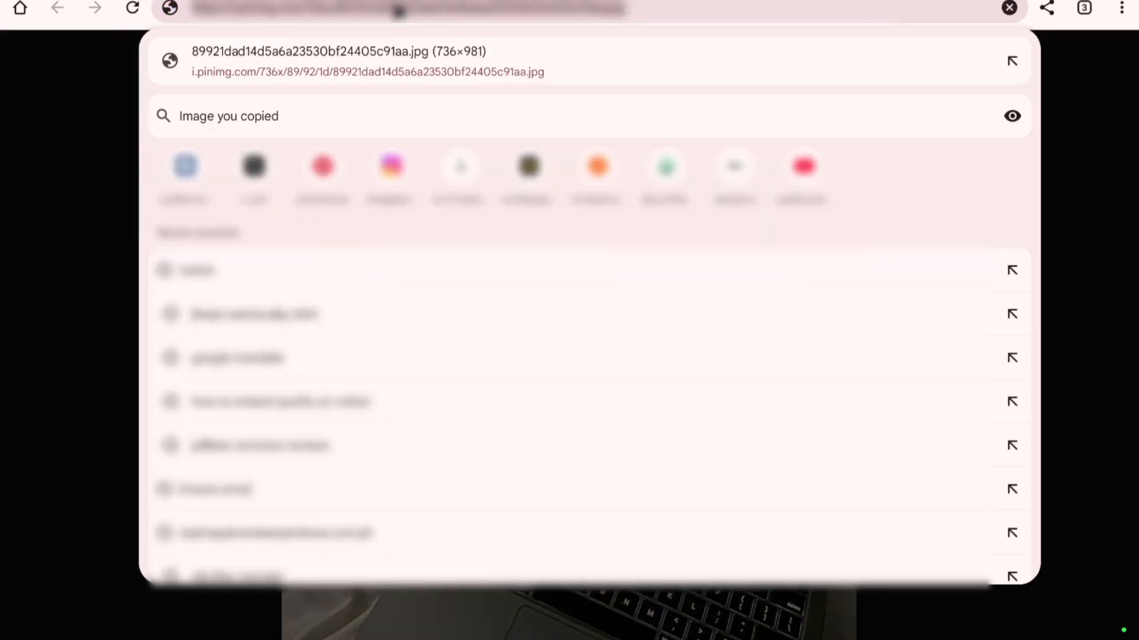
{"action": "key", "text": "ctrl+c"}
Step: Back in Notion, set the new course page's cover from the copied image link and shift the cover image downward
{"action": "key", "text": "ctrl+Tab"}
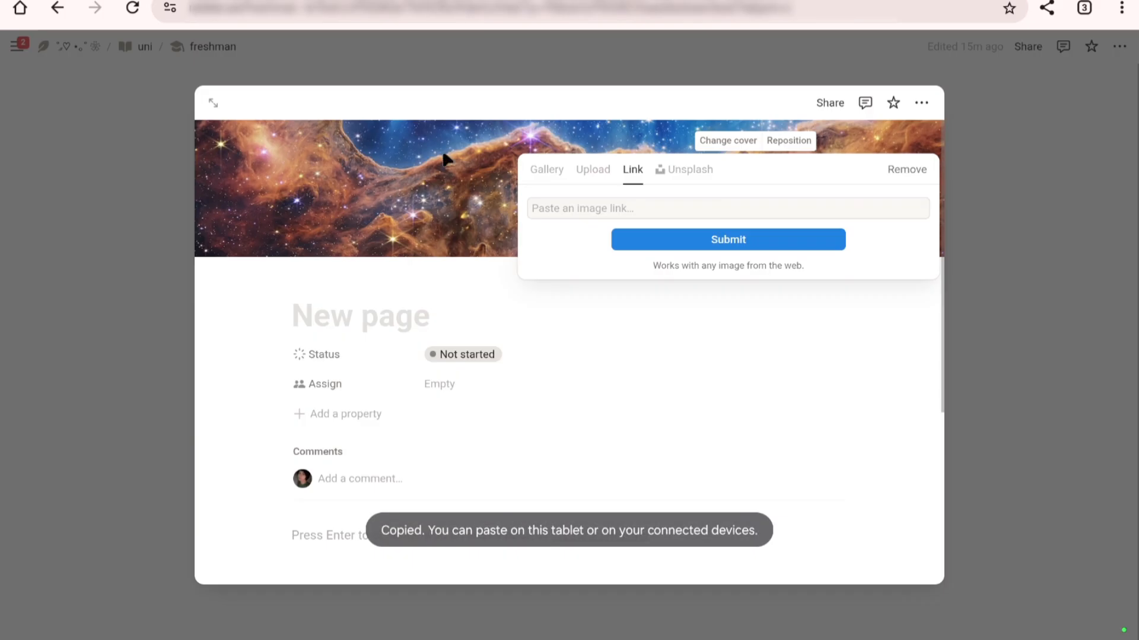
{"action": "left_click", "coordinate": [625, 213]}
{"action": "key", "text": "ctrl+v"}
{"action": "left_click", "coordinate": [663, 247]}
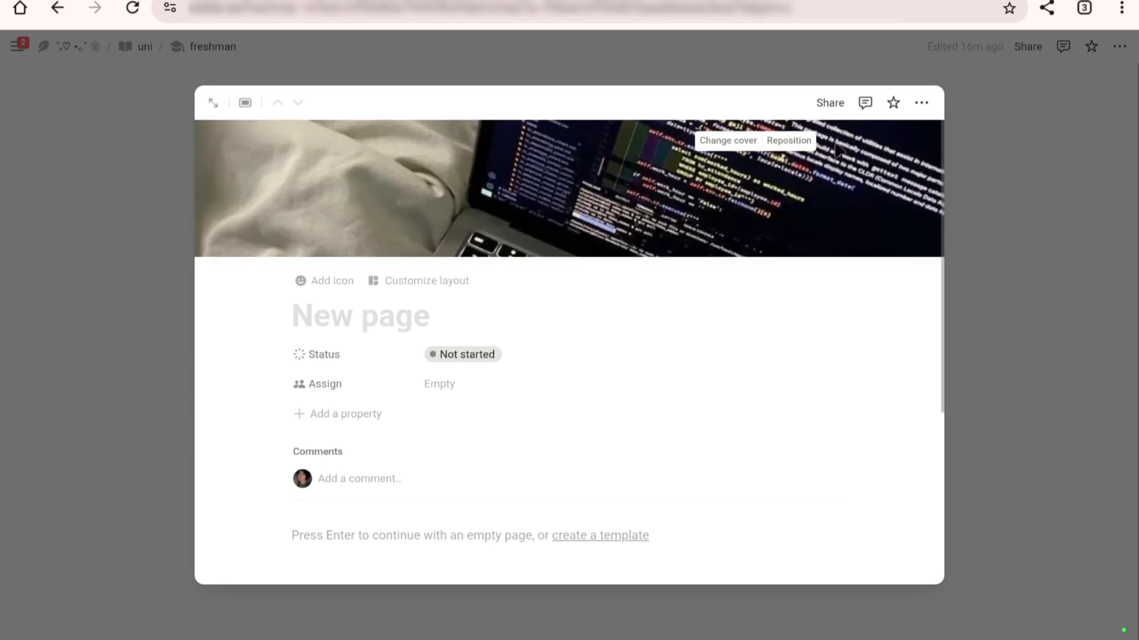
{"action": "left_click", "coordinate": [786, 145]}
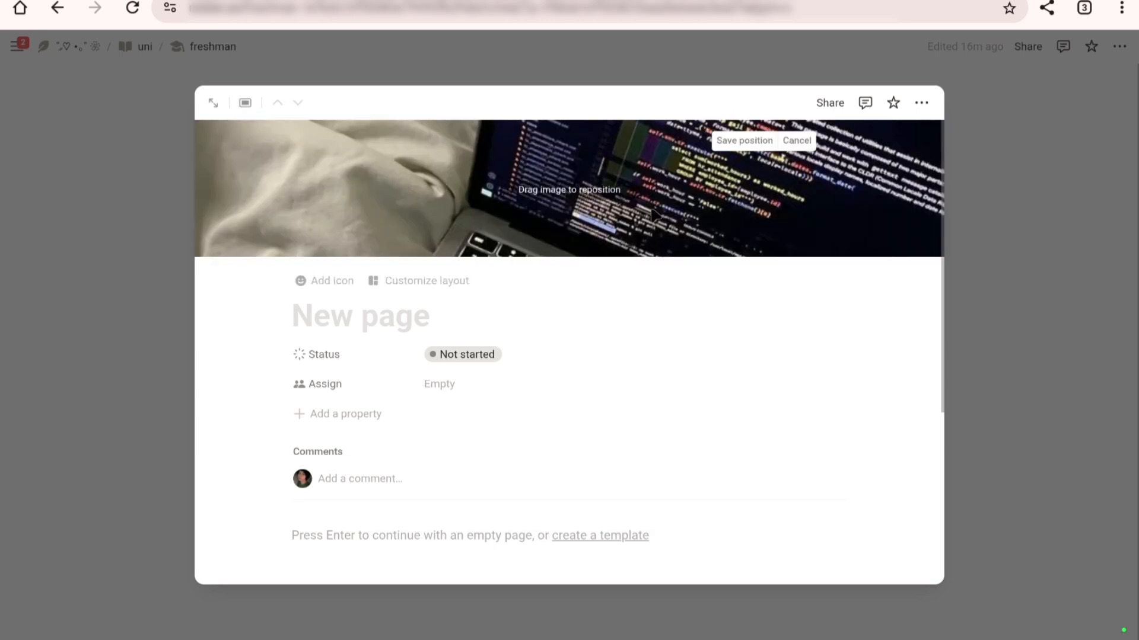
{"action": "left_click_drag", "start_coordinate": [621, 223], "coordinate": [635, 296]}
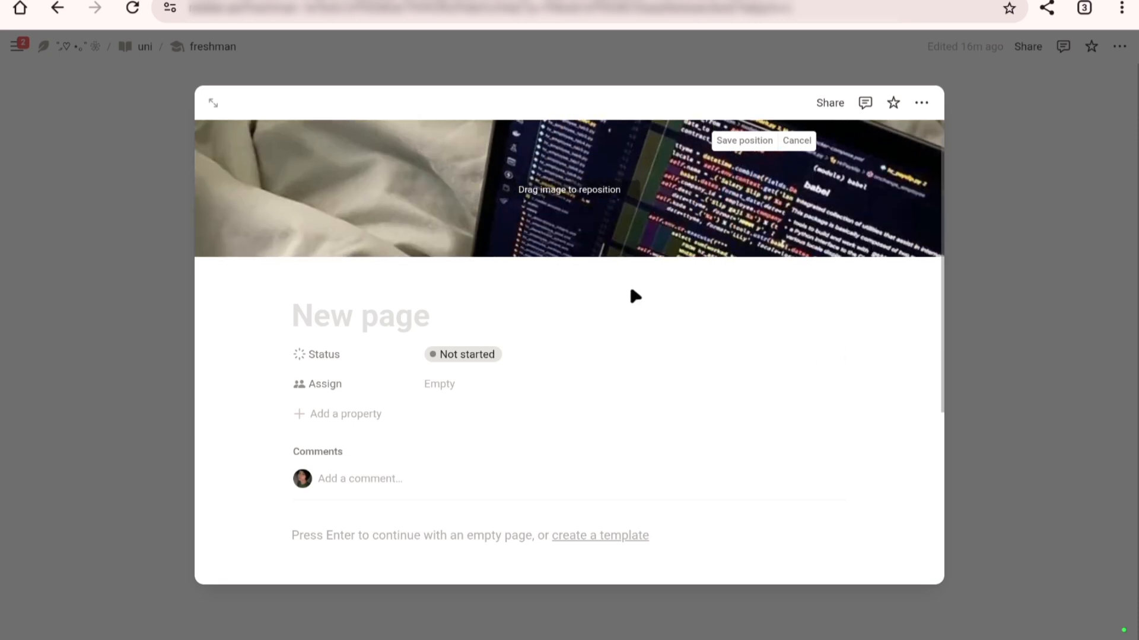
{"action": "left_click", "coordinate": [1061, 228]}
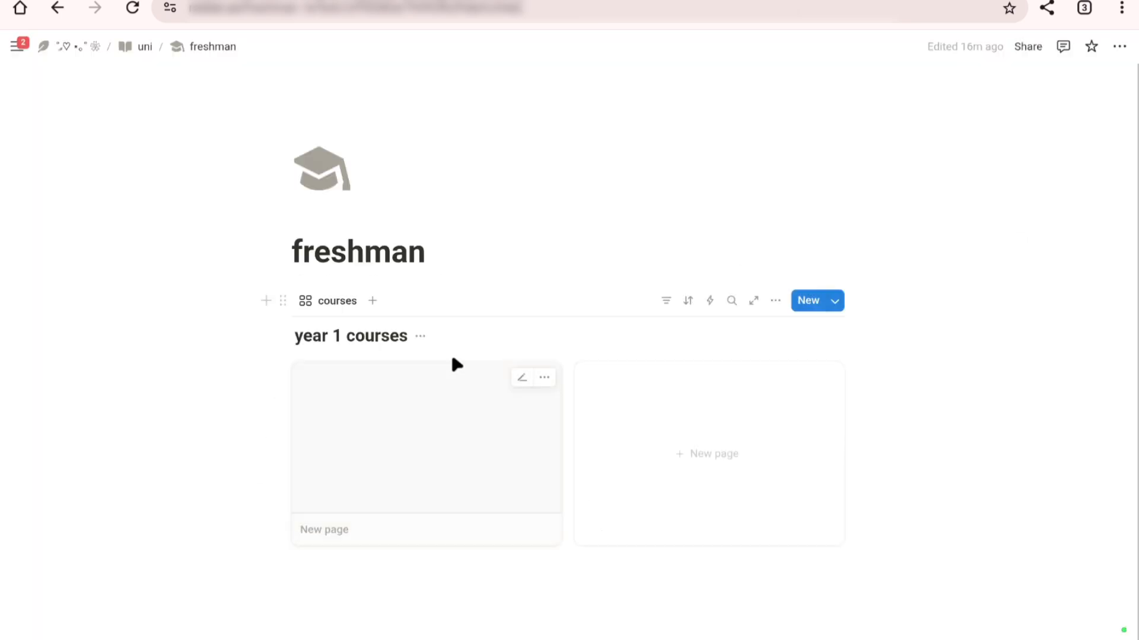
Step: Set the card preview of the year 1 courses gallery to Page cover
{"action": "scroll", "coordinate": [810, 131], "scroll_direction": "down", "scroll_amount": 1}
{"action": "scroll", "coordinate": [810, 132], "scroll_direction": "up", "scroll_amount": 1}
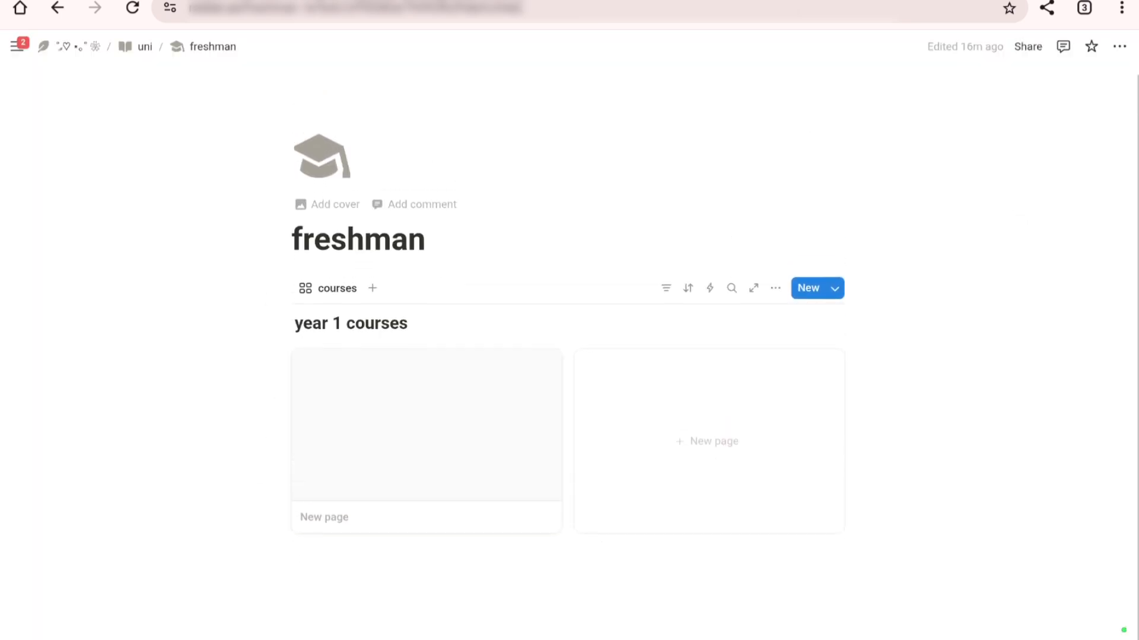
{"action": "scroll", "coordinate": [810, 131], "scroll_direction": "down", "scroll_amount": 1}
{"action": "scroll", "coordinate": [811, 131], "scroll_direction": "up", "scroll_amount": 1}
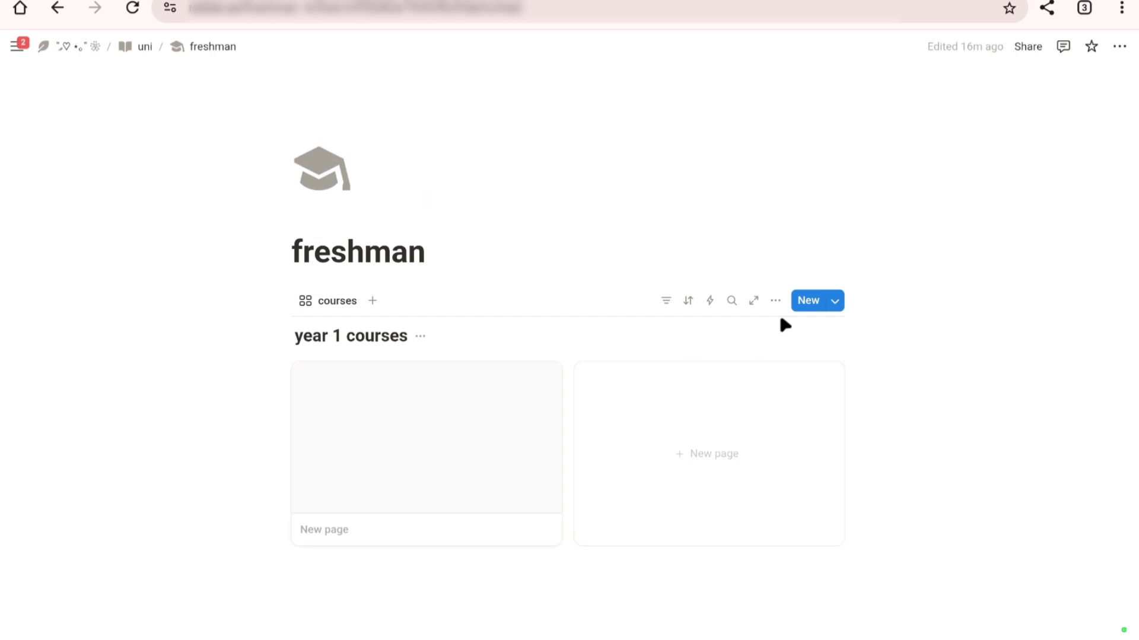
{"action": "left_click", "coordinate": [775, 295]}
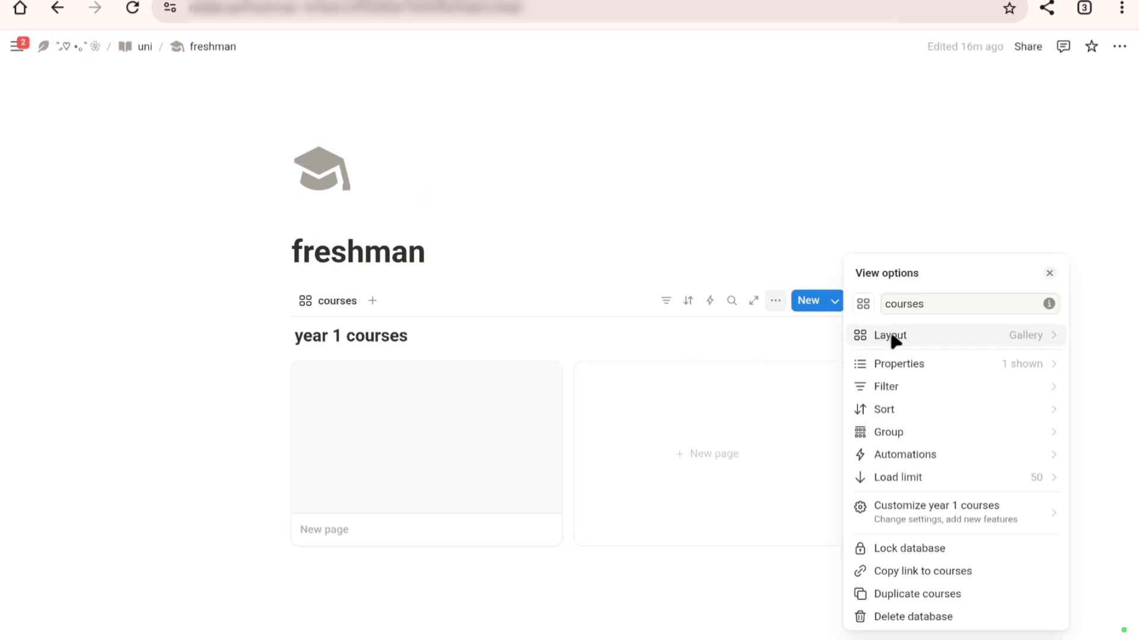
{"action": "left_click", "coordinate": [922, 339]}
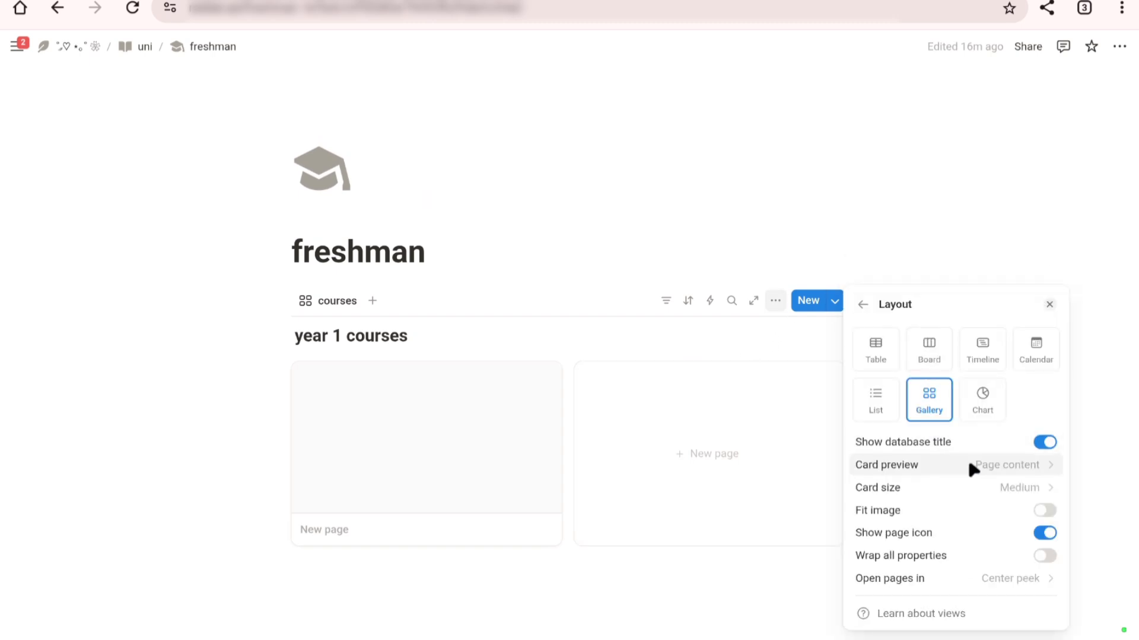
{"action": "left_click", "coordinate": [986, 463]}
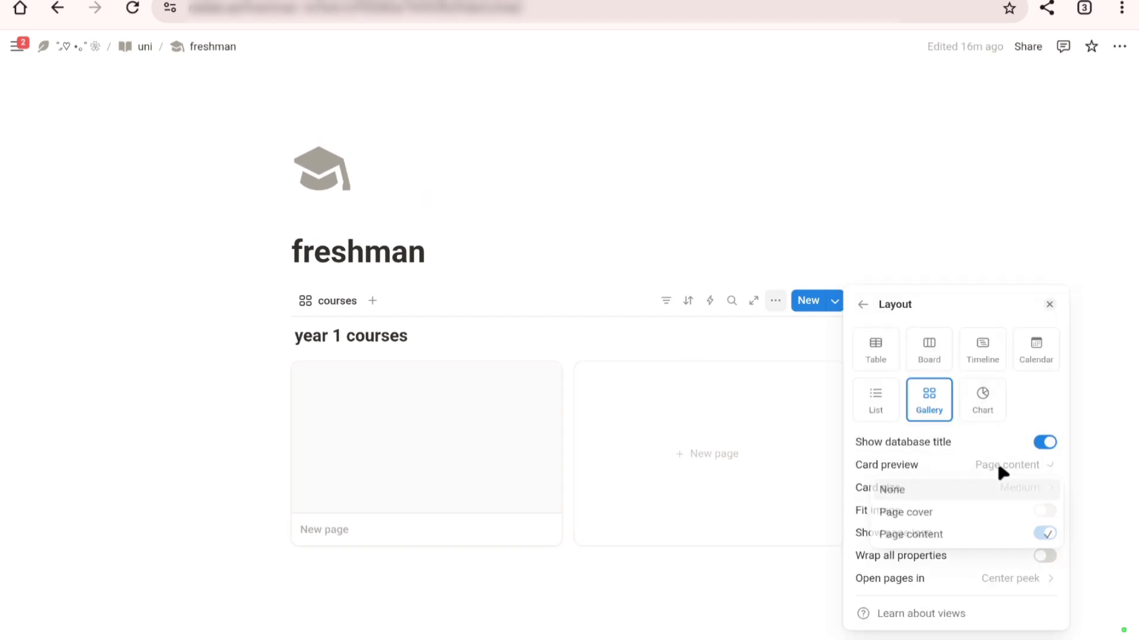
{"action": "left_click", "coordinate": [965, 515]}
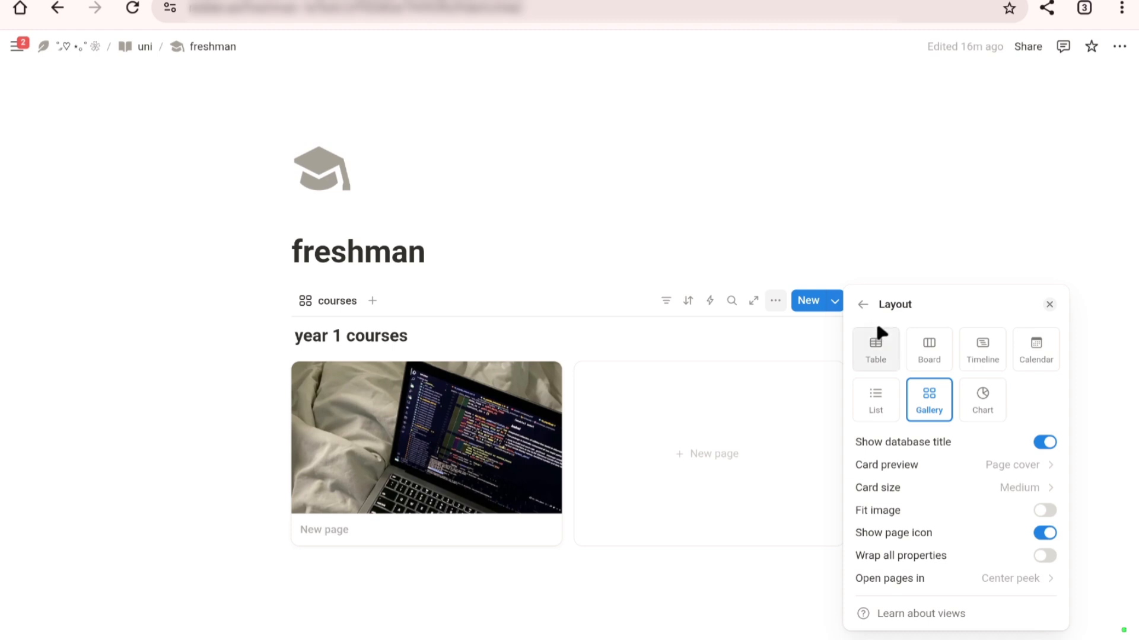
{"action": "left_click", "coordinate": [862, 305]}
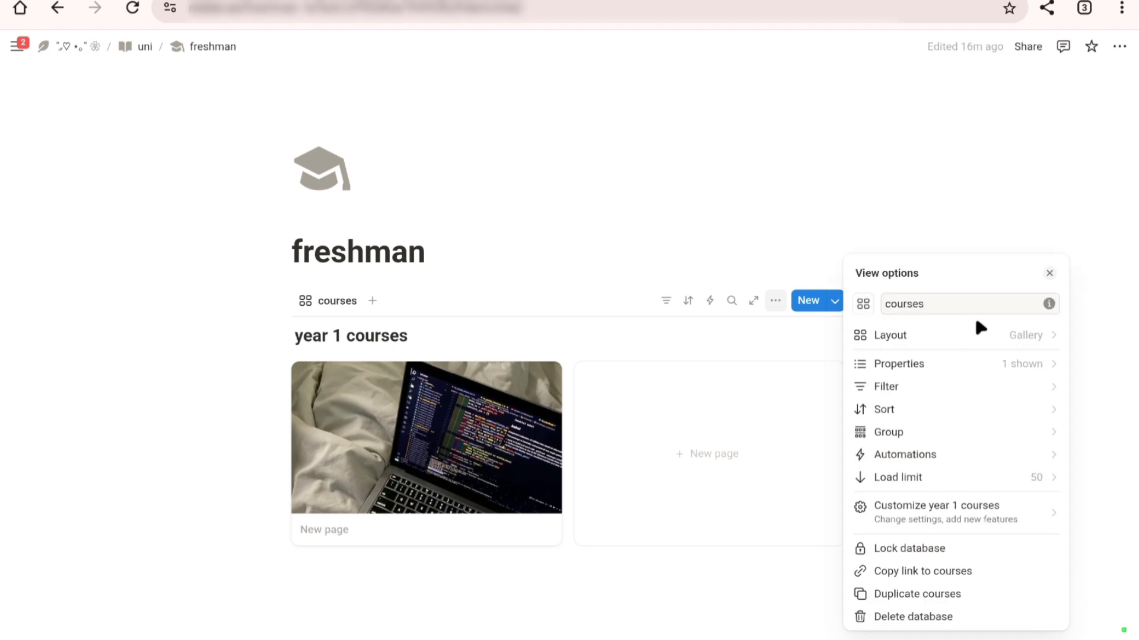
{"action": "left_click", "coordinate": [1048, 274]}
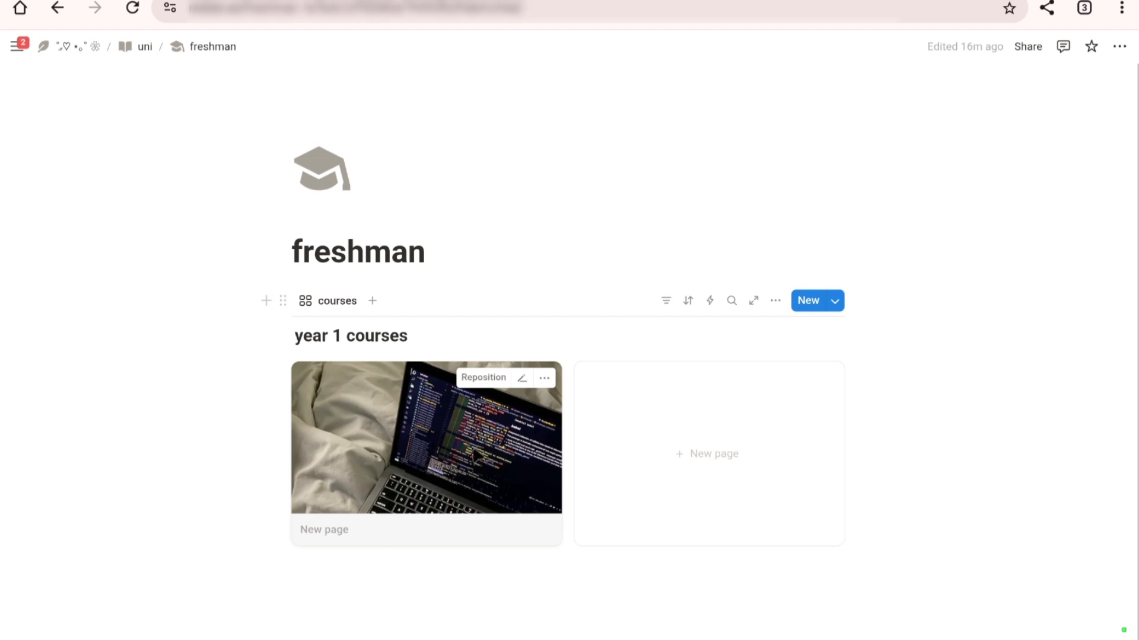
Step: Add a second page to the courses gallery and get the golf putting image from the sem 2 board on Pinterest
{"action": "left_click", "coordinate": [722, 454]}
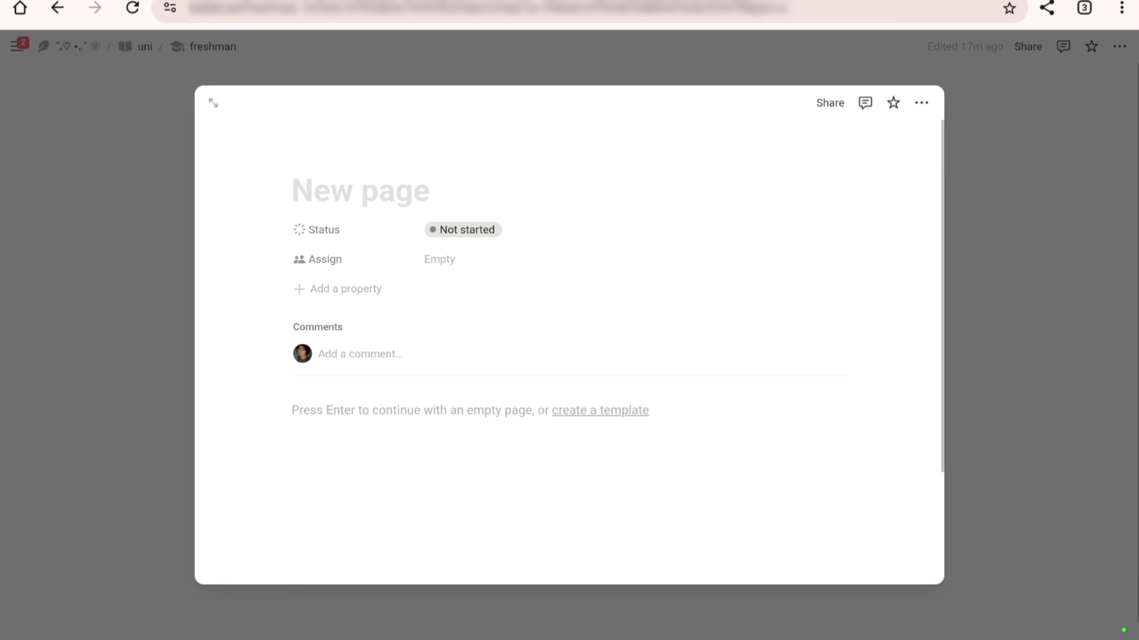
{"action": "key", "text": "ctrl+Tab"}
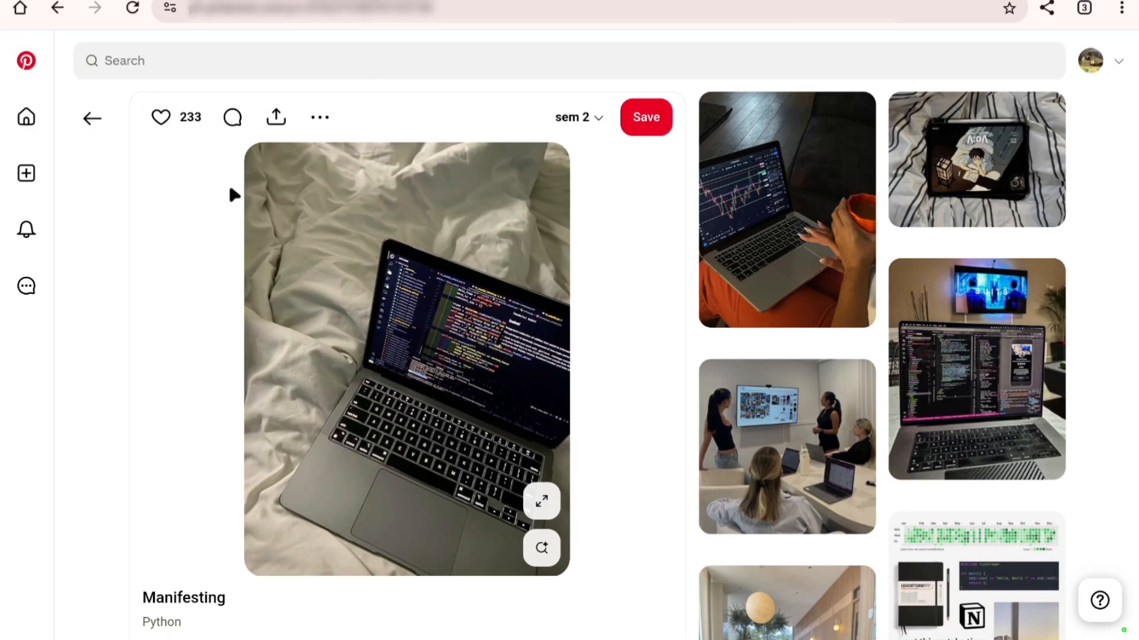
{"action": "left_click", "coordinate": [98, 121]}
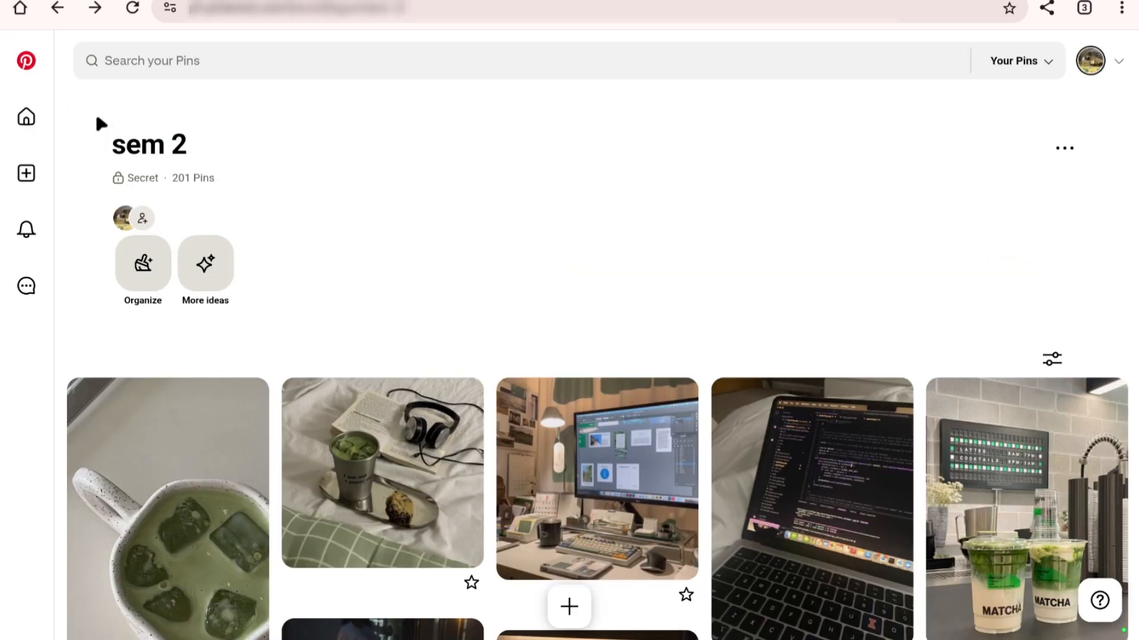
{"action": "scroll", "coordinate": [98, 119], "scroll_direction": "down", "scroll_amount": 8}
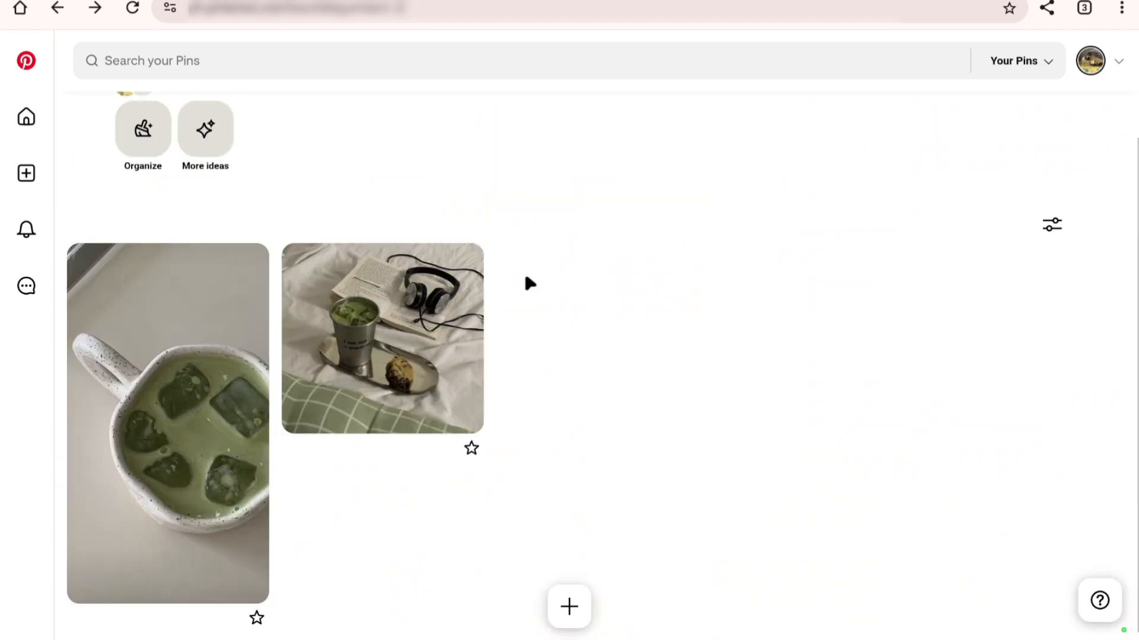
{"action": "scroll", "coordinate": [530, 284], "scroll_direction": "down", "scroll_amount": 10}
{"action": "scroll", "coordinate": [530, 283], "scroll_direction": "down", "scroll_amount": 10}
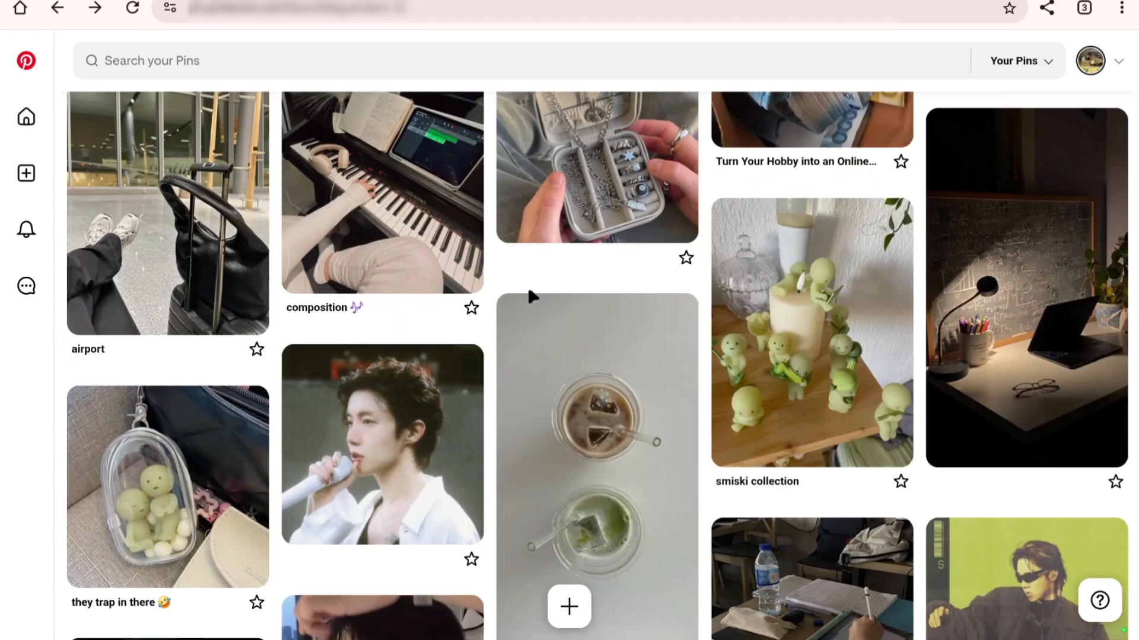
{"action": "scroll", "coordinate": [531, 297], "scroll_direction": "down", "scroll_amount": 10}
{"action": "left_click", "coordinate": [1017, 267]}
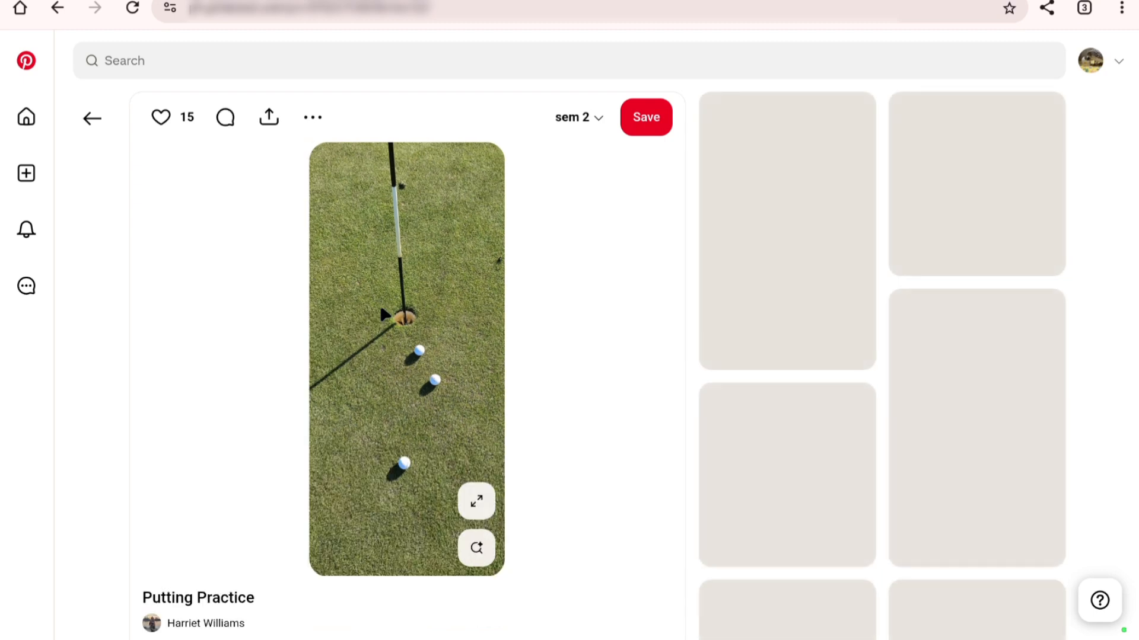
{"action": "right_click", "coordinate": [386, 315]}
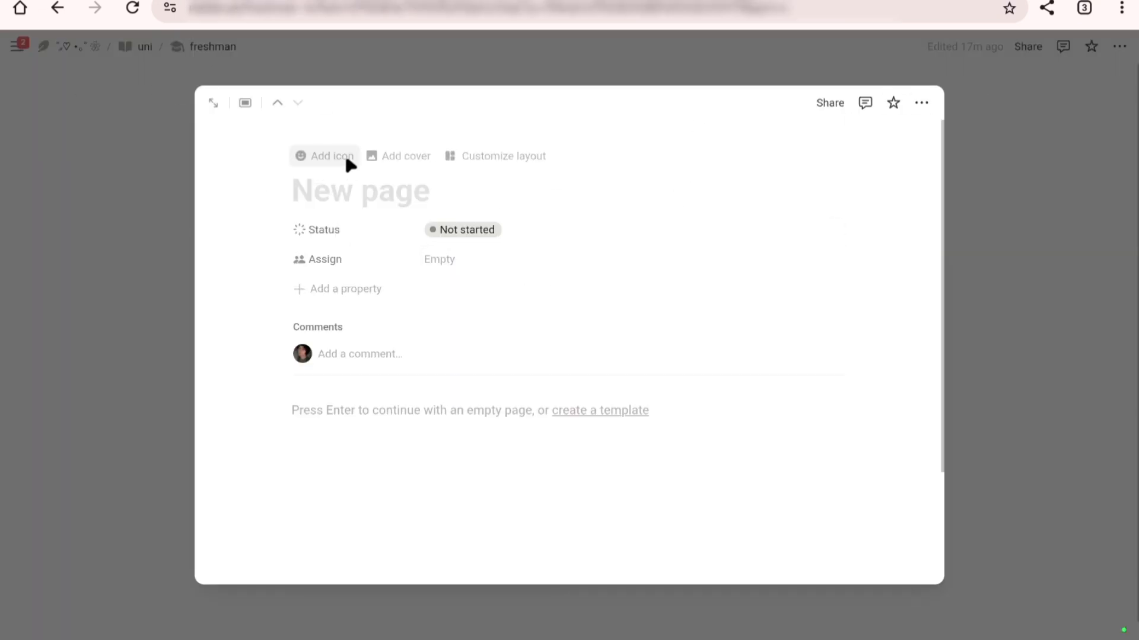
Step: Add a cover to the second course page and replace it with the golf image from the copied link
{"action": "left_click", "coordinate": [426, 159]}
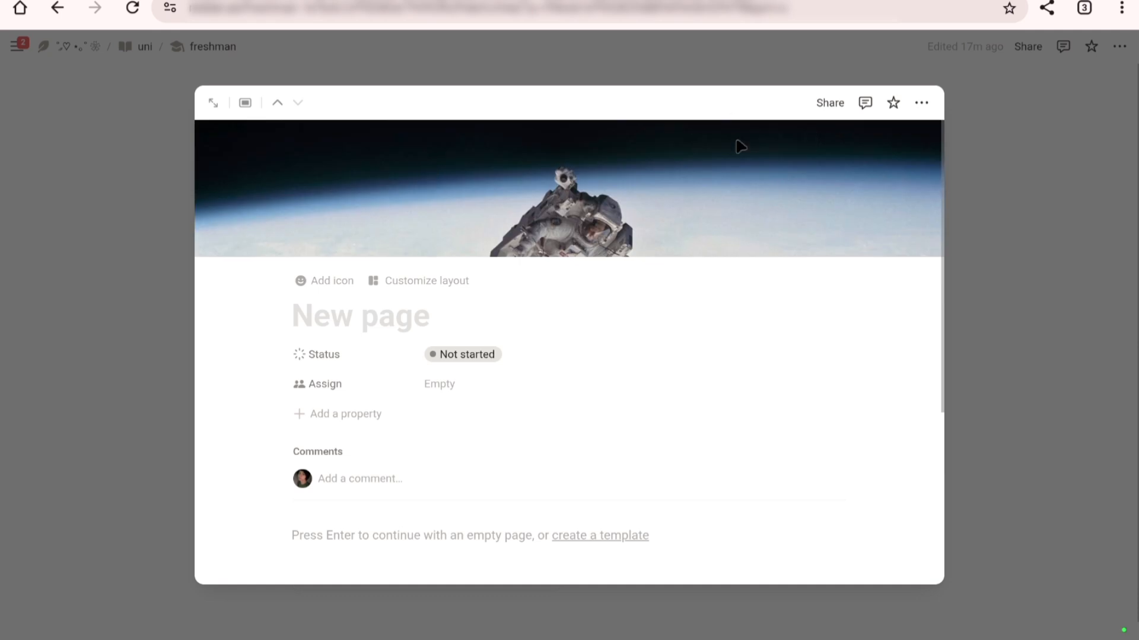
{"action": "left_click", "coordinate": [737, 142]}
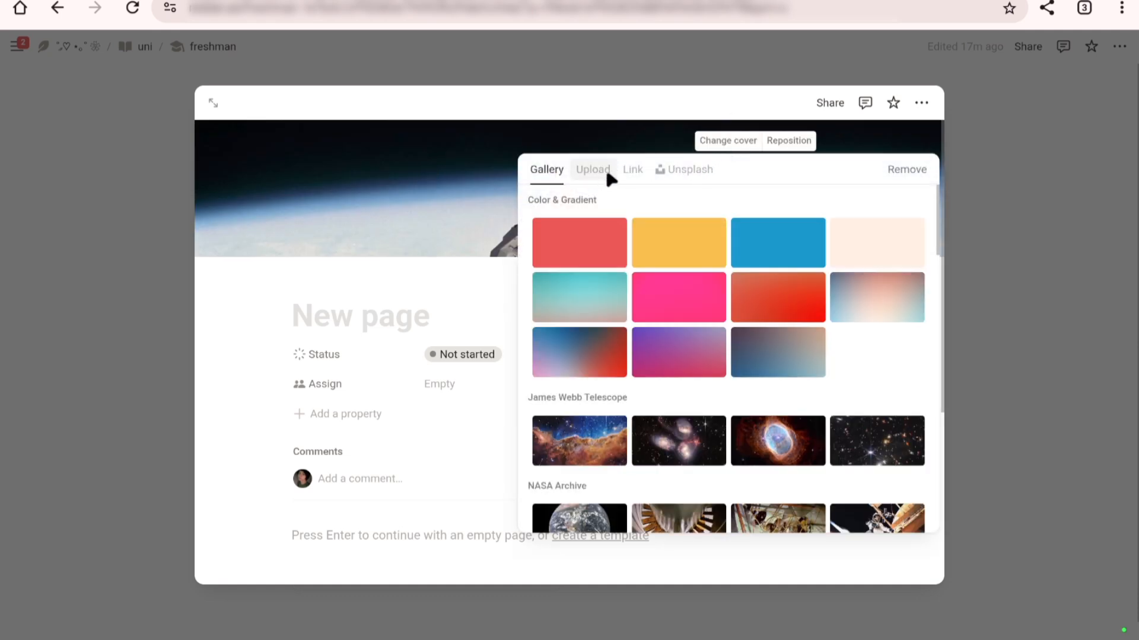
{"action": "left_click", "coordinate": [632, 172]}
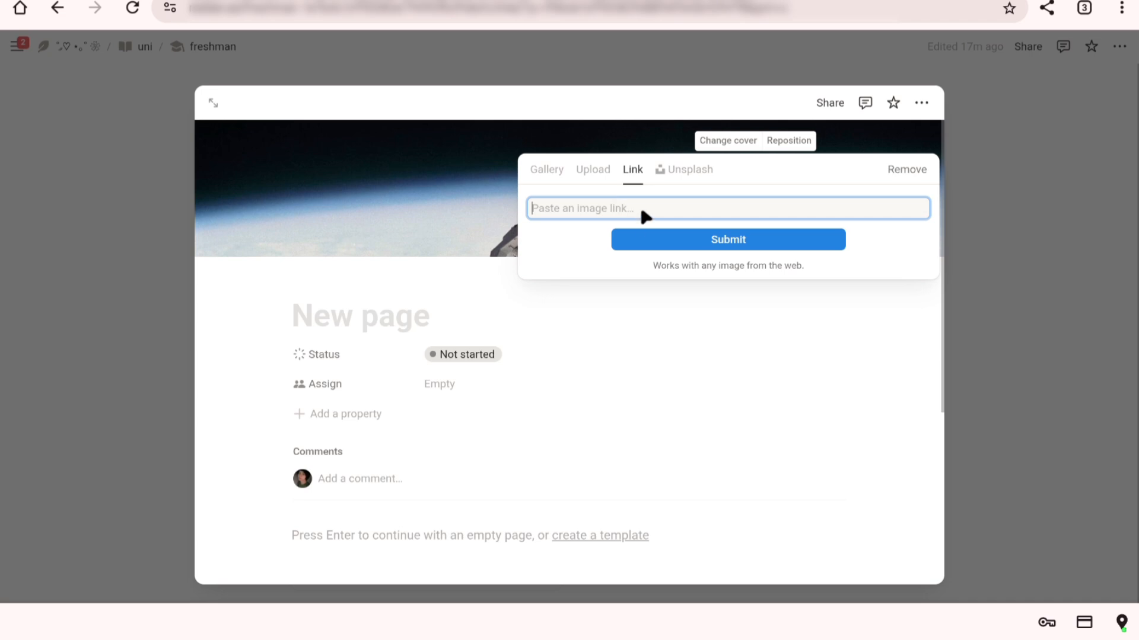
{"action": "key", "text": "ctrl+v"}
{"action": "left_click", "coordinate": [668, 237]}
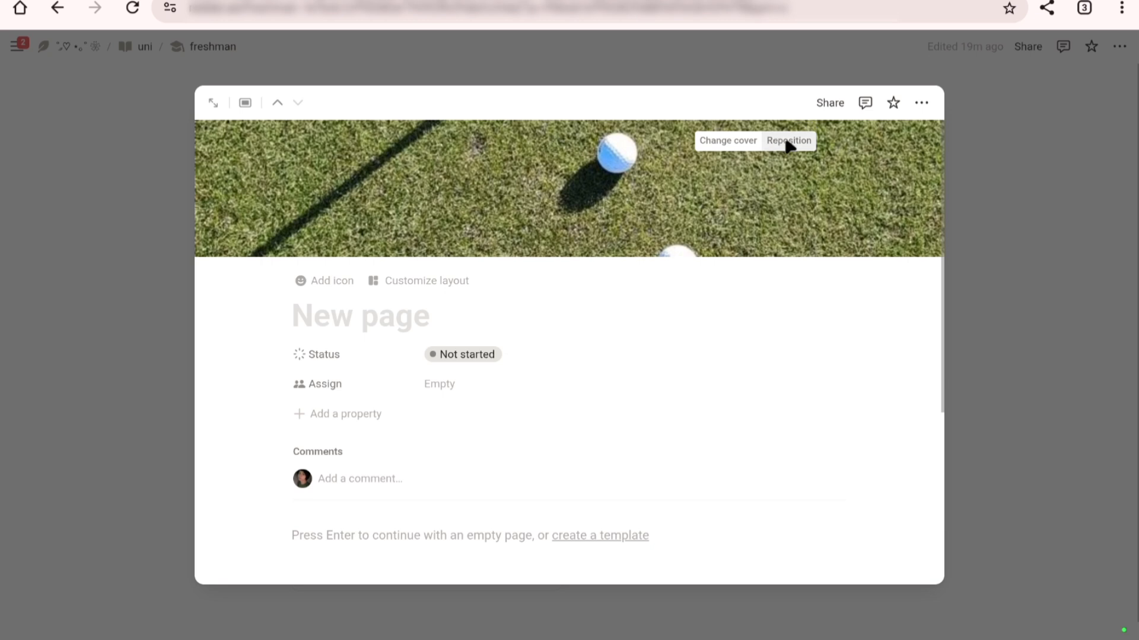
Step: Reposition the golf cover downward to bring the hole into view, save the position, and close the page
{"action": "left_click", "coordinate": [789, 142]}
{"action": "left_click_drag", "start_coordinate": [788, 191], "coordinate": [788, 279]}
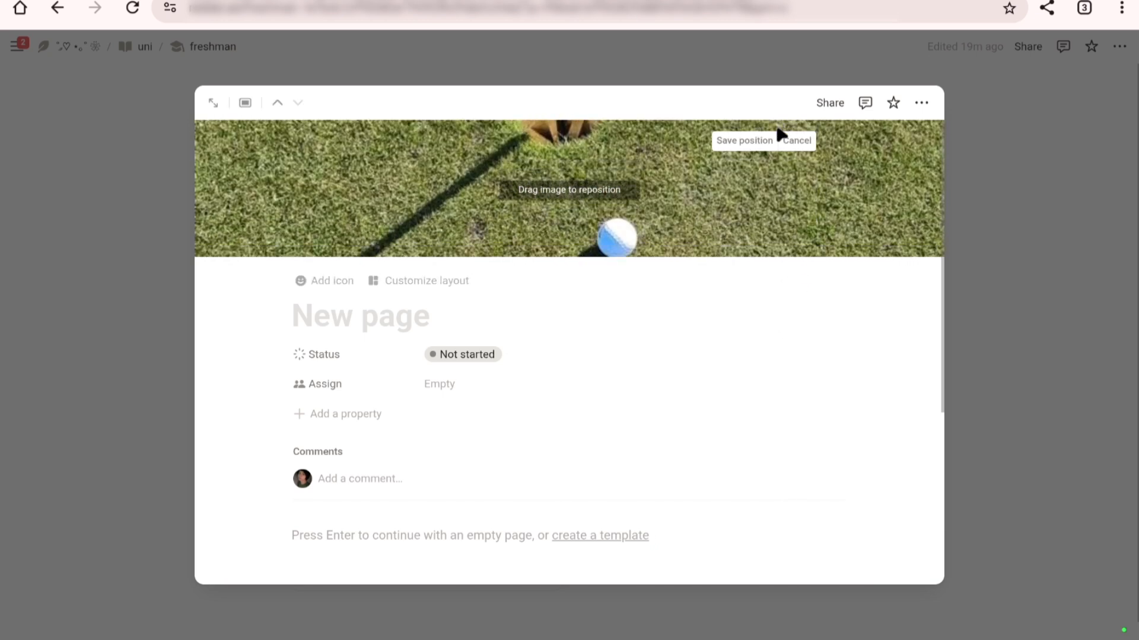
{"action": "left_click", "coordinate": [760, 142]}
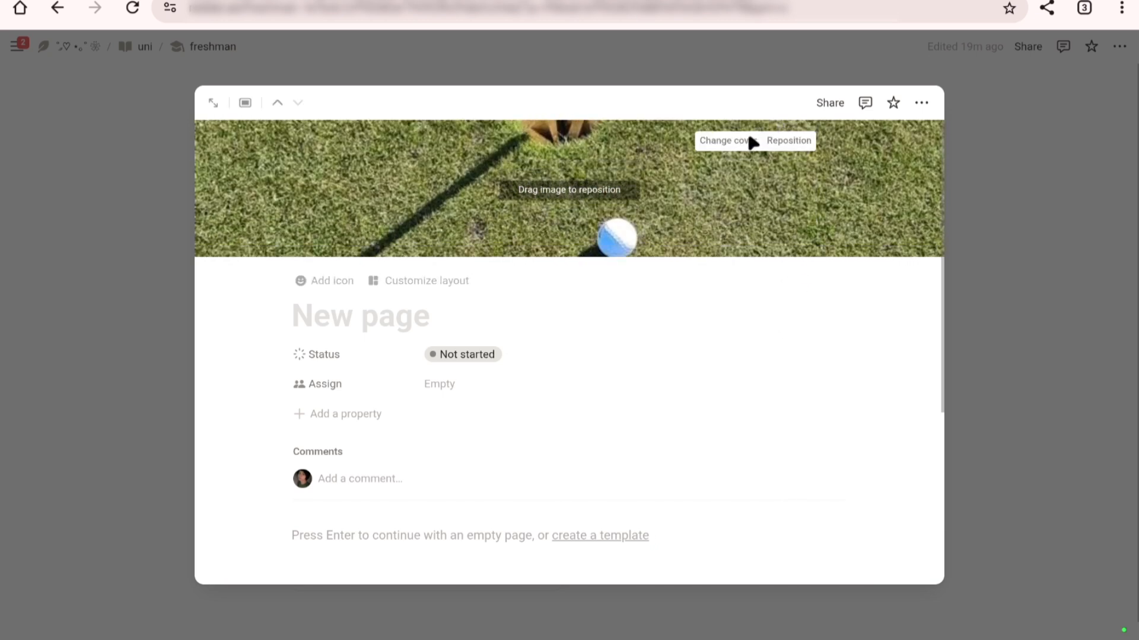
{"action": "left_click", "coordinate": [1061, 196]}
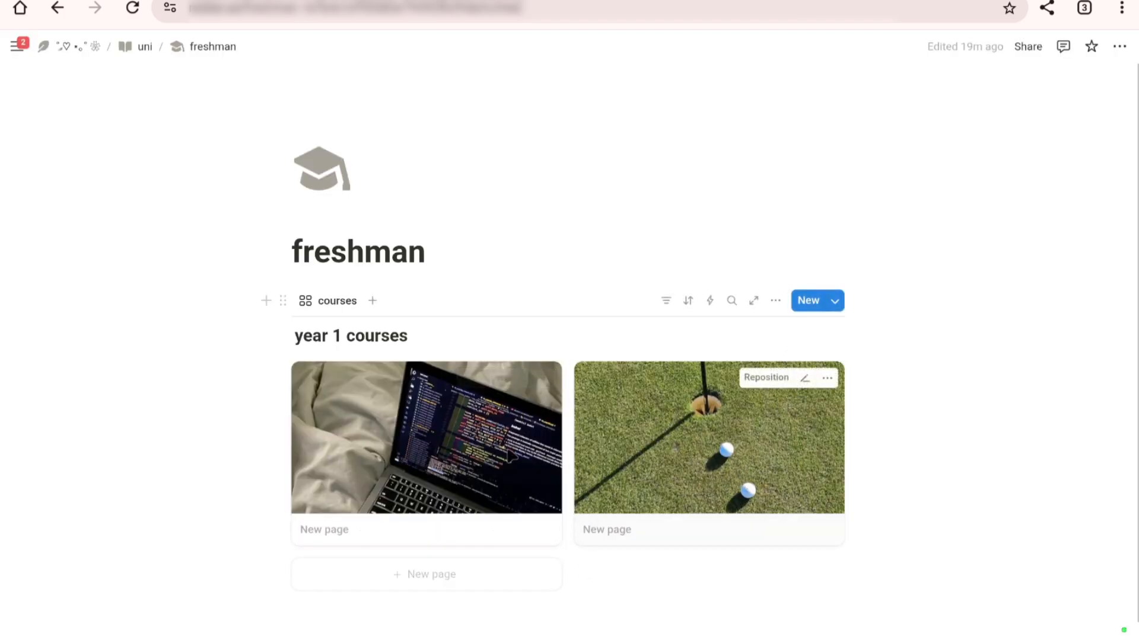
Step: Browse the sem 2 board on Pinterest for more images to use as course covers
{"action": "scroll", "coordinate": [436, 468], "scroll_direction": "down", "scroll_amount": 2}
{"action": "key", "text": "ctrl+Tab"}
{"action": "scroll", "coordinate": [676, 350], "scroll_direction": "down", "scroll_amount": 15}
{"action": "right_click", "coordinate": [369, 438]}
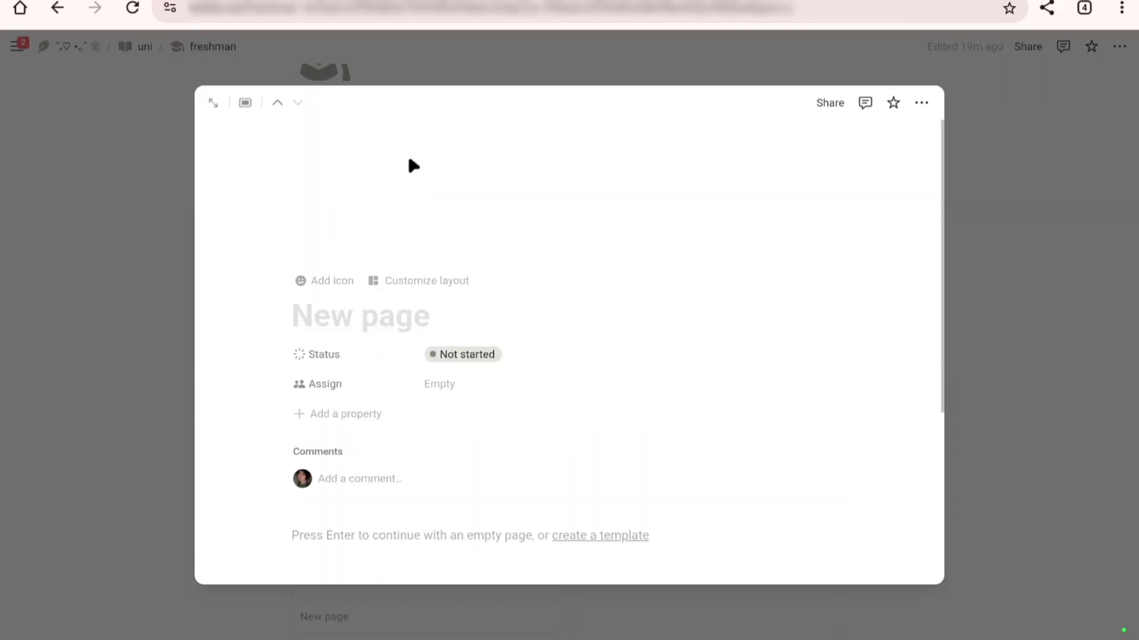
{"action": "key", "text": "Escape"}
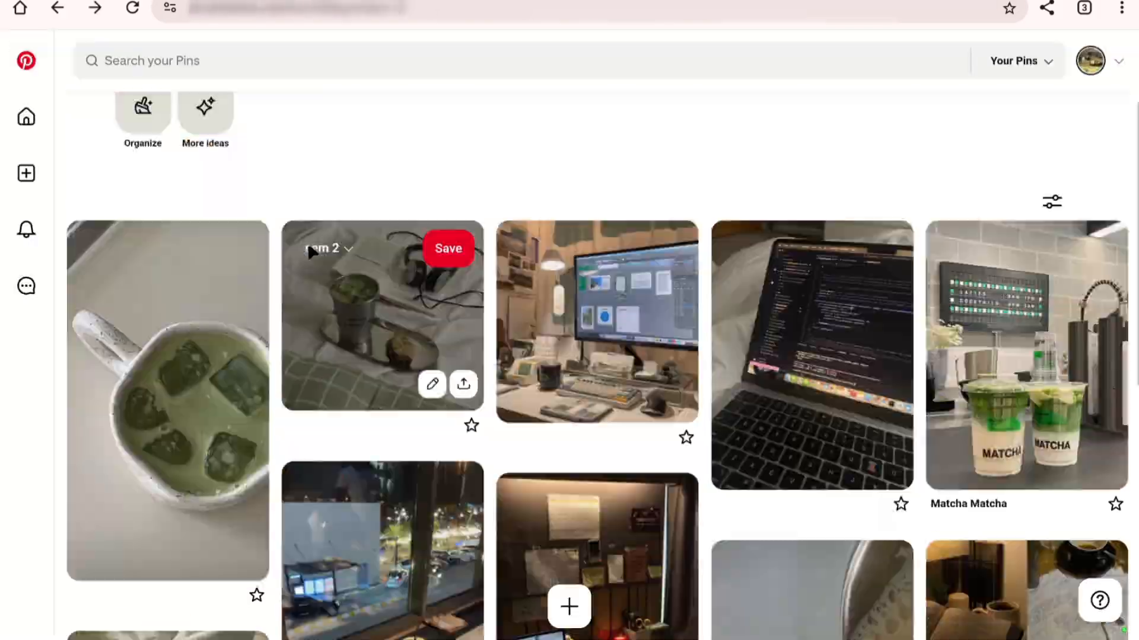
{"action": "scroll", "coordinate": [308, 252], "scroll_direction": "down", "scroll_amount": 20}
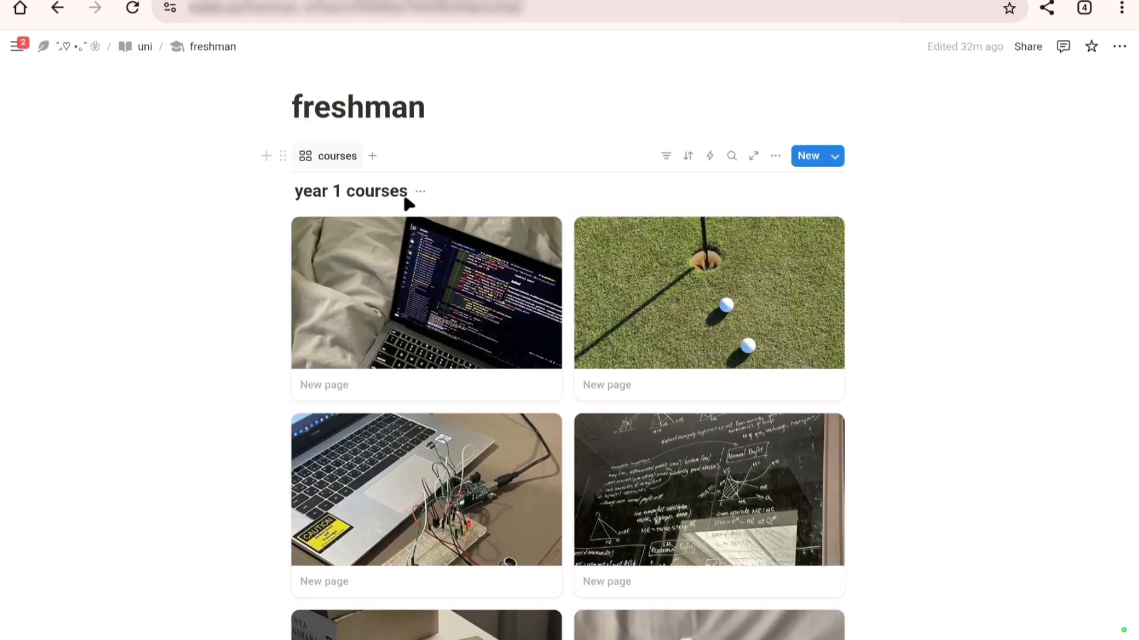
Step: Rename the freshman courses database to "year 1 - sem 1 courses" and hide its title
{"action": "left_click", "coordinate": [420, 191]}
{"action": "left_click", "coordinate": [462, 241]}
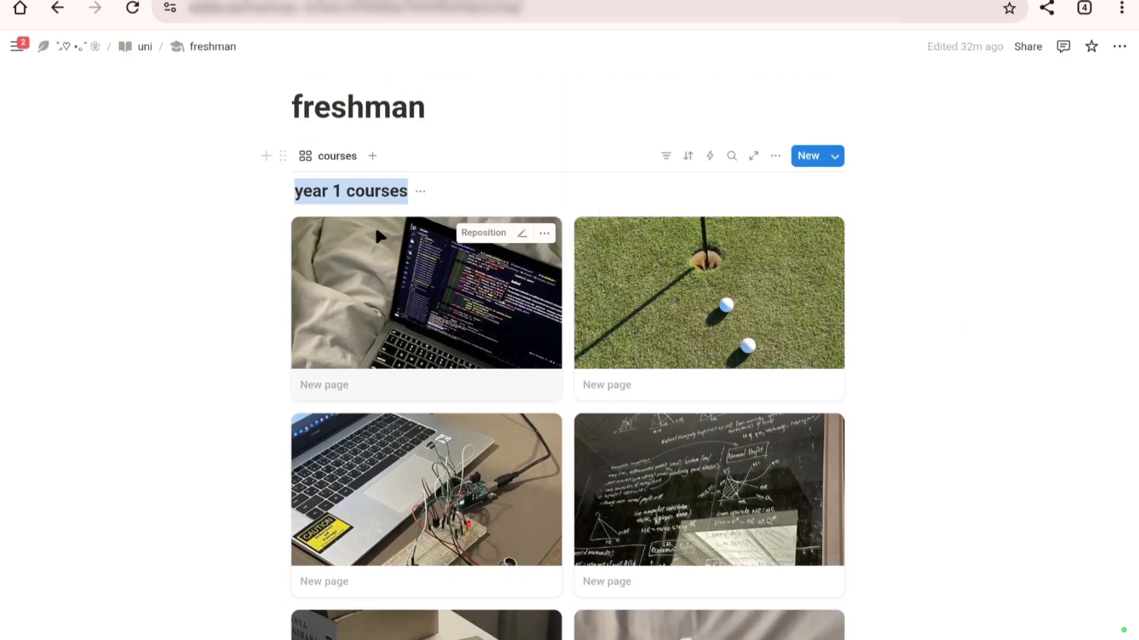
{"action": "left_click", "coordinate": [347, 195]}
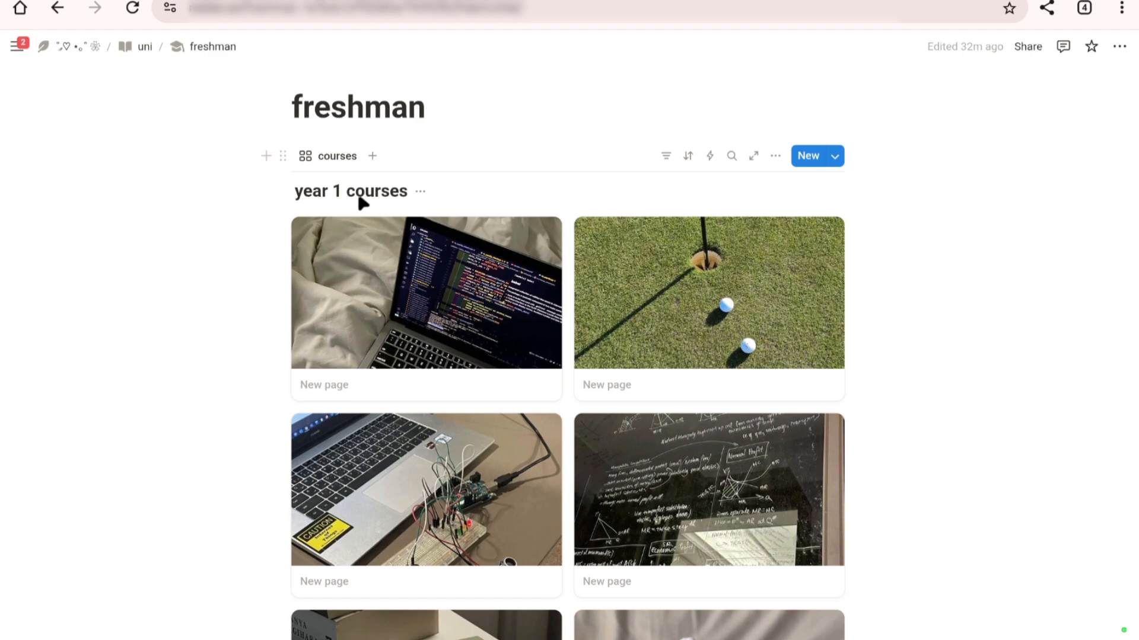
{"action": "type", "text": "- sem 1"}
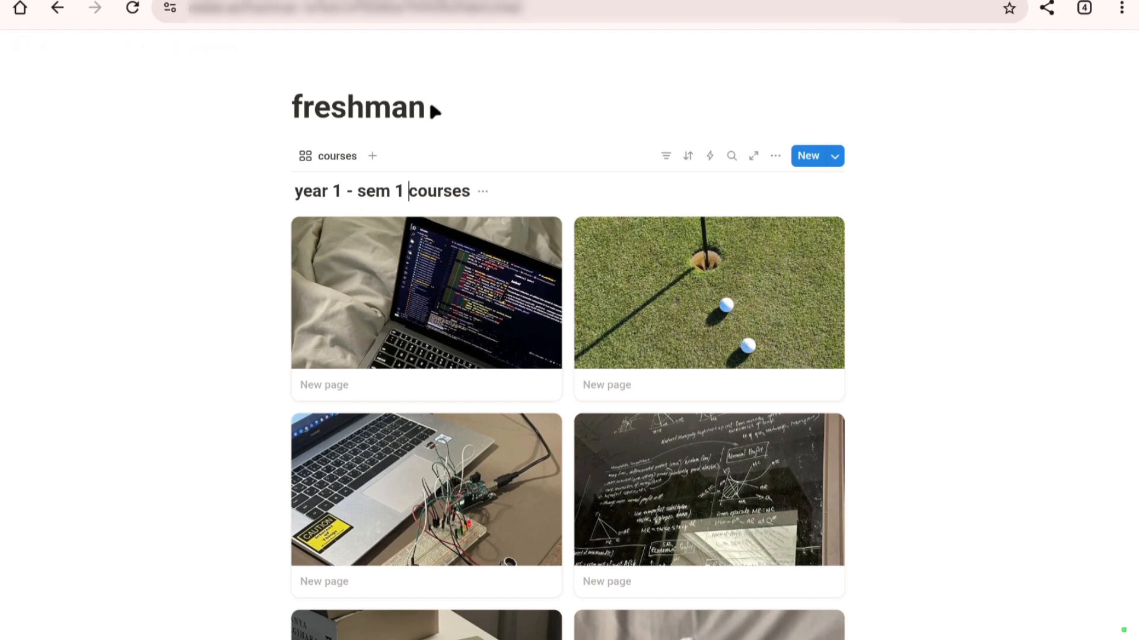
{"action": "left_click", "coordinate": [482, 190]}
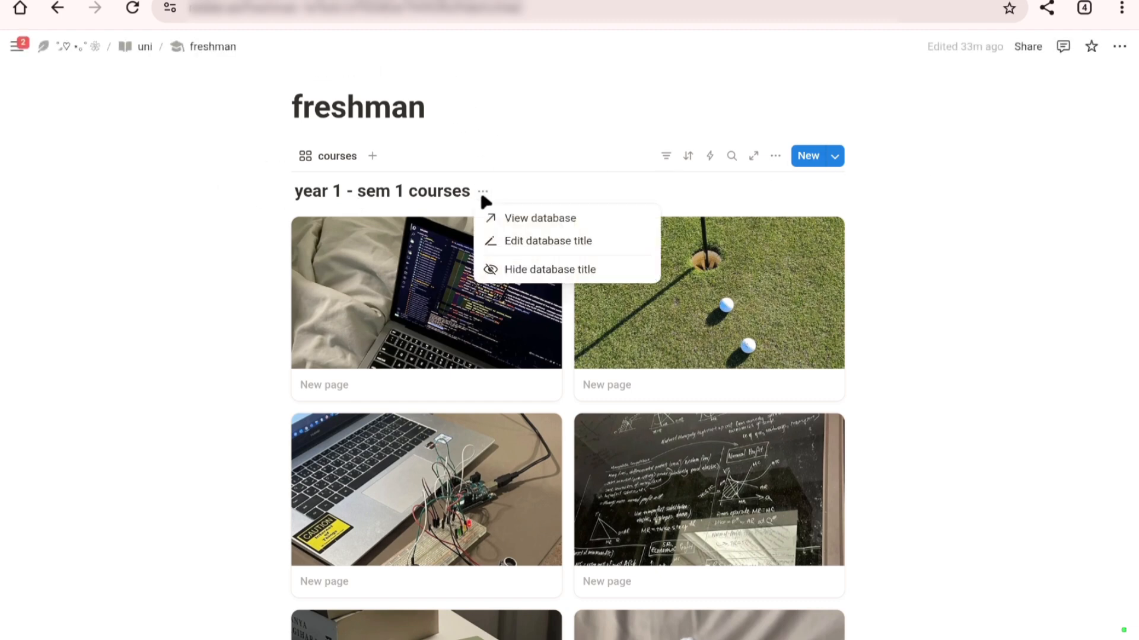
{"action": "left_click", "coordinate": [524, 271]}
Step: Set the freshman page to full width
{"action": "scroll", "coordinate": [508, 346], "scroll_direction": "up", "scroll_amount": 3}
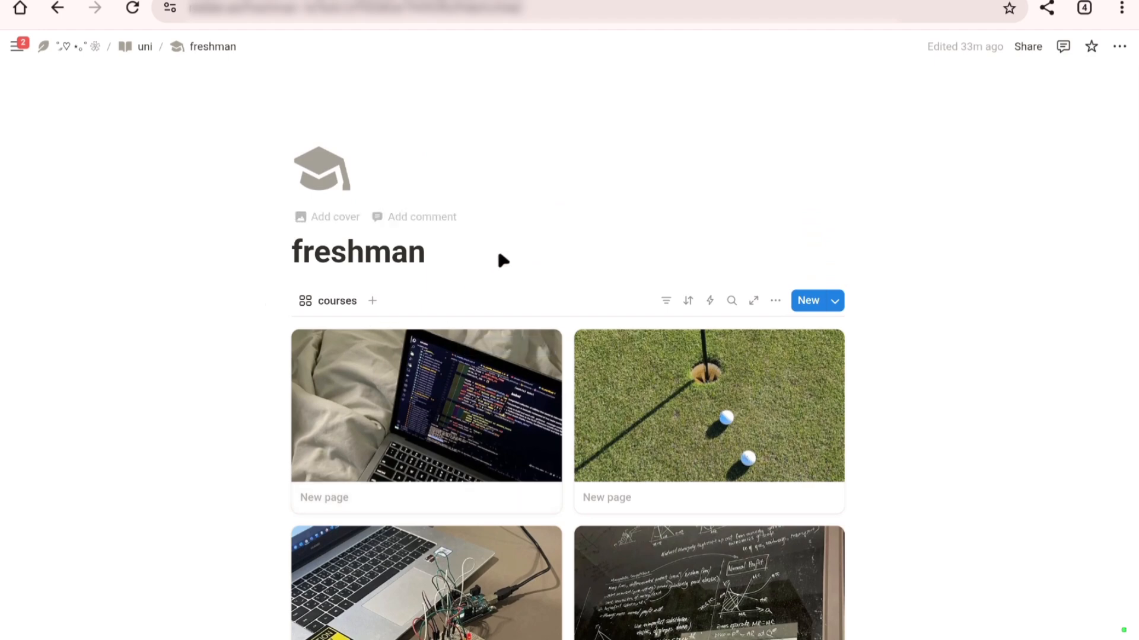
{"action": "left_click", "coordinate": [1120, 47]}
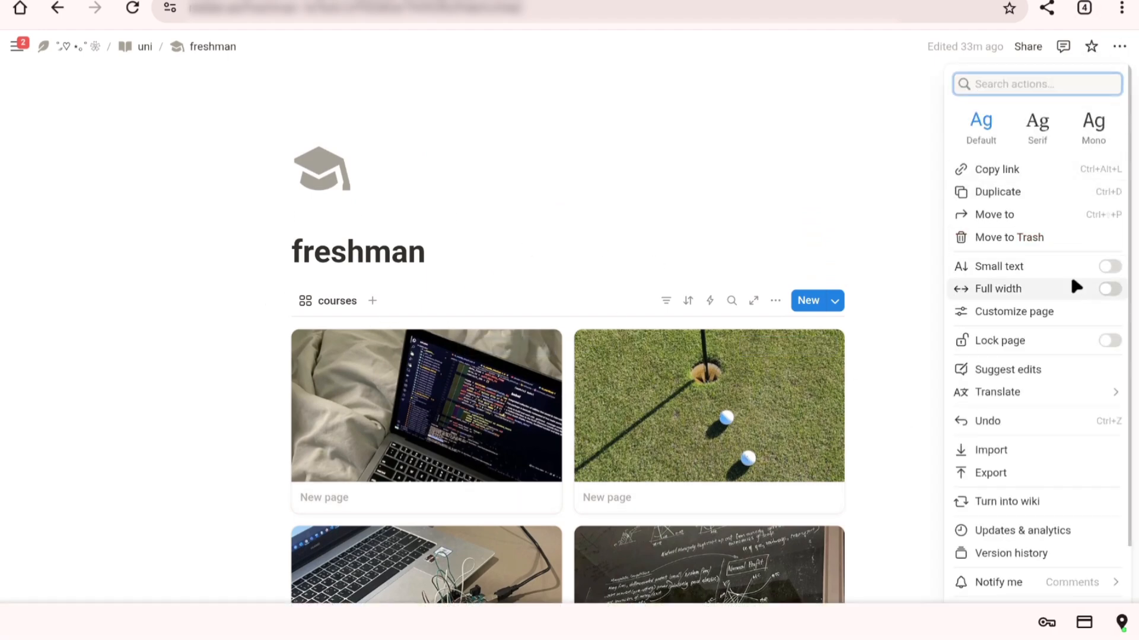
{"action": "left_click", "coordinate": [1110, 289]}
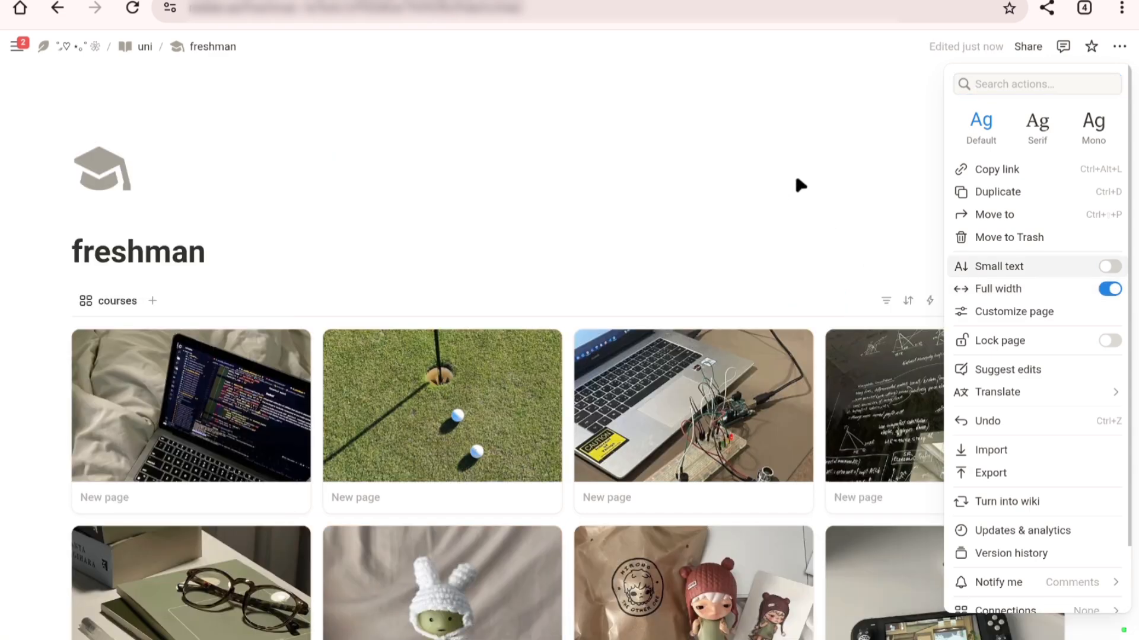
{"action": "left_click", "coordinate": [798, 181]}
Step: Move the empty text block below the courses gallery into a new column beside it, and widen the gallery column
{"action": "scroll", "coordinate": [1093, 340], "scroll_direction": "down", "scroll_amount": 8}
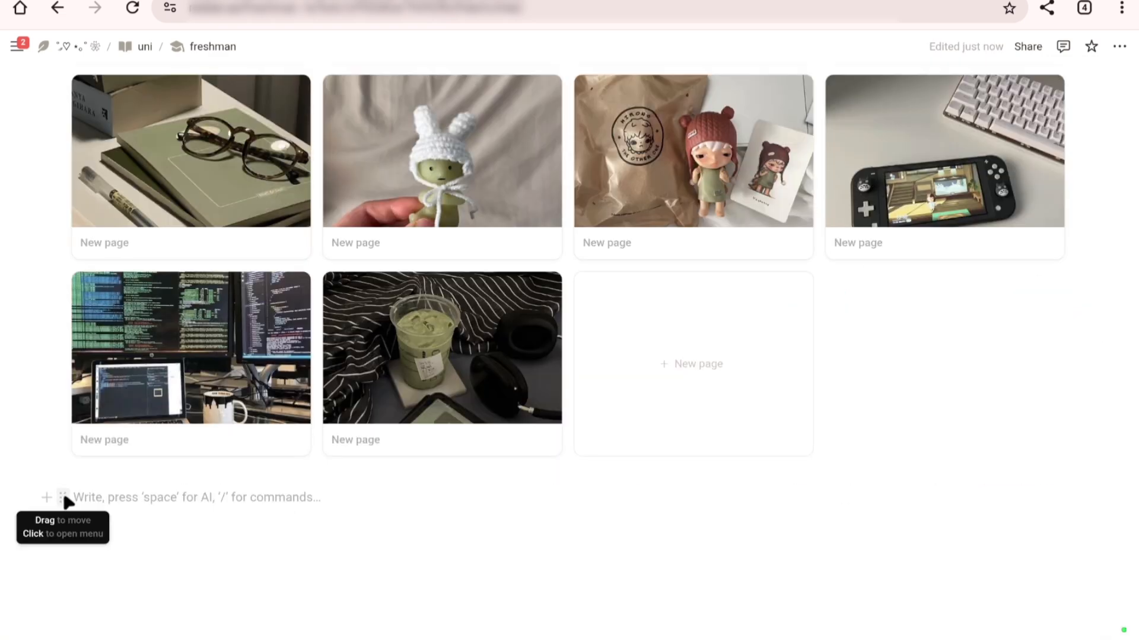
{"action": "left_click_drag", "start_coordinate": [63, 497], "coordinate": [1075, 308]}
{"action": "scroll", "coordinate": [1076, 198], "scroll_direction": "up", "scroll_amount": 2}
{"action": "scroll", "coordinate": [1077, 199], "scroll_direction": "up", "scroll_amount": 5}
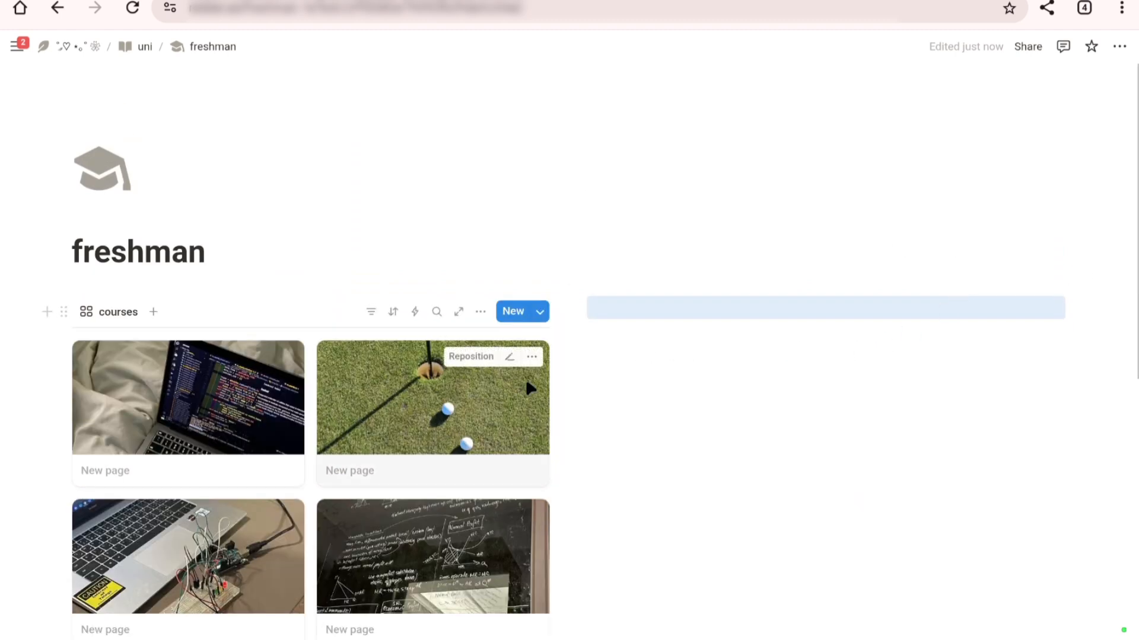
{"action": "left_click", "coordinate": [650, 310]}
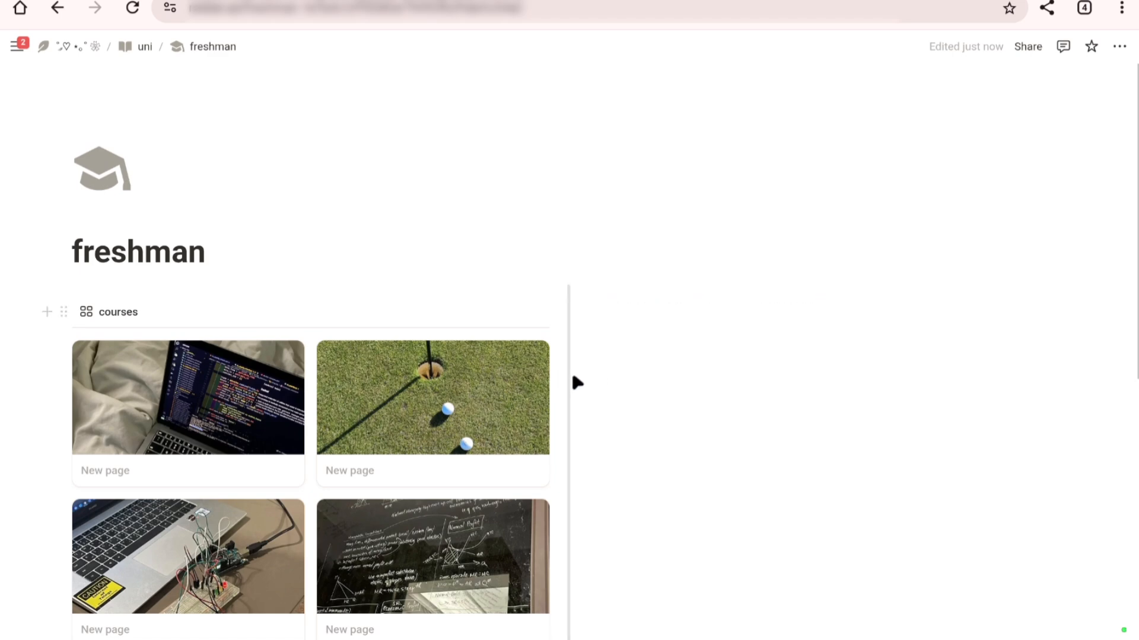
Step: Rename the courses gallery's Assign property to "professor" and change its type to Email
{"action": "left_click", "coordinate": [540, 311]}
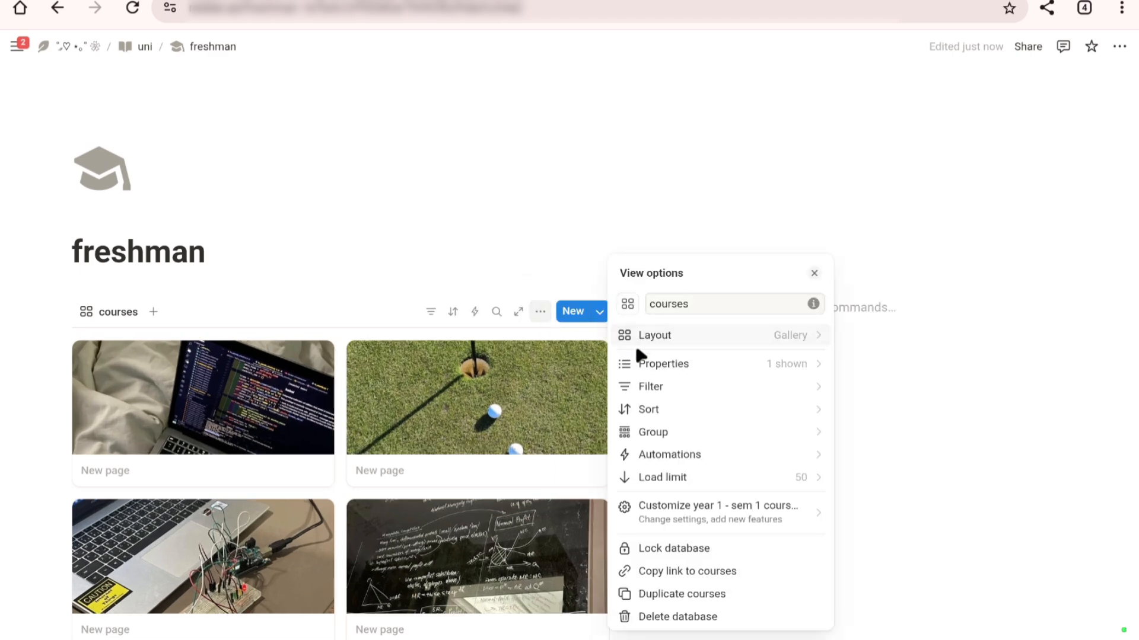
{"action": "left_click", "coordinate": [652, 364]}
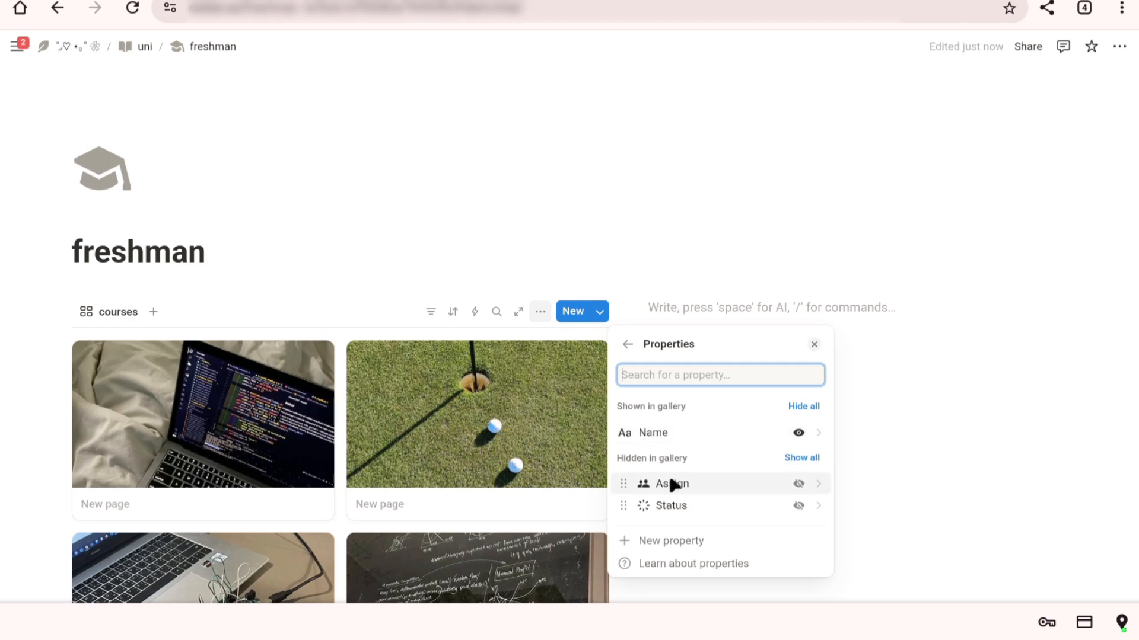
{"action": "left_click", "coordinate": [682, 483]}
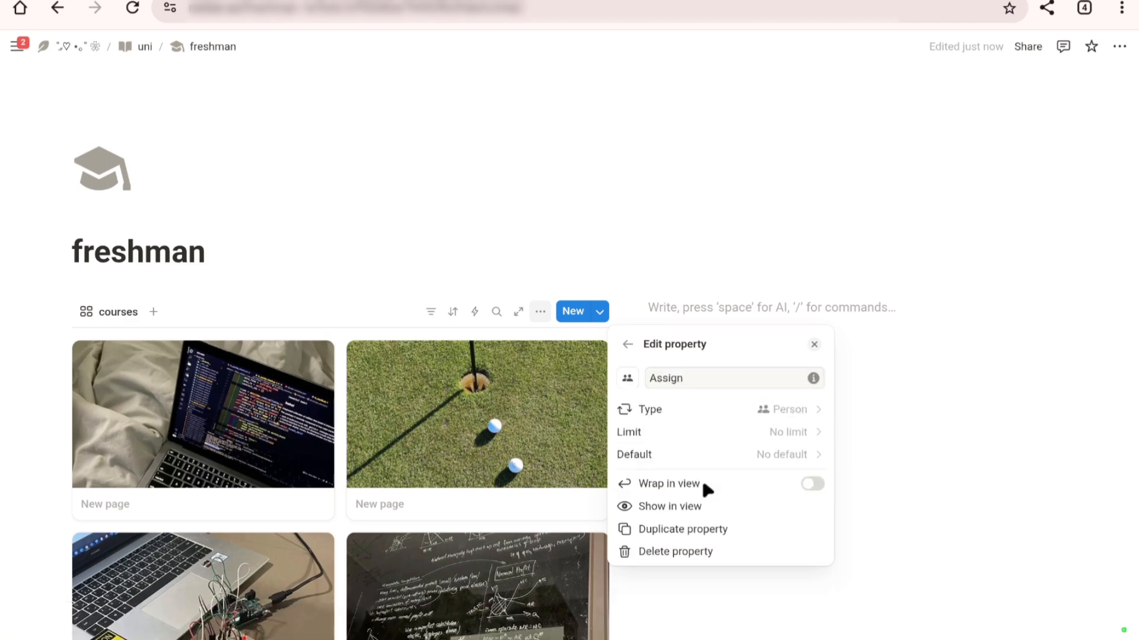
{"action": "double_click", "coordinate": [714, 380]}
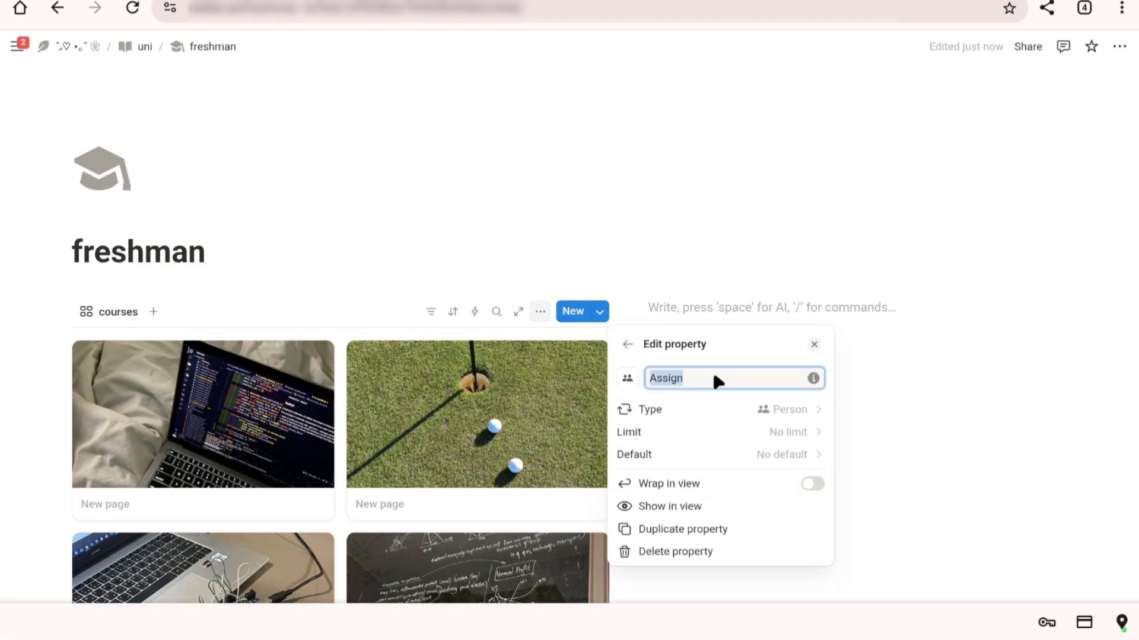
{"action": "type", "text": "profe"}
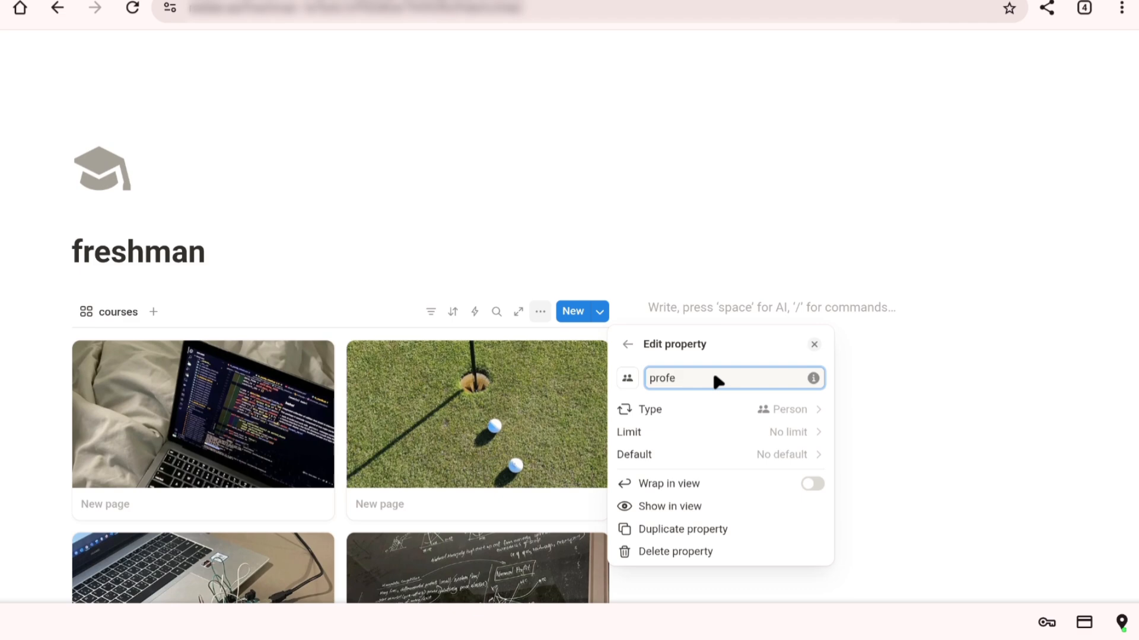
{"action": "type", "text": "ssor"}
{"action": "left_click", "coordinate": [762, 410]}
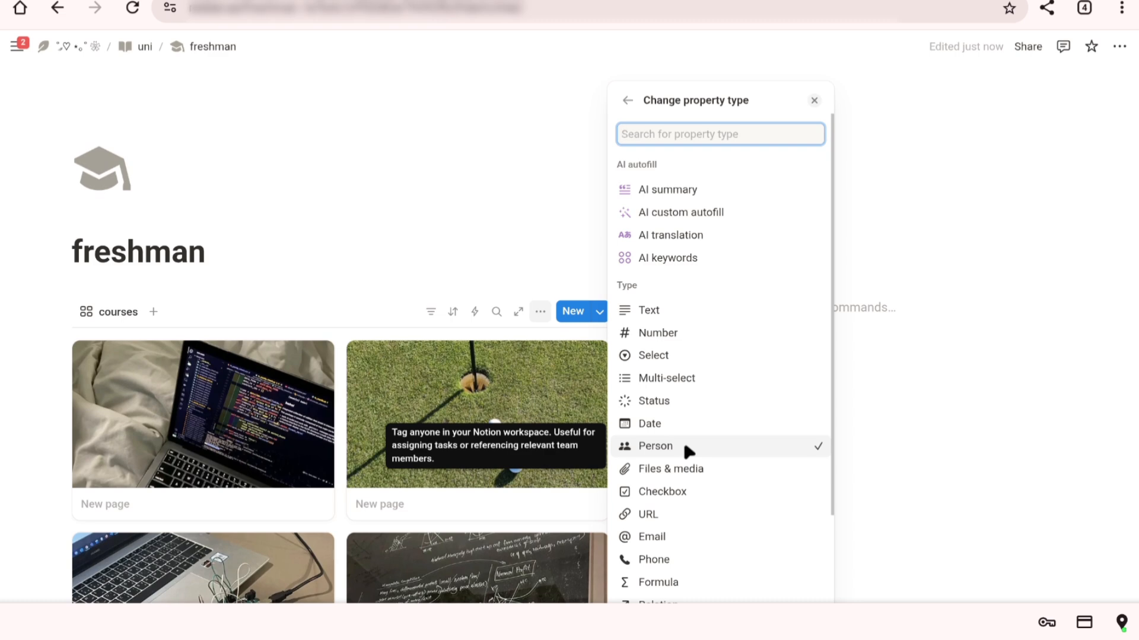
{"action": "left_click", "coordinate": [681, 537]}
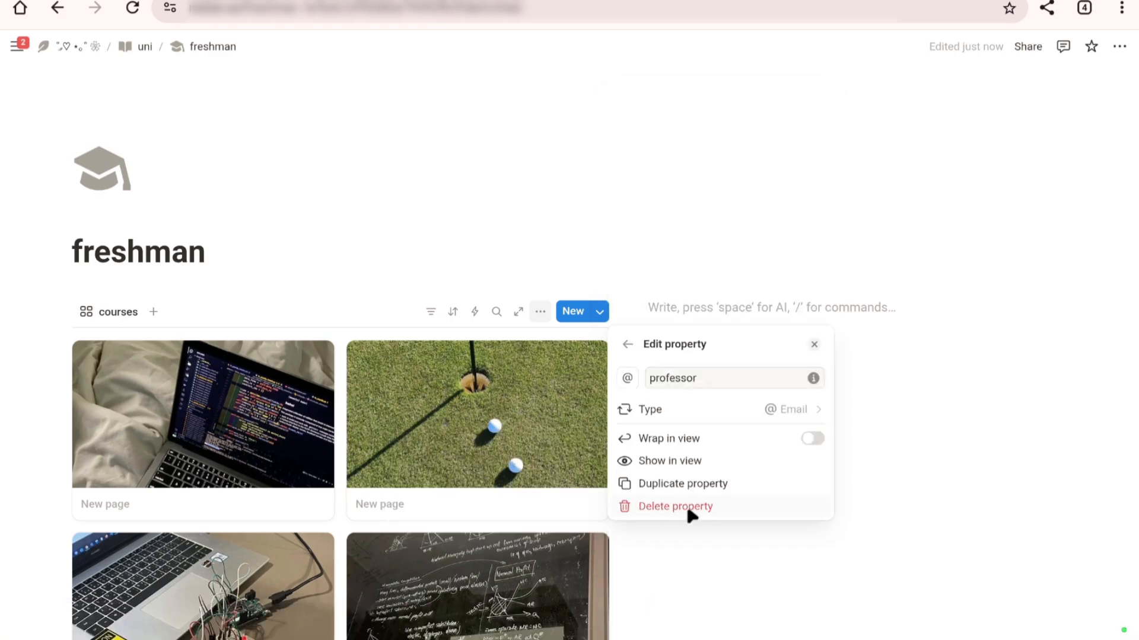
Step: Change the Status property's type to Select, close the view options, and return to the uni page
{"action": "left_click", "coordinate": [681, 409]}
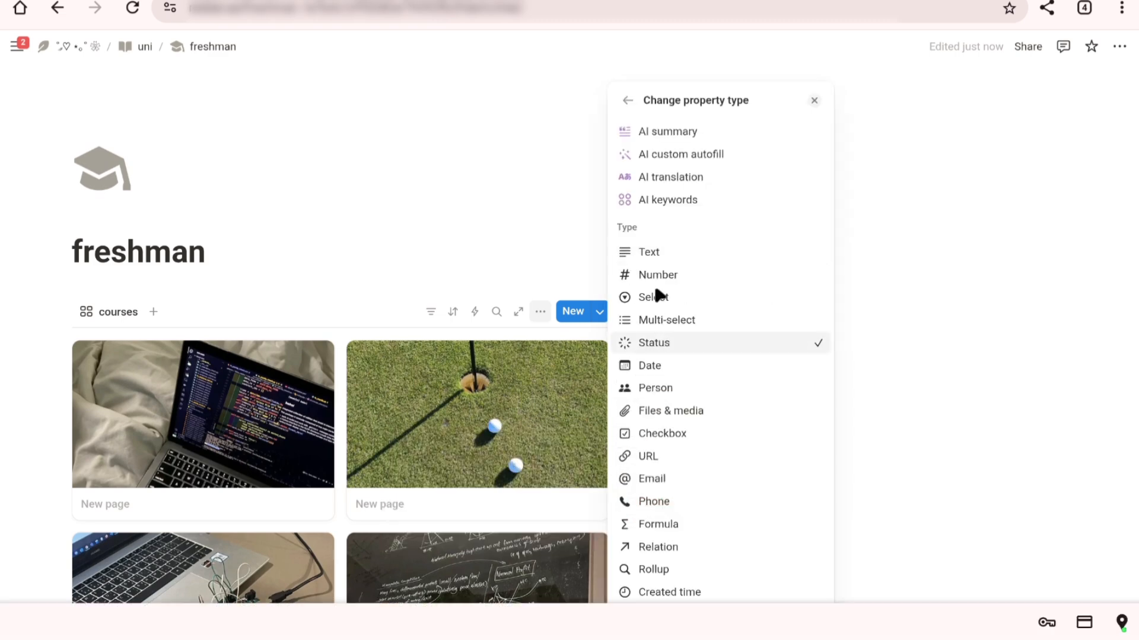
{"action": "left_click", "coordinate": [660, 298]}
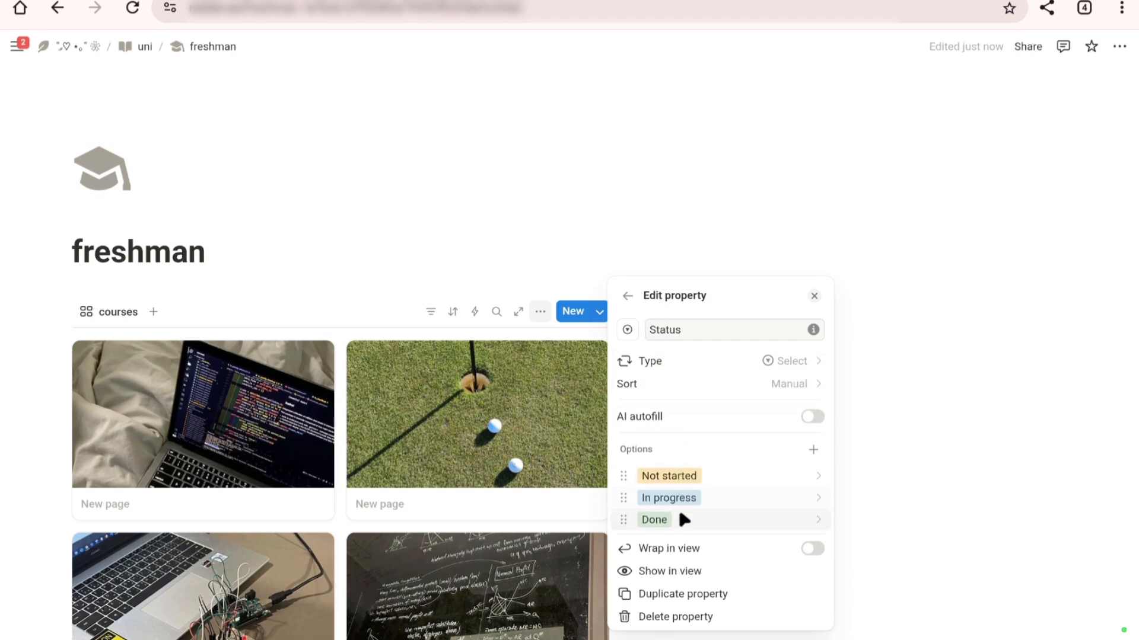
{"action": "left_click", "coordinate": [627, 298]}
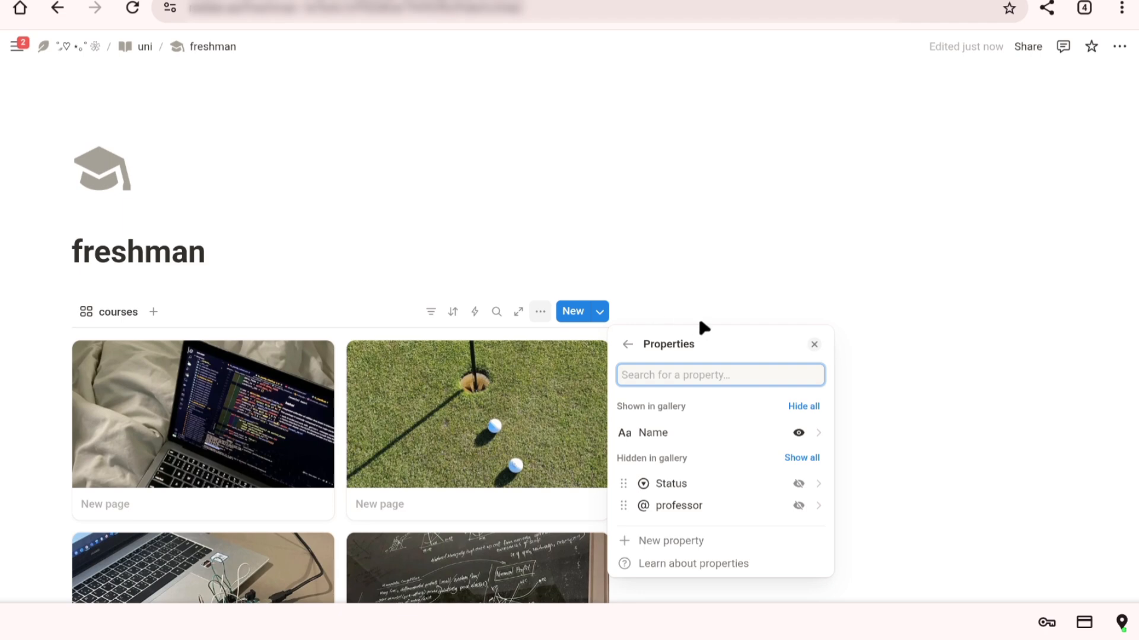
{"action": "left_click", "coordinate": [814, 344]}
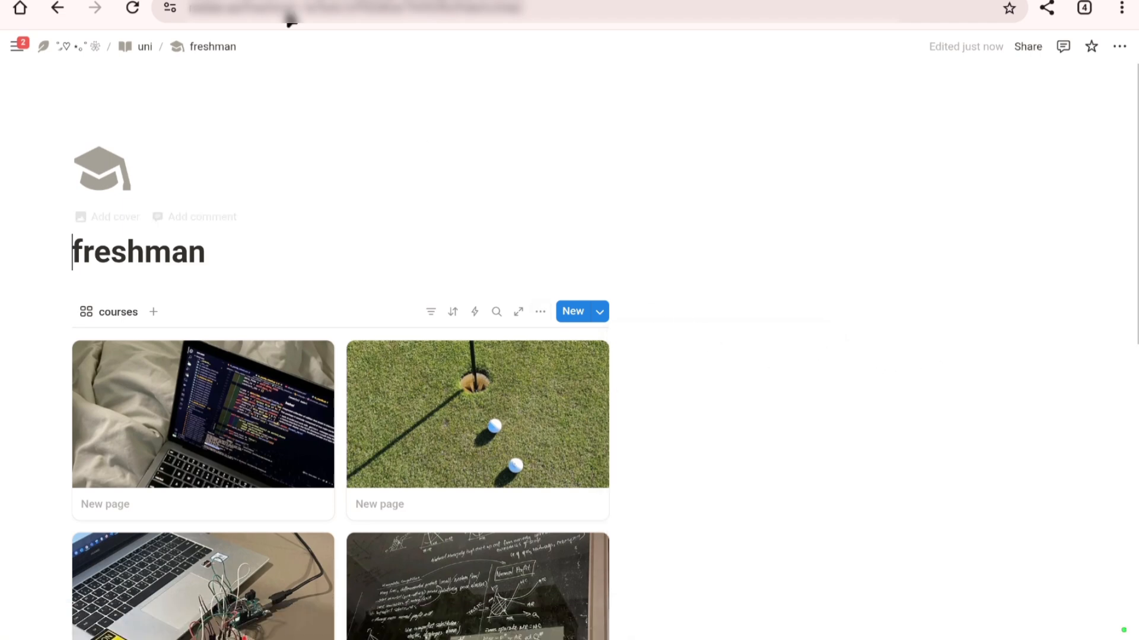
{"action": "mouse_move", "coordinate": [12, 47]}
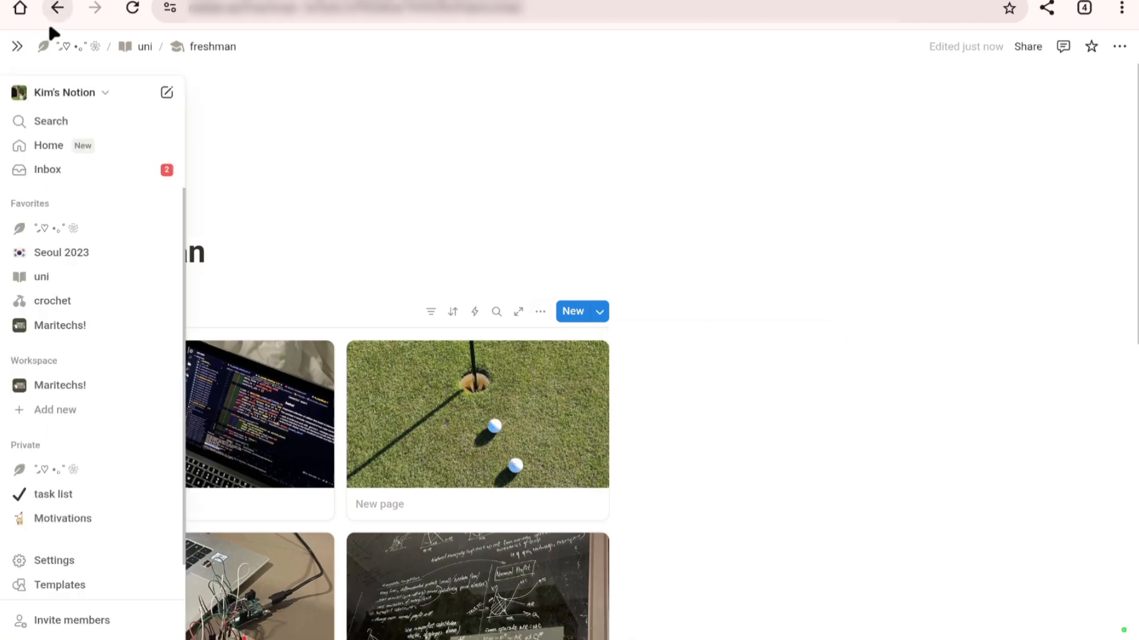
{"action": "left_click", "coordinate": [139, 47]}
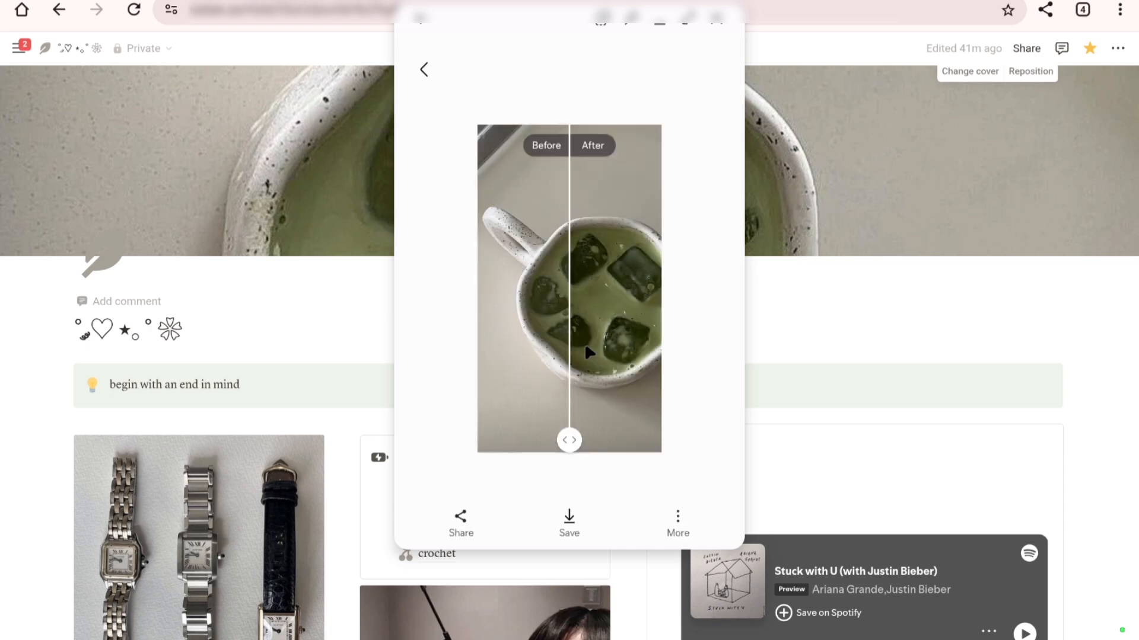
Step: Save the enhanced matcha mug photo, rotate it to landscape with the handle pointing up, and save the edit
{"action": "left_click", "coordinate": [569, 522]}
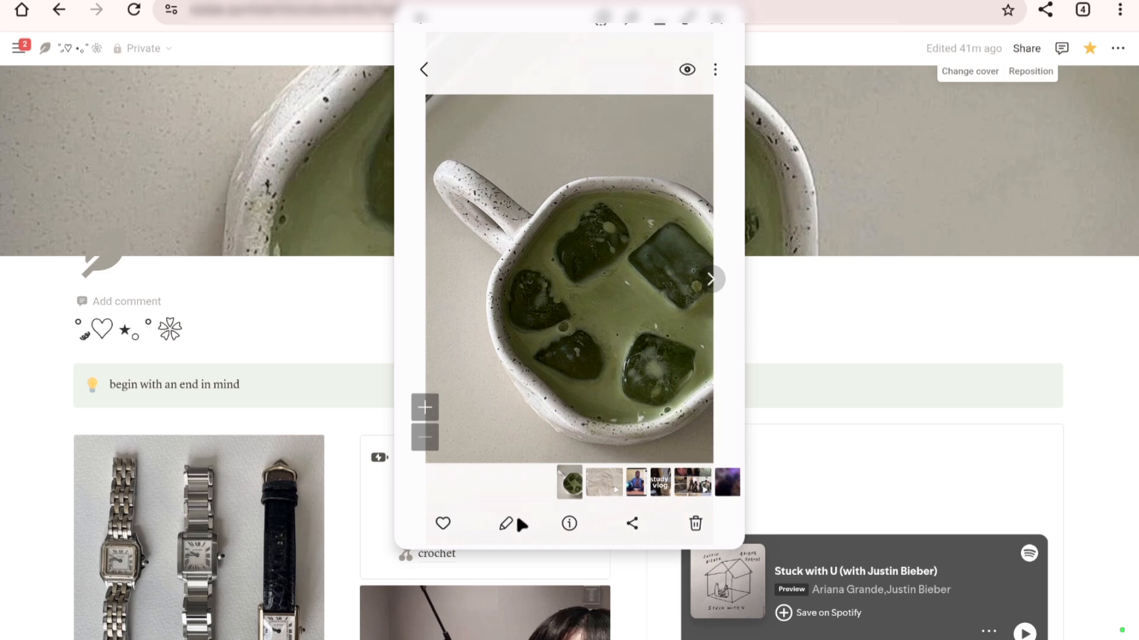
{"action": "left_click", "coordinate": [504, 525]}
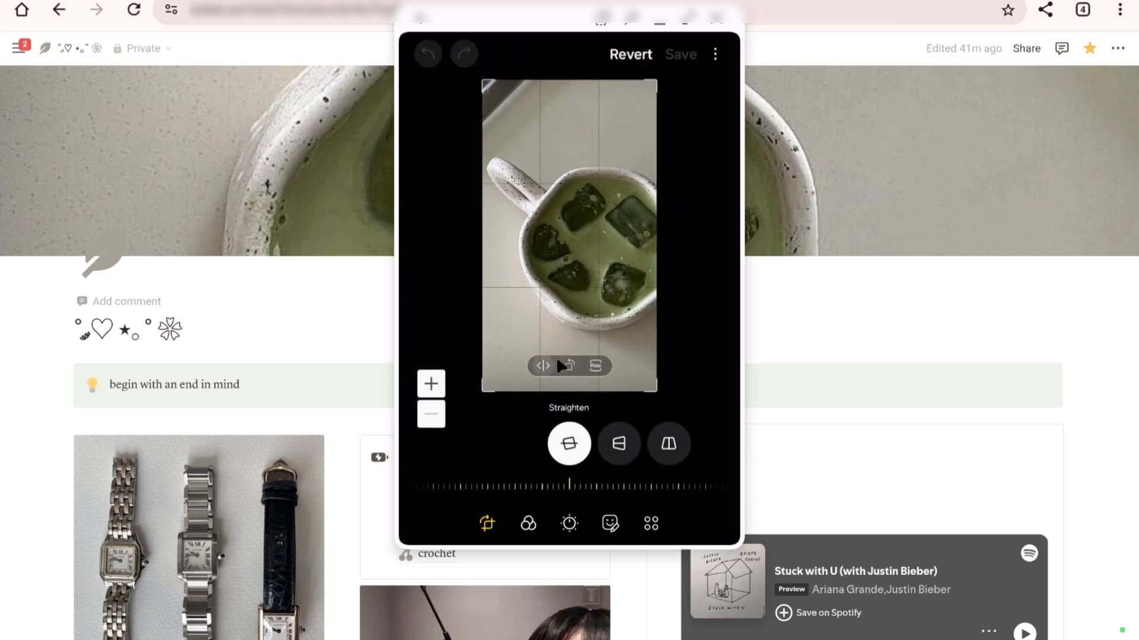
{"action": "left_click", "coordinate": [569, 365]}
{"action": "left_click", "coordinate": [571, 365]}
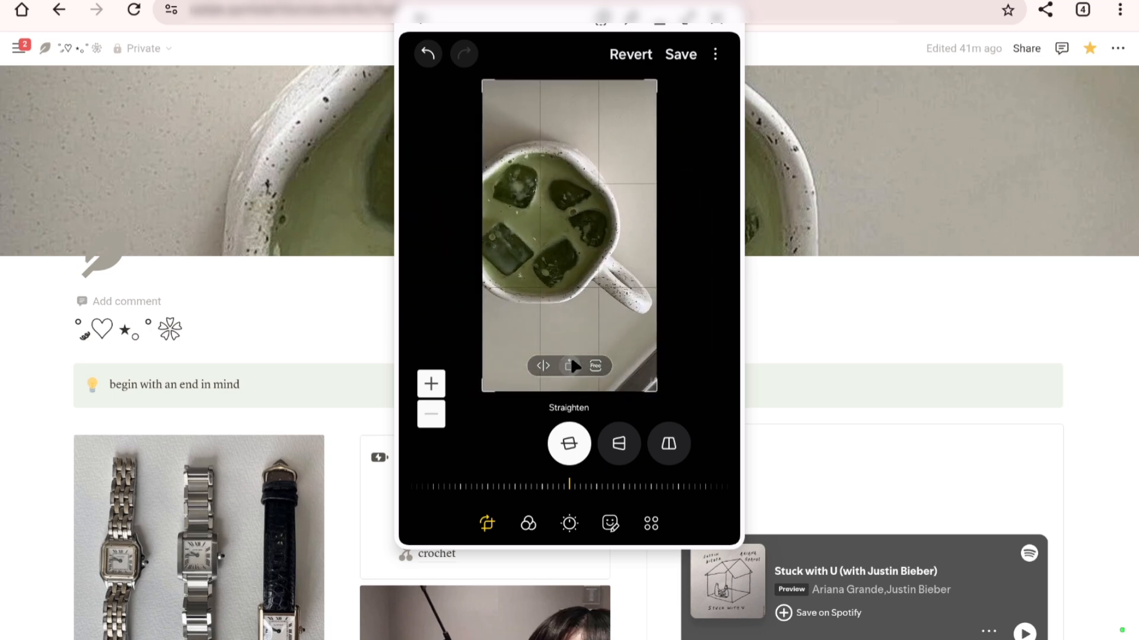
{"action": "left_click", "coordinate": [572, 366]}
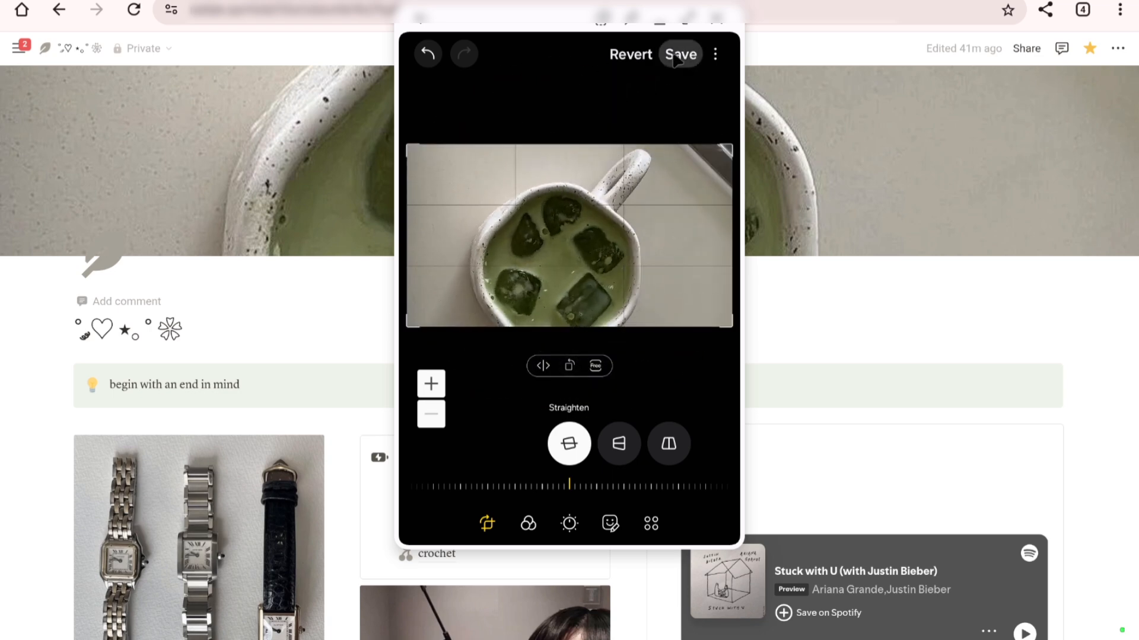
{"action": "left_click", "coordinate": [676, 57]}
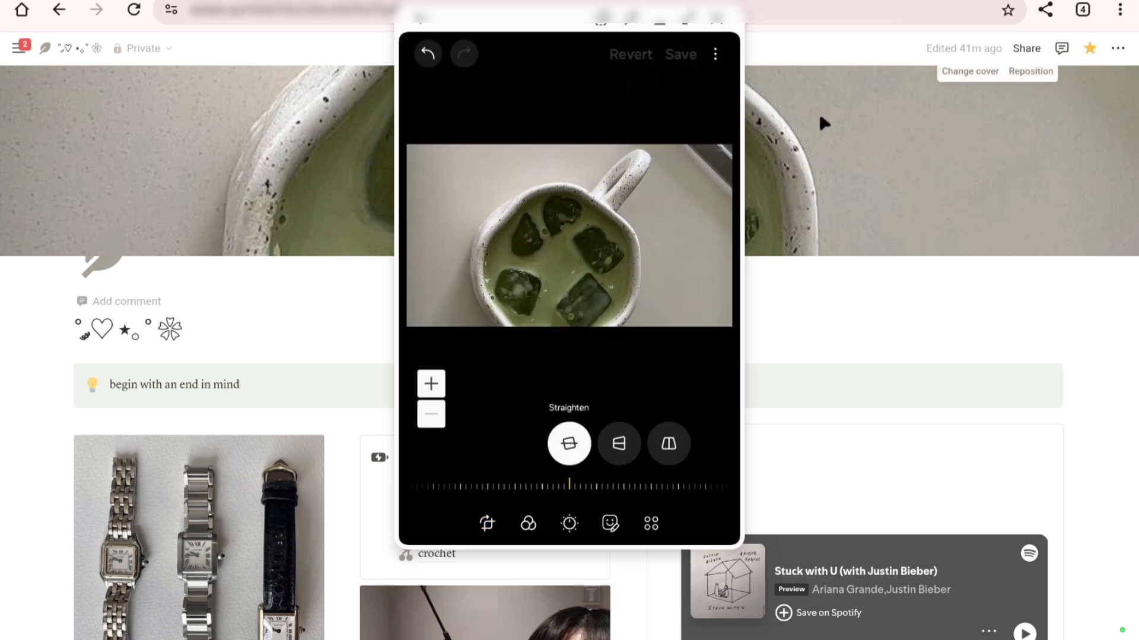
Step: Replace the home page cover with the uploaded matcha photo, reposition it to show the lower ice cubes, and save the position
{"action": "left_click", "coordinate": [976, 72]}
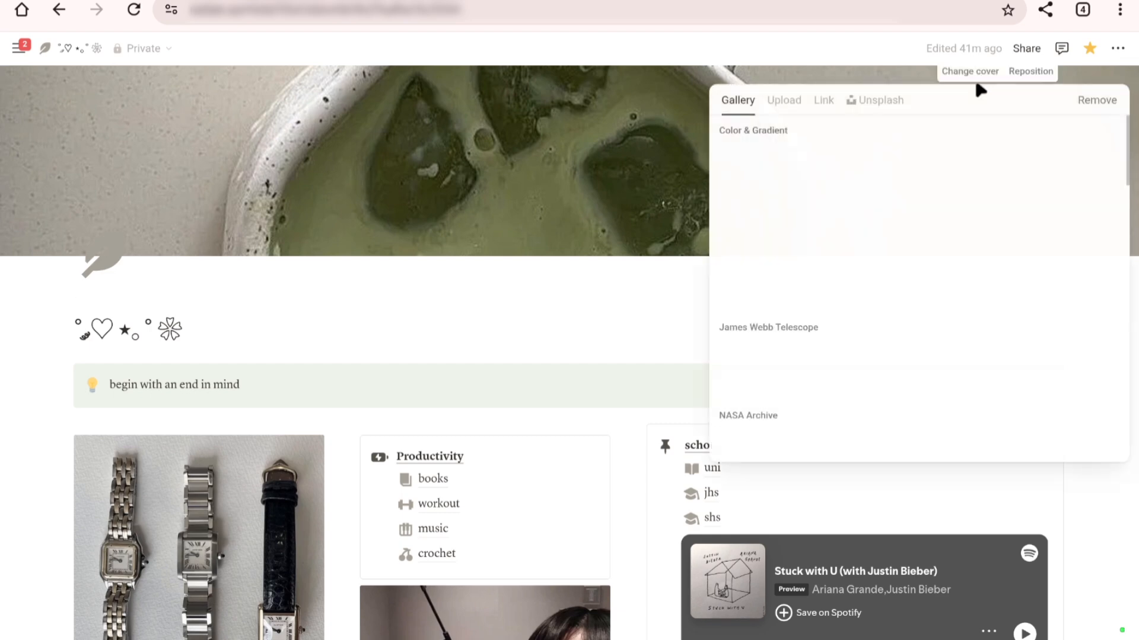
{"action": "left_click", "coordinate": [783, 99]}
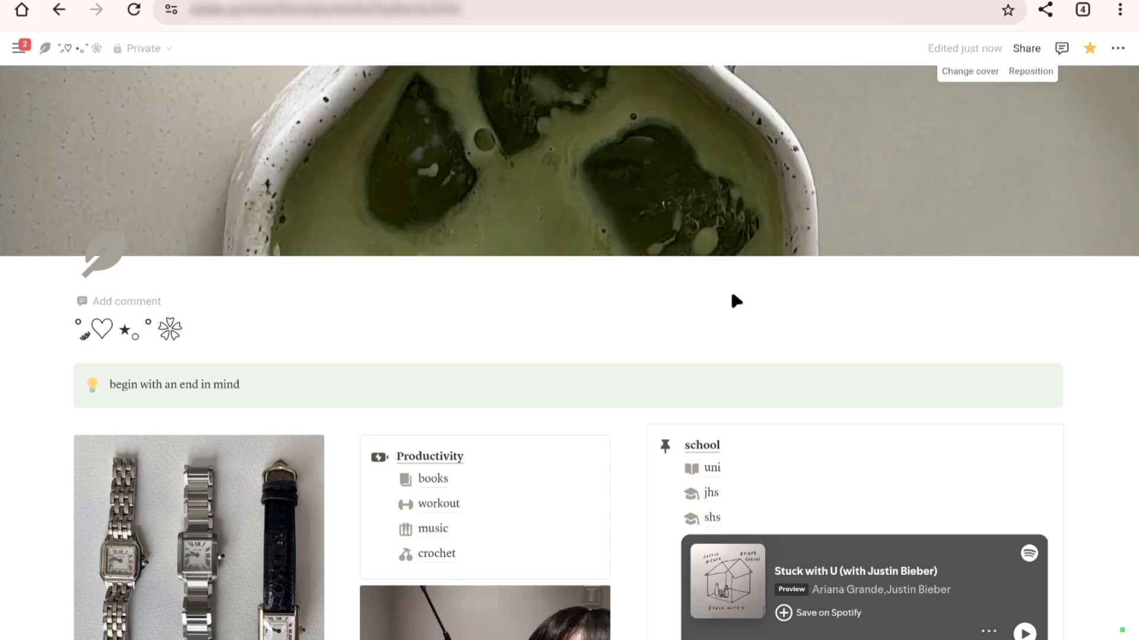
{"action": "left_click", "coordinate": [1031, 71]}
{"action": "left_click_drag", "start_coordinate": [786, 255], "coordinate": [803, 275]}
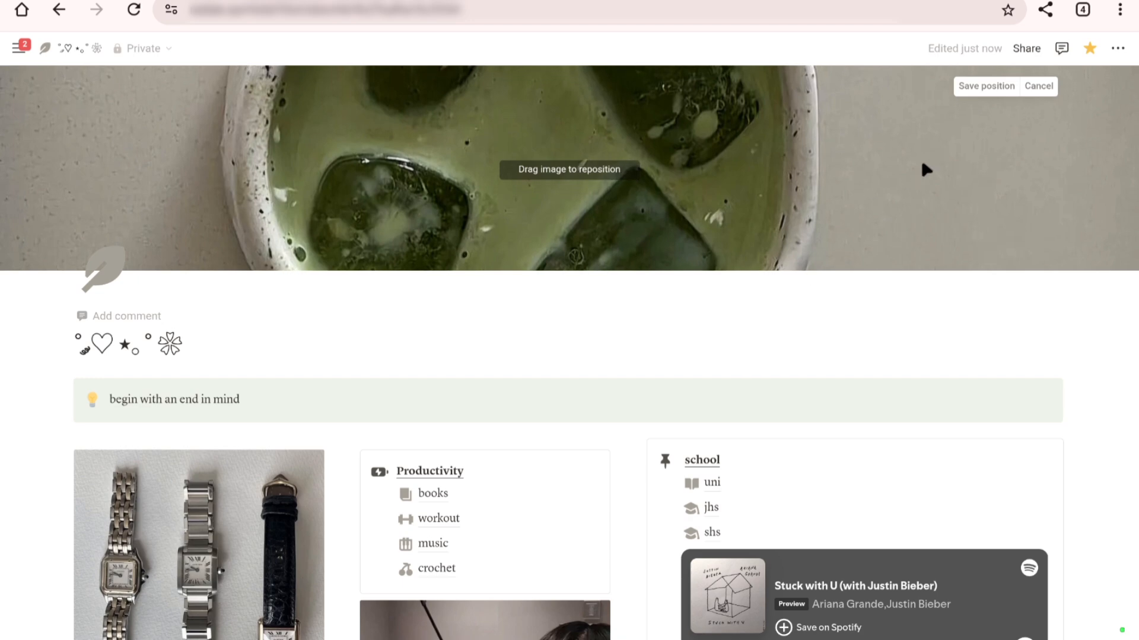
{"action": "left_click", "coordinate": [976, 89]}
Step: Look over the home page sections and open the Grade 11 page inside shs
{"action": "scroll", "coordinate": [783, 332], "scroll_direction": "down", "scroll_amount": 8}
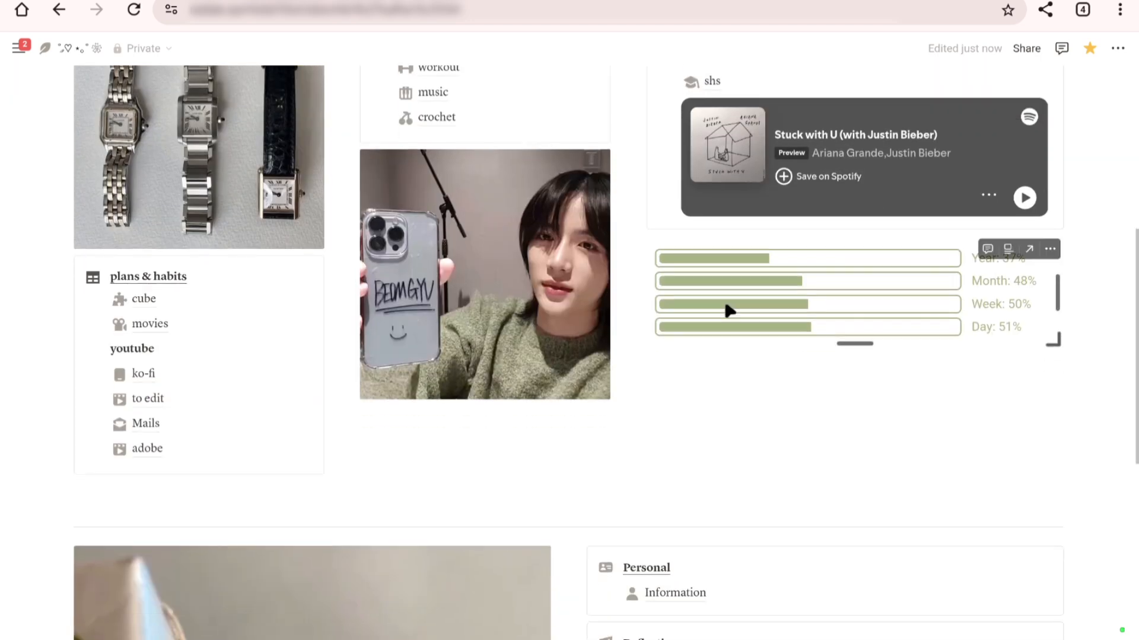
{"action": "scroll", "coordinate": [729, 310], "scroll_direction": "up", "scroll_amount": 2}
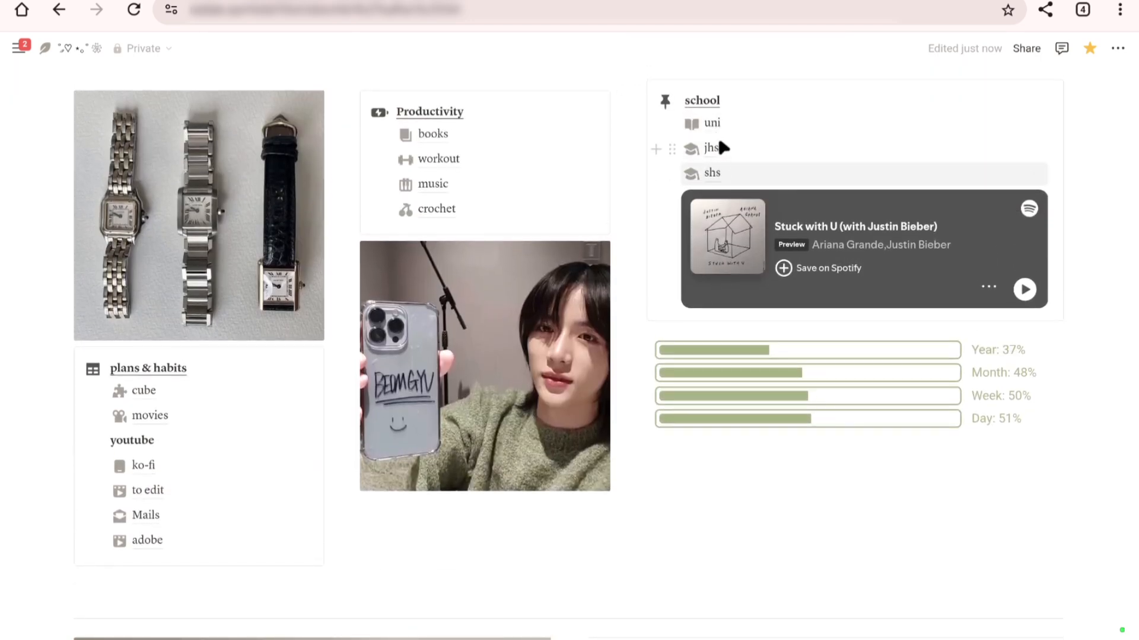
{"action": "mouse_move", "coordinate": [714, 150]}
{"action": "left_click", "coordinate": [713, 172]}
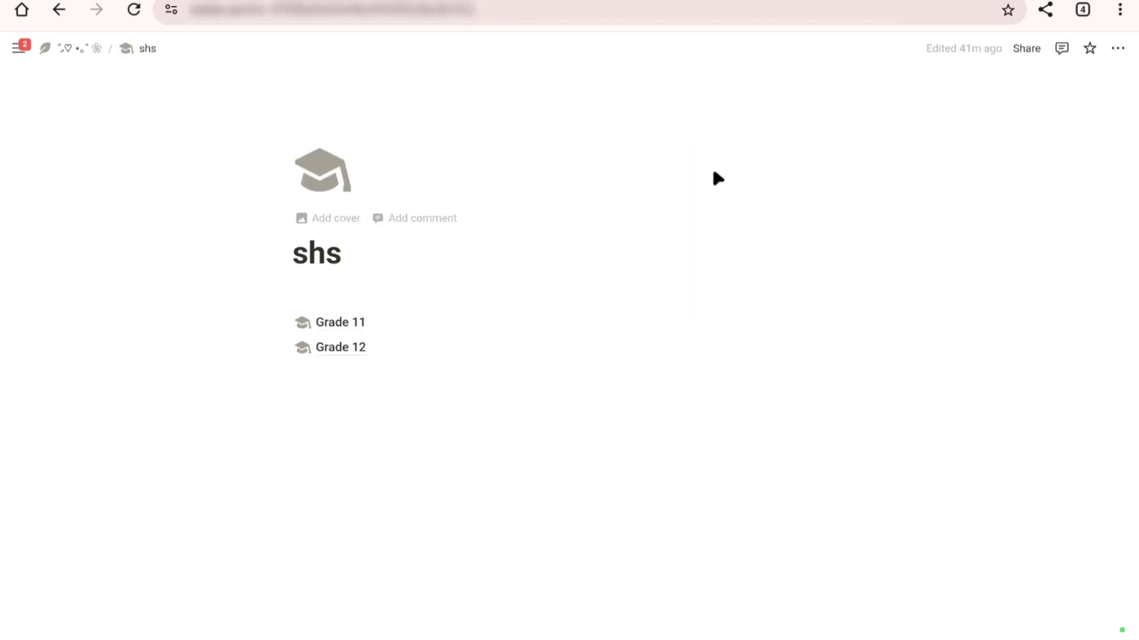
{"action": "left_click", "coordinate": [344, 327]}
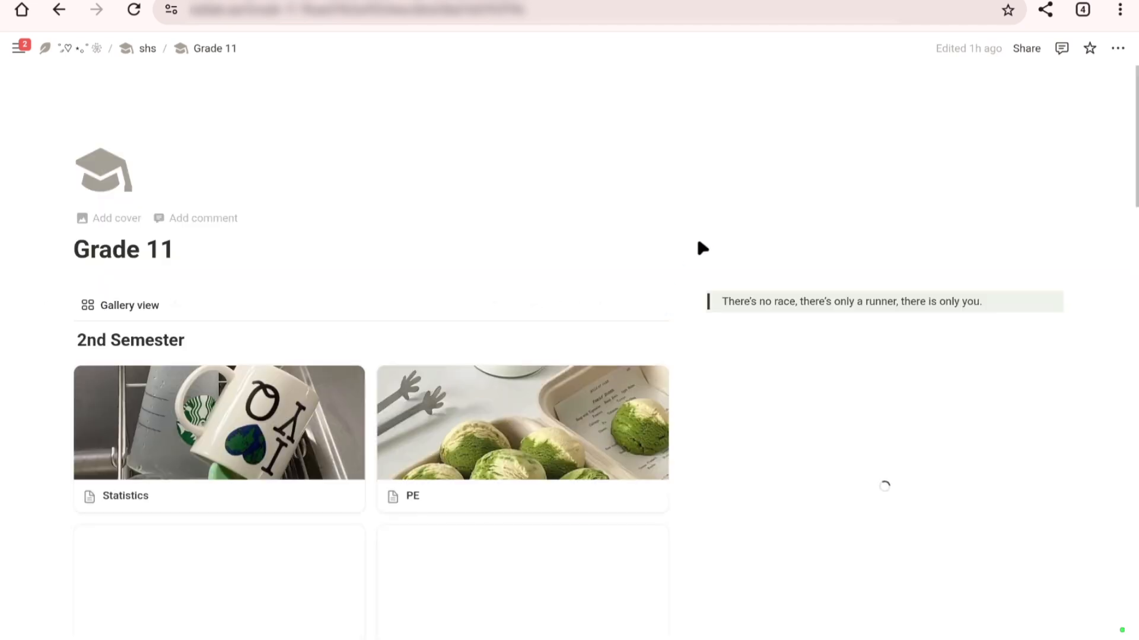
Step: Copy the link to the original of the analog clock embed on the Grade 11 page
{"action": "scroll", "coordinate": [724, 260], "scroll_direction": "down", "scroll_amount": 5}
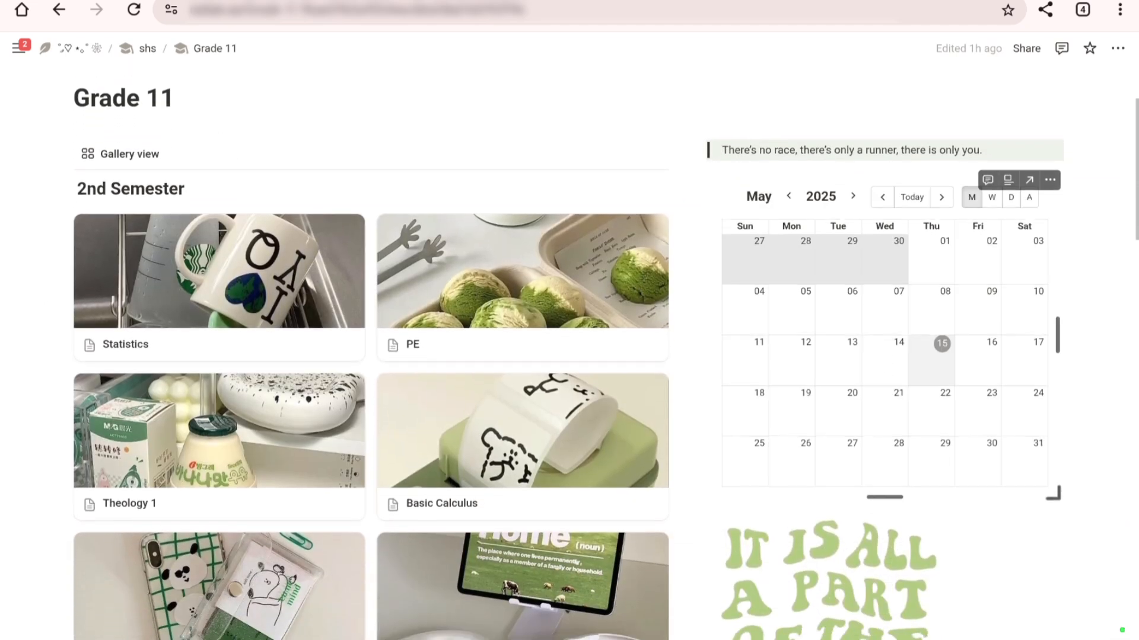
{"action": "scroll", "coordinate": [767, 308], "scroll_direction": "down", "scroll_amount": 10}
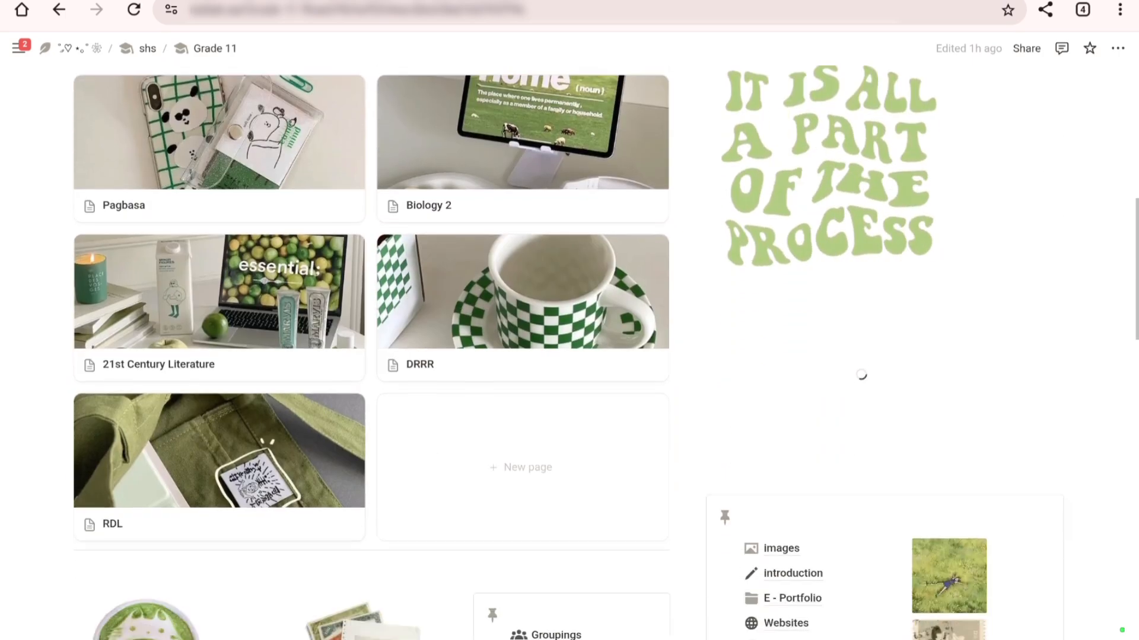
{"action": "scroll", "coordinate": [765, 302], "scroll_direction": "down", "scroll_amount": 12}
{"action": "scroll", "coordinate": [765, 302], "scroll_direction": "up", "scroll_amount": 5}
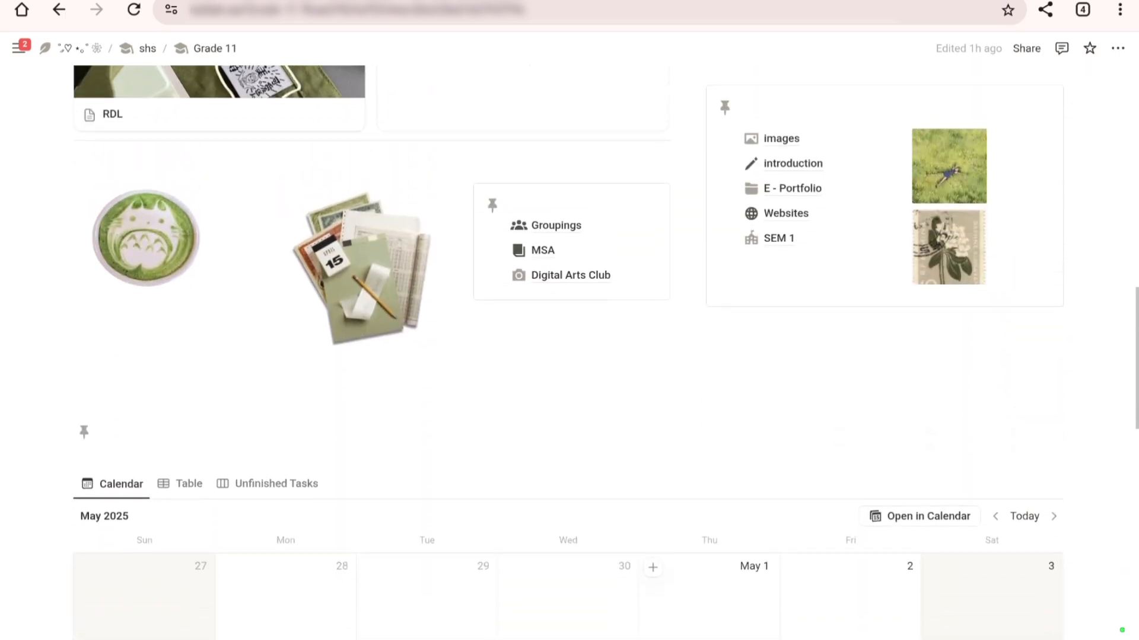
{"action": "scroll", "coordinate": [897, 292], "scroll_direction": "up", "scroll_amount": 6}
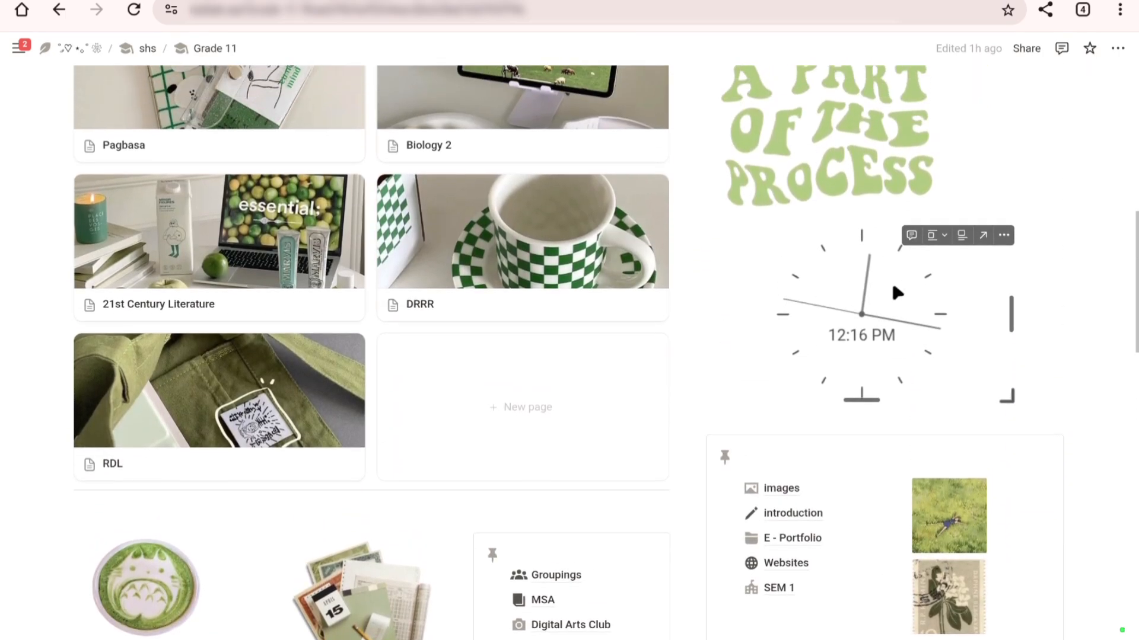
{"action": "scroll", "coordinate": [860, 237], "scroll_direction": "down", "scroll_amount": 1}
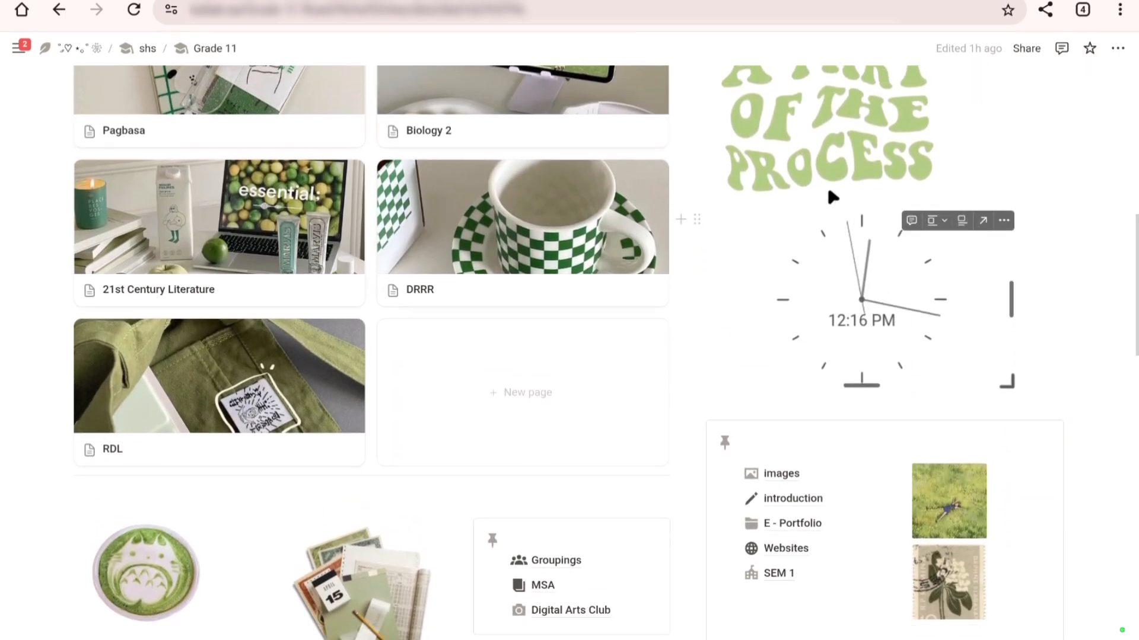
{"action": "left_click", "coordinate": [697, 218]}
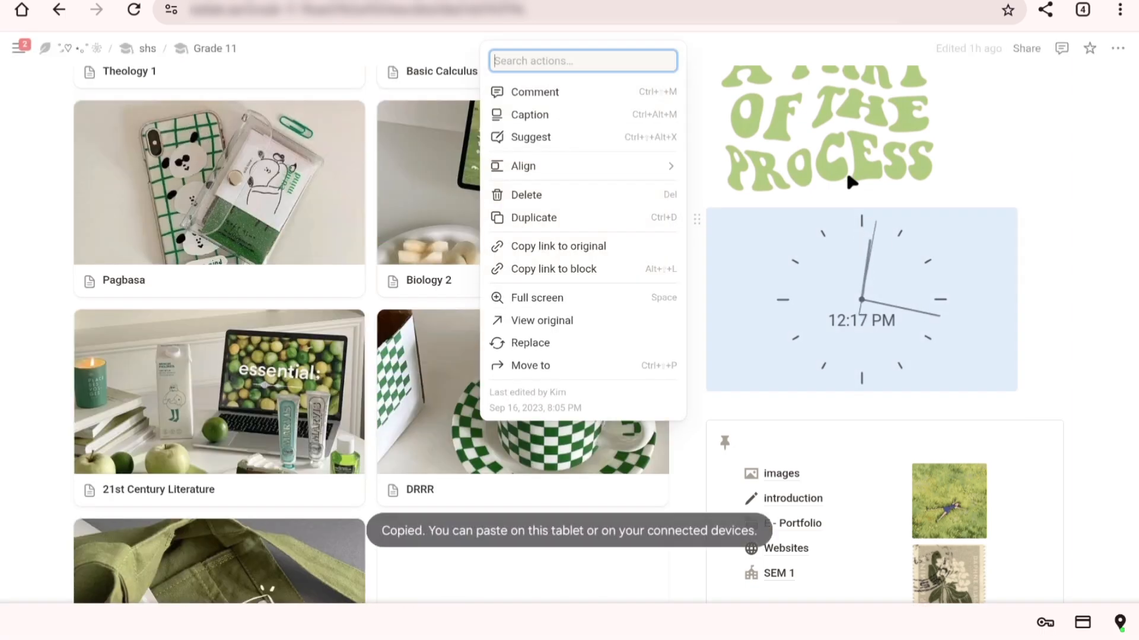
{"action": "left_click", "coordinate": [1054, 190]}
Step: Look over the uni page and open its freshman page
{"action": "scroll", "coordinate": [473, 439], "scroll_direction": "down", "scroll_amount": 10}
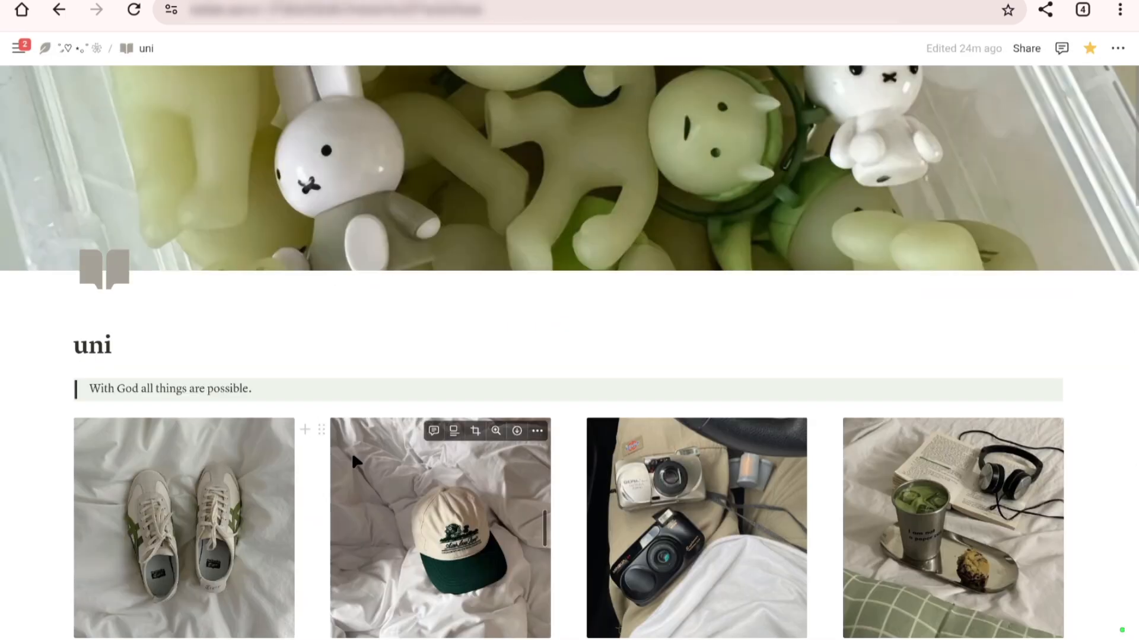
{"action": "scroll", "coordinate": [353, 456], "scroll_direction": "down", "scroll_amount": 10}
{"action": "scroll", "coordinate": [350, 432], "scroll_direction": "up", "scroll_amount": 11}
{"action": "scroll", "coordinate": [354, 434], "scroll_direction": "down", "scroll_amount": 3}
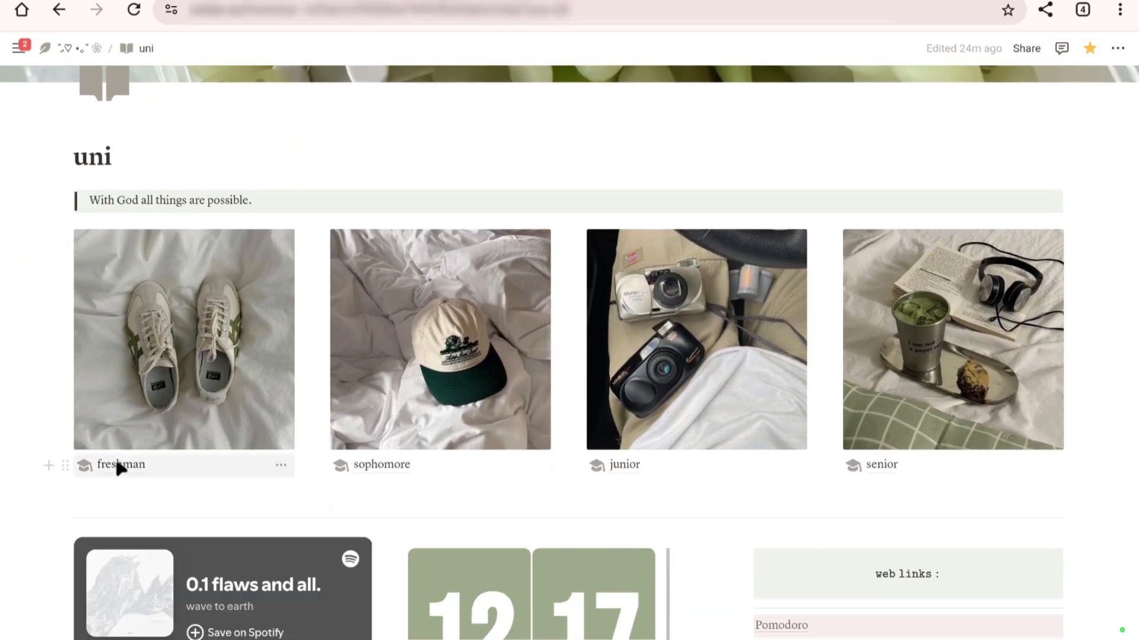
{"action": "left_click", "coordinate": [119, 466]}
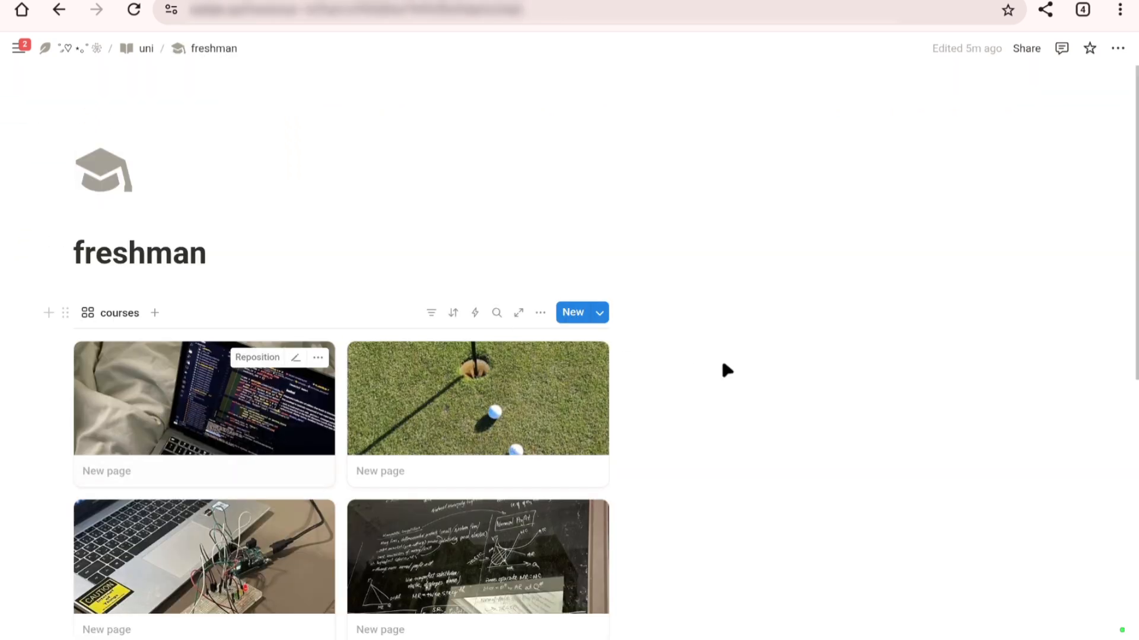
Step: Paste the copied Indify clock link into the empty column beside the courses gallery as an embed
{"action": "left_click", "coordinate": [751, 372]}
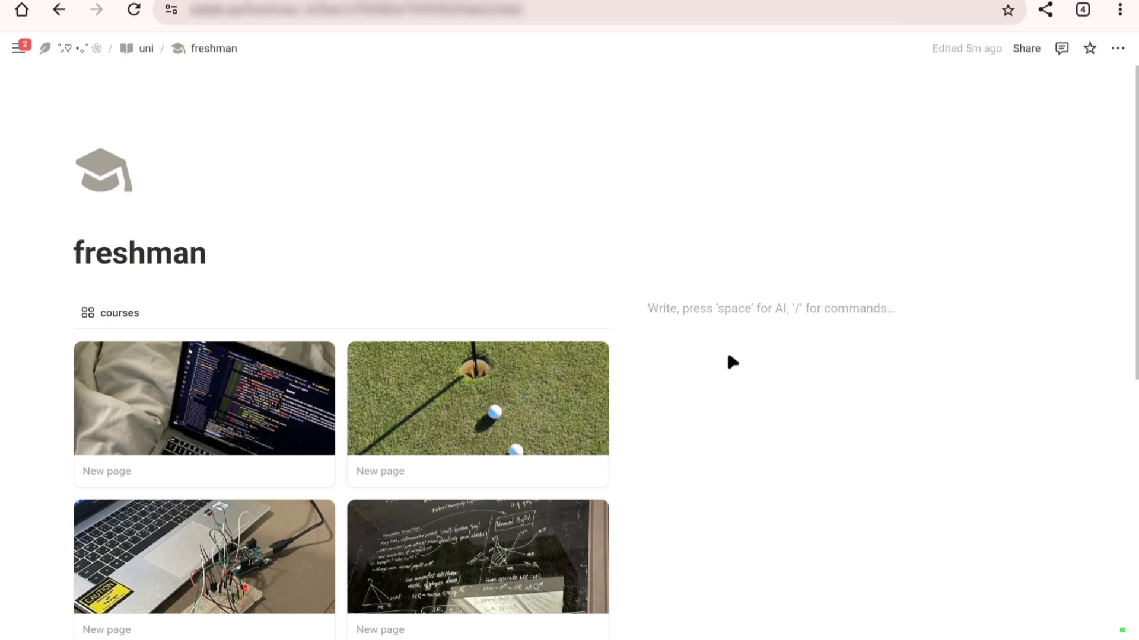
{"action": "key", "text": "ctrl+v"}
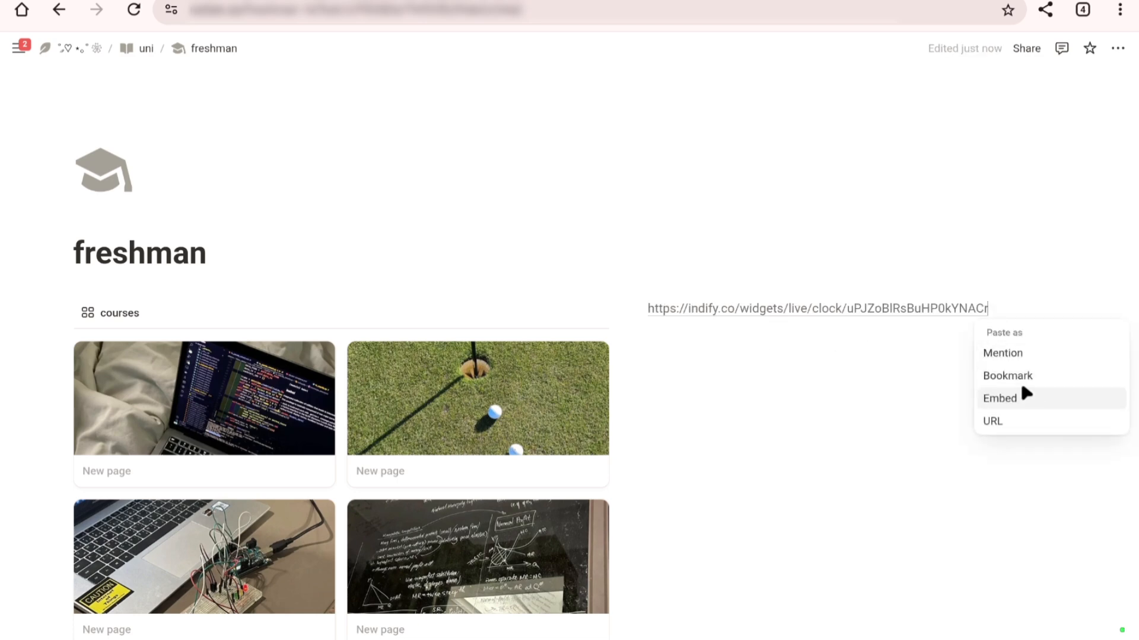
{"action": "mouse_move", "coordinate": [716, 317]}
{"action": "left_click", "coordinate": [1001, 403]}
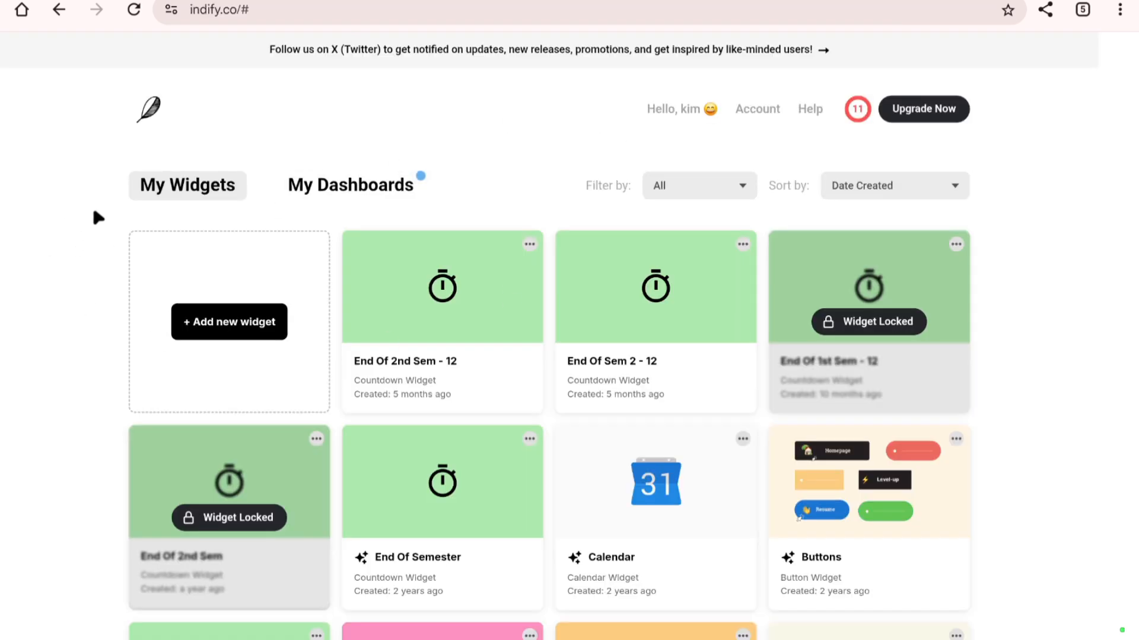
Step: Look through the My Widgets and Explore Widgets sections on Indify and return to the freshman page
{"action": "scroll", "coordinate": [115, 213], "scroll_direction": "down", "scroll_amount": 3}
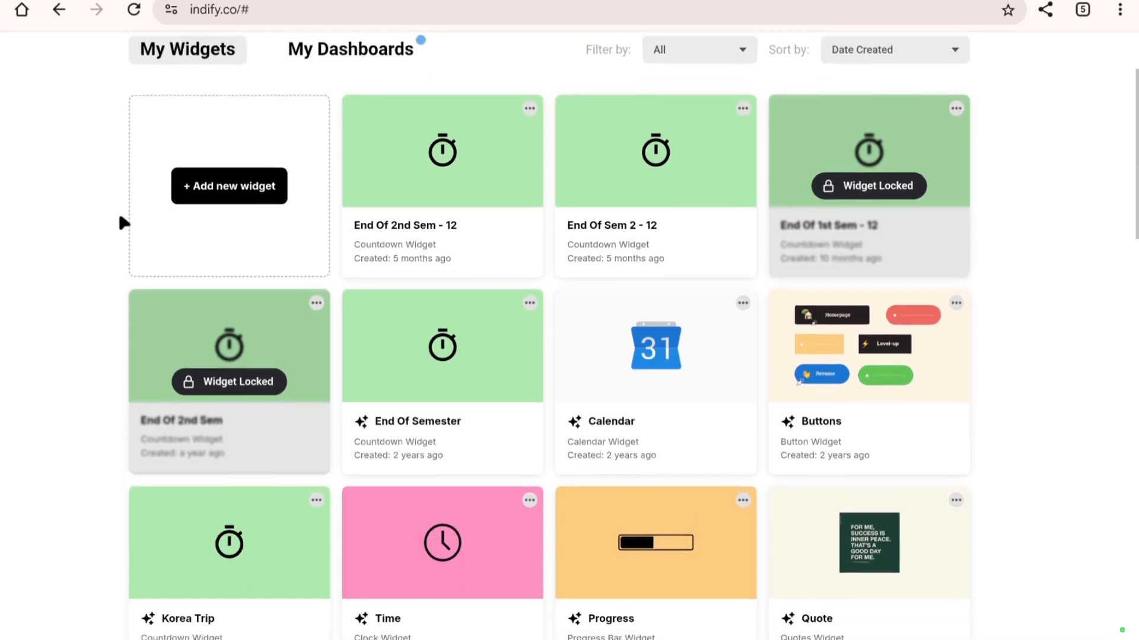
{"action": "scroll", "coordinate": [119, 210], "scroll_direction": "down", "scroll_amount": 10}
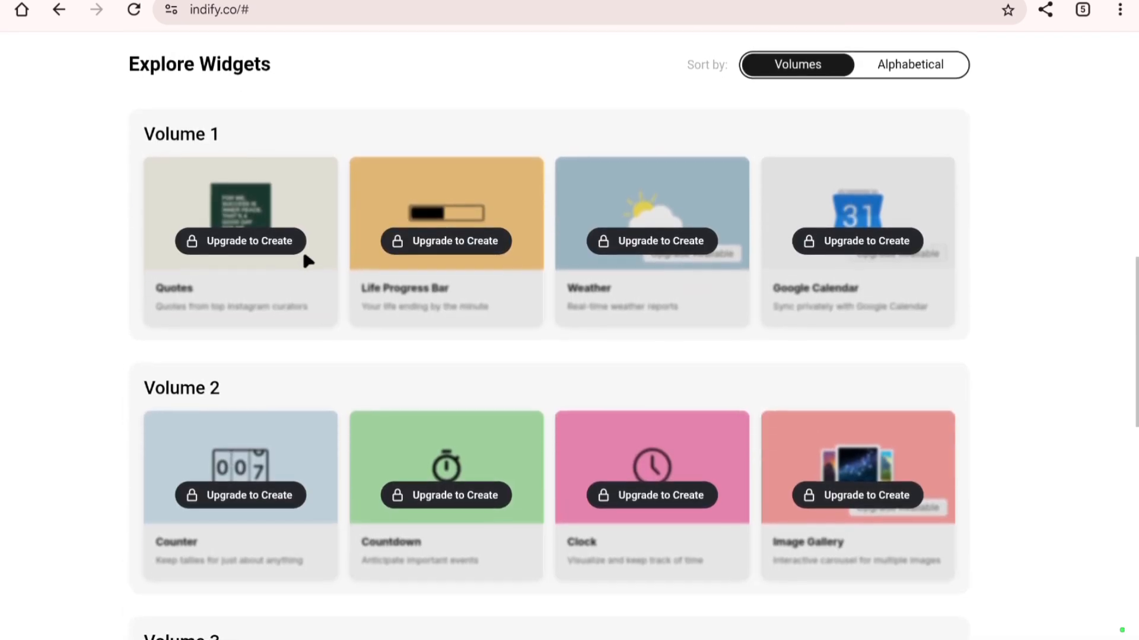
{"action": "scroll", "coordinate": [308, 261], "scroll_direction": "up", "scroll_amount": 10}
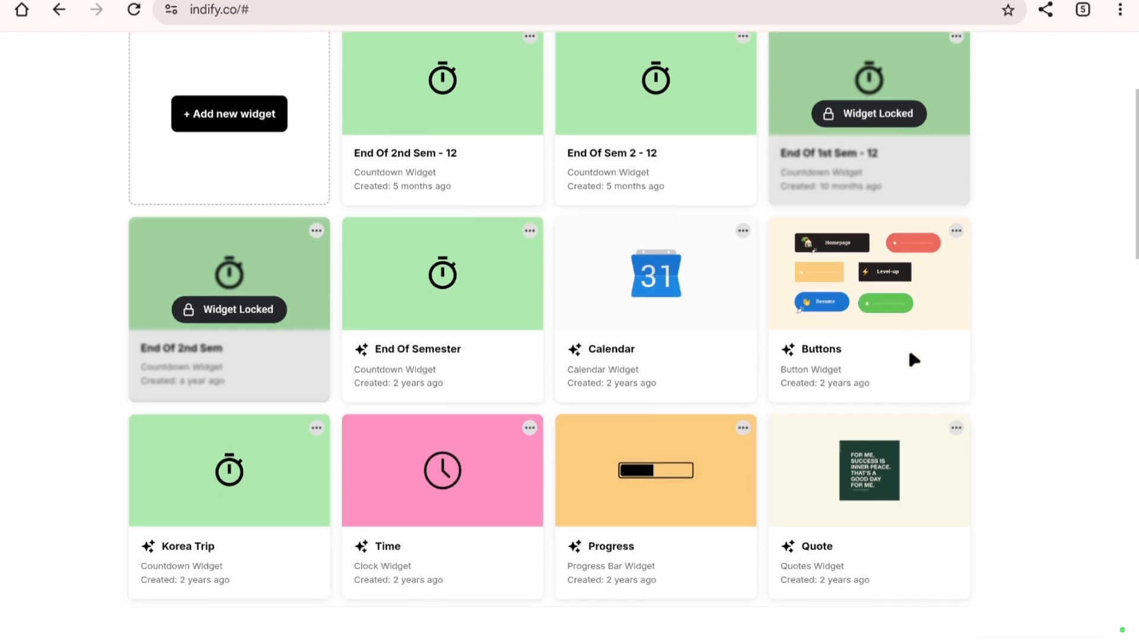
{"action": "scroll", "coordinate": [909, 354], "scroll_direction": "up", "scroll_amount": 3}
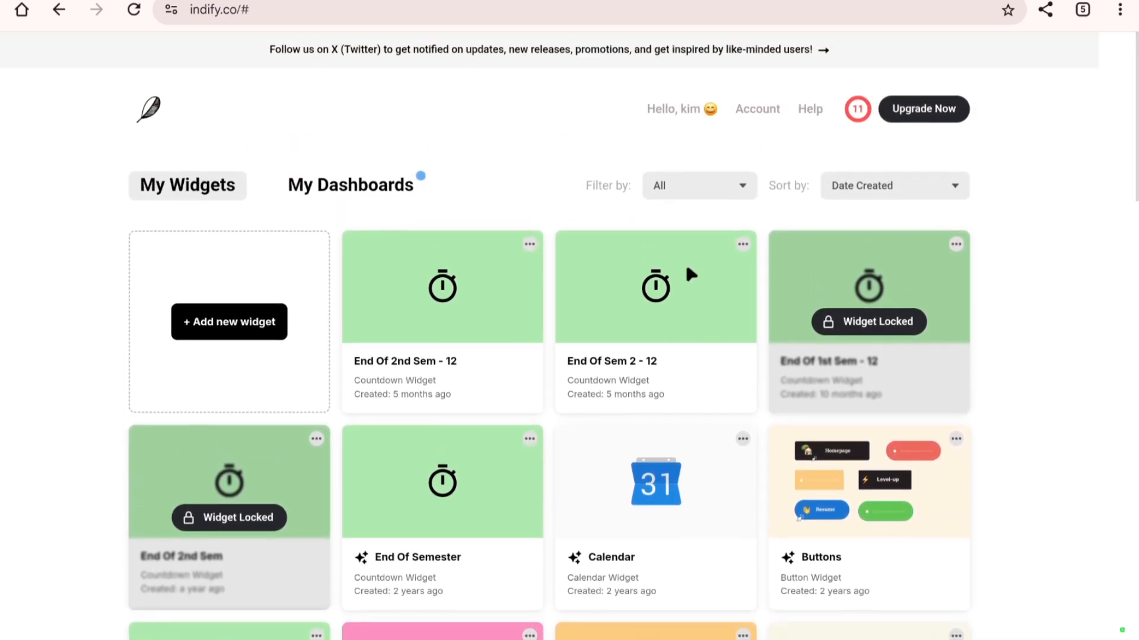
{"action": "scroll", "coordinate": [522, 173], "scroll_direction": "down", "scroll_amount": 1}
{"action": "scroll", "coordinate": [893, 39], "scroll_direction": "down", "scroll_amount": 6}
{"action": "scroll", "coordinate": [685, 56], "scroll_direction": "up", "scroll_amount": 1}
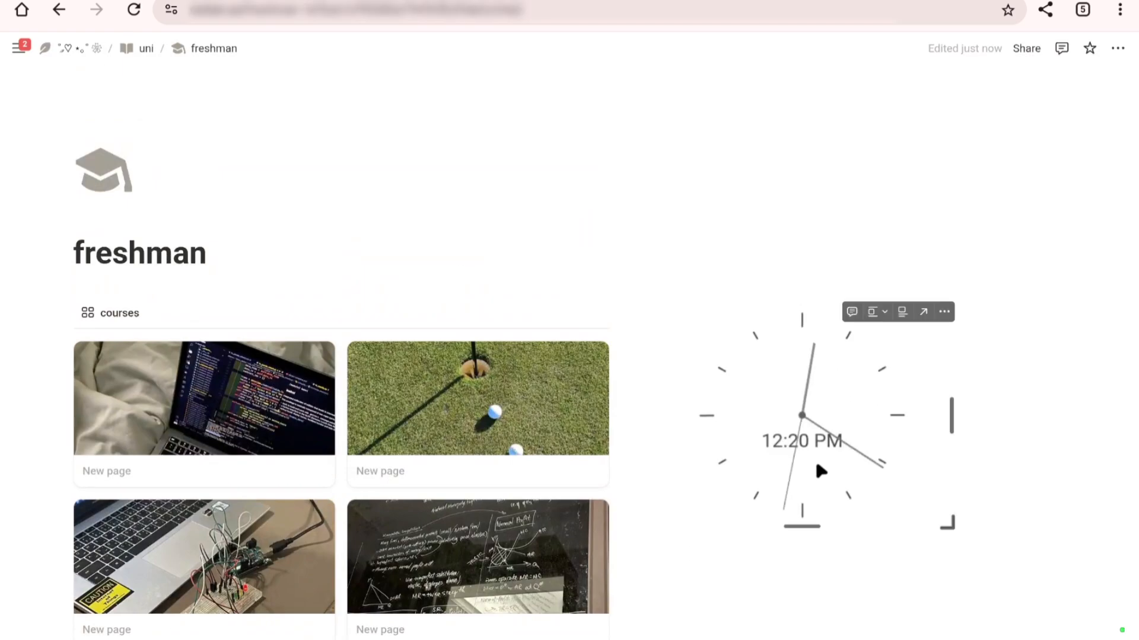
Step: Insert a callout block below the embedded clock on the freshman page
{"action": "scroll", "coordinate": [821, 470], "scroll_direction": "down", "scroll_amount": 1}
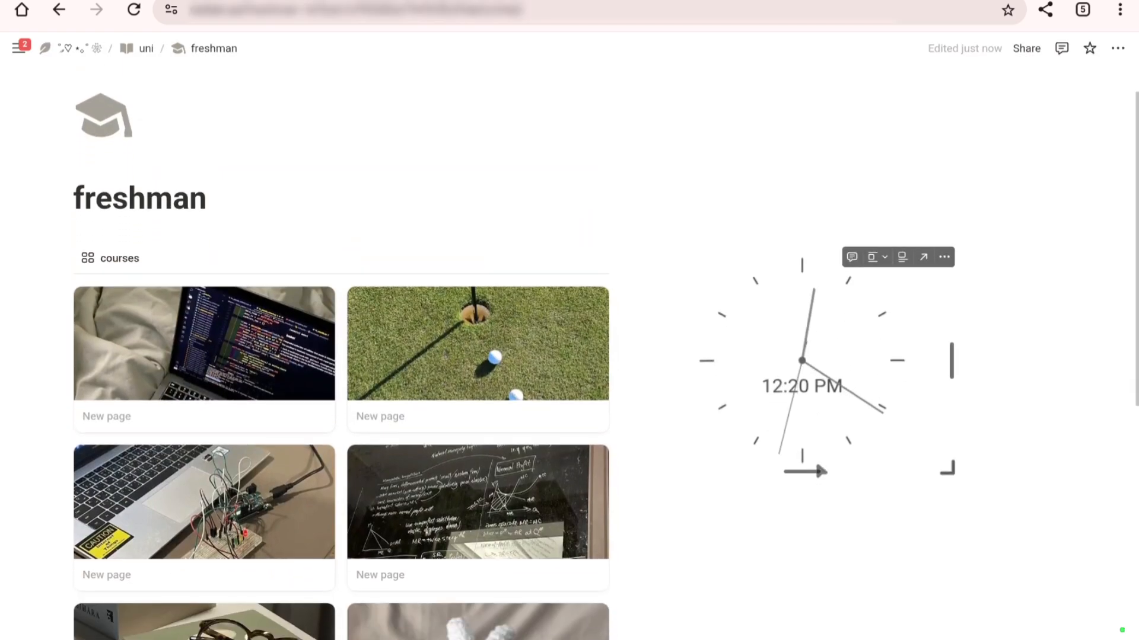
{"action": "scroll", "coordinate": [854, 355], "scroll_direction": "down", "scroll_amount": 1}
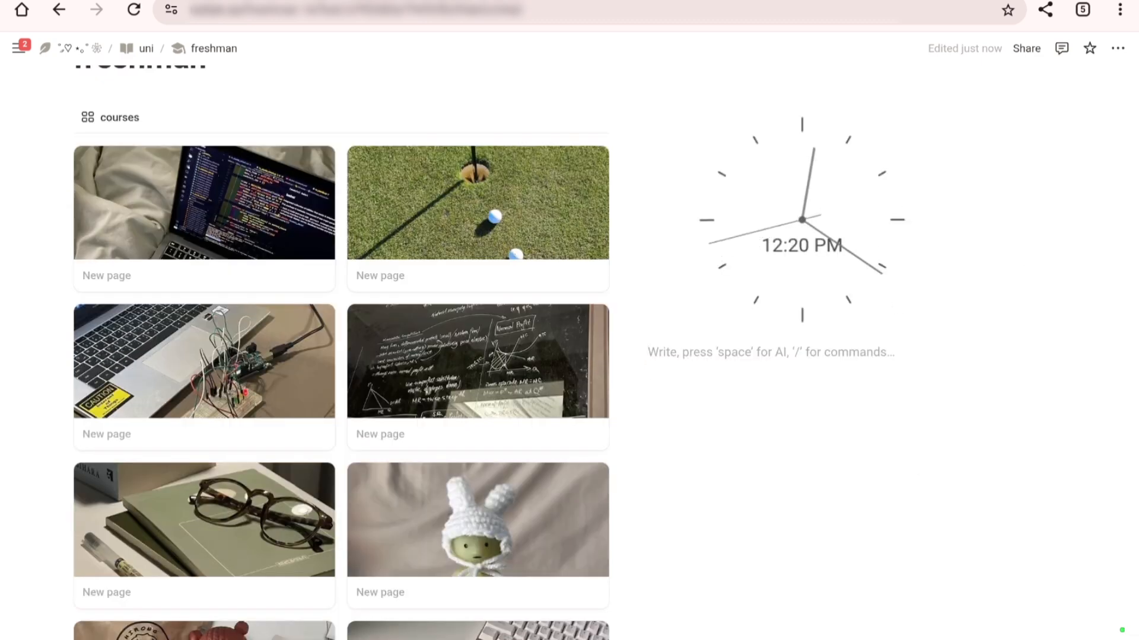
{"action": "type", "text": "/"}
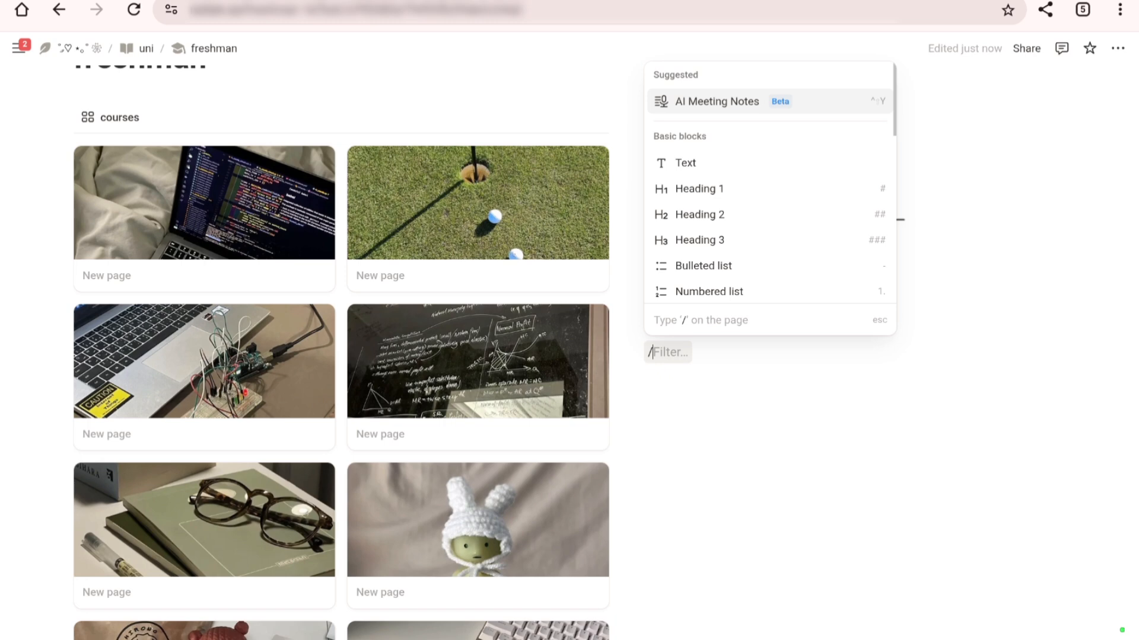
{"action": "type", "text": "call"}
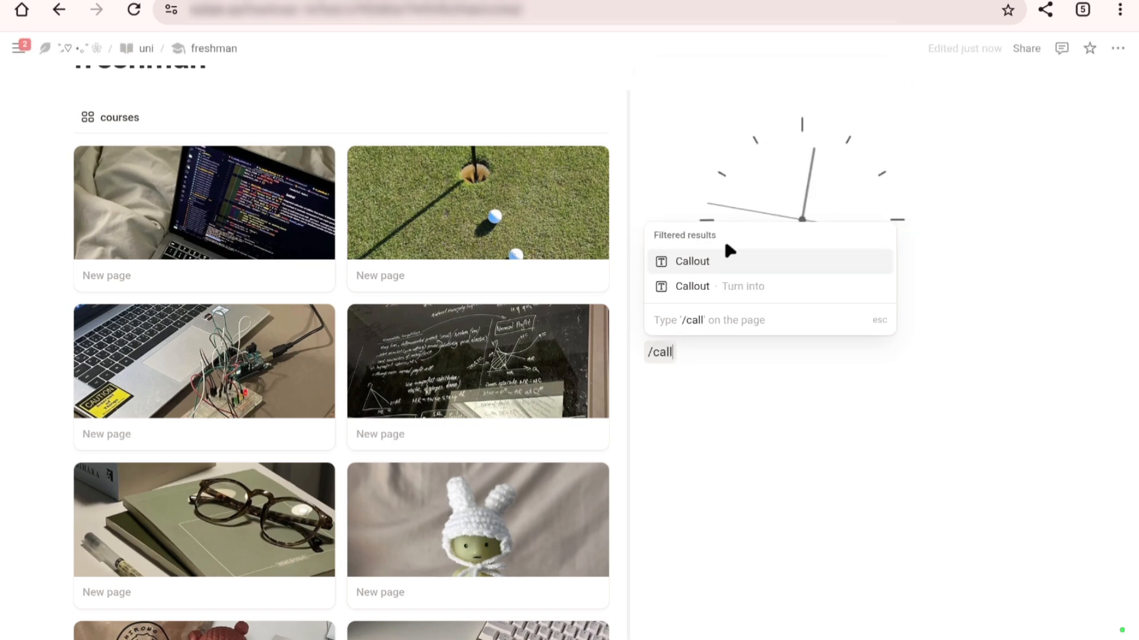
{"action": "mouse_move", "coordinate": [725, 254]}
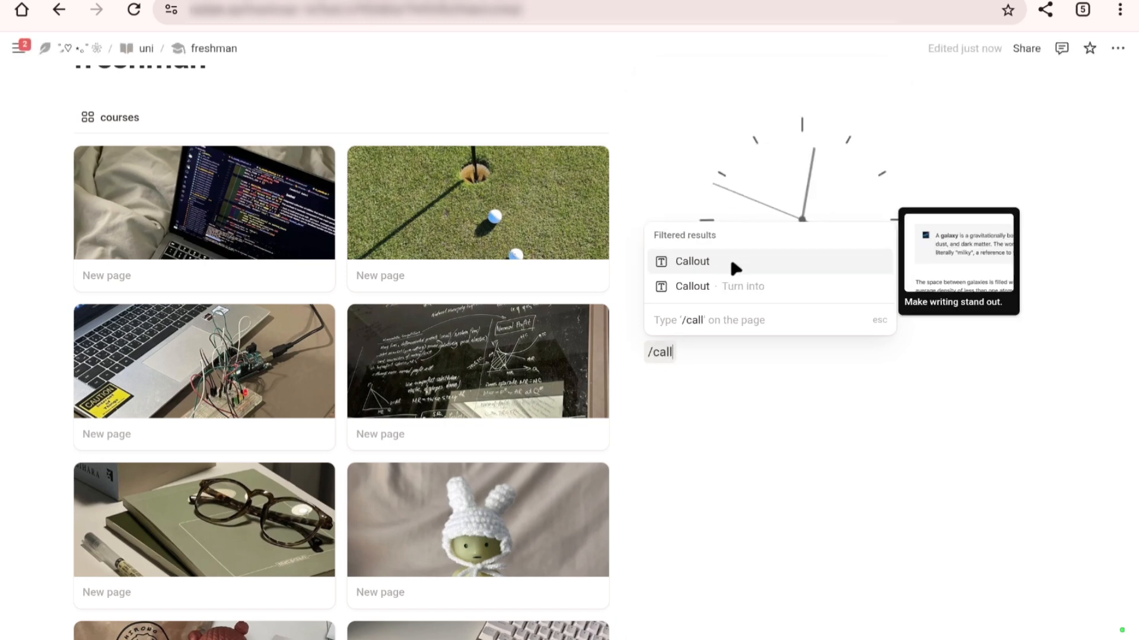
{"action": "left_click", "coordinate": [732, 265]}
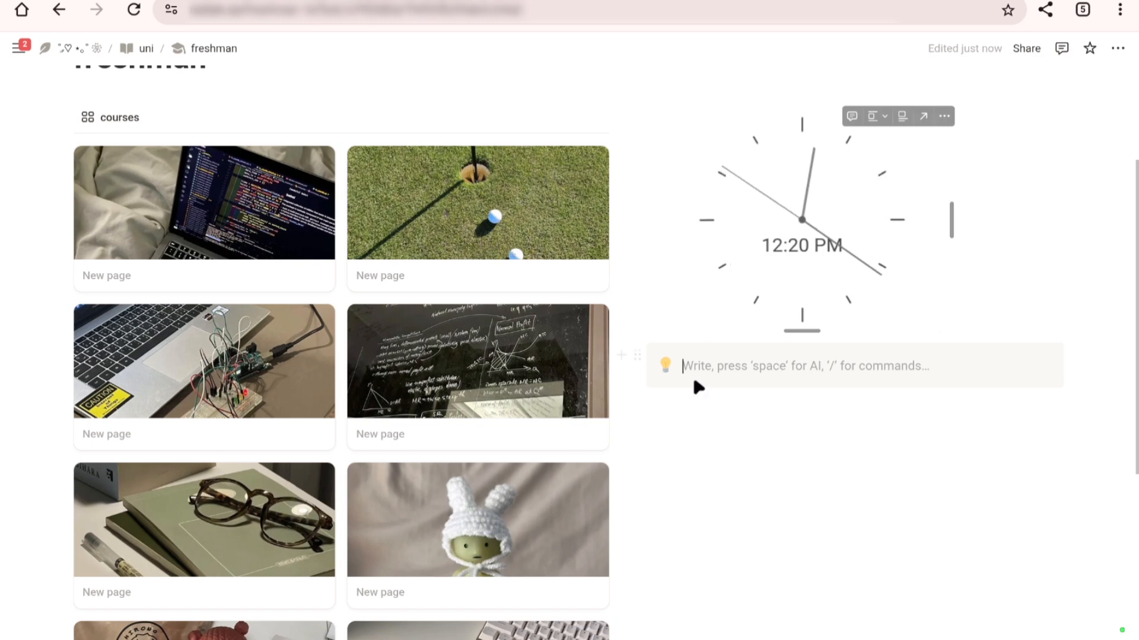
Step: Change the new callout's color to a plain white background with no tinted fill
{"action": "left_click", "coordinate": [636, 355]}
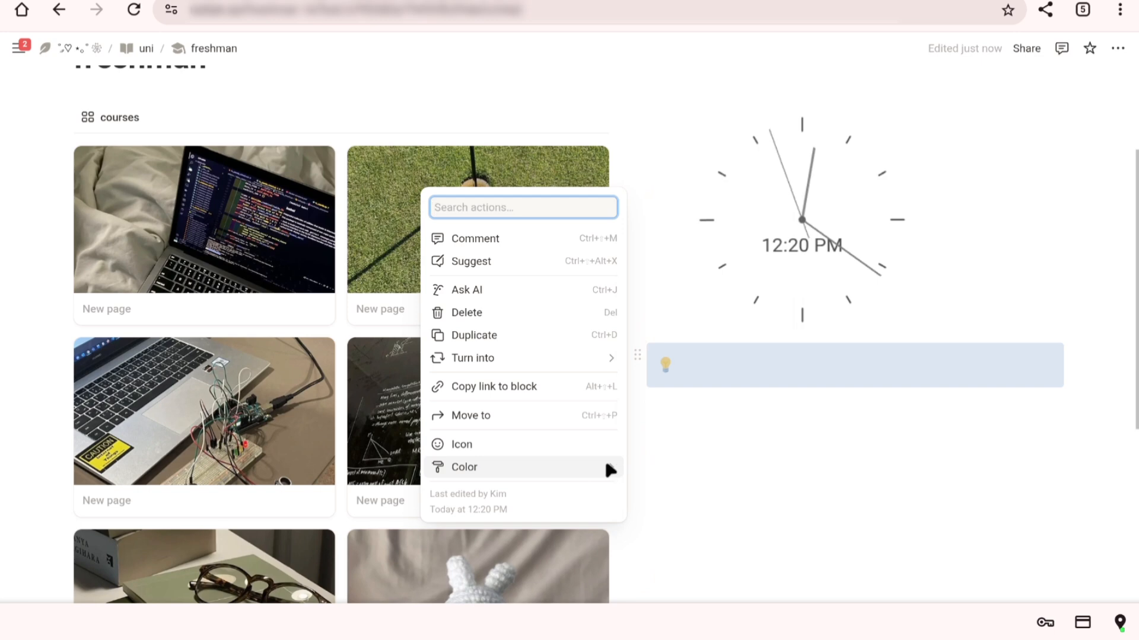
{"action": "mouse_move", "coordinate": [613, 460]}
{"action": "left_click", "coordinate": [643, 507]}
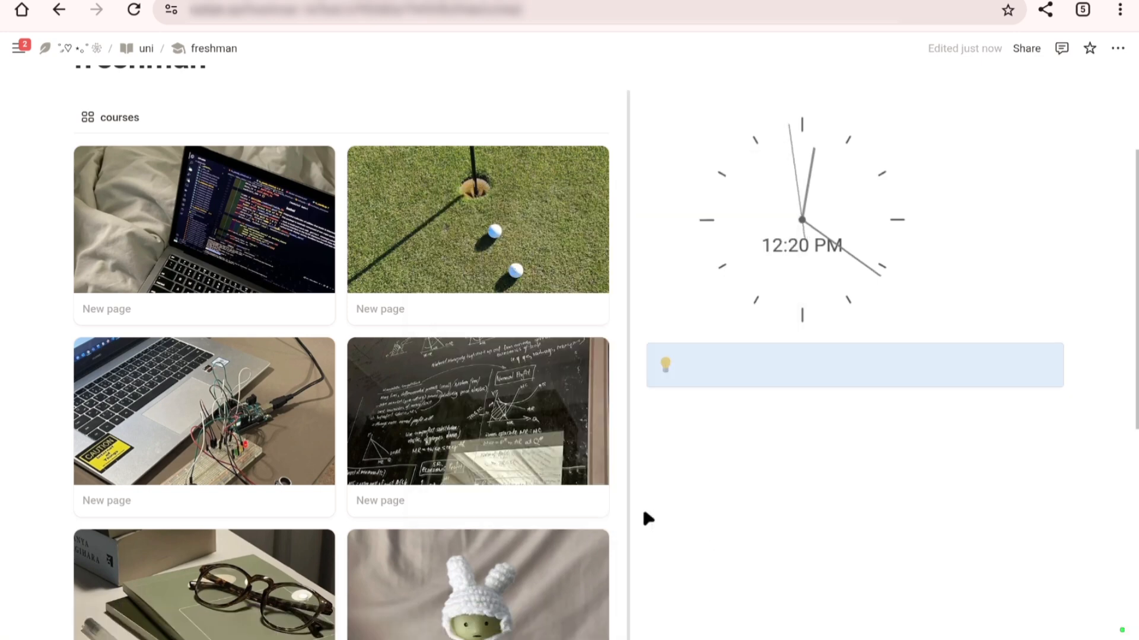
{"action": "left_click", "coordinate": [681, 381]}
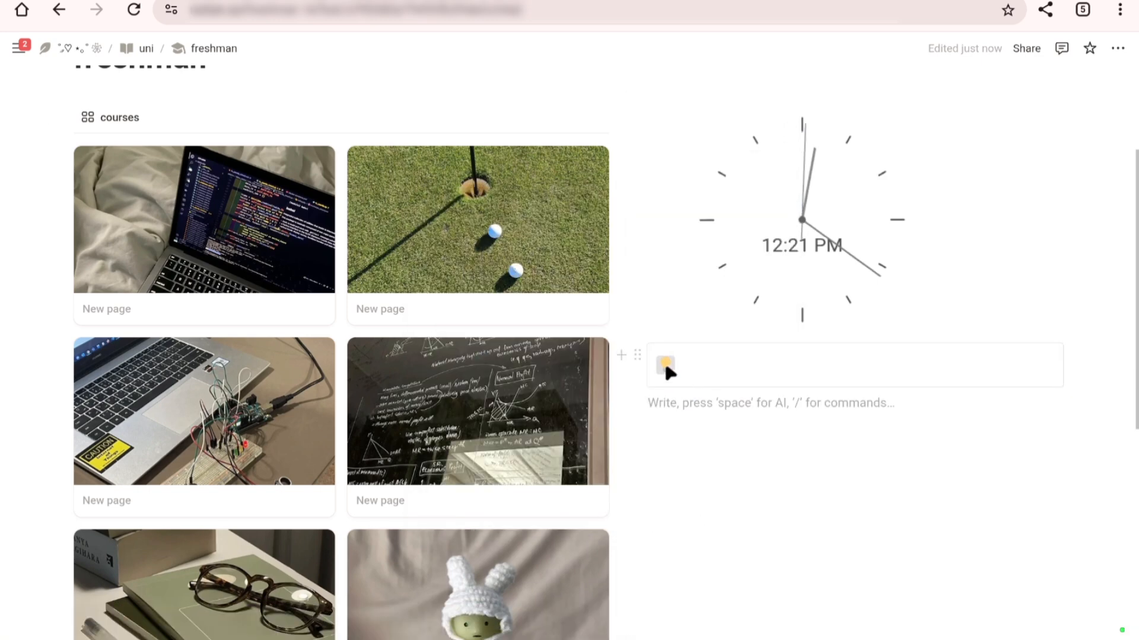
Step: Replace the callout's light bulb with the grey pushpin icon, searching the icons for "pin"
{"action": "left_click", "coordinate": [664, 364]}
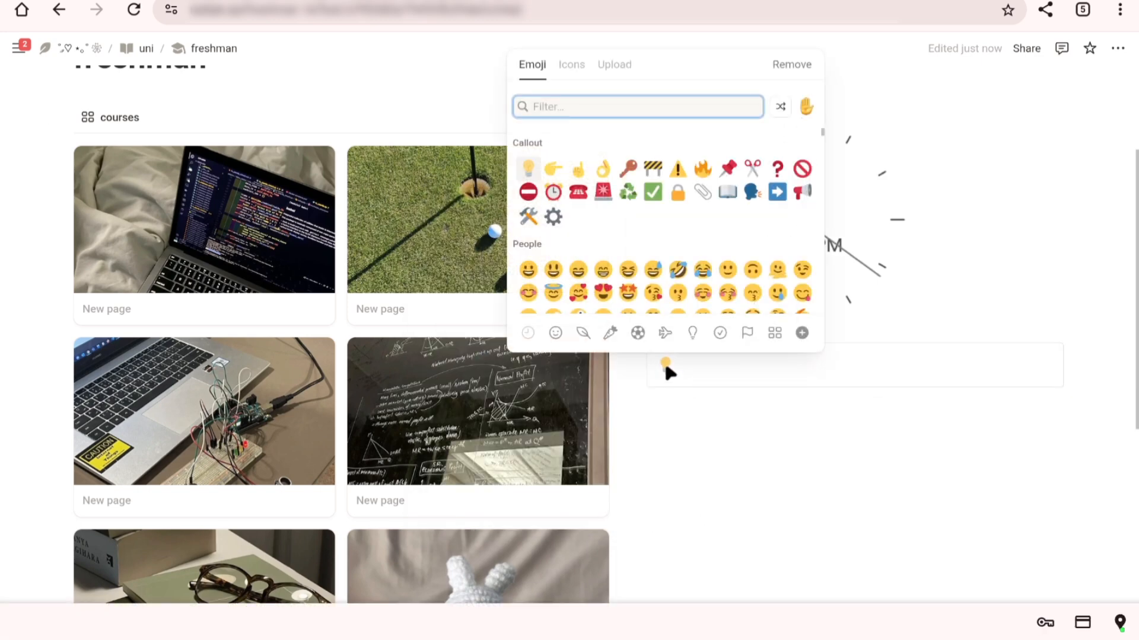
{"action": "left_click", "coordinate": [570, 69]}
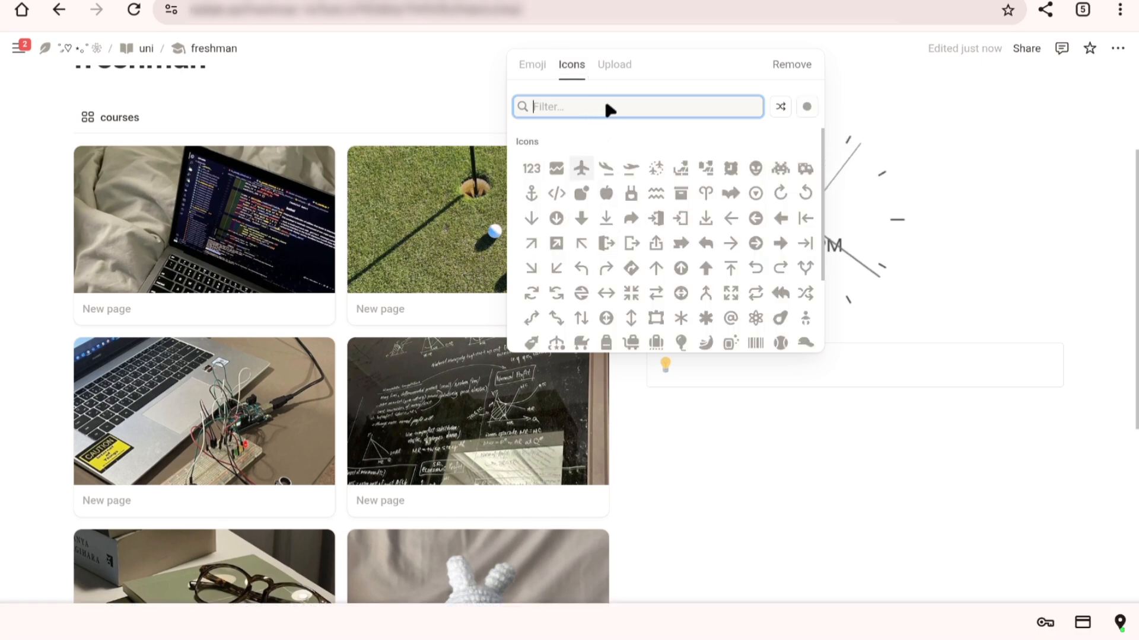
{"action": "type", "text": "pin"}
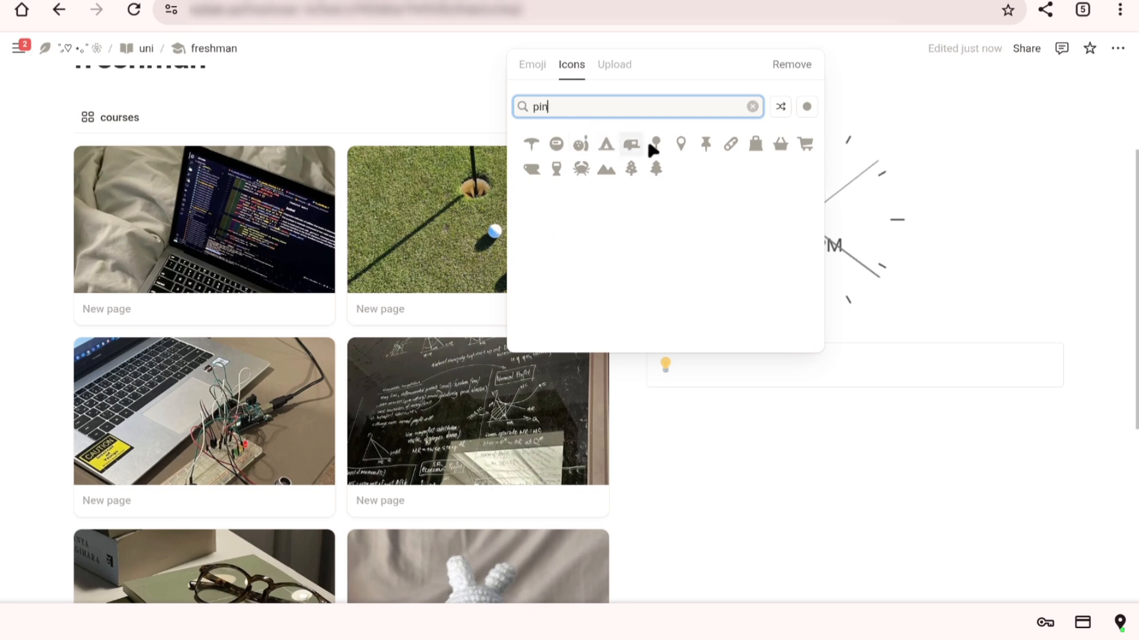
{"action": "left_click", "coordinate": [700, 145]}
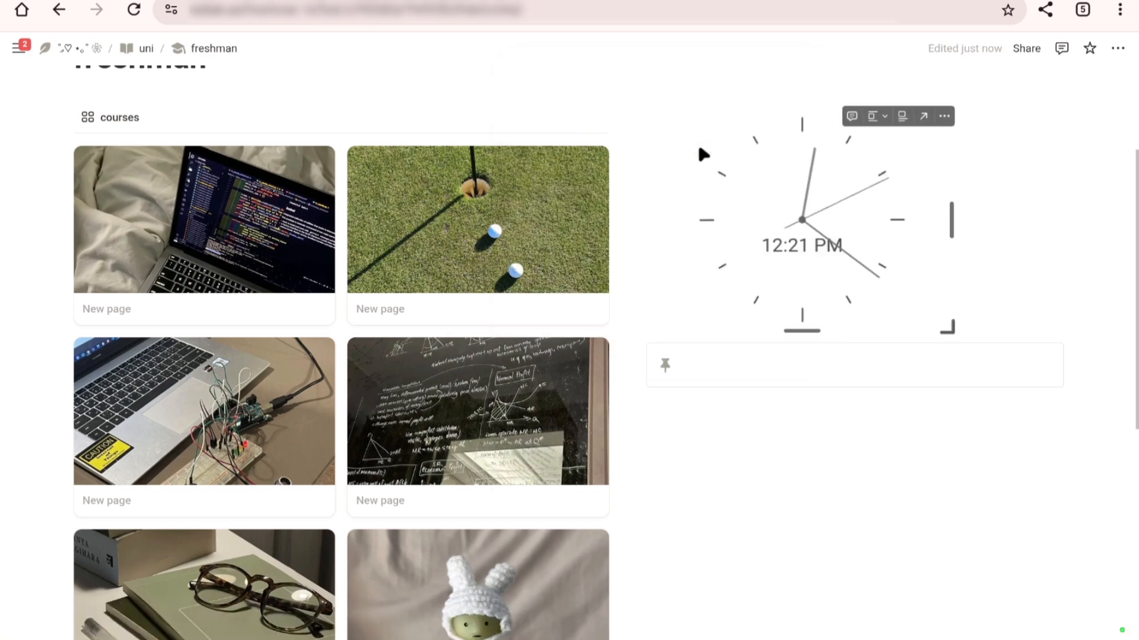
Step: Enter "orgs" as a bold title in the callout and add an empty line below it
{"action": "left_click", "coordinate": [778, 364]}
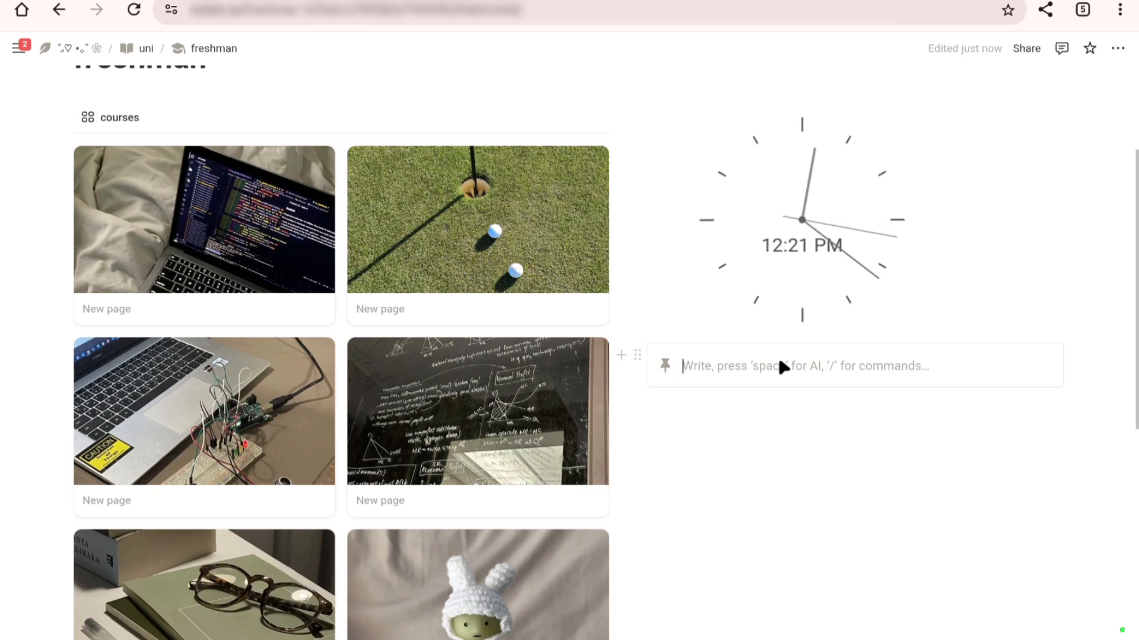
{"action": "type", "text": "orgs"}
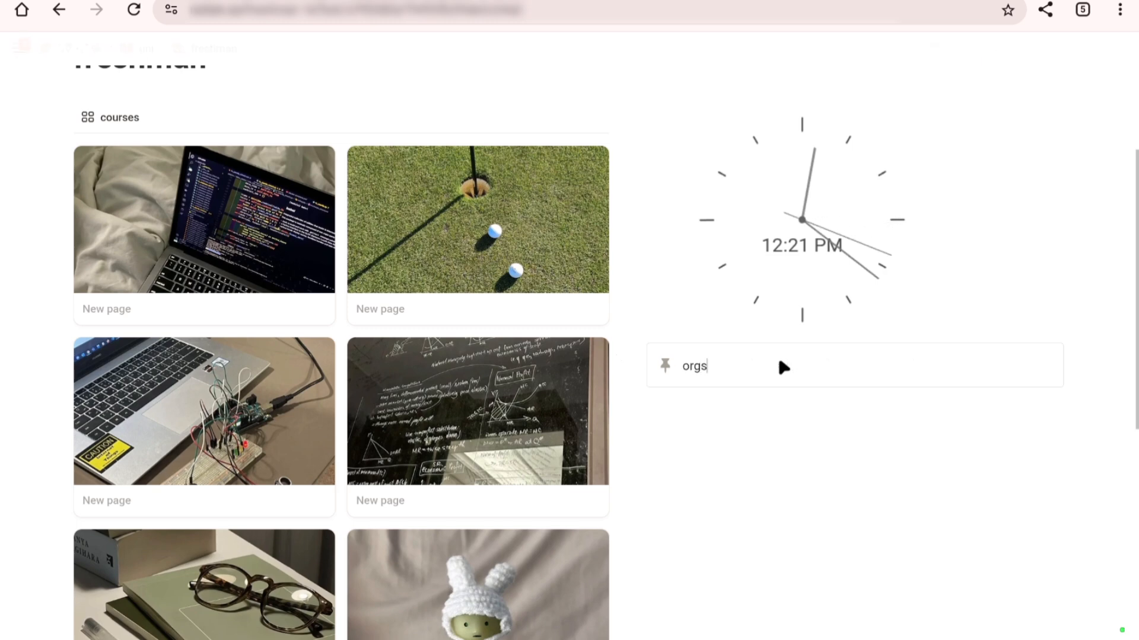
{"action": "double_click", "coordinate": [692, 370]}
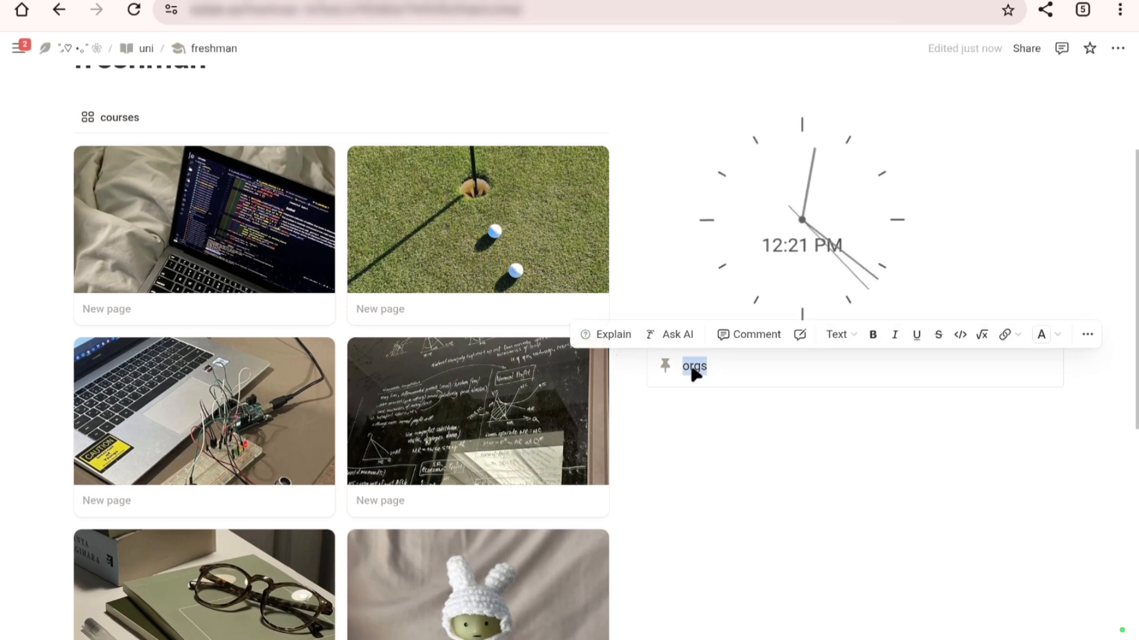
{"action": "left_click", "coordinate": [720, 369]}
{"action": "key", "text": "Return"}
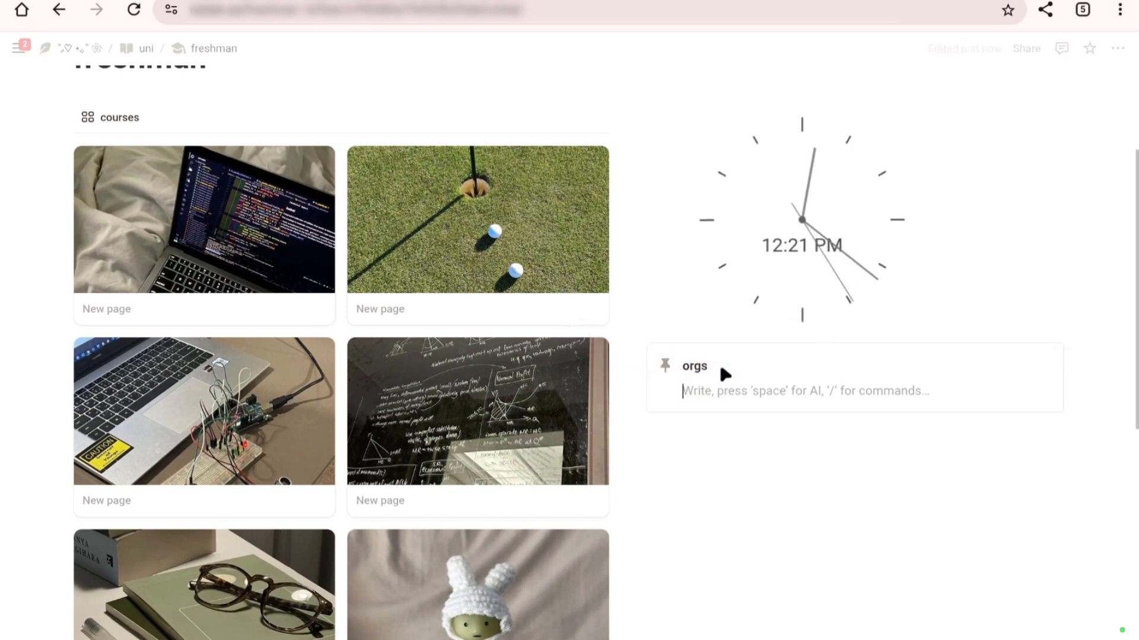
{"action": "scroll", "coordinate": [759, 341], "scroll_direction": "up", "scroll_amount": 3}
{"action": "scroll", "coordinate": [761, 367], "scroll_direction": "down", "scroll_amount": 10}
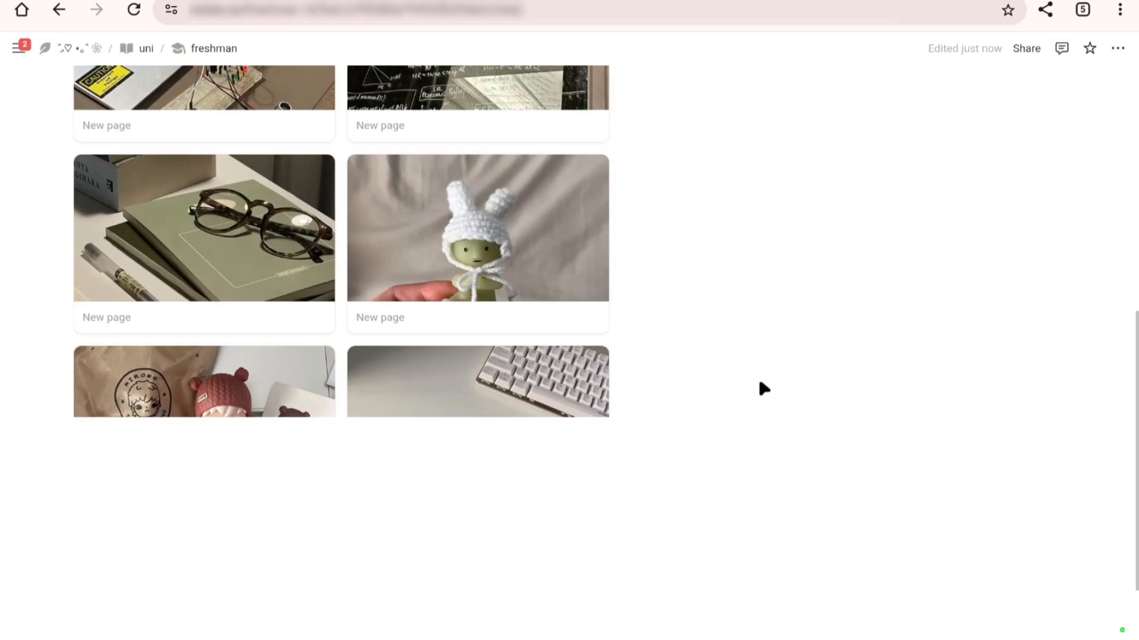
Step: Add a new subpage on the empty line below "orgs" in the pinned callout
{"action": "scroll", "coordinate": [753, 379], "scroll_direction": "up", "scroll_amount": 10}
{"action": "double_click", "coordinate": [700, 353]}
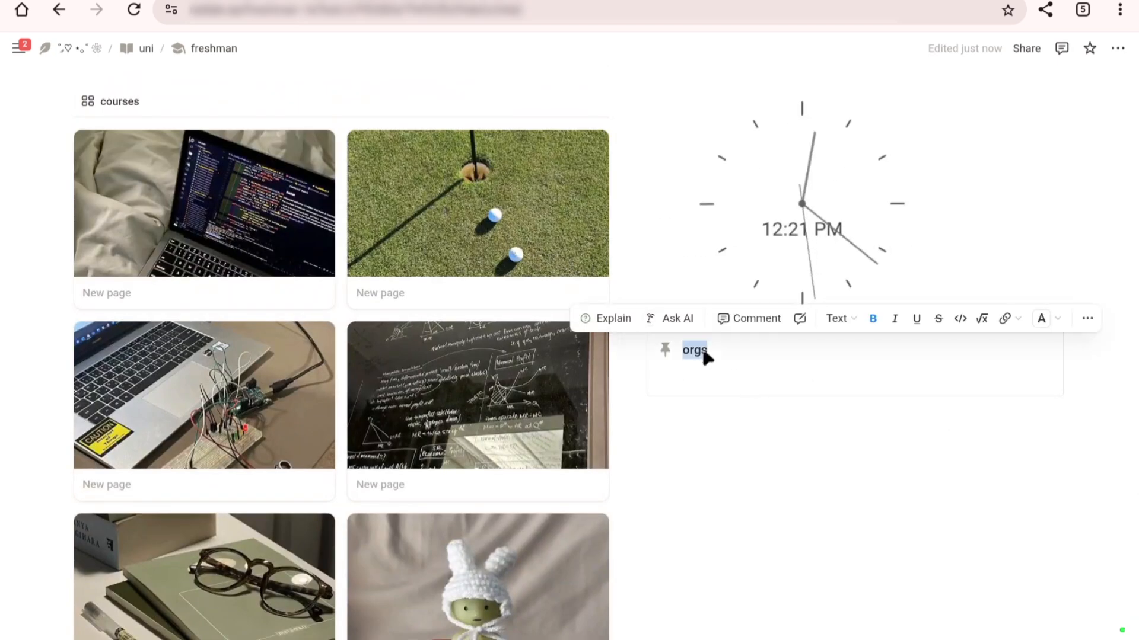
{"action": "left_click", "coordinate": [714, 382]}
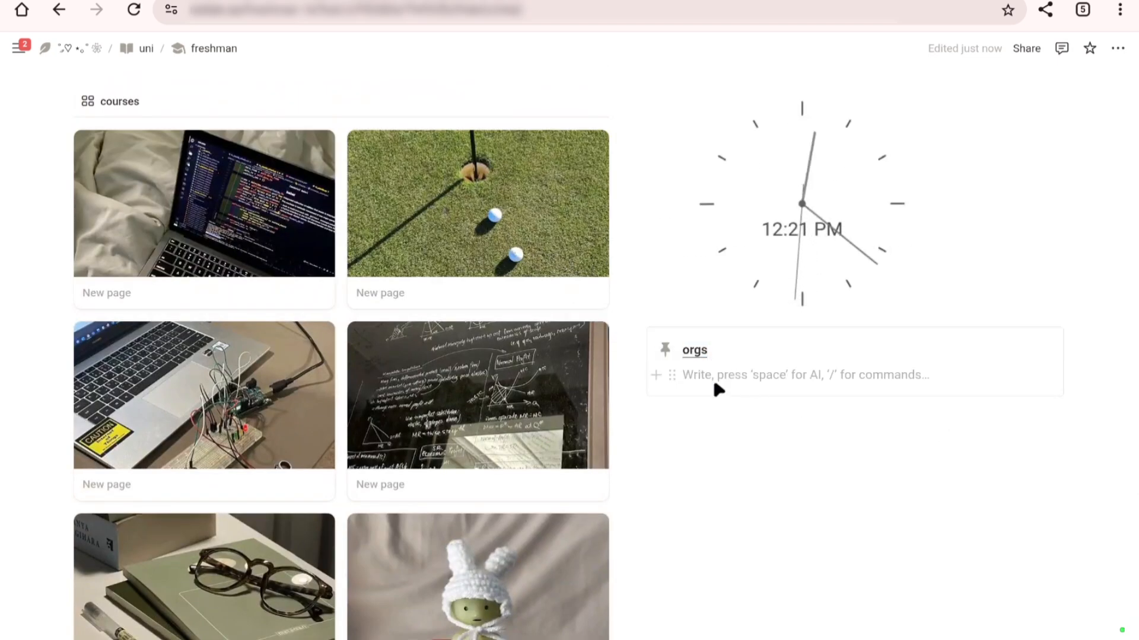
{"action": "type", "text": "/"}
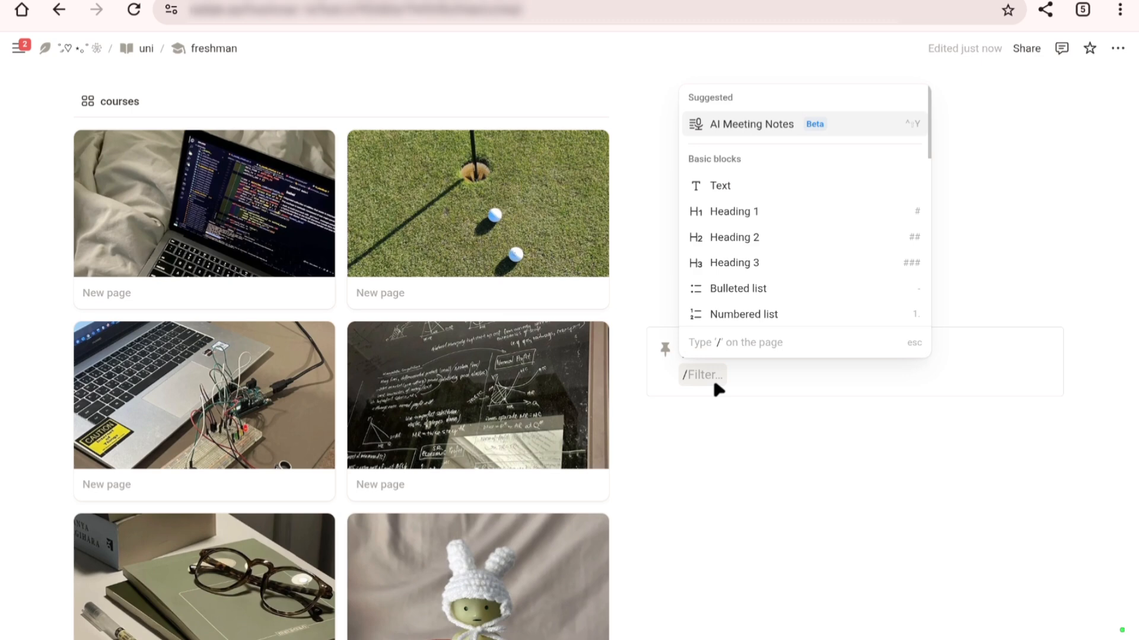
{"action": "type", "text": "page"}
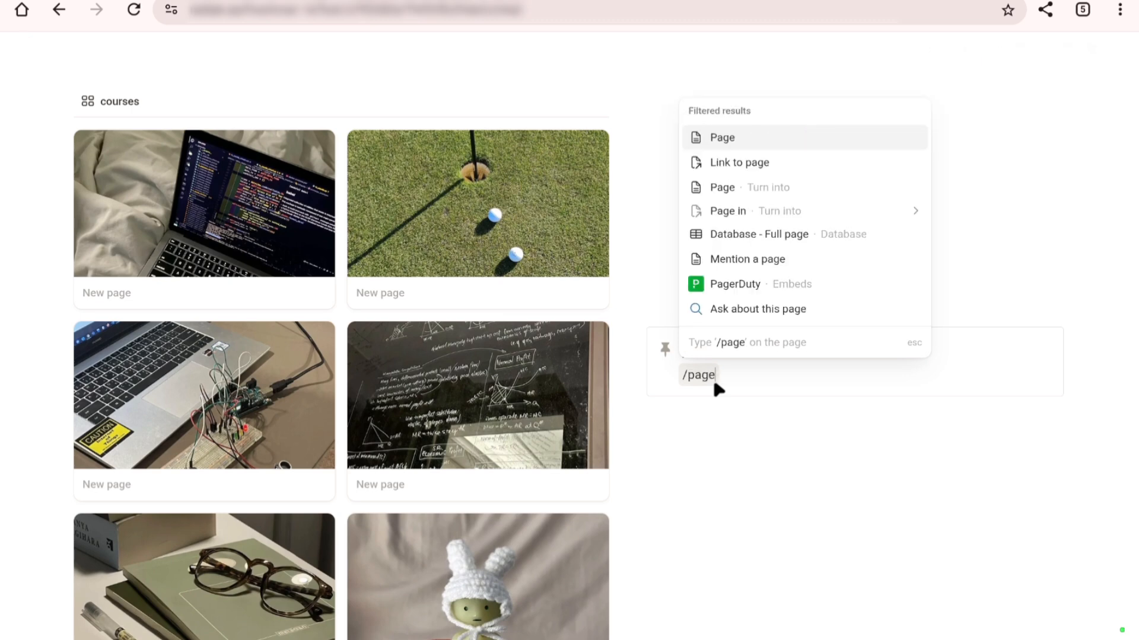
{"action": "key", "text": "Return"}
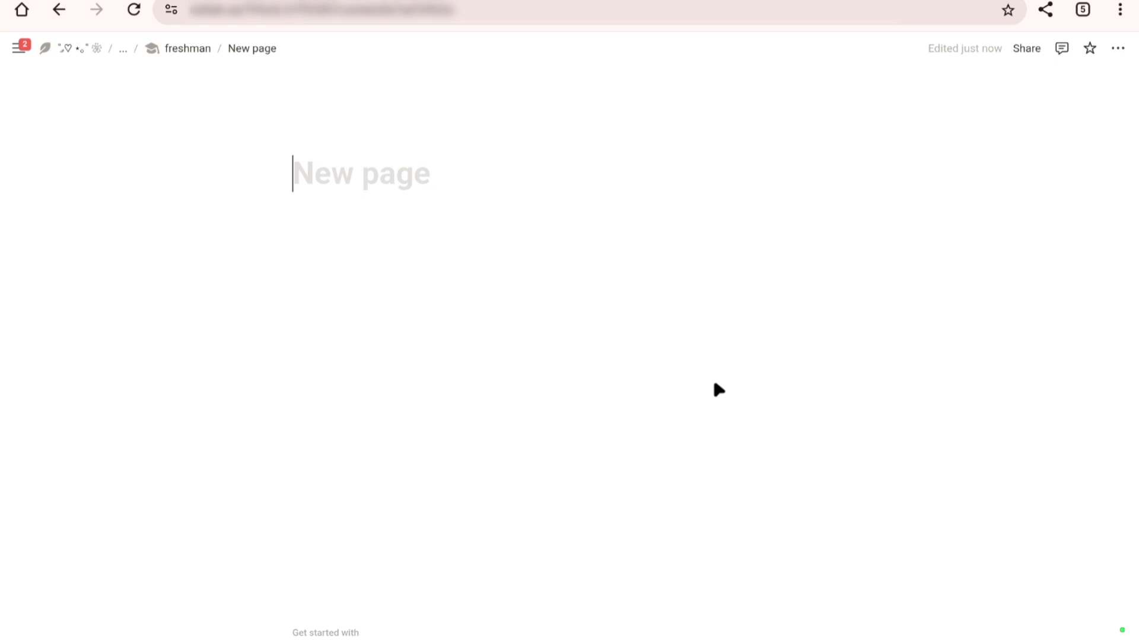
Step: Title the new subpage "org name" and return to the freshman page
{"action": "type", "text": "org"}
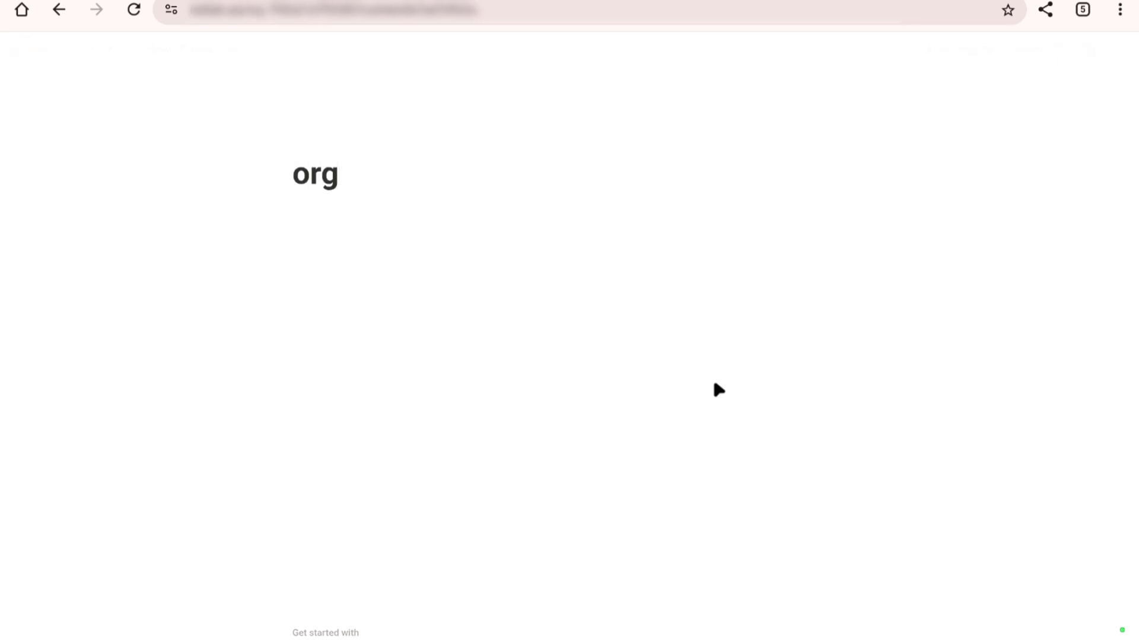
{"action": "type", "text": "nam"}
{"action": "key", "text": "BackSpace"}
{"action": "key", "text": "BackSpace"}
{"action": "key", "text": "BackSpace"}
{"action": "type", "text": "name"}
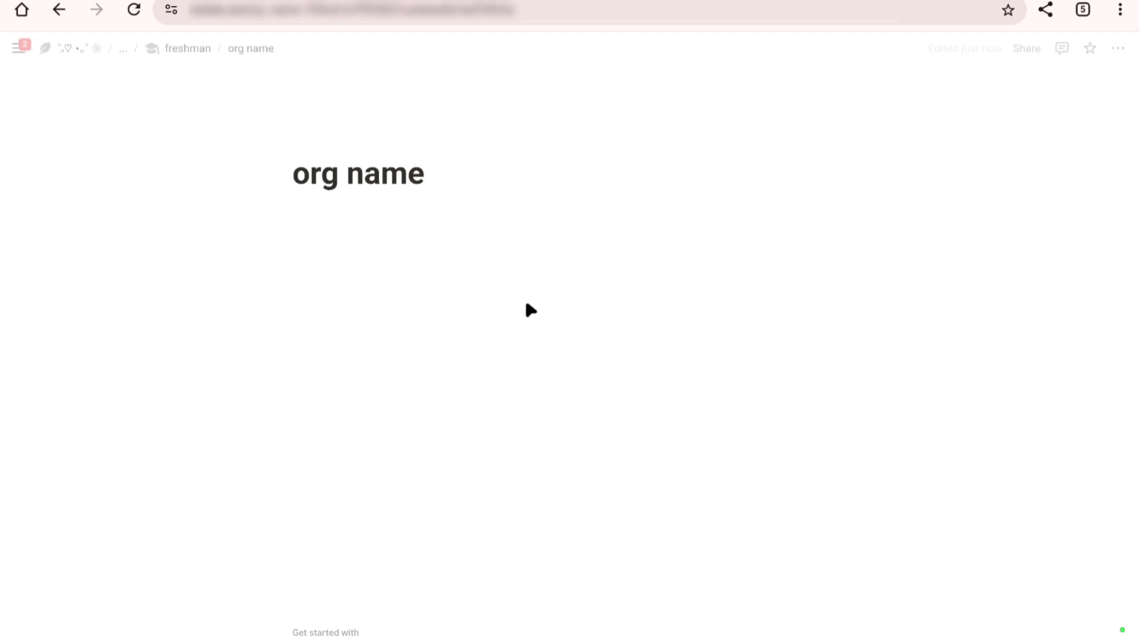
{"action": "key", "text": "Return"}
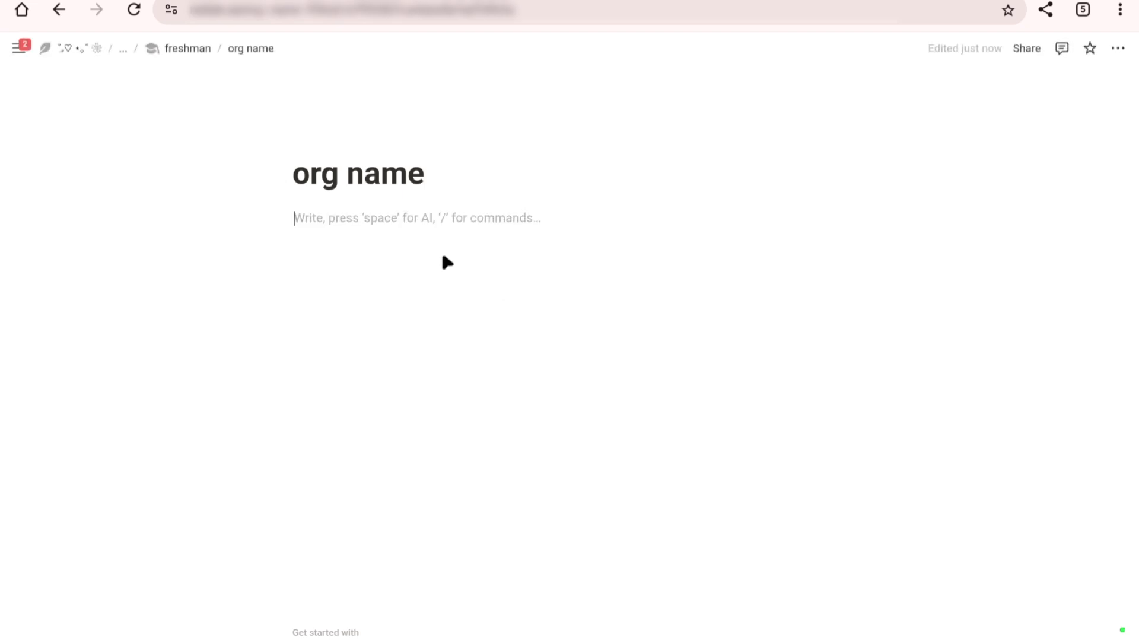
{"action": "left_click", "coordinate": [198, 43]}
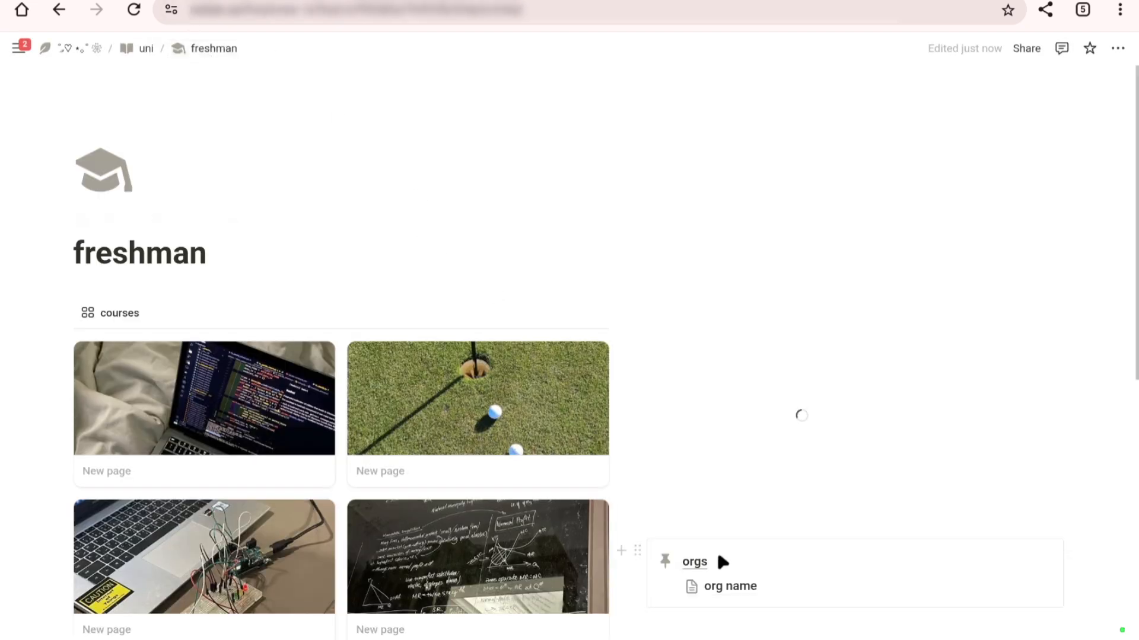
Step: Widen the courses gallery column on the freshman page, narrowing the column with the clock and orgs callout
{"action": "scroll", "coordinate": [722, 562], "scroll_direction": "down", "scroll_amount": 10}
{"action": "scroll", "coordinate": [722, 562], "scroll_direction": "up", "scroll_amount": 10}
{"action": "scroll", "coordinate": [722, 562], "scroll_direction": "down", "scroll_amount": 10}
{"action": "scroll", "coordinate": [725, 561], "scroll_direction": "up", "scroll_amount": 10}
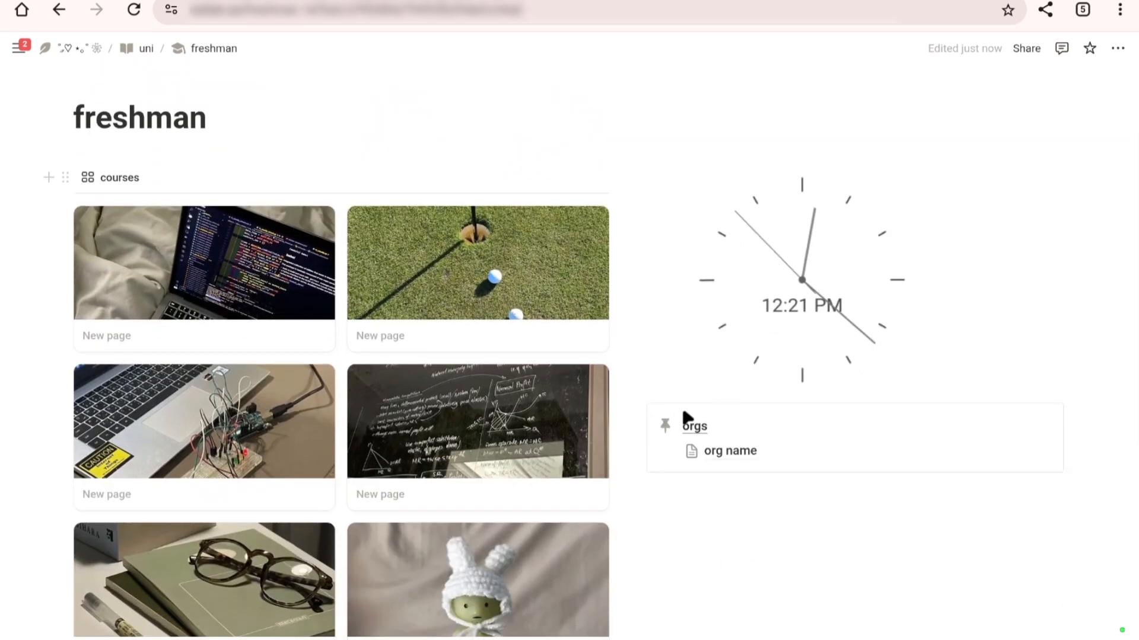
{"action": "scroll", "coordinate": [746, 457], "scroll_direction": "down", "scroll_amount": 10}
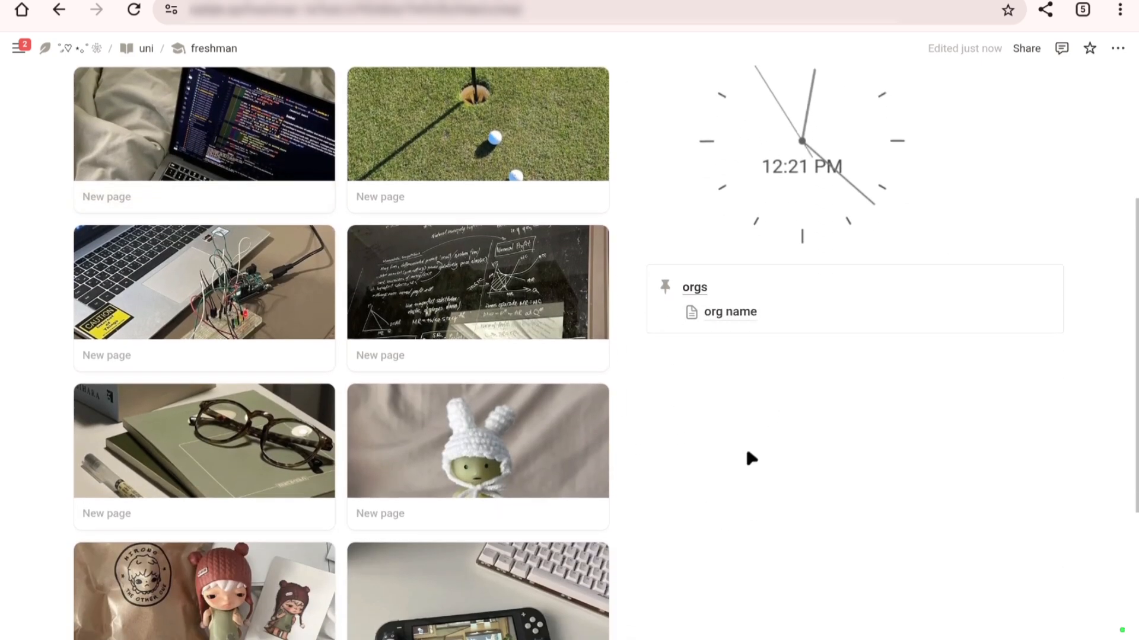
{"action": "scroll", "coordinate": [724, 457], "scroll_direction": "up", "scroll_amount": 10}
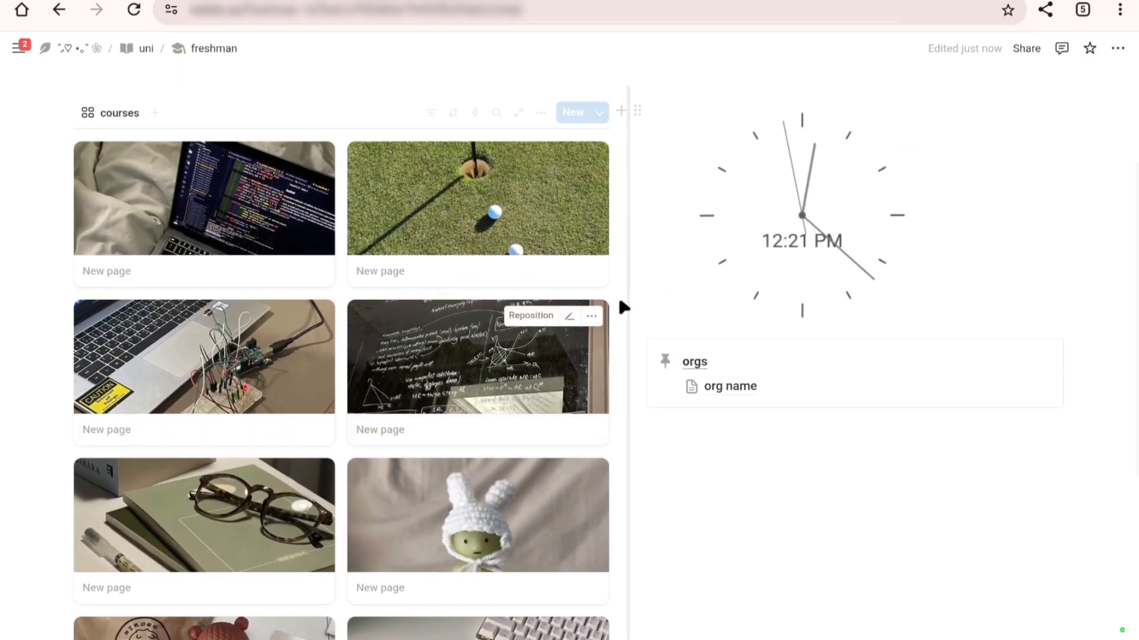
{"action": "left_click_drag", "start_coordinate": [622, 307], "coordinate": [688, 307]}
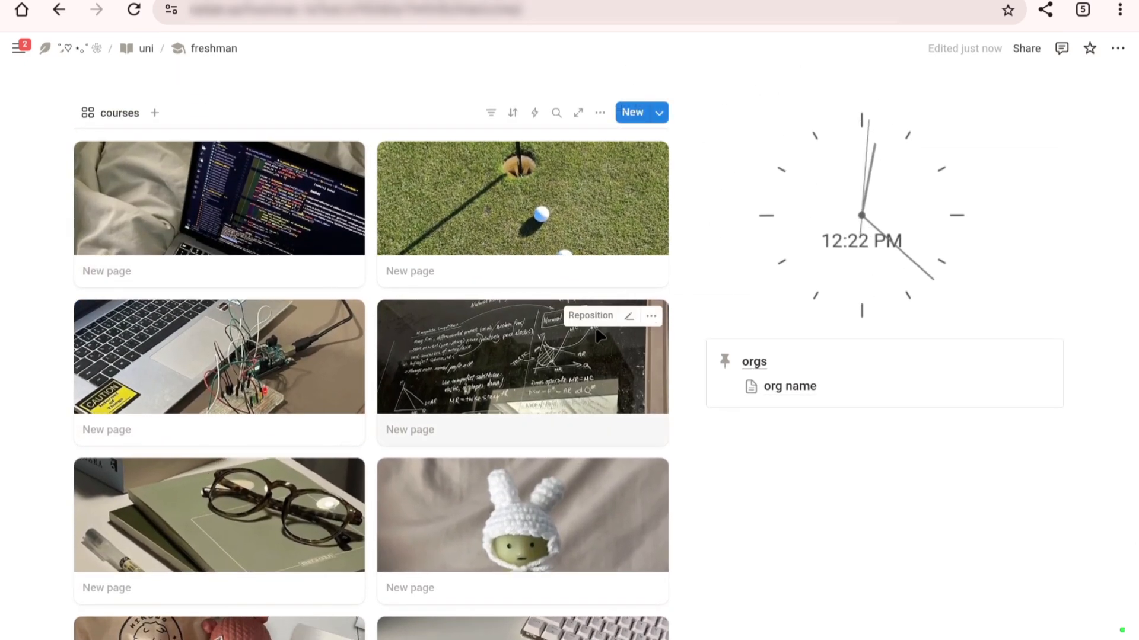
{"action": "scroll", "coordinate": [600, 336], "scroll_direction": "up", "scroll_amount": 2}
{"action": "scroll", "coordinate": [600, 336], "scroll_direction": "down", "scroll_amount": 8}
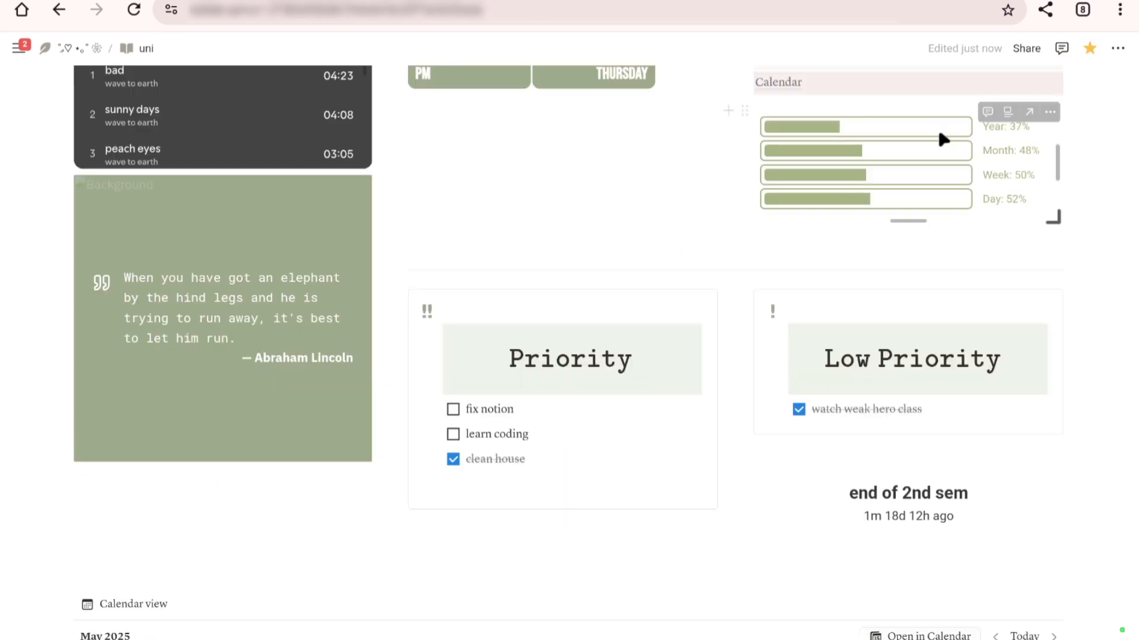
{"action": "scroll", "coordinate": [907, 202], "scroll_direction": "up", "scroll_amount": 10}
{"action": "scroll", "coordinate": [908, 202], "scroll_direction": "down", "scroll_amount": 3}
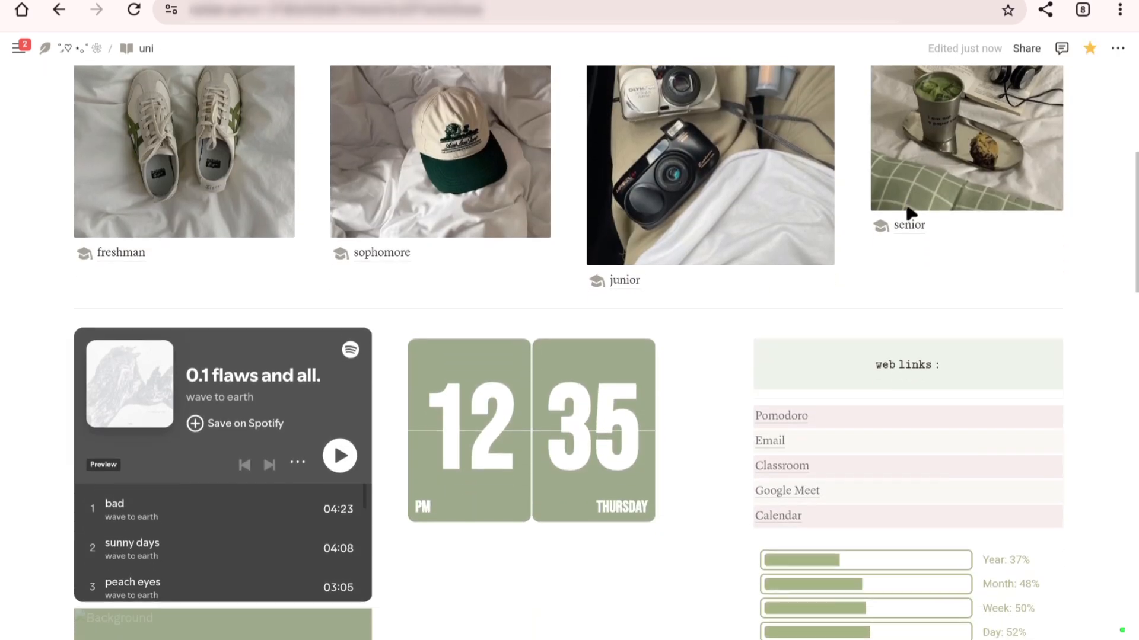
Step: On the uni page, enlarge the flip clock to its column's full width and place the "end of 2nd sem" countdown beneath it
{"action": "scroll", "coordinate": [910, 213], "scroll_direction": "down", "scroll_amount": 4}
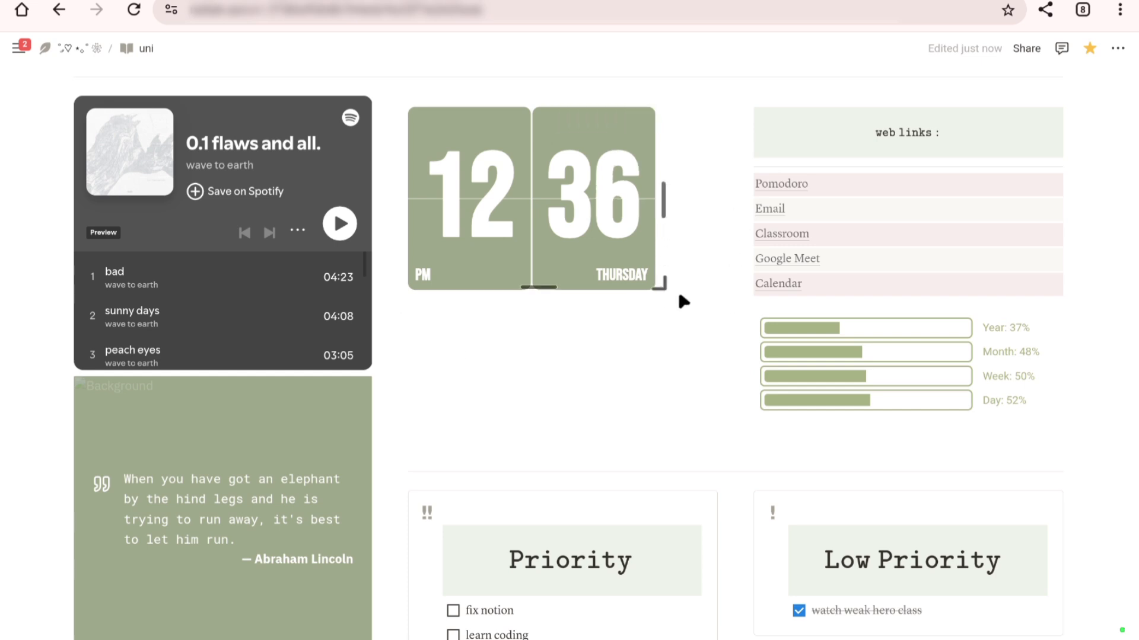
{"action": "left_click_drag", "start_coordinate": [676, 297], "coordinate": [708, 359]}
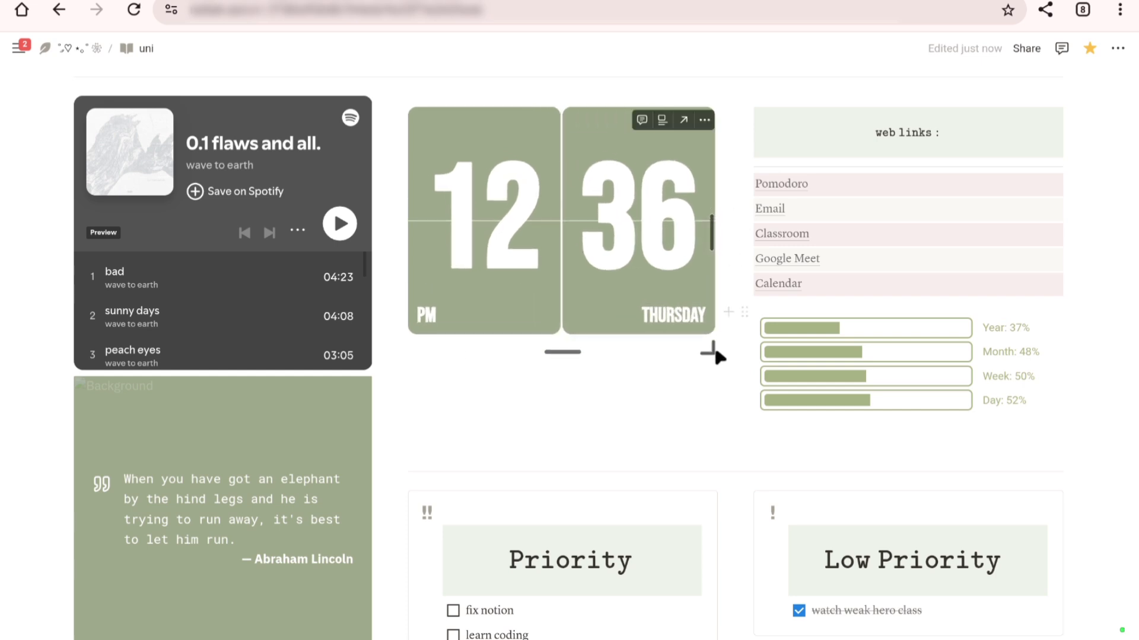
{"action": "scroll", "coordinate": [784, 350], "scroll_direction": "down", "scroll_amount": 3}
{"action": "left_click_drag", "start_coordinate": [745, 477], "coordinate": [487, 182]}
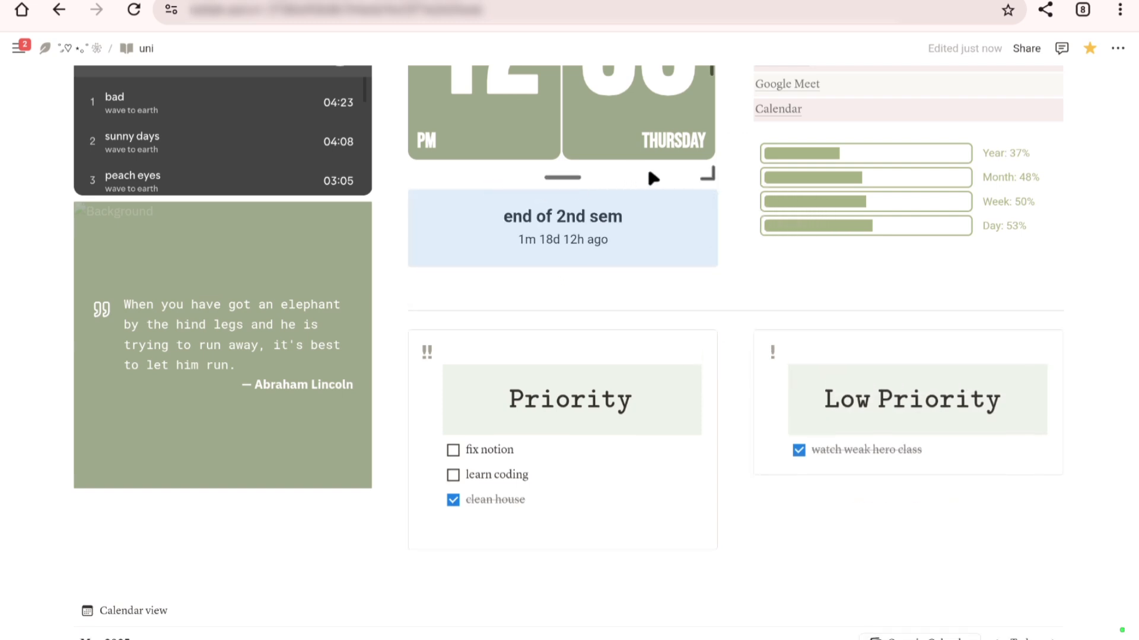
Step: Delete the empty text line below the progress bars on the uni page
{"action": "left_click", "coordinate": [863, 274]}
{"action": "scroll", "coordinate": [1103, 207], "scroll_direction": "up", "scroll_amount": 3}
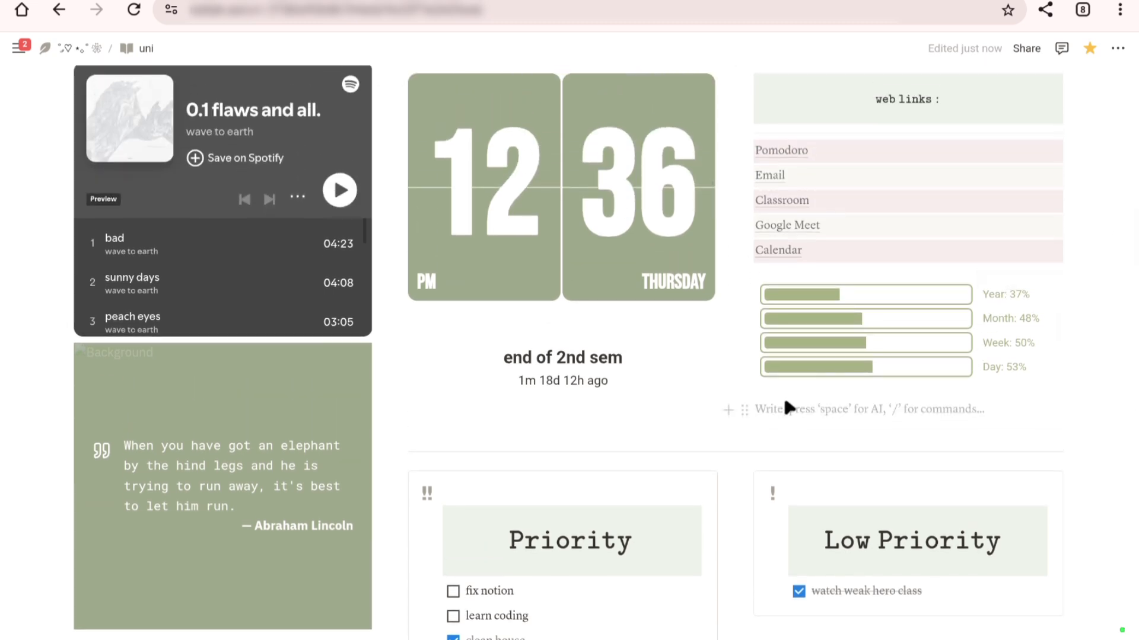
{"action": "key", "text": "BackSpace"}
{"action": "left_click", "coordinate": [611, 419]}
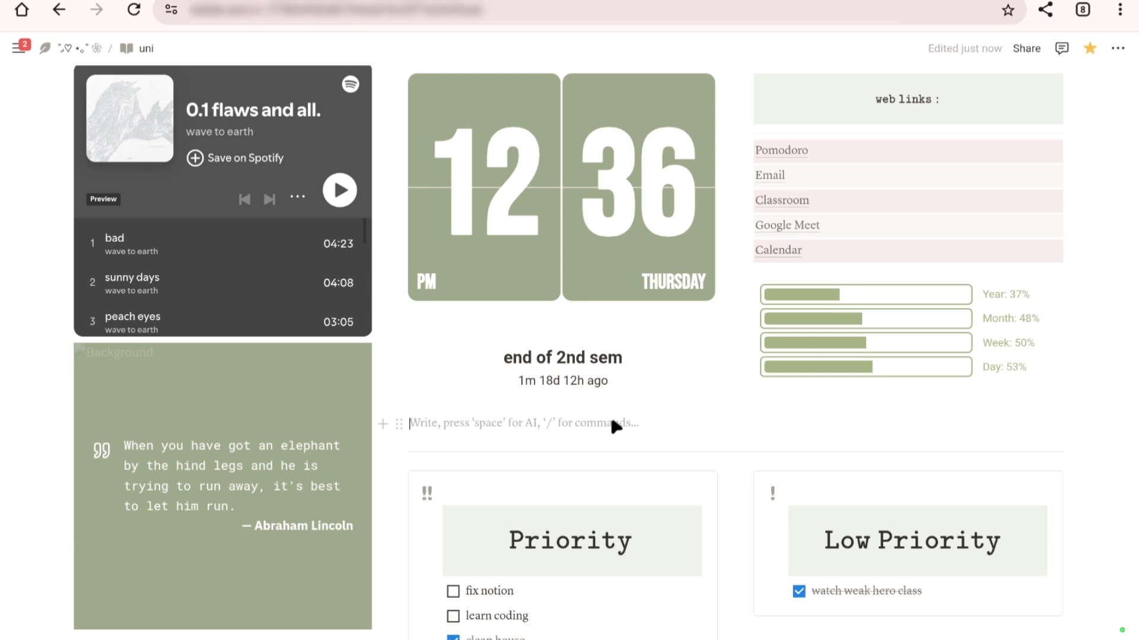
{"action": "left_click", "coordinate": [584, 397]}
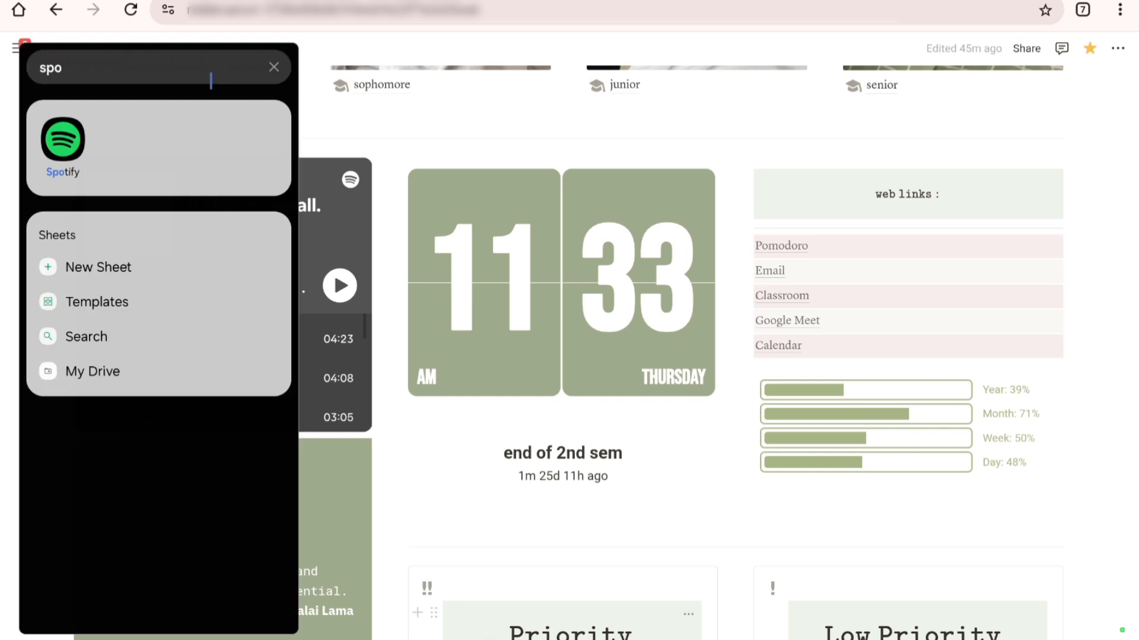
Step: Switch to Spotify, copy the share link of the album "0.1 flaws and all.", and open the album embed's block options in Notion
{"action": "left_click", "coordinate": [63, 142]}
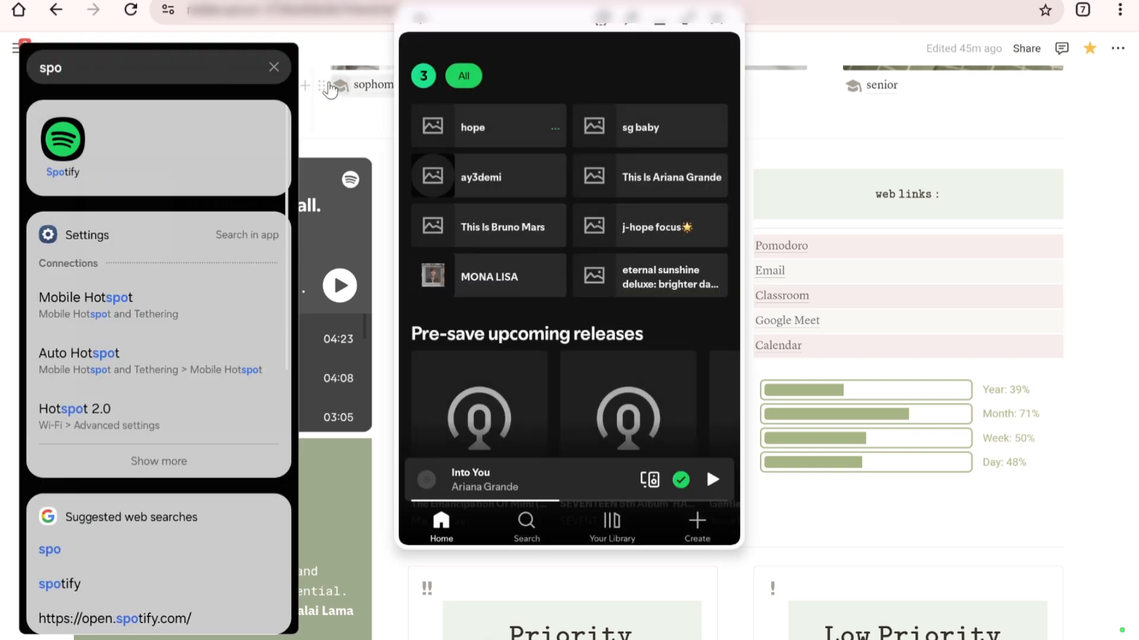
{"action": "left_click", "coordinate": [274, 70]}
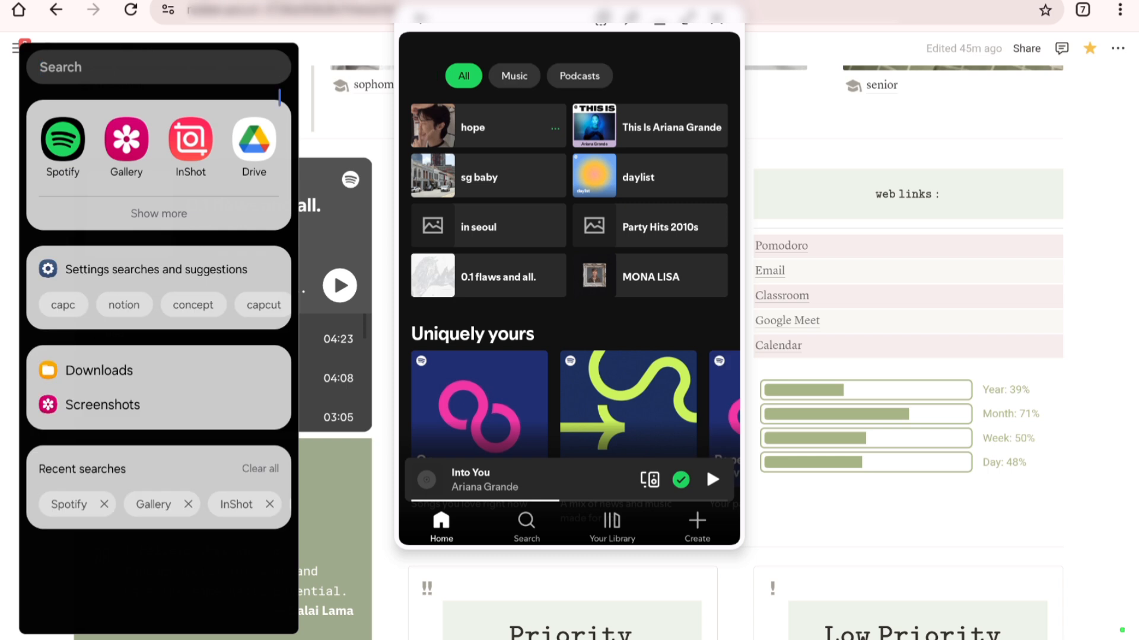
{"action": "left_click", "coordinate": [485, 27]}
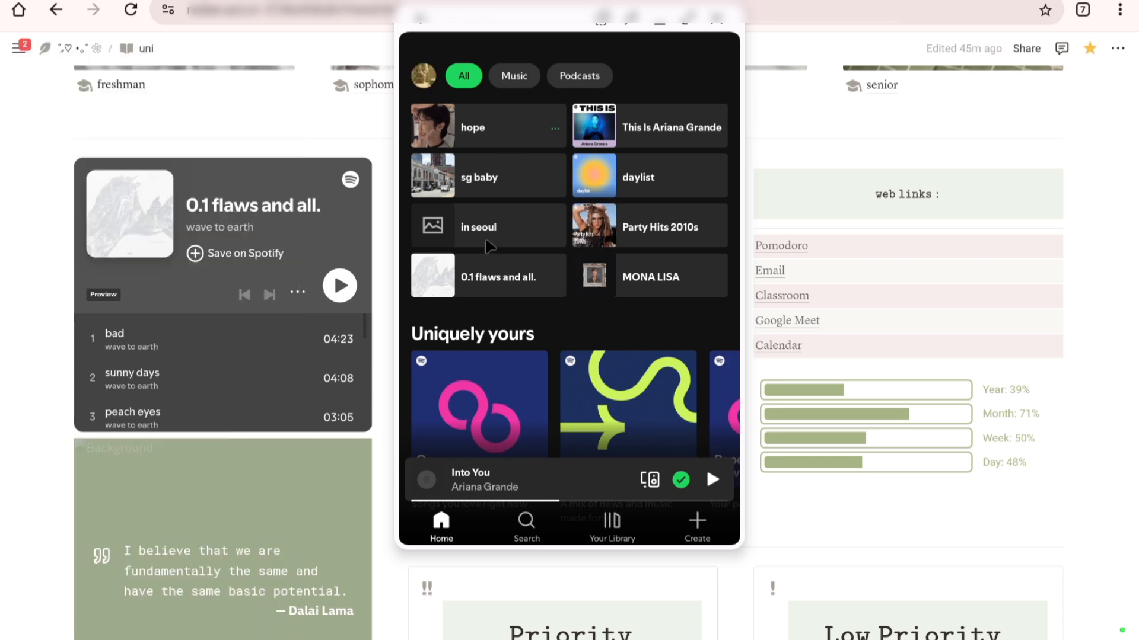
{"action": "left_click", "coordinate": [504, 274]}
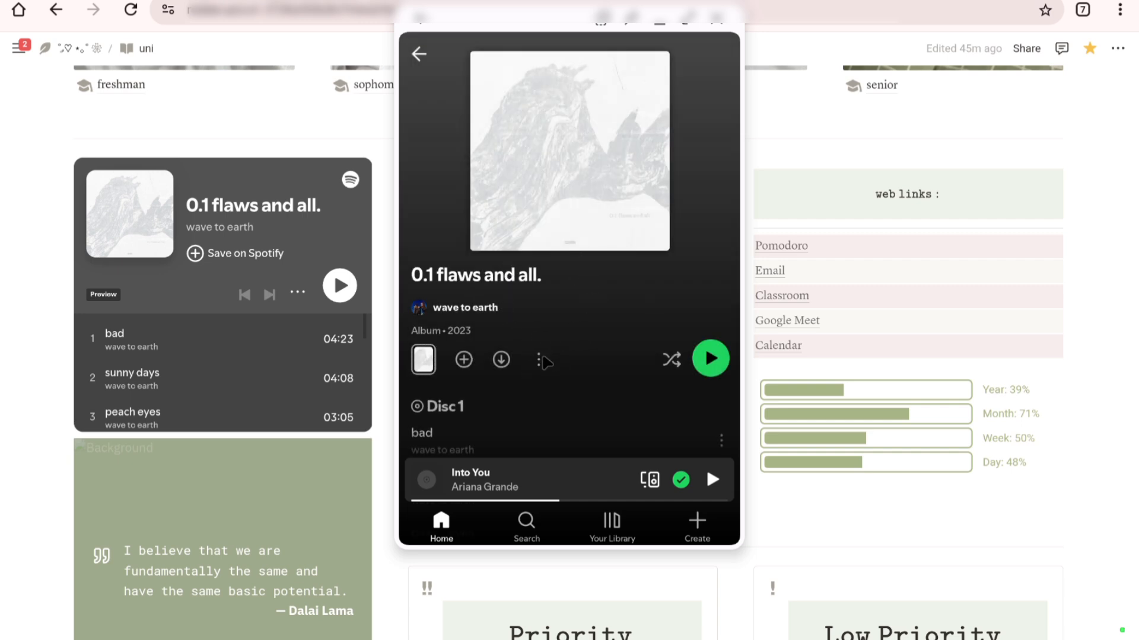
{"action": "left_click", "coordinate": [538, 357]}
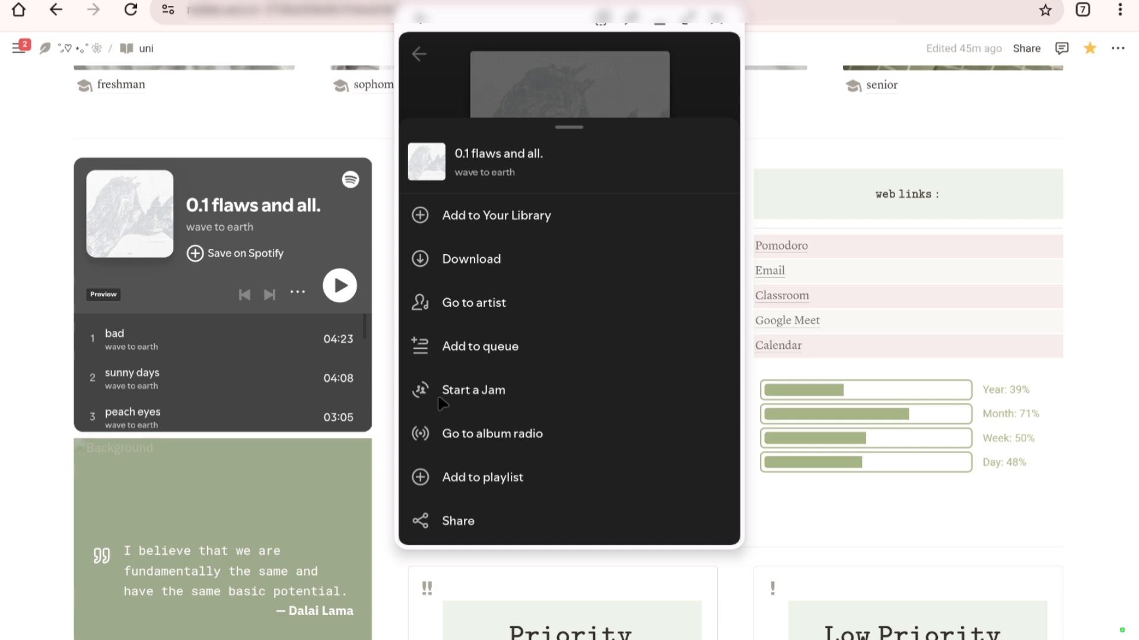
{"action": "left_click", "coordinate": [431, 521]}
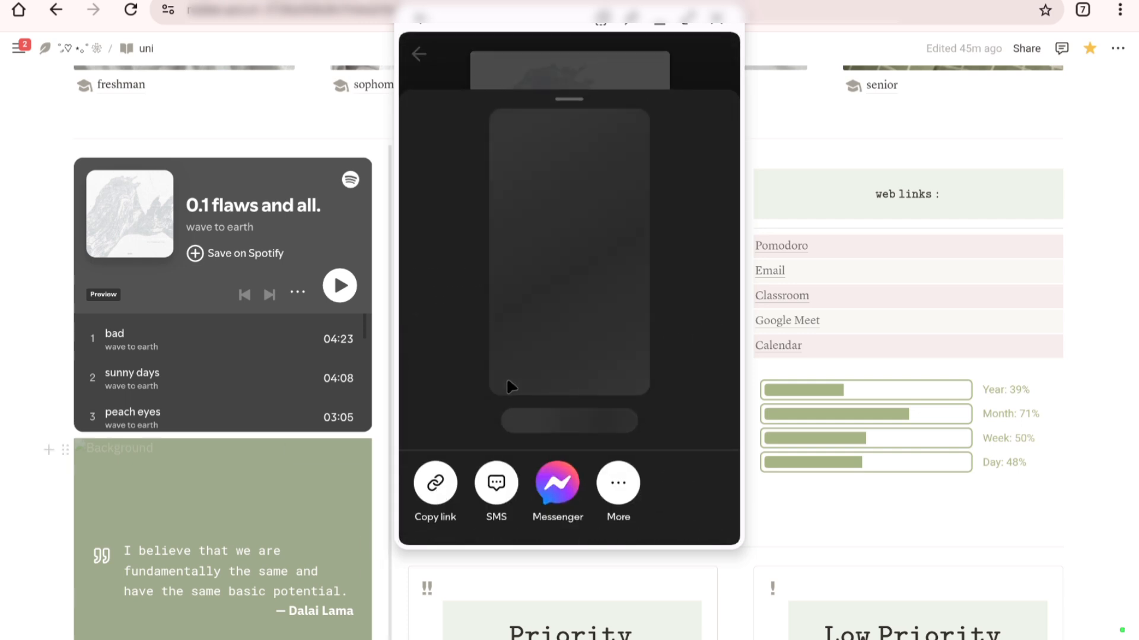
{"action": "left_click", "coordinate": [436, 485]}
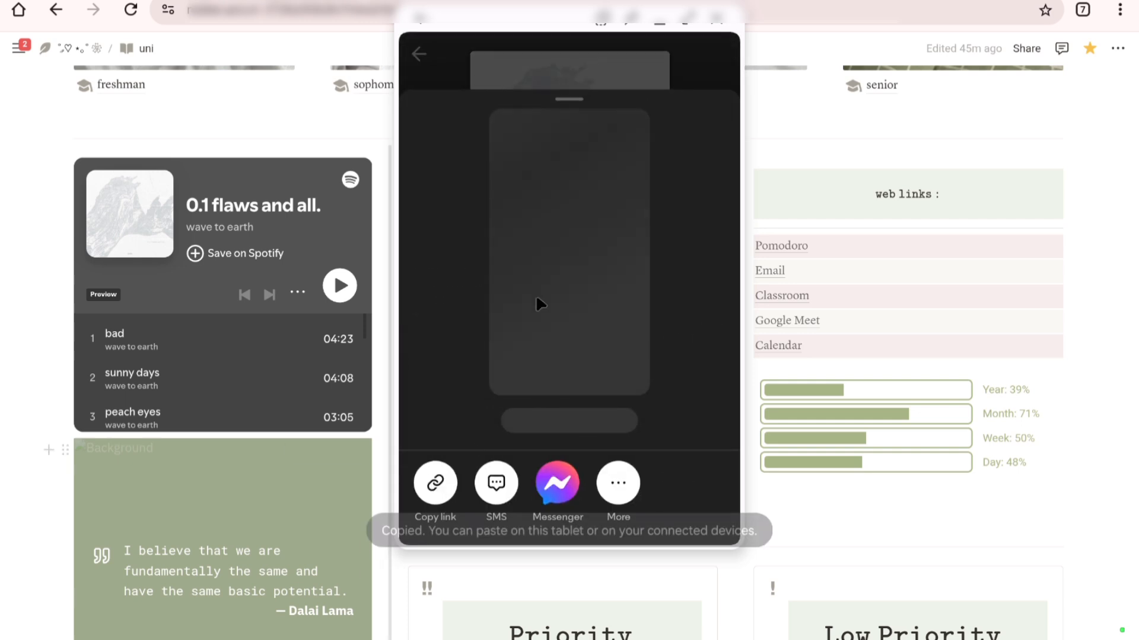
{"action": "left_click", "coordinate": [66, 170]}
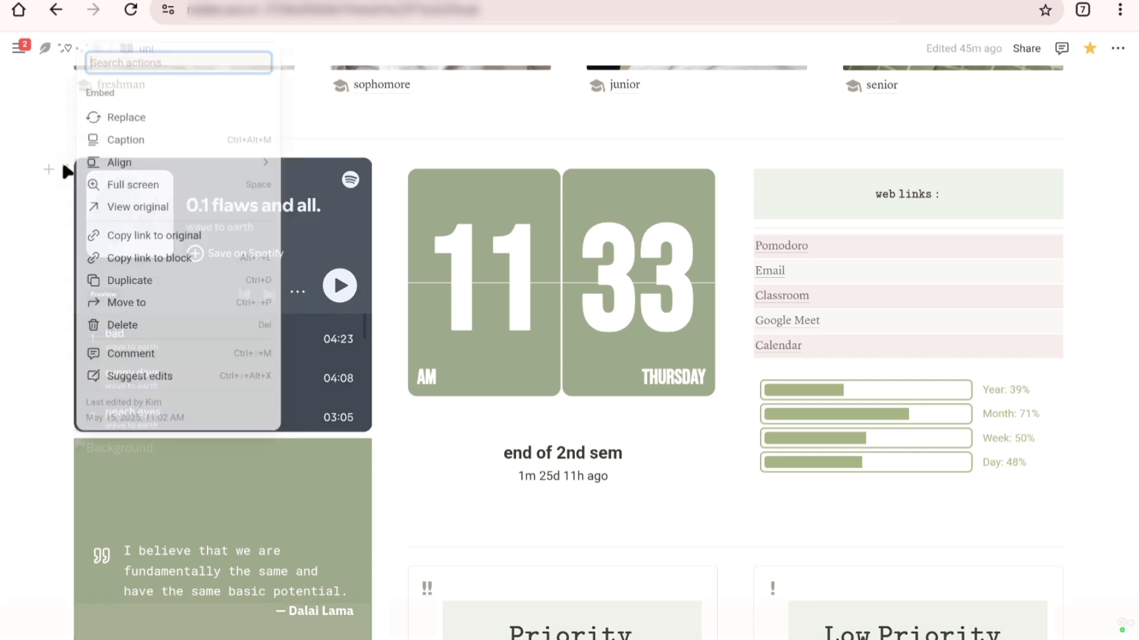
Step: Copy the share link of the "hope" playlist in Spotify and close the Spotify window
{"action": "scroll", "coordinate": [385, 147], "scroll_direction": "down", "scroll_amount": 2}
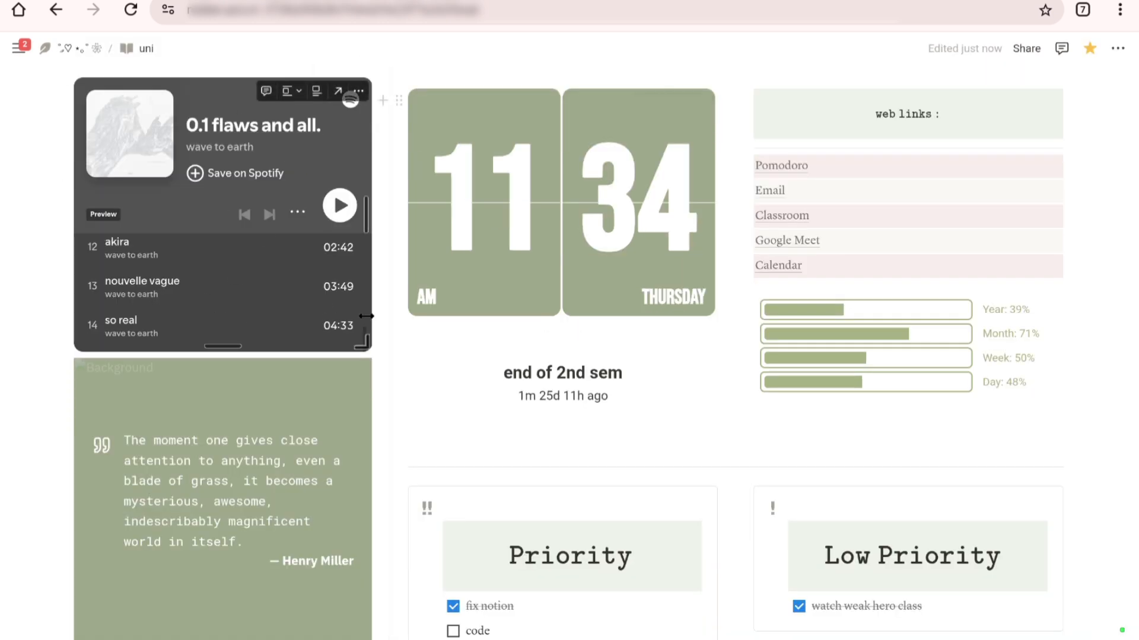
{"action": "scroll", "coordinate": [126, 387], "scroll_direction": "down", "scroll_amount": 5}
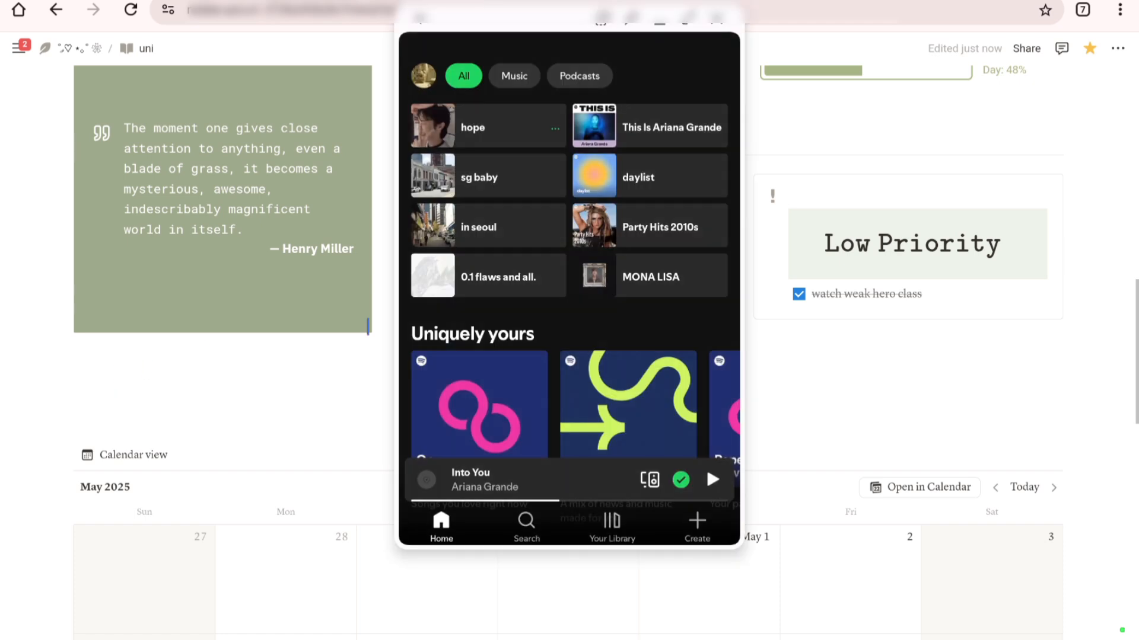
{"action": "left_click", "coordinate": [545, 134]}
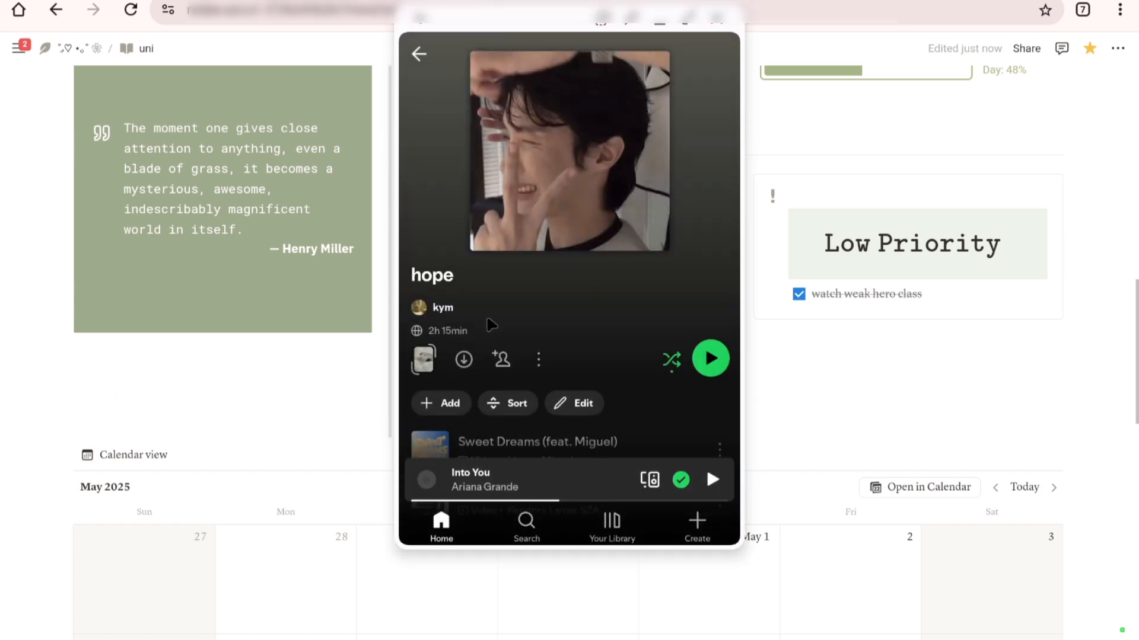
{"action": "left_click", "coordinate": [504, 358]}
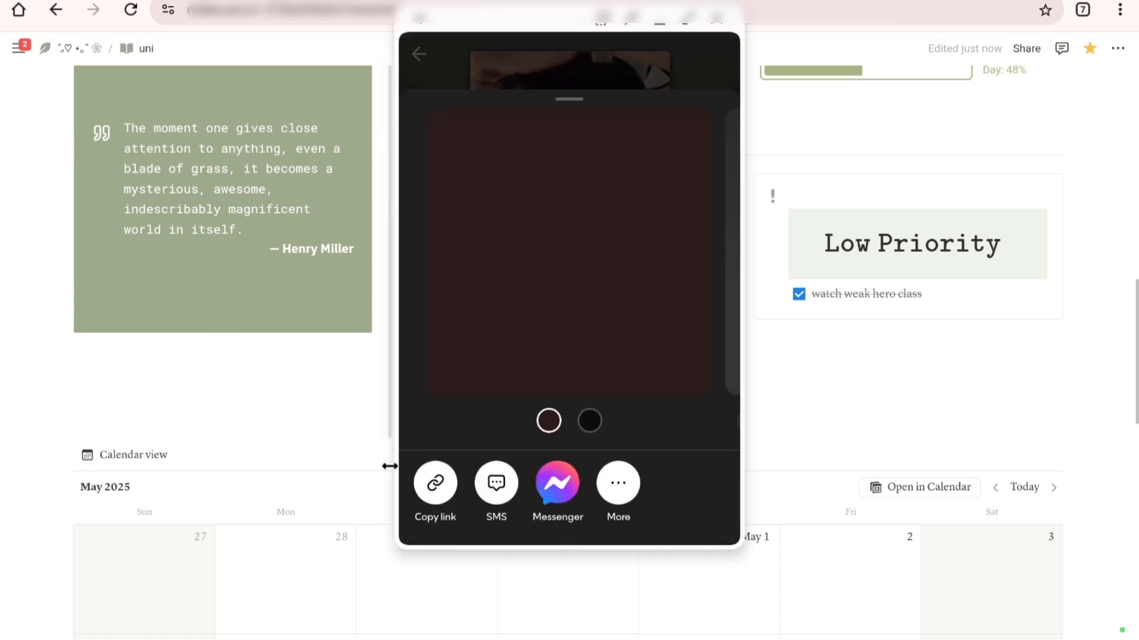
{"action": "left_click", "coordinate": [439, 481]}
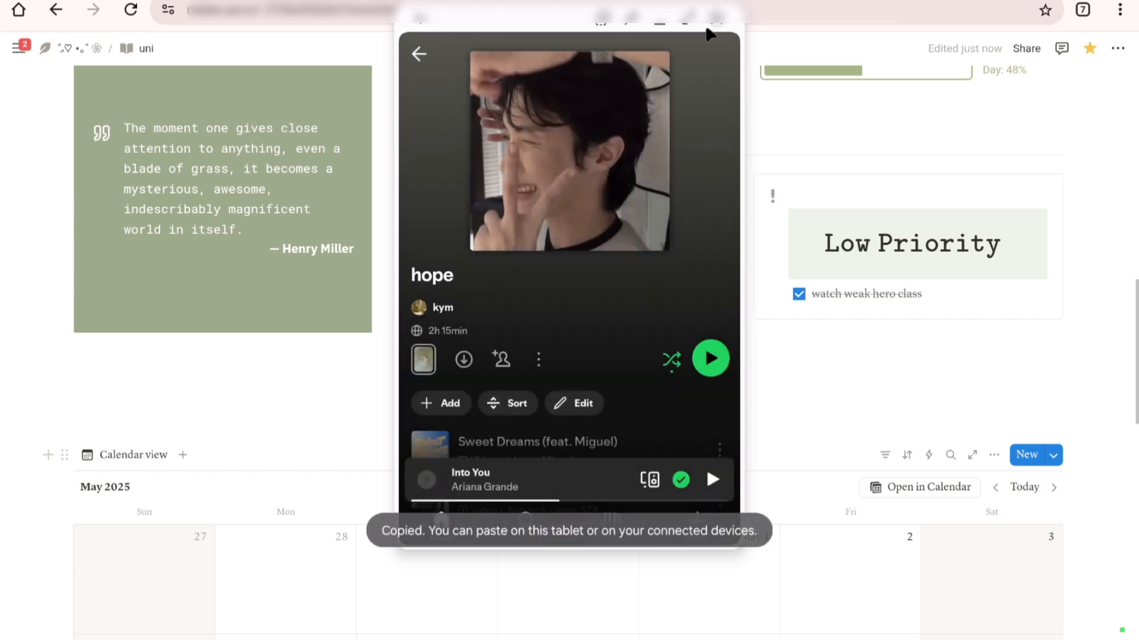
{"action": "left_click", "coordinate": [664, 23]}
Step: Paste the playlist link below the quote widget on the uni page as an embed and review the page layout
{"action": "left_click", "coordinate": [110, 363]}
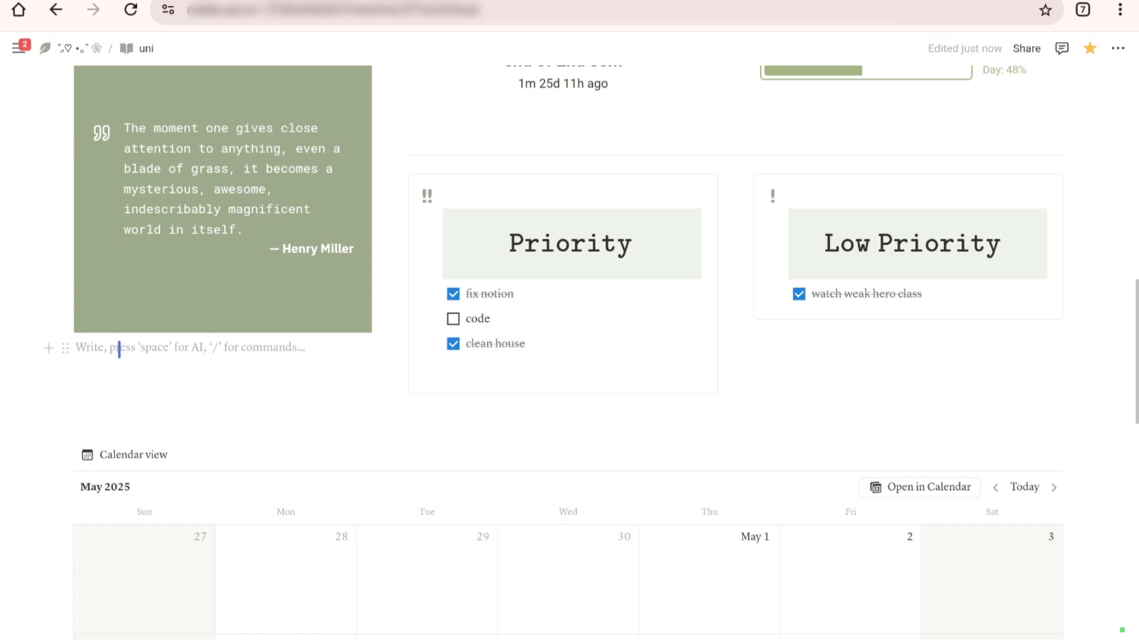
{"action": "key", "text": "ctrl+v"}
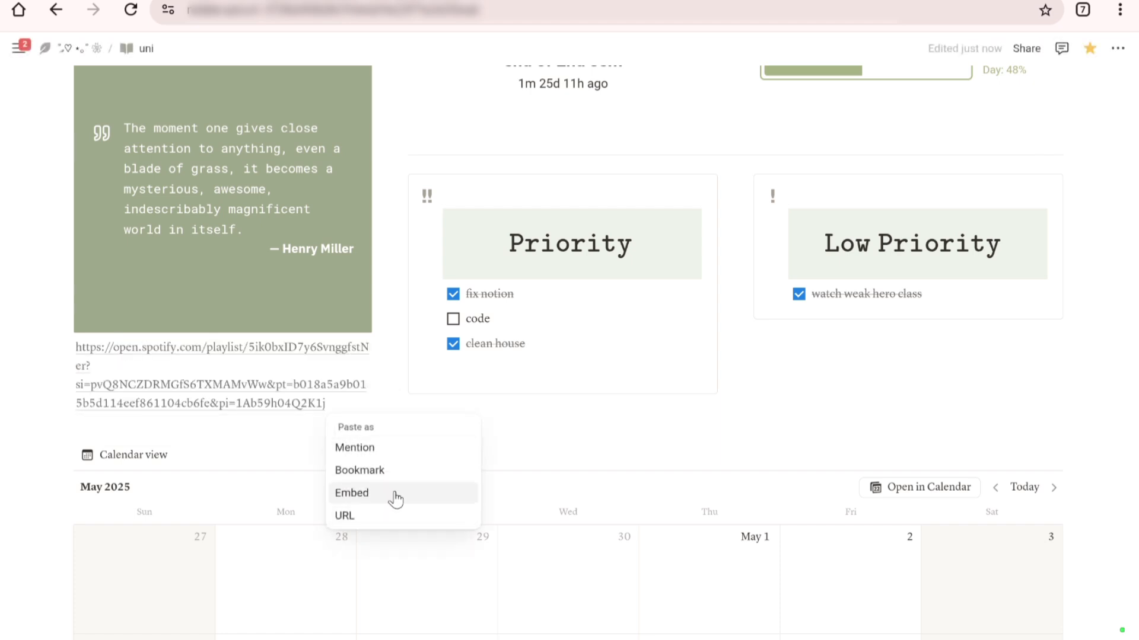
{"action": "left_click", "coordinate": [395, 497]}
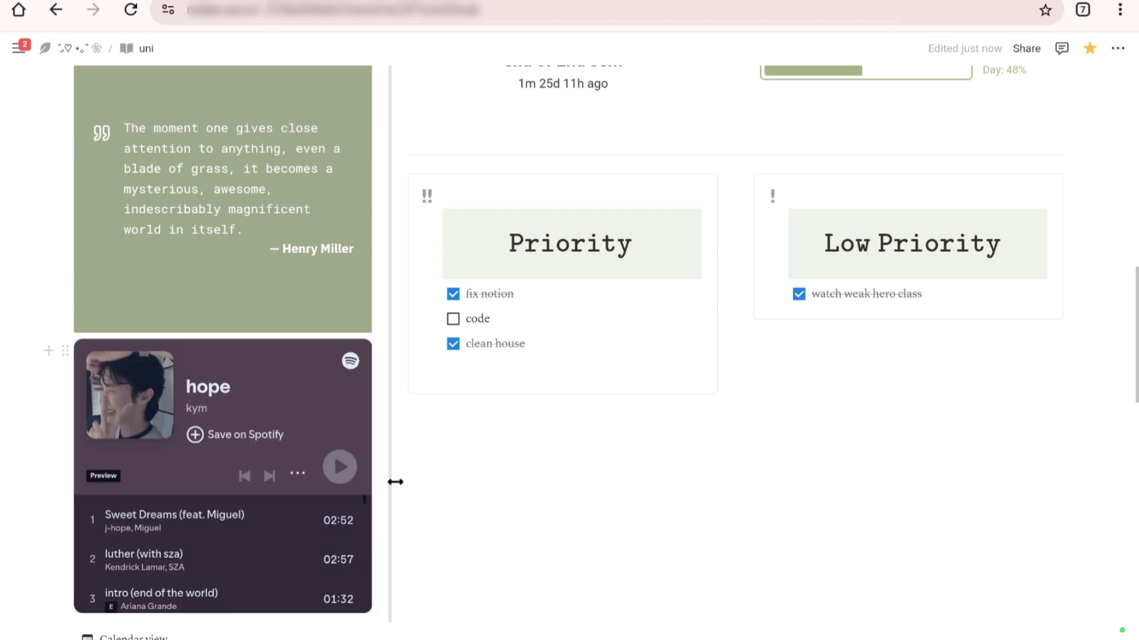
{"action": "left_click", "coordinate": [439, 500]}
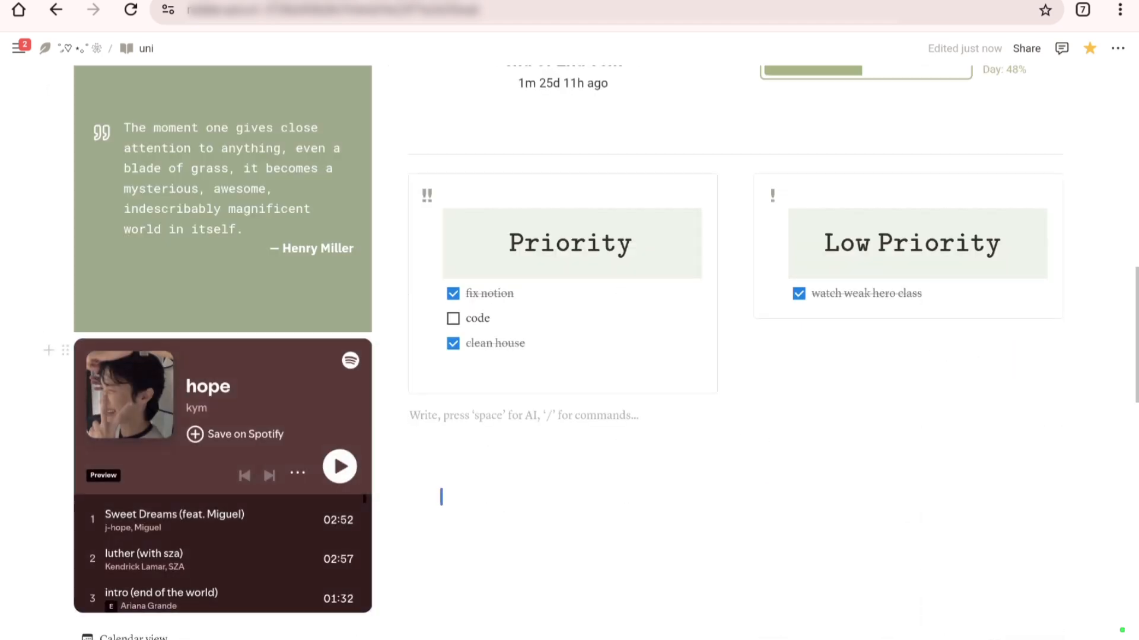
{"action": "scroll", "coordinate": [399, 472], "scroll_direction": "down", "scroll_amount": 1}
{"action": "scroll", "coordinate": [398, 469], "scroll_direction": "up", "scroll_amount": 5}
{"action": "scroll", "coordinate": [398, 468], "scroll_direction": "up", "scroll_amount": 5}
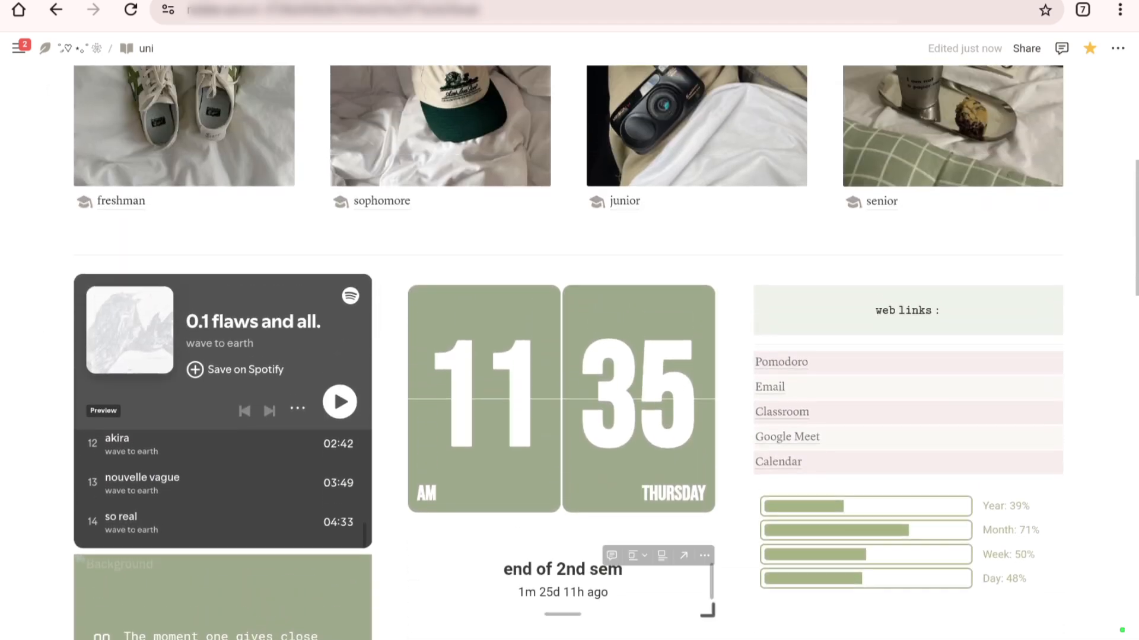
{"action": "scroll", "coordinate": [711, 208], "scroll_direction": "down", "scroll_amount": 5}
{"action": "scroll", "coordinate": [711, 209], "scroll_direction": "down", "scroll_amount": 5}
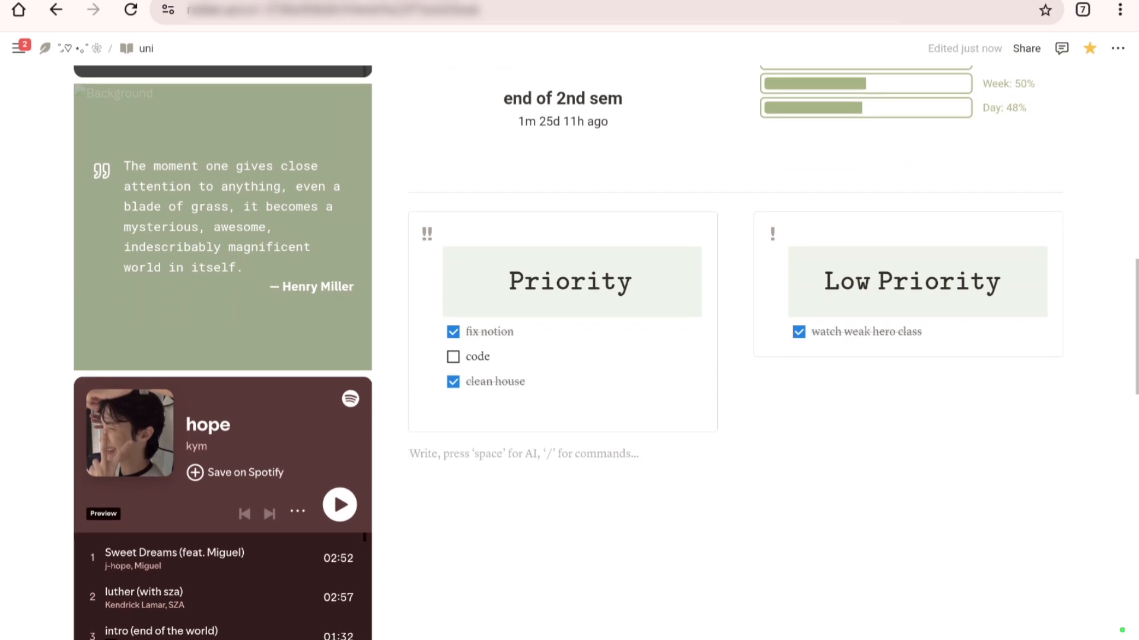
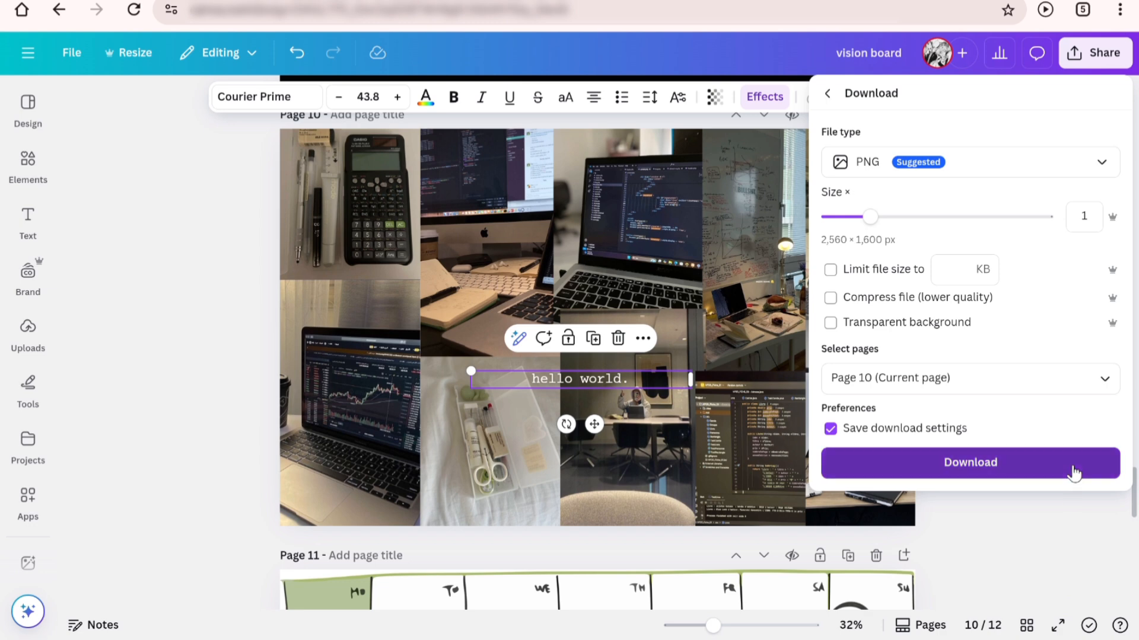
Step: Download page 10 of the Canva vision board as a PNG and upload it as the uni page's cover in Notion
{"action": "left_click", "coordinate": [1071, 469]}
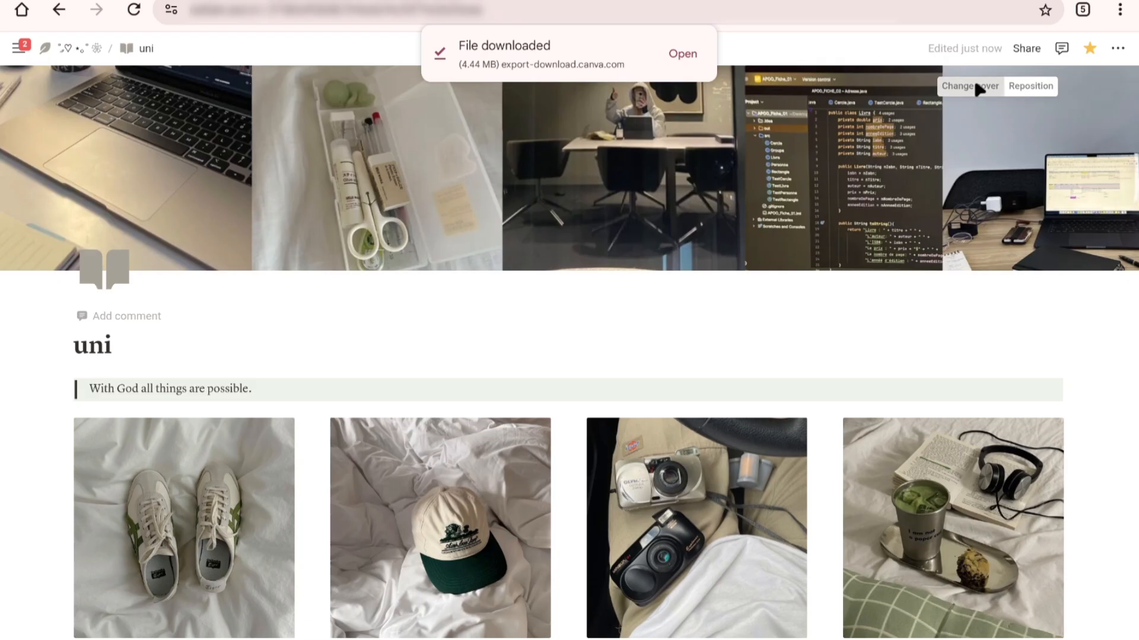
{"action": "left_click", "coordinate": [975, 84]}
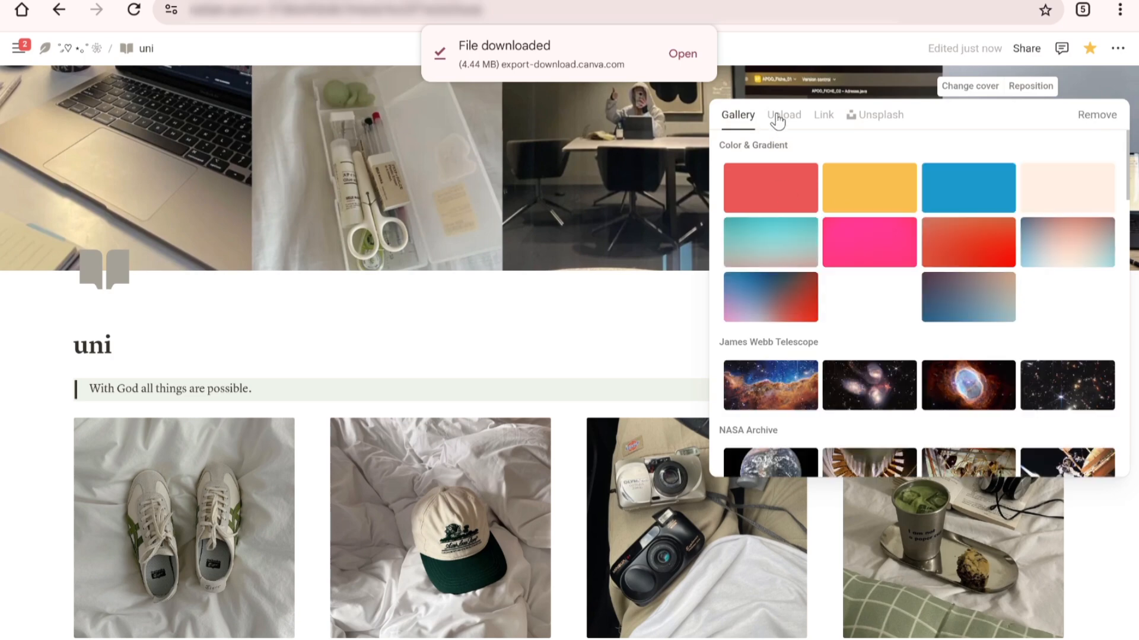
{"action": "left_click", "coordinate": [778, 119]}
{"action": "left_click", "coordinate": [813, 154]}
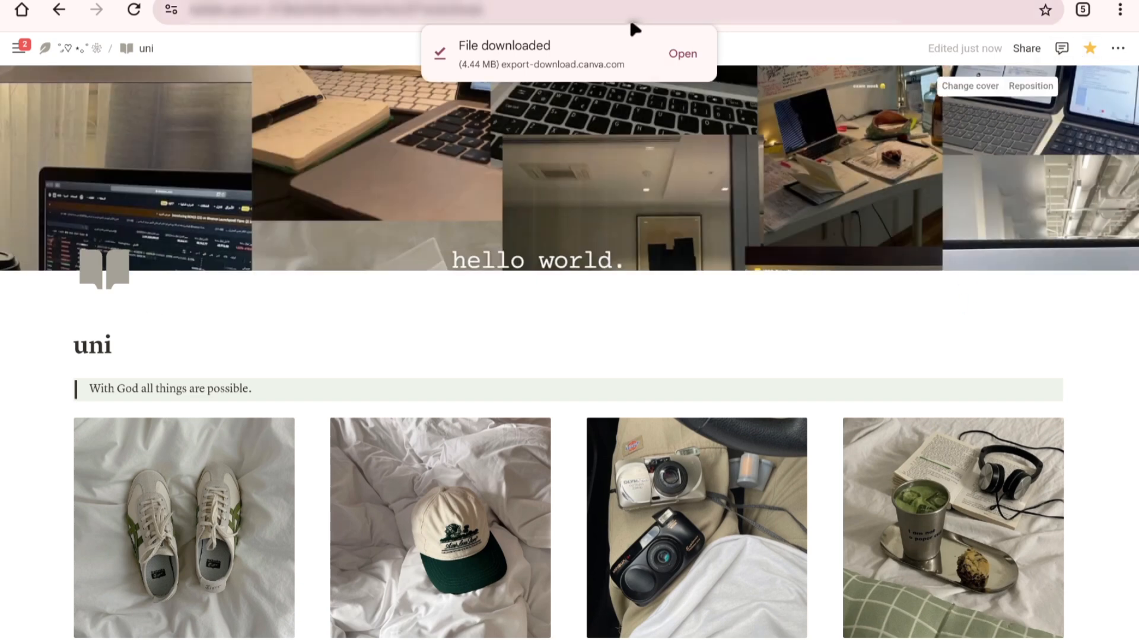
Step: Reposition the uni page cover so the "hello world." text sits near the banner's upper edge, and save the position
{"action": "left_click", "coordinate": [1042, 90]}
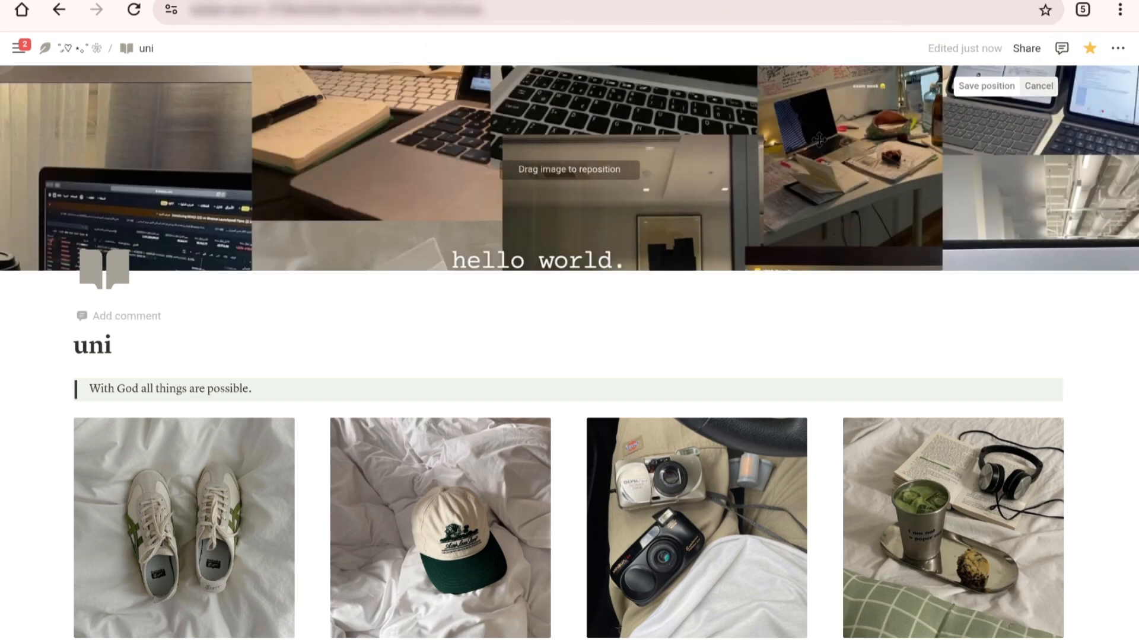
{"action": "left_click_drag", "start_coordinate": [713, 196], "coordinate": [720, 118]}
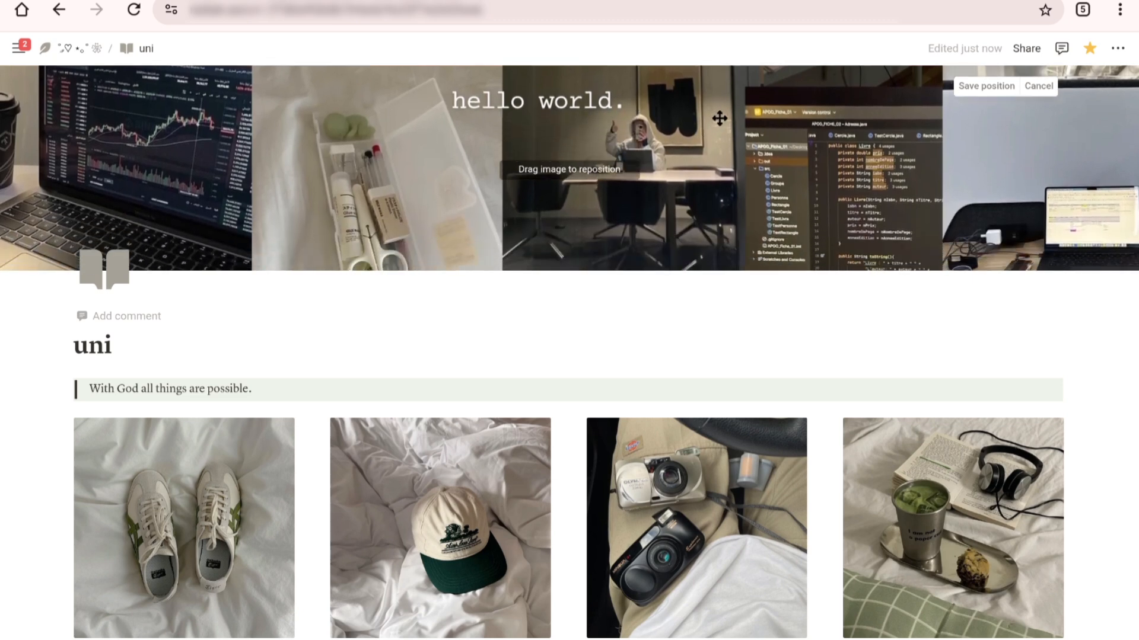
{"action": "left_click", "coordinate": [986, 86]}
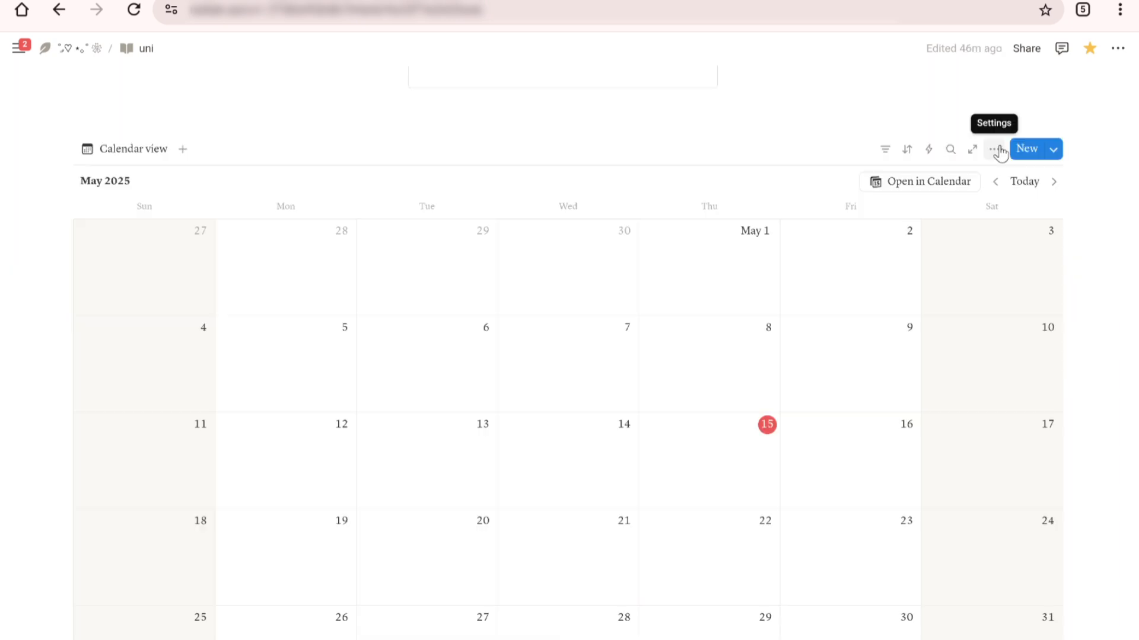
Step: Show the Tags property in the uni page's calendar view and rename it "course"
{"action": "left_click", "coordinate": [1000, 151]}
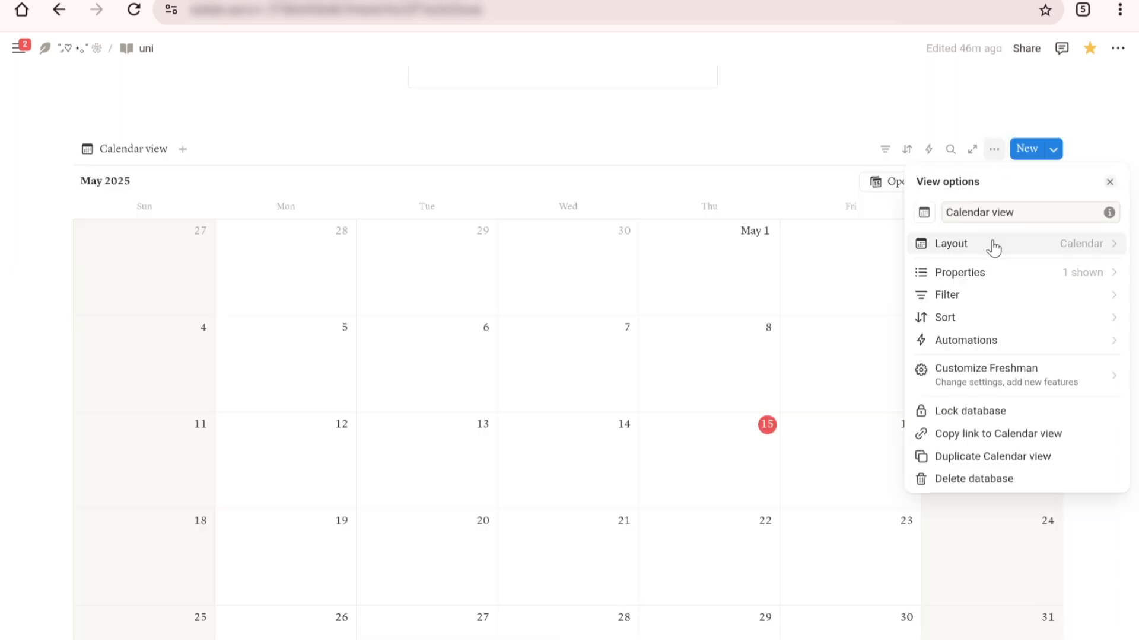
{"action": "left_click", "coordinate": [1008, 272]}
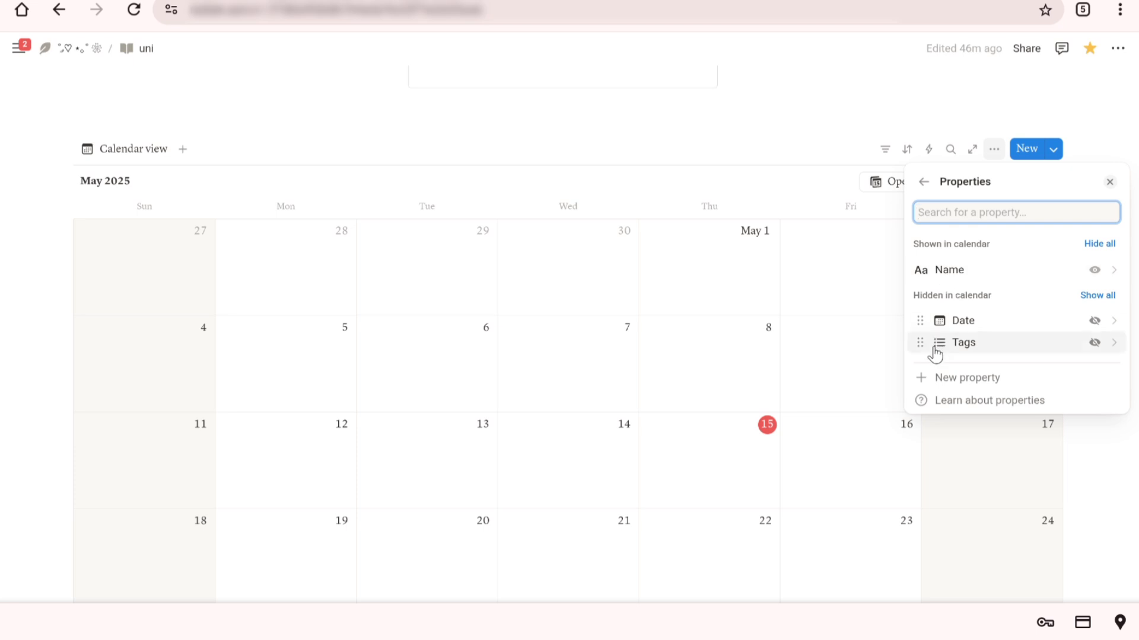
{"action": "left_click_drag", "start_coordinate": [943, 337], "coordinate": [953, 298]}
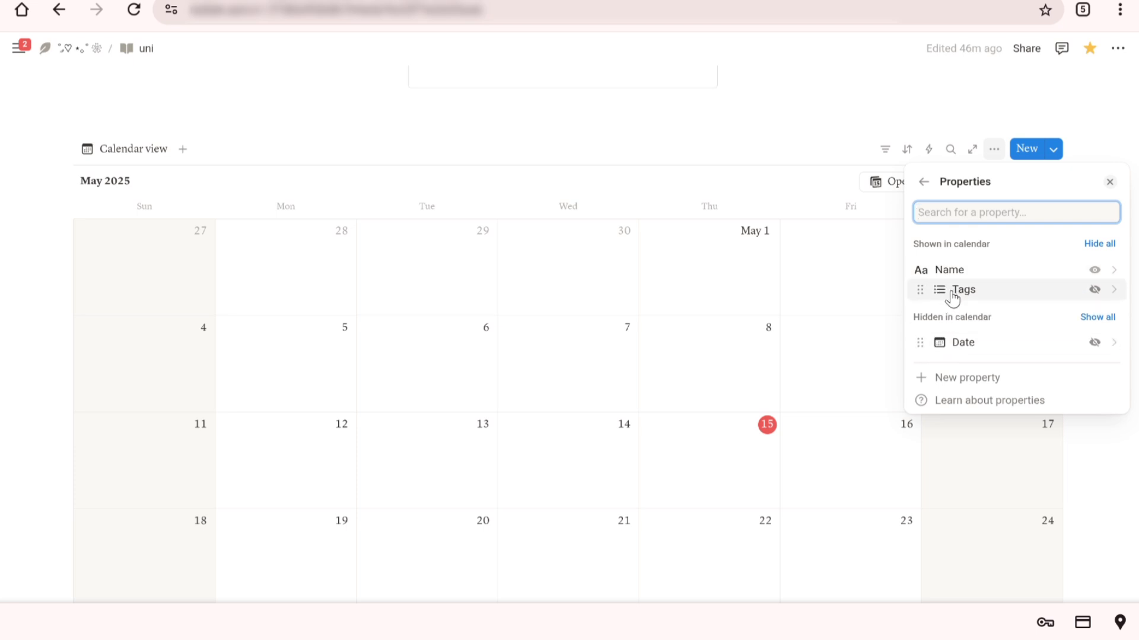
{"action": "left_click", "coordinate": [944, 296]}
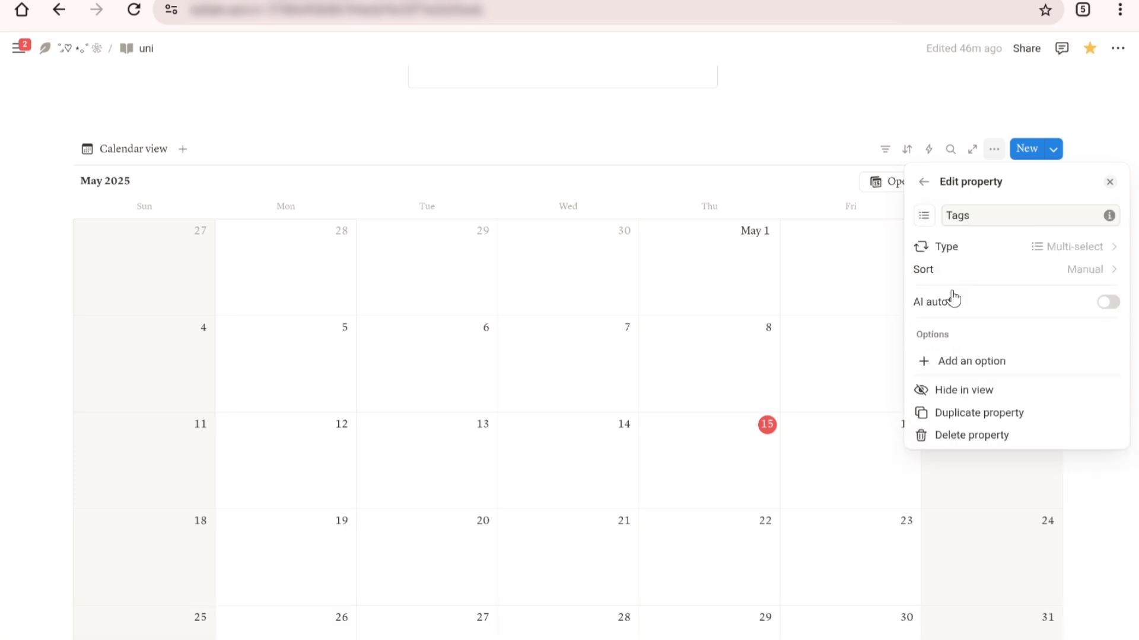
{"action": "double_click", "coordinate": [973, 217]}
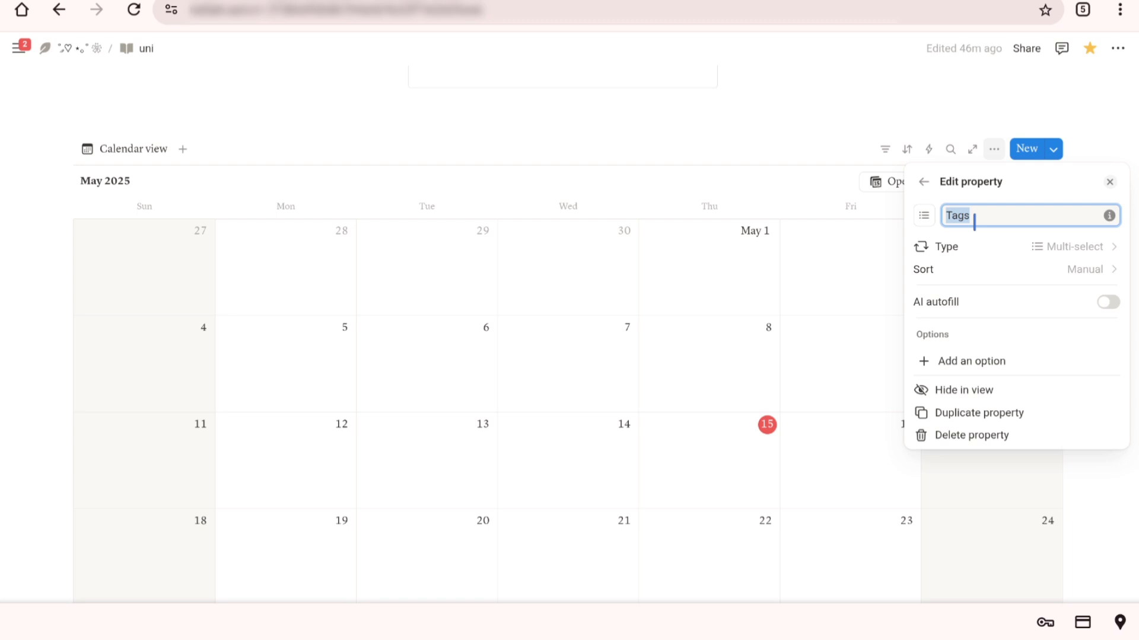
{"action": "type", "text": "course"}
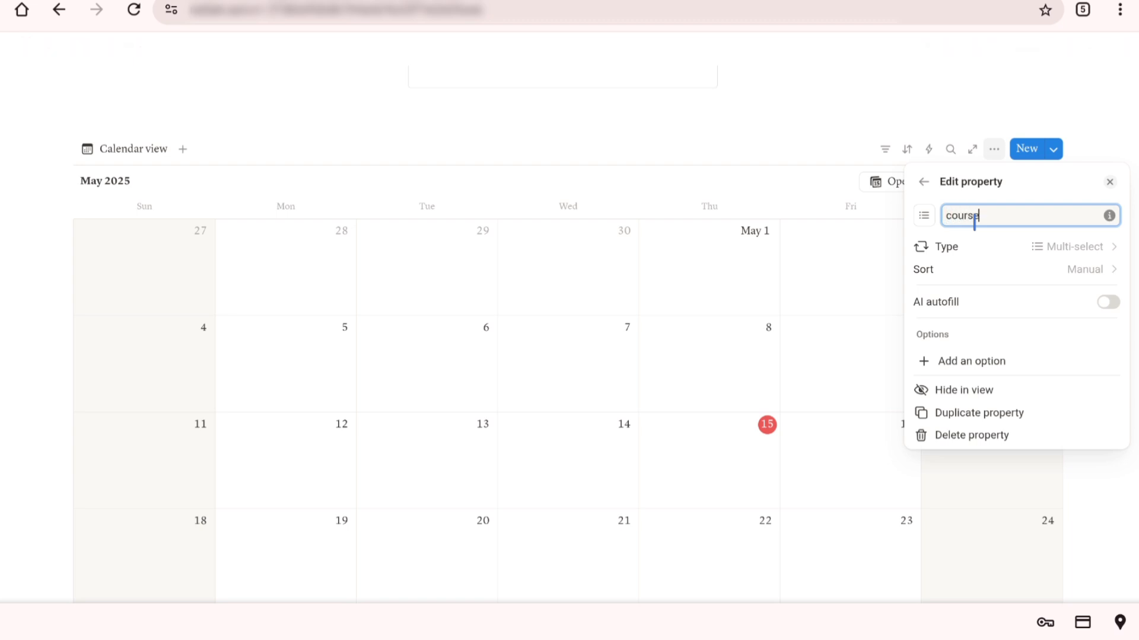
{"action": "left_click", "coordinate": [925, 216]}
{"action": "left_click", "coordinate": [925, 216]}
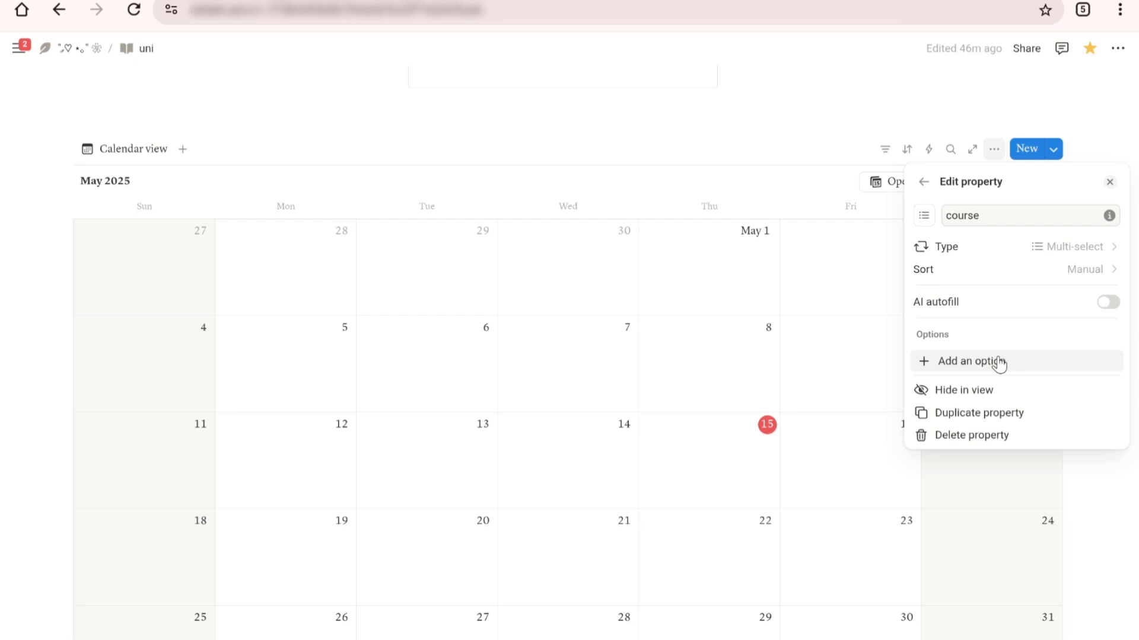
{"action": "left_click", "coordinate": [920, 188]}
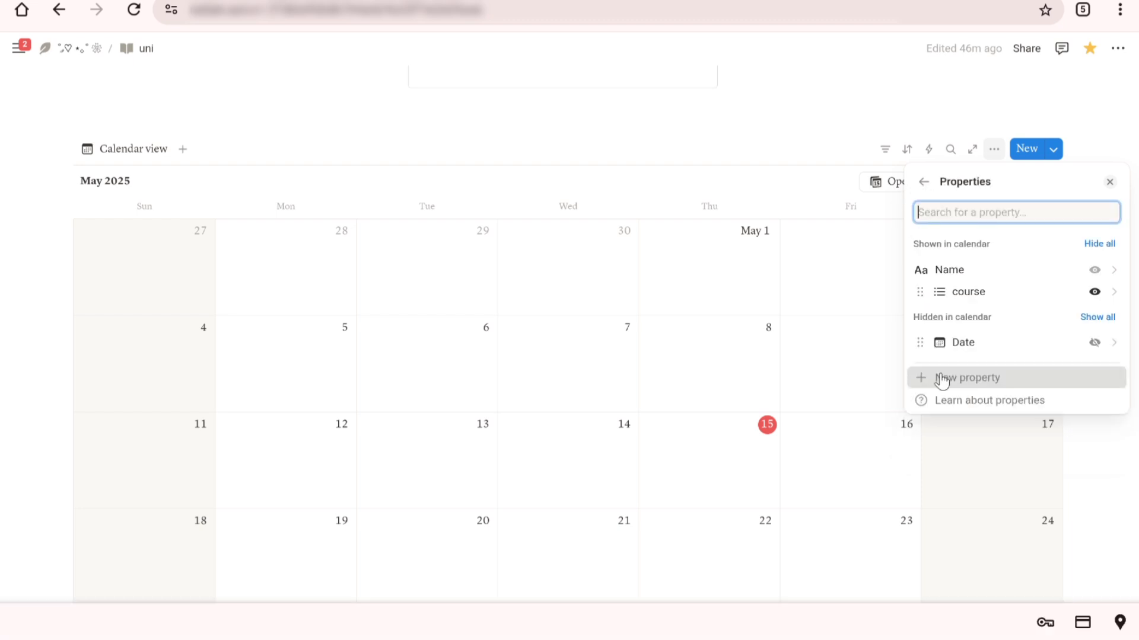
Step: Add a Status-type property to the calendar database and name it "status" in lowercase
{"action": "left_click", "coordinate": [940, 378]}
{"action": "type", "text": "statu"}
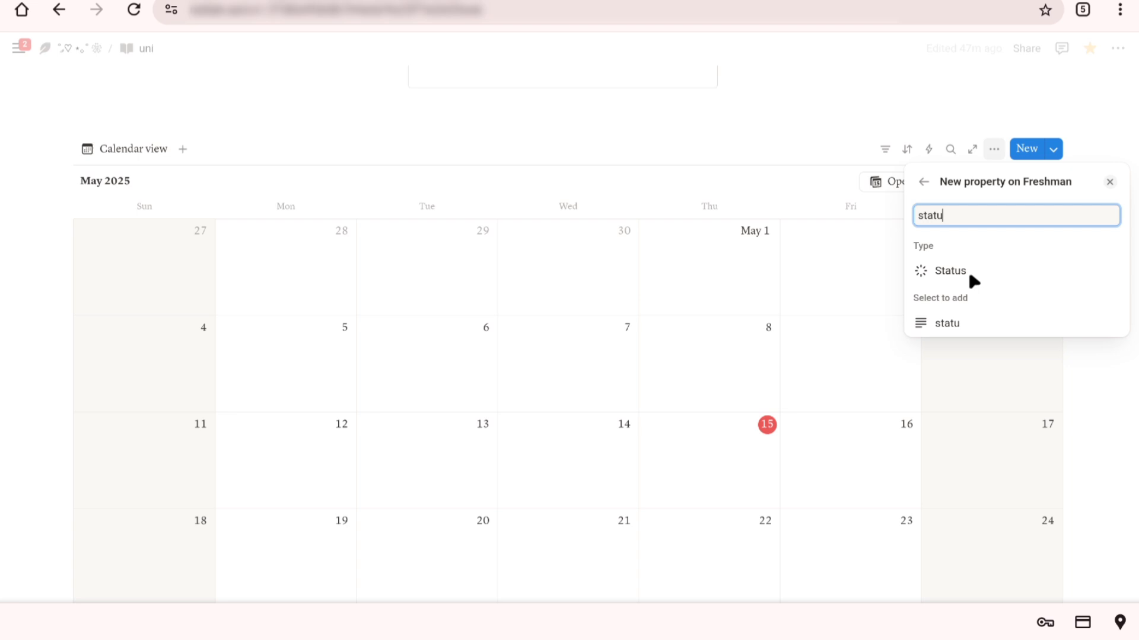
{"action": "left_click", "coordinate": [970, 274]}
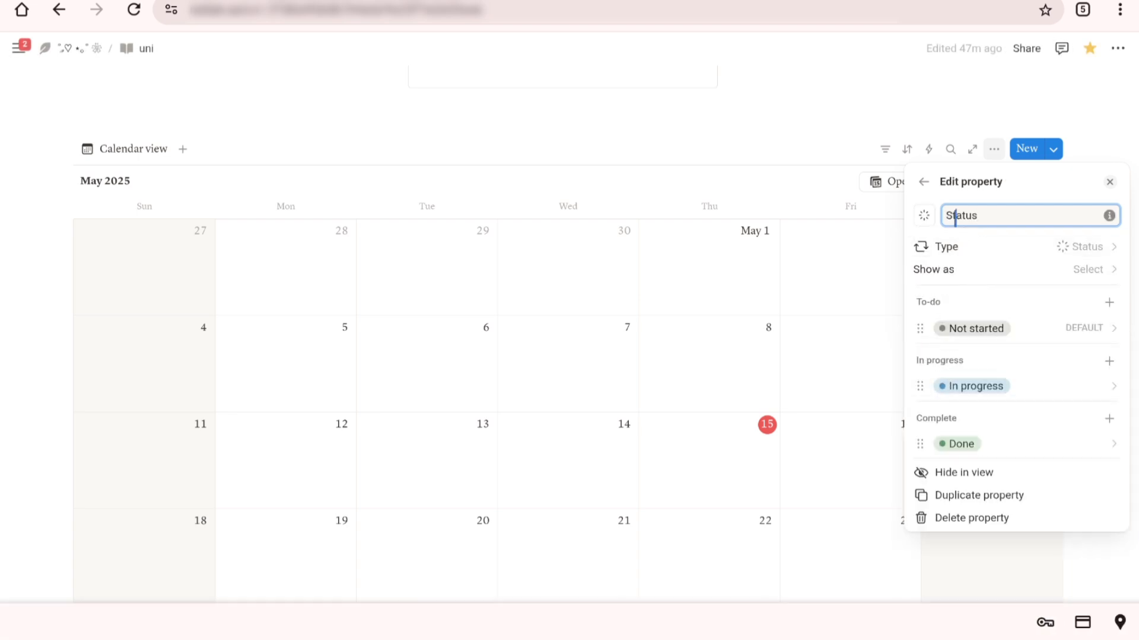
{"action": "left_click", "coordinate": [955, 218]}
{"action": "key", "text": "BackSpace"}
{"action": "type", "text": "s"}
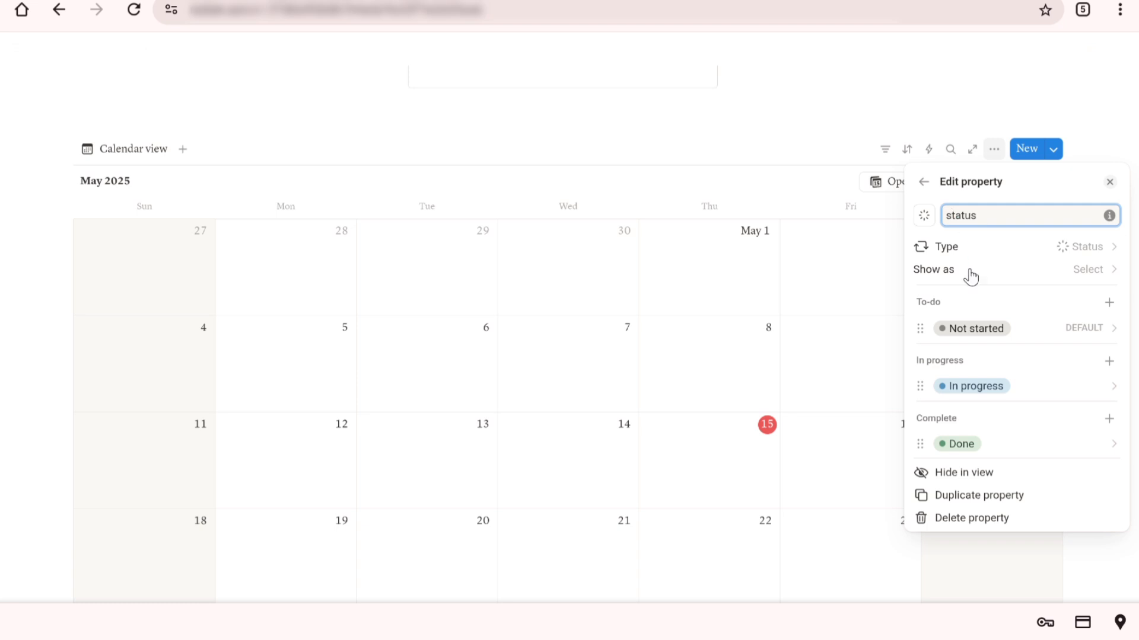
{"action": "left_click", "coordinate": [923, 186]}
Step: Add a relation property linked to the "year 1 - sem 1 courses" database and close the view options
{"action": "left_click", "coordinate": [934, 422]}
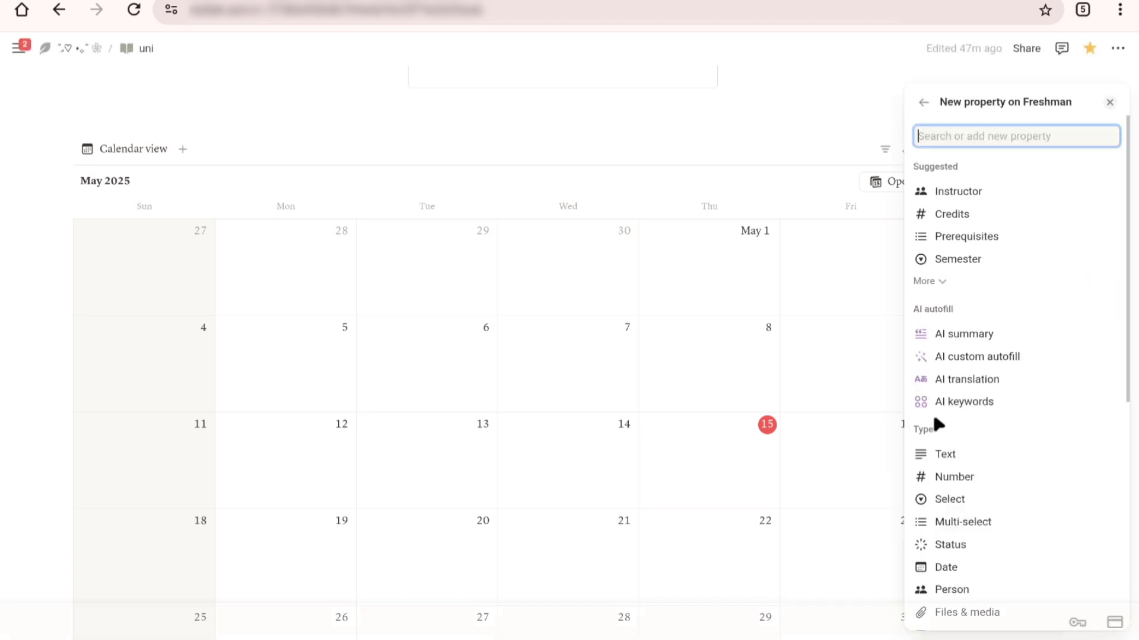
{"action": "scroll", "coordinate": [949, 430], "scroll_direction": "down", "scroll_amount": 5}
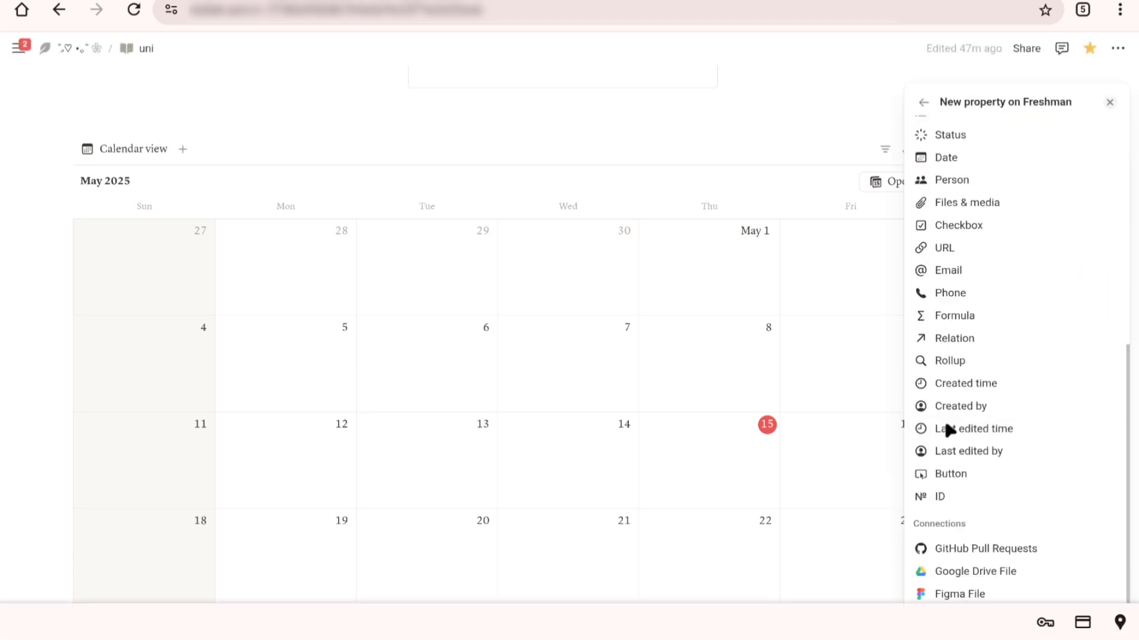
{"action": "left_click", "coordinate": [959, 339]}
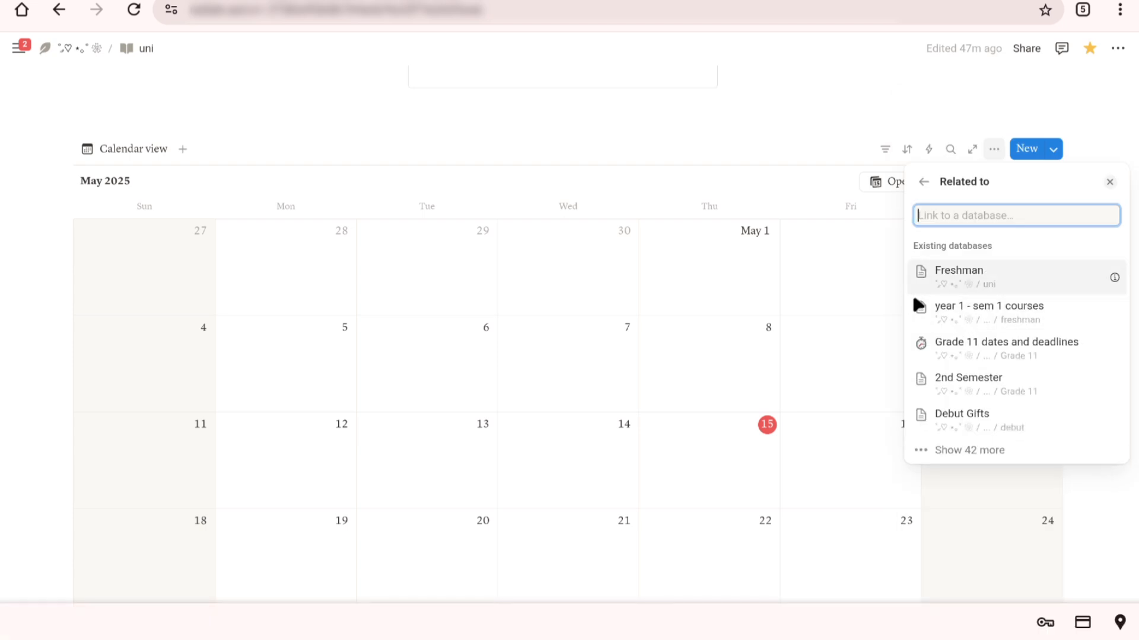
{"action": "left_click", "coordinate": [986, 323]}
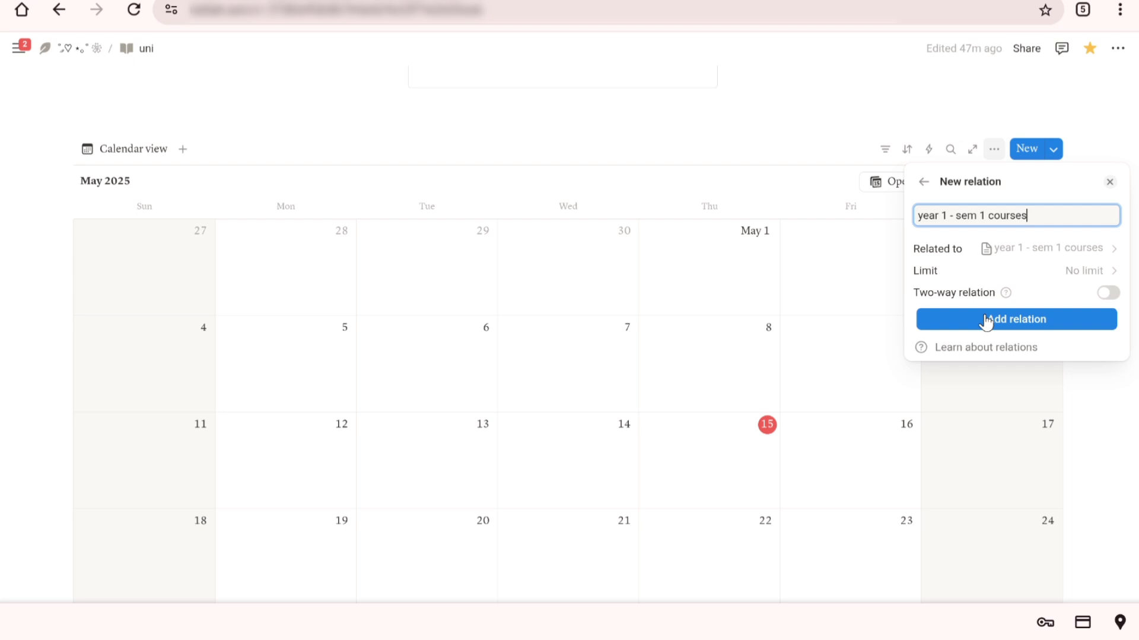
{"action": "left_click", "coordinate": [986, 323]}
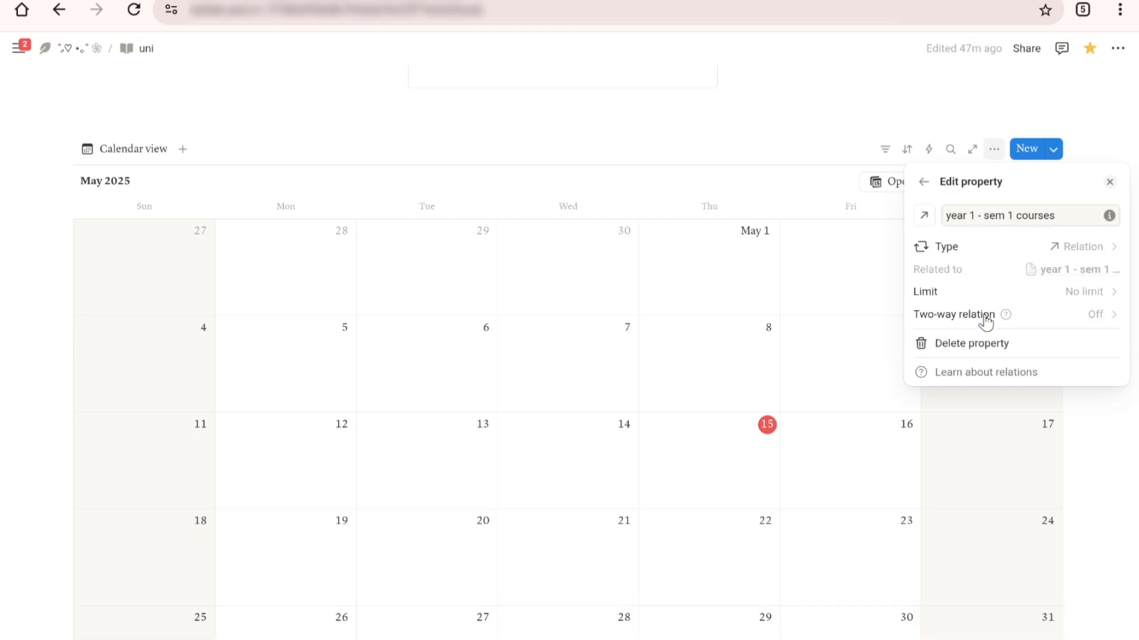
{"action": "left_click", "coordinate": [923, 183]}
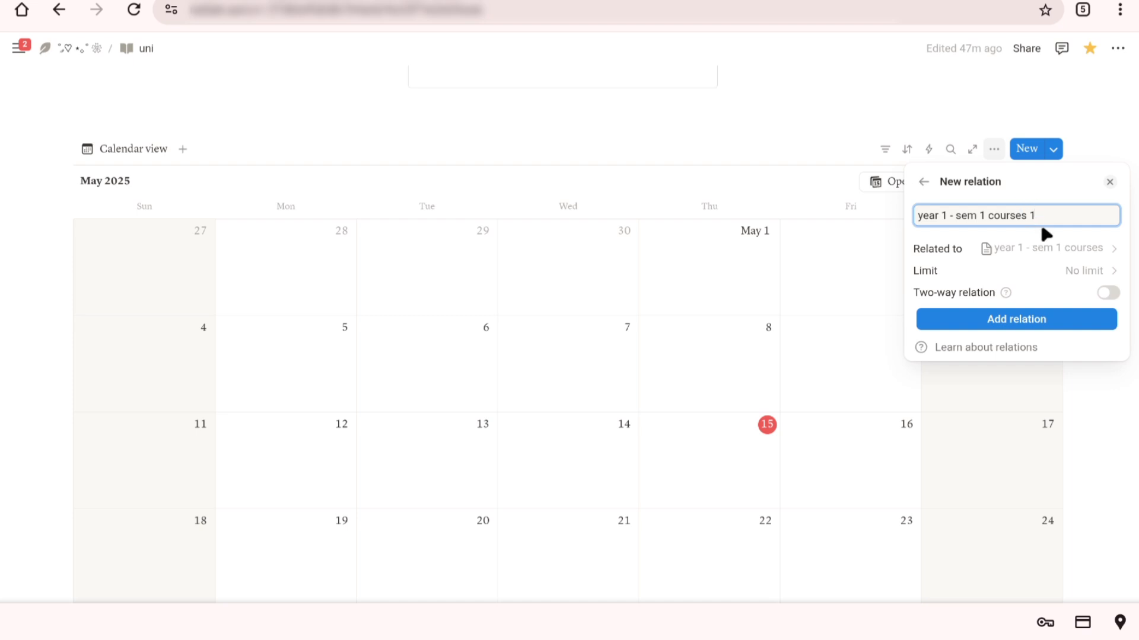
{"action": "left_click", "coordinate": [978, 320]}
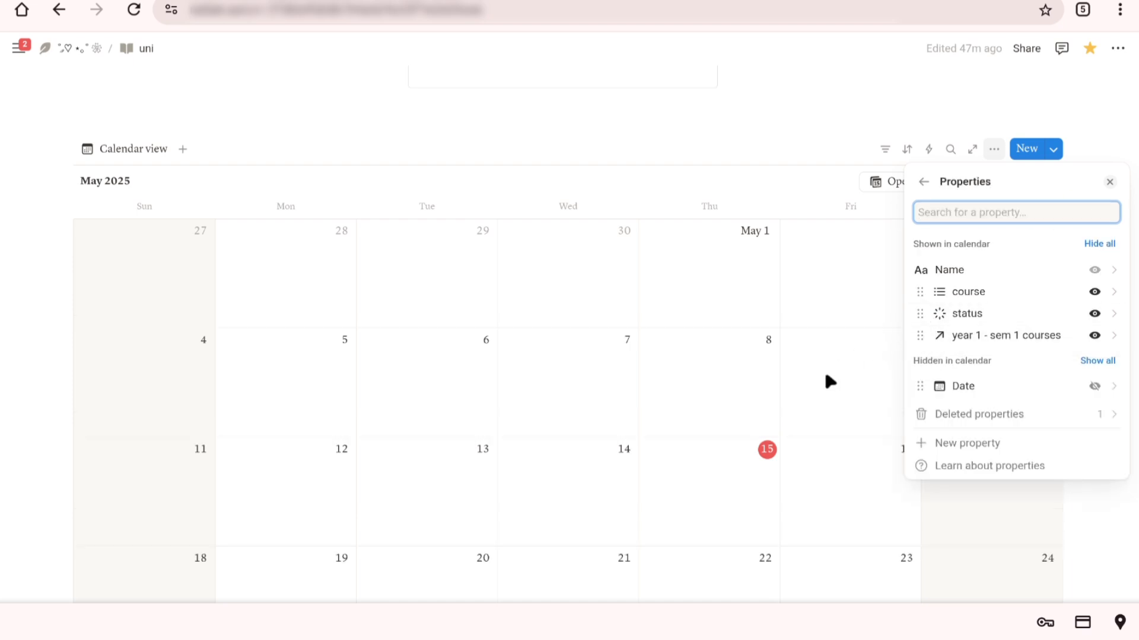
{"action": "left_click", "coordinate": [702, 460]}
Step: Open the first course card on the freshman page and title it "CS1"
{"action": "scroll", "coordinate": [178, 415], "scroll_direction": "up", "scroll_amount": 6}
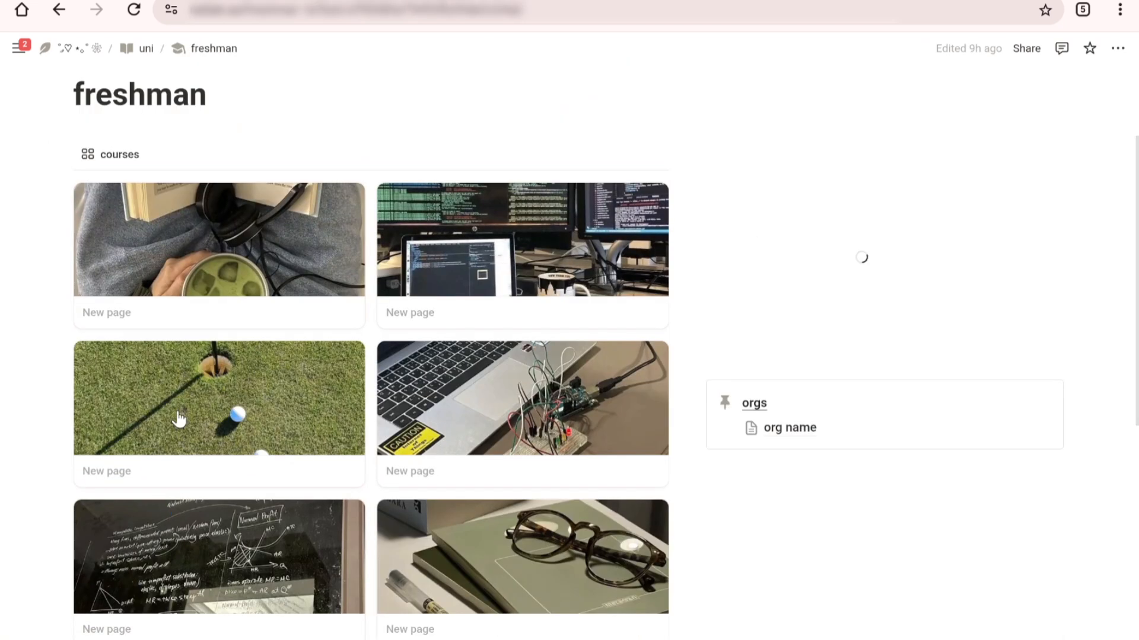
{"action": "left_click", "coordinate": [121, 313]}
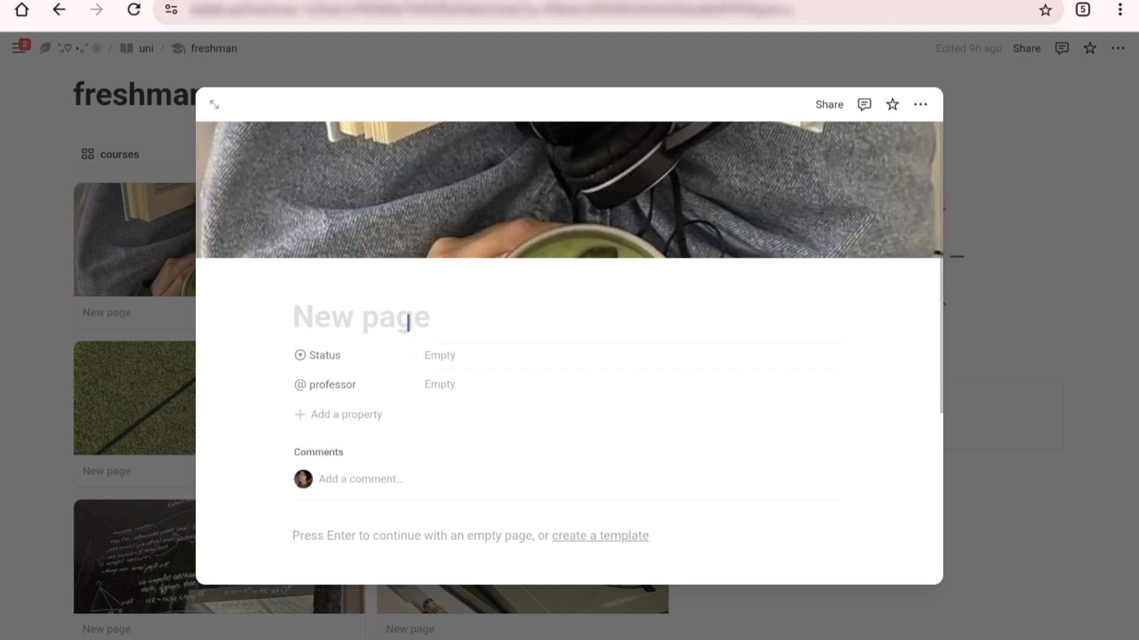
{"action": "type", "text": "CS"}
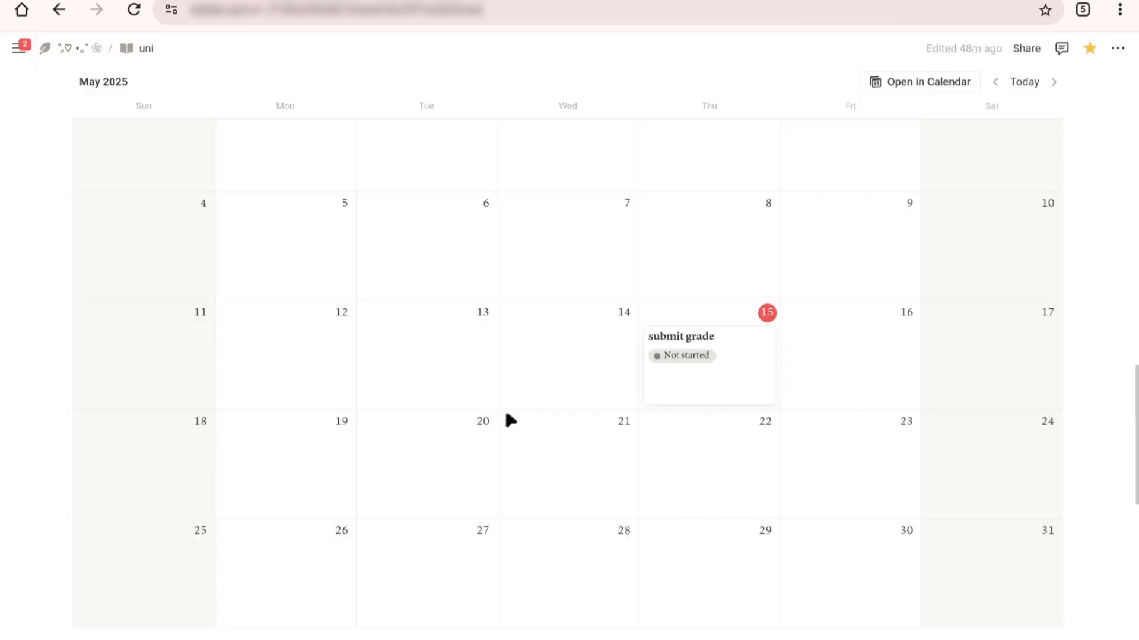
Step: Link the "submit grade" entry on May 15 to the CS1 course through its relation property
{"action": "scroll", "coordinate": [508, 417], "scroll_direction": "up", "scroll_amount": 2}
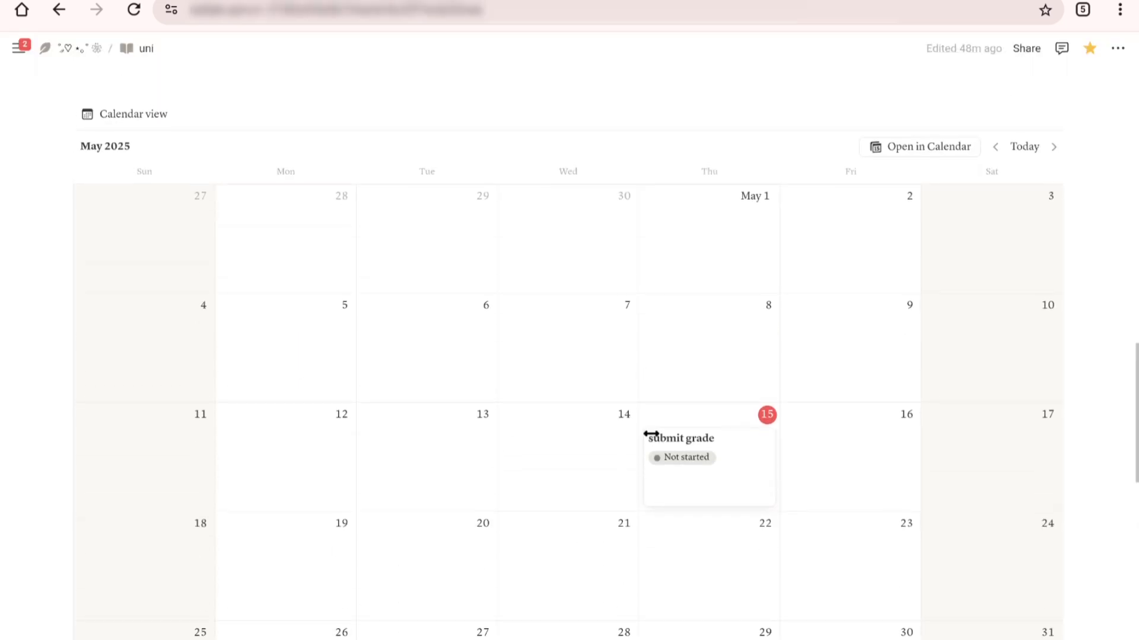
{"action": "left_click", "coordinate": [728, 463]}
{"action": "left_click", "coordinate": [452, 320]}
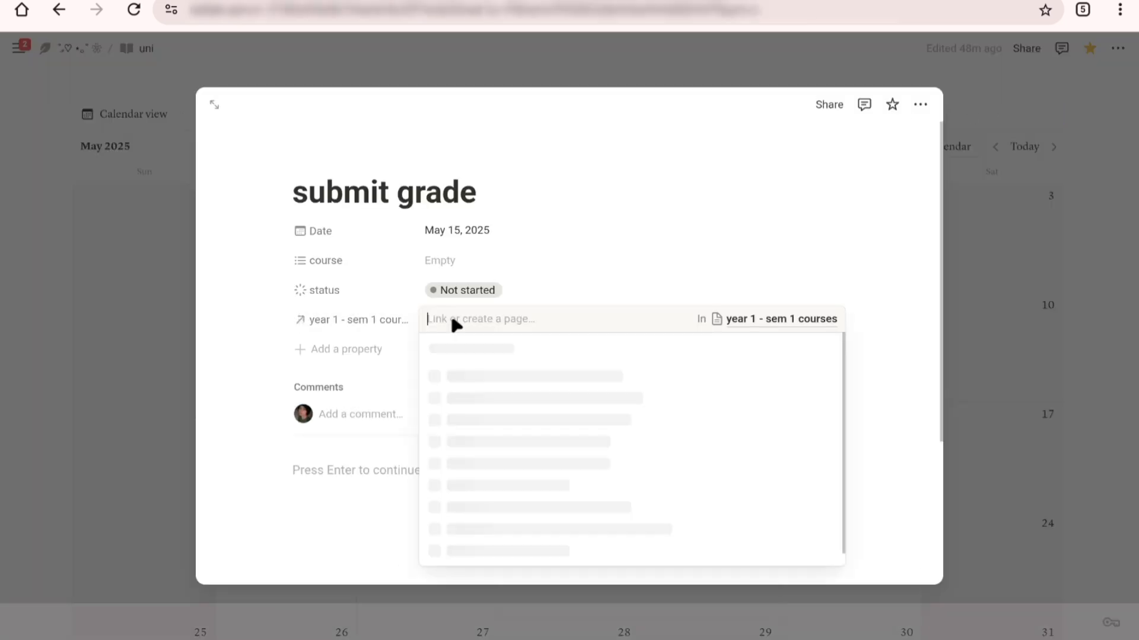
{"action": "left_click", "coordinate": [465, 378]}
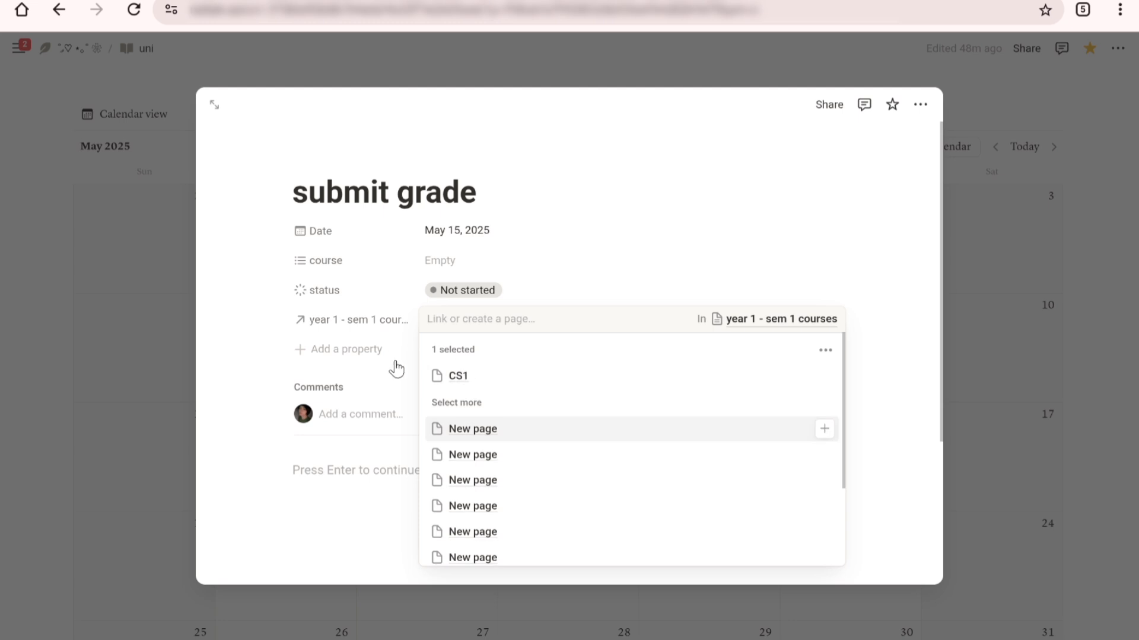
{"action": "left_click", "coordinate": [584, 256]}
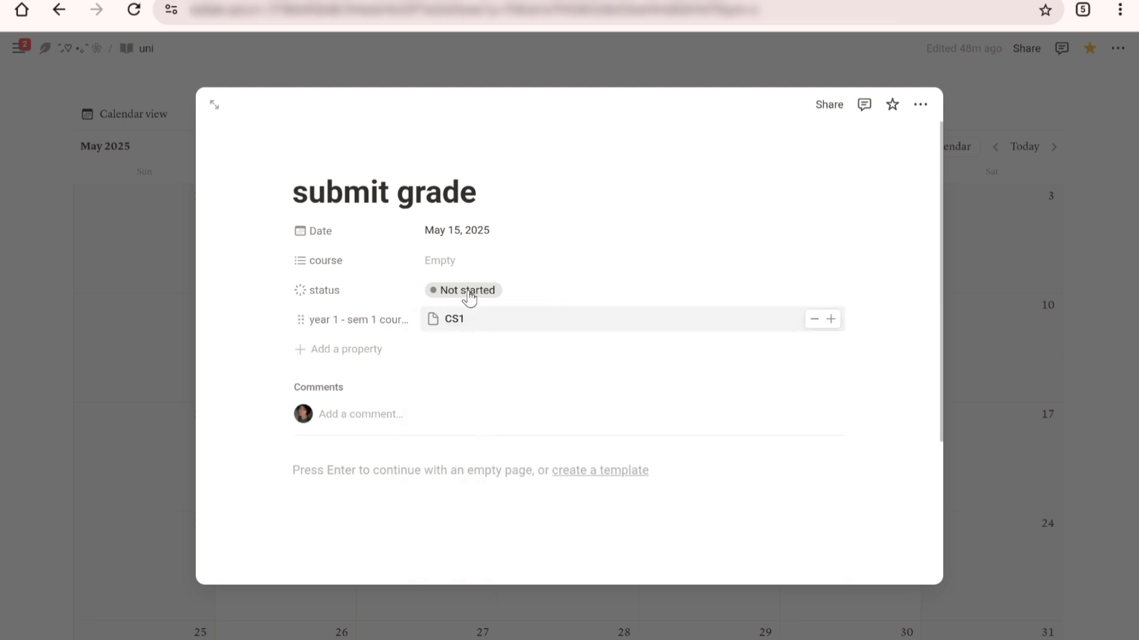
{"action": "left_click", "coordinate": [74, 397]}
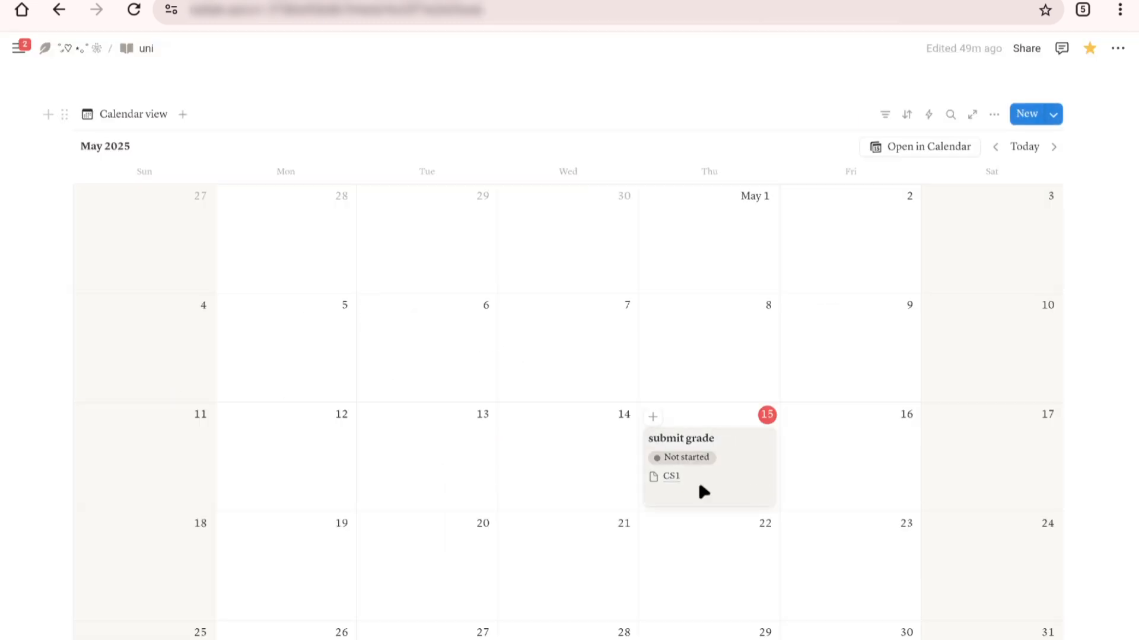
Step: Open the CS1 course page linked in the "submit grade" calendar entry and look over its properties, including the professor field
{"action": "left_click", "coordinate": [670, 478]}
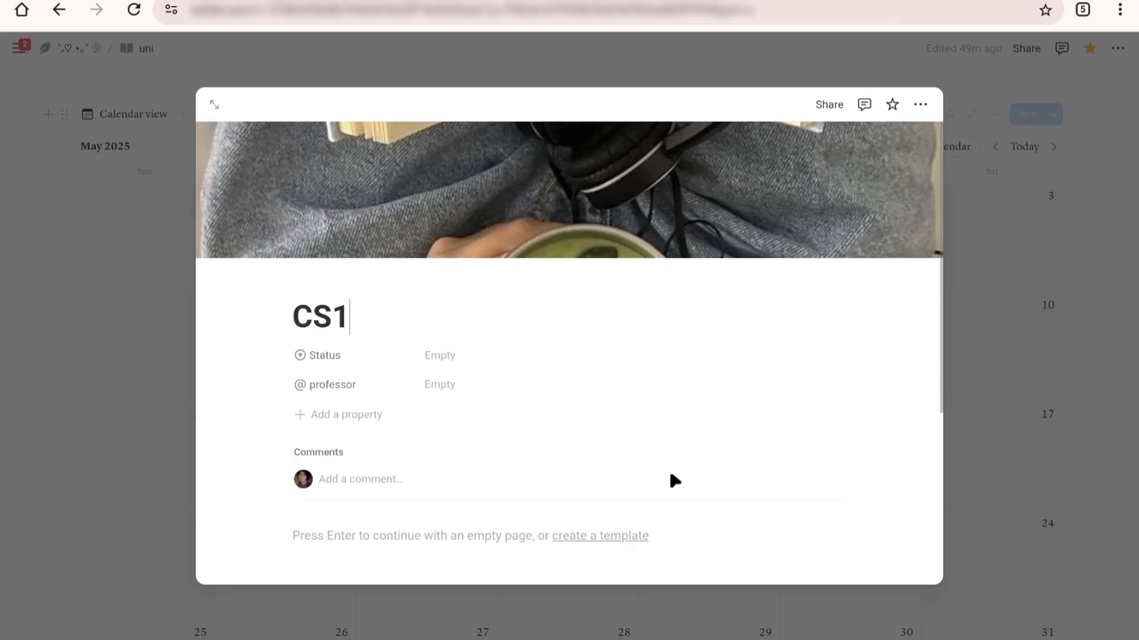
{"action": "scroll", "coordinate": [437, 372], "scroll_direction": "down", "scroll_amount": 4}
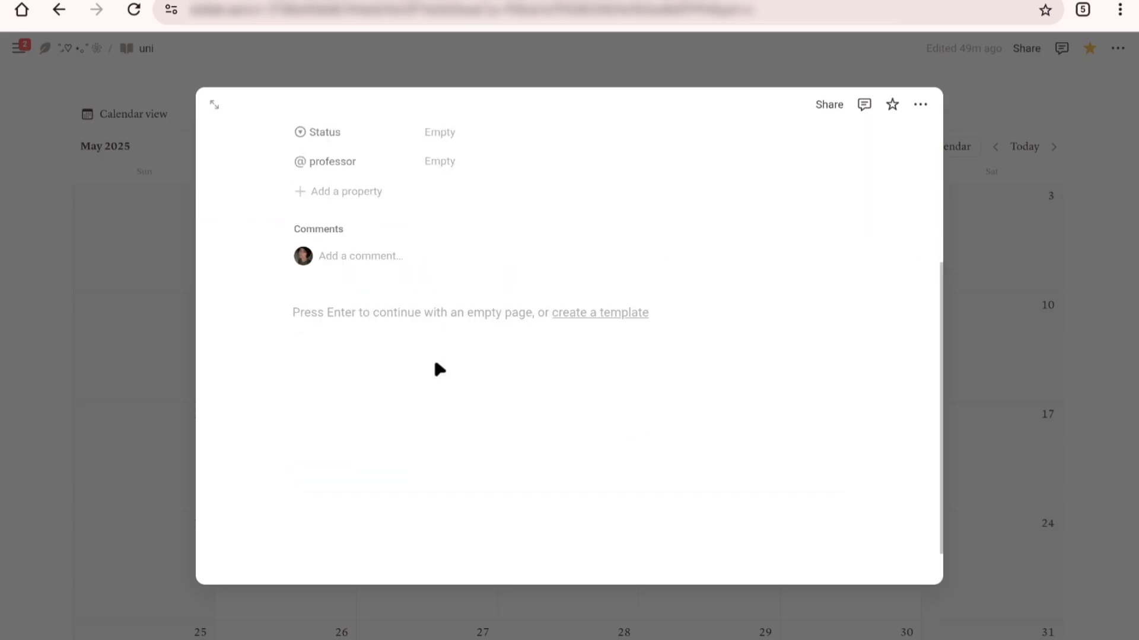
{"action": "scroll", "coordinate": [440, 368], "scroll_direction": "up", "scroll_amount": 4}
{"action": "left_click", "coordinate": [432, 383]}
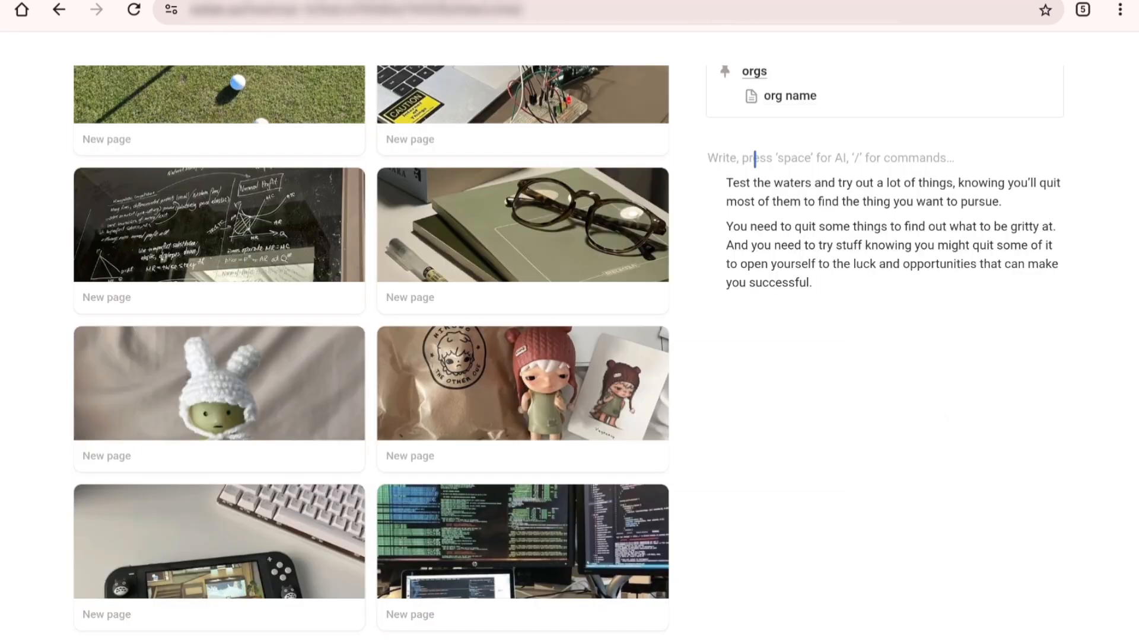
Step: On the freshman page, turn the line above the advice text below the orgs callout into a quote block reading "remember!"
{"action": "type", "text": "/"}
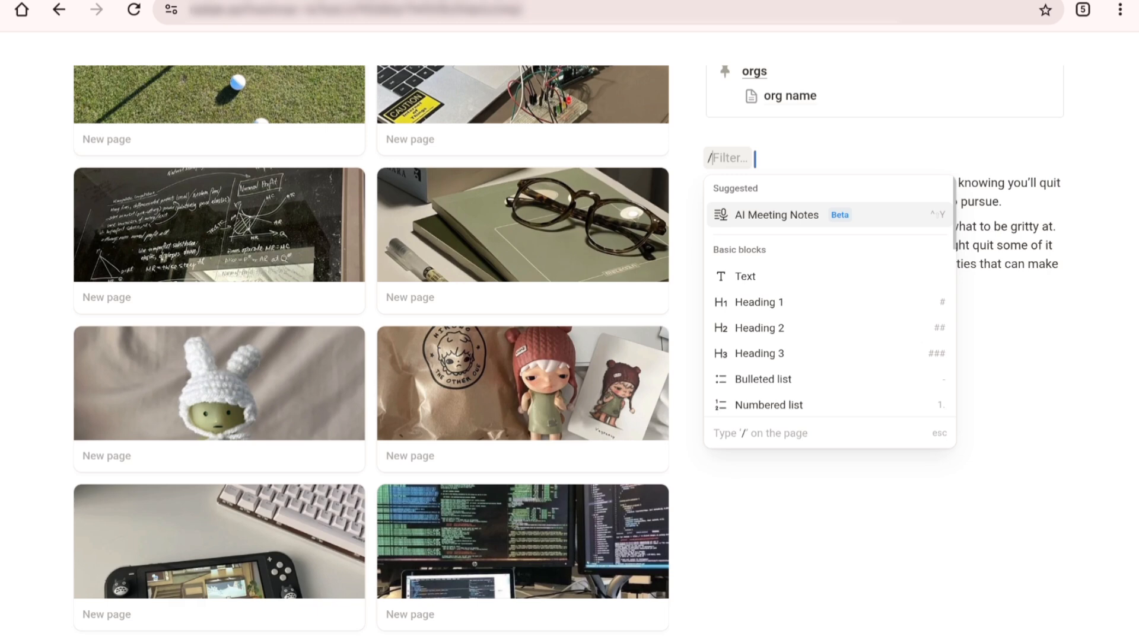
{"action": "type", "text": "quote"}
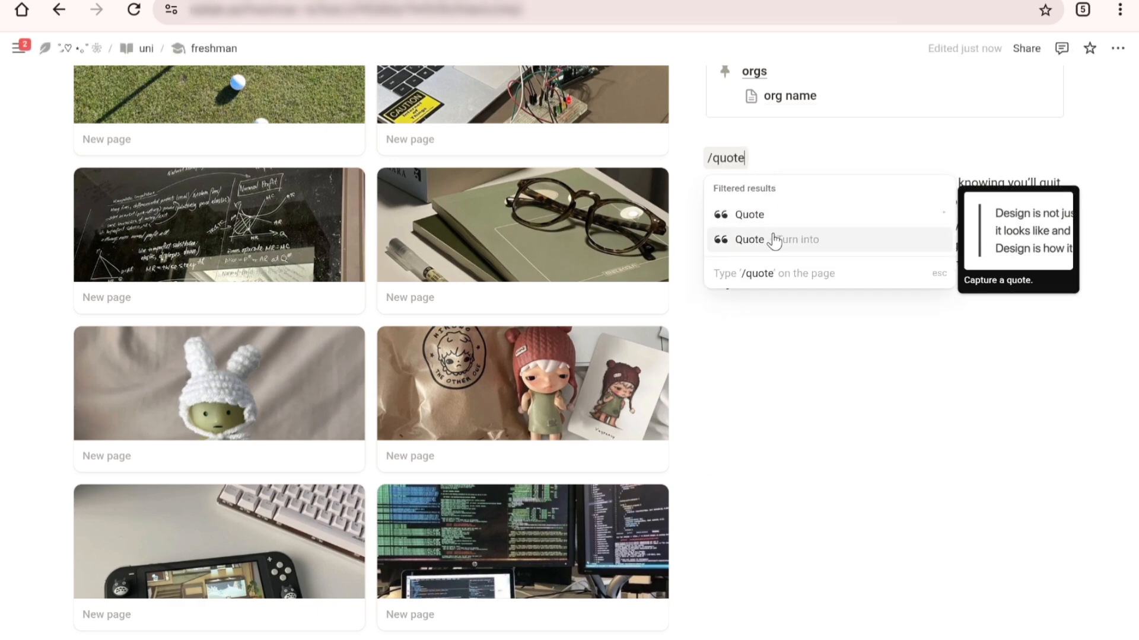
{"action": "left_click", "coordinate": [773, 239]}
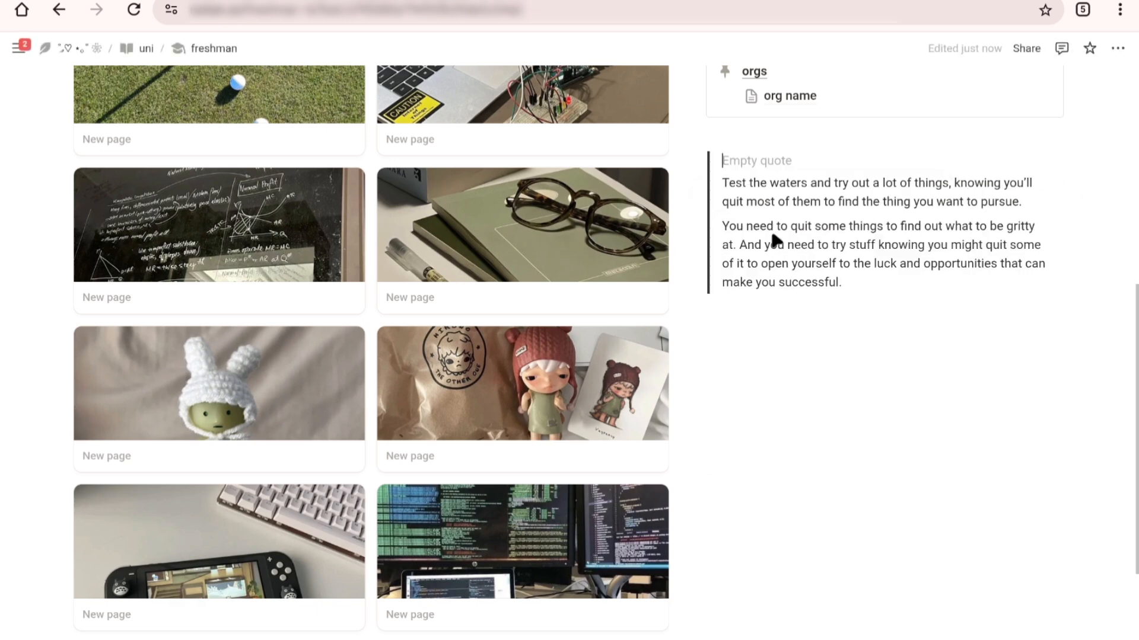
{"action": "type", "text": "remember!"}
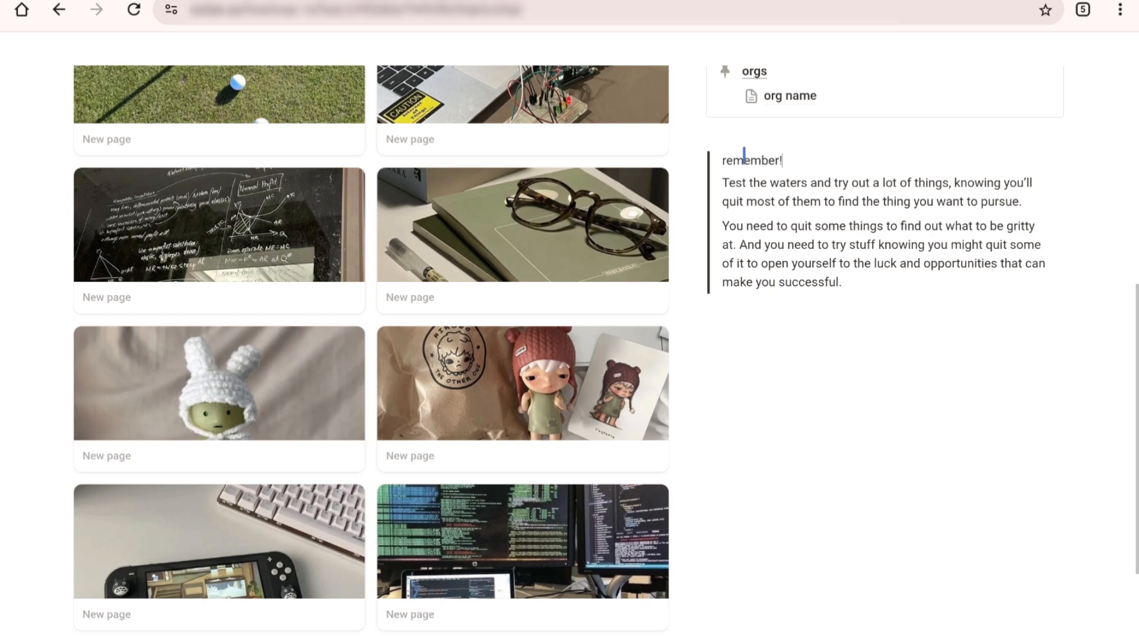
Step: Make the quote's opening line "remember!" bold, including its exclamation mark
{"action": "double_click", "coordinate": [744, 155]}
{"action": "key", "text": "ctrl+b"}
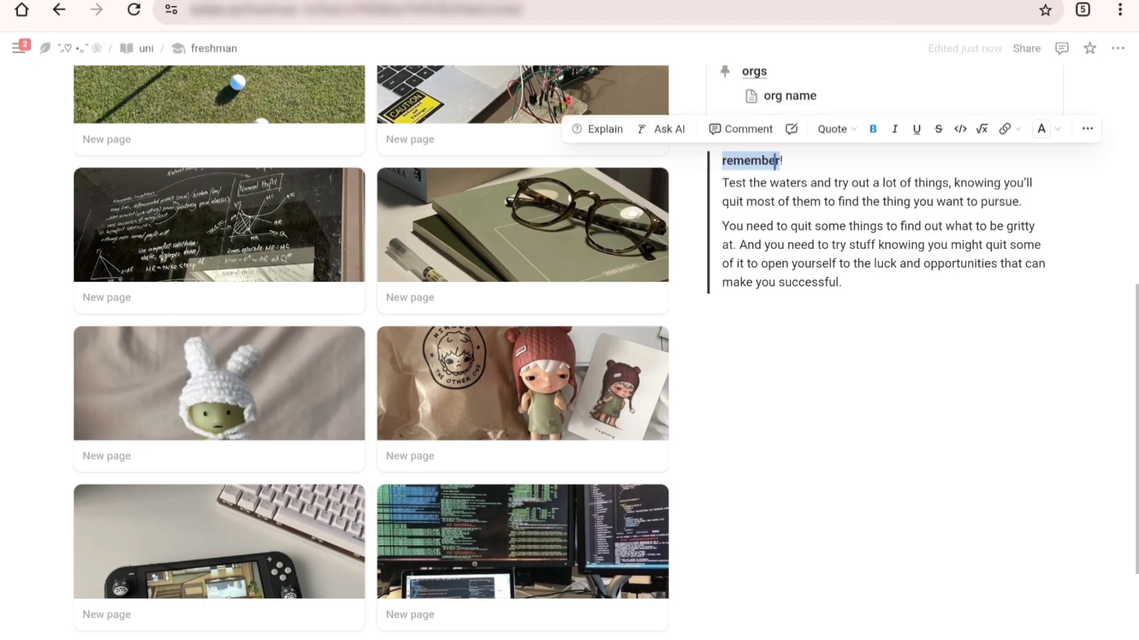
{"action": "key", "text": "Right"}
{"action": "key", "text": "Delete"}
{"action": "left_click", "coordinate": [807, 159]}
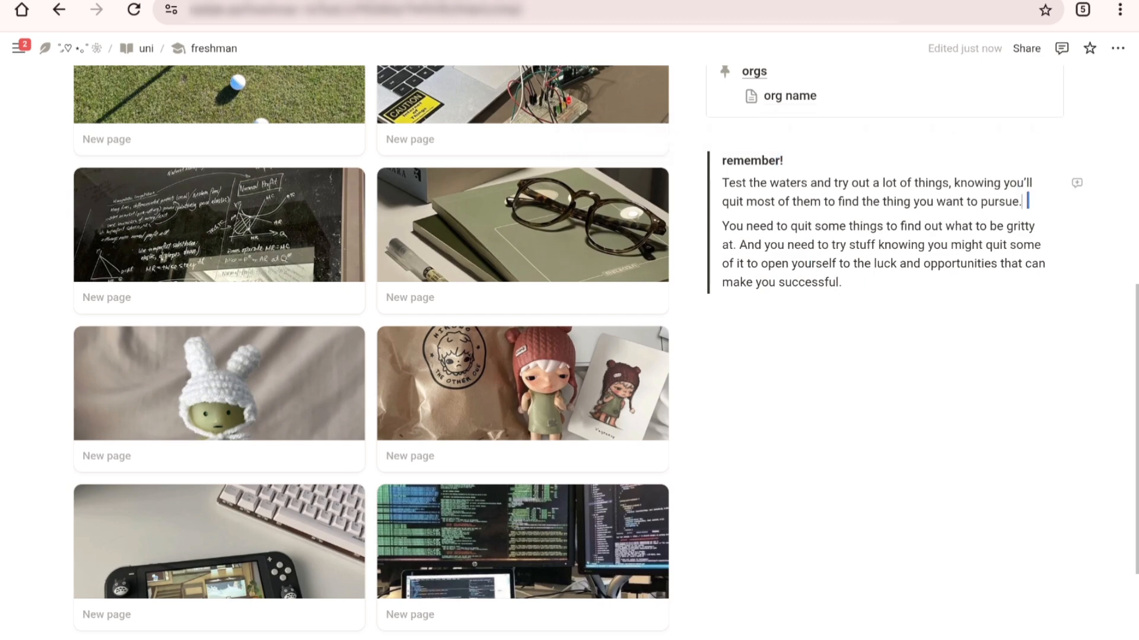
Step: Insert a blank line between the two advice paragraphs in the quote and remove the empty line at its end
{"action": "key", "text": "Return"}
{"action": "left_click", "coordinate": [977, 354]}
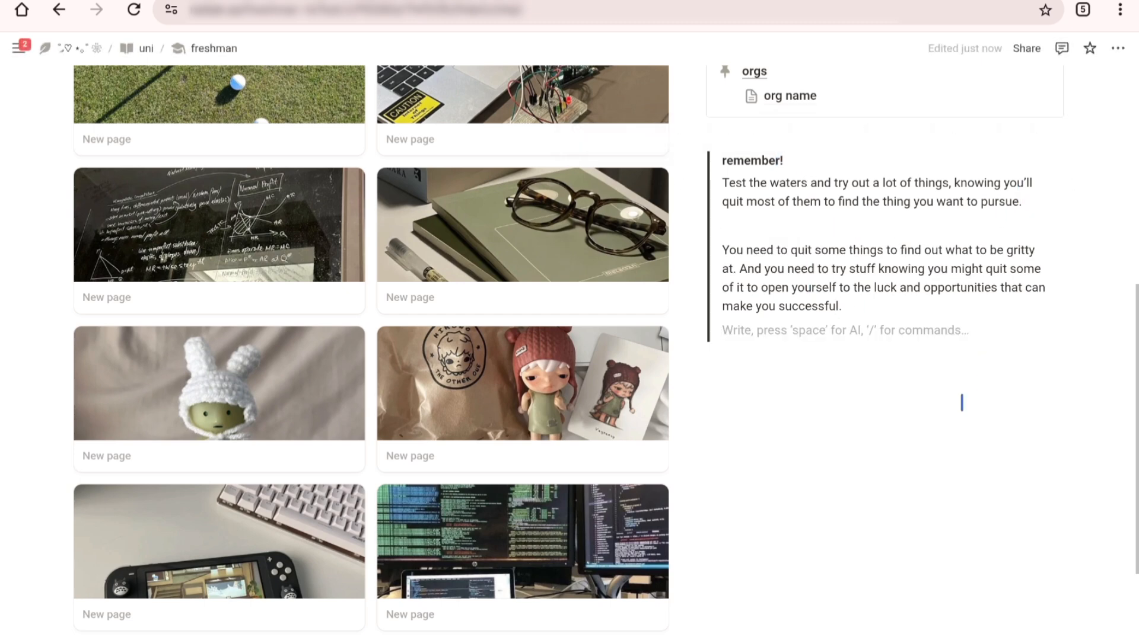
{"action": "key", "text": "BackSpace"}
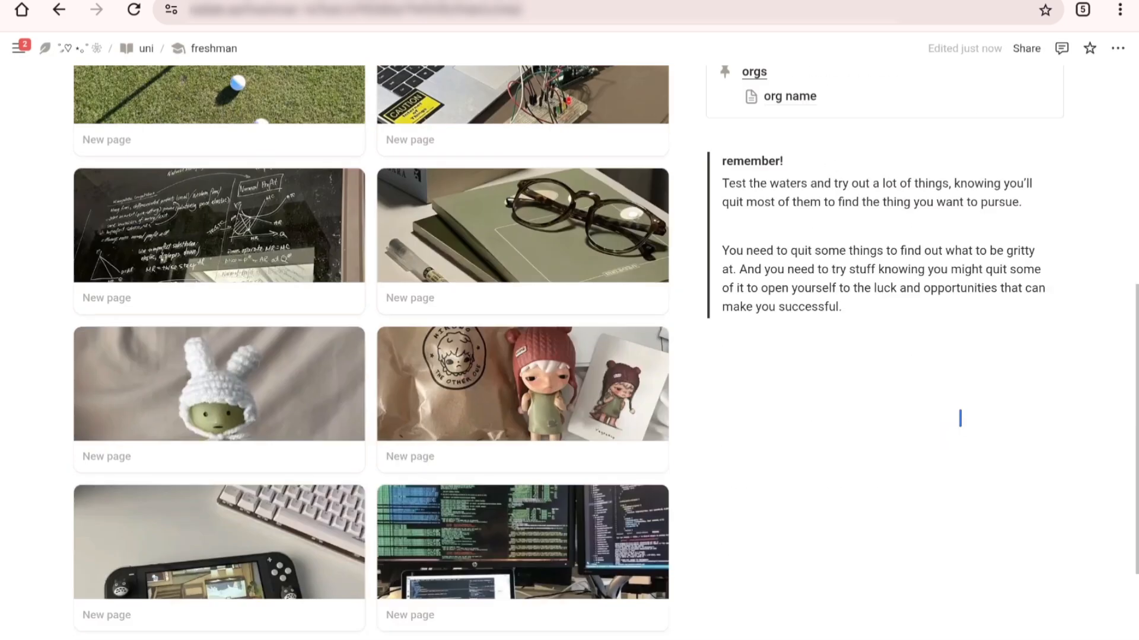
{"action": "scroll", "coordinate": [960, 418], "scroll_direction": "up", "scroll_amount": 5}
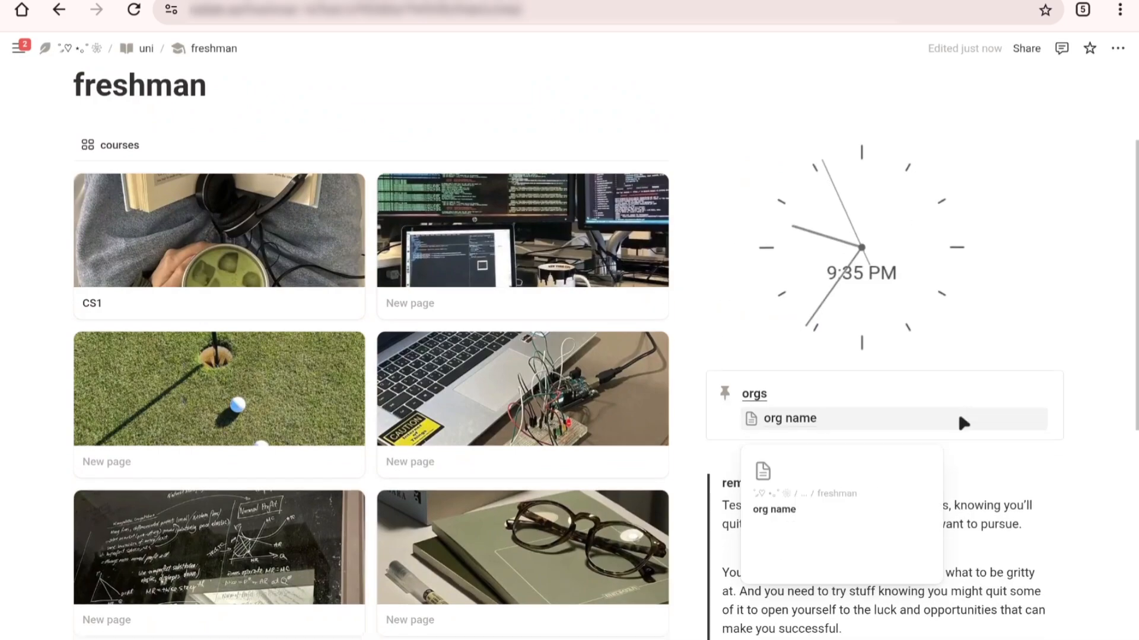
{"action": "scroll", "coordinate": [956, 408], "scroll_direction": "down", "scroll_amount": 2}
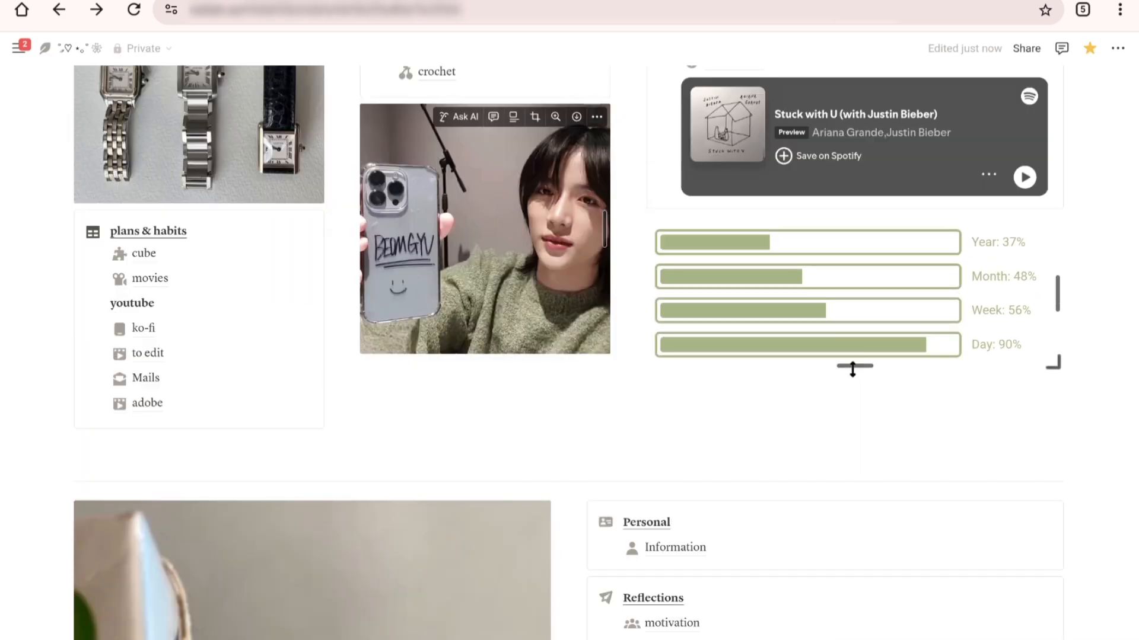
{"action": "mouse_move", "coordinate": [852, 369]}
{"action": "left_mouse_down"}
{"action": "mouse_move", "coordinate": [854, 392]}
{"action": "mouse_move", "coordinate": [854, 356]}
{"action": "left_mouse_up"}
Step: On the home page, give the empty block between the Finance and organizing callouts a green background
{"action": "left_click", "coordinate": [577, 348]}
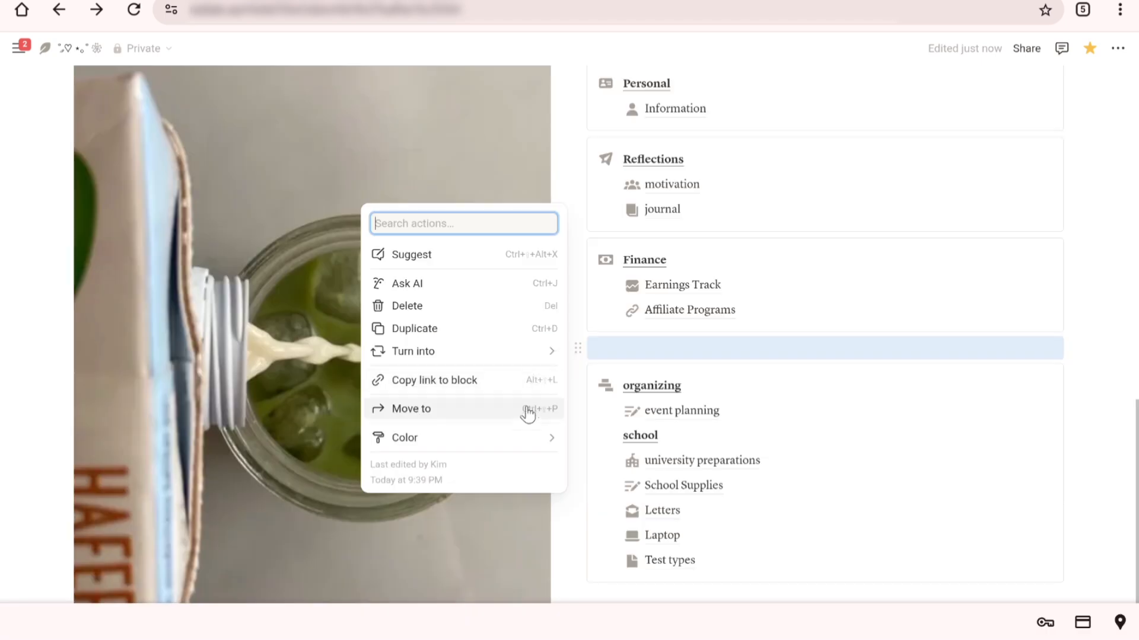
{"action": "mouse_move", "coordinate": [524, 442]}
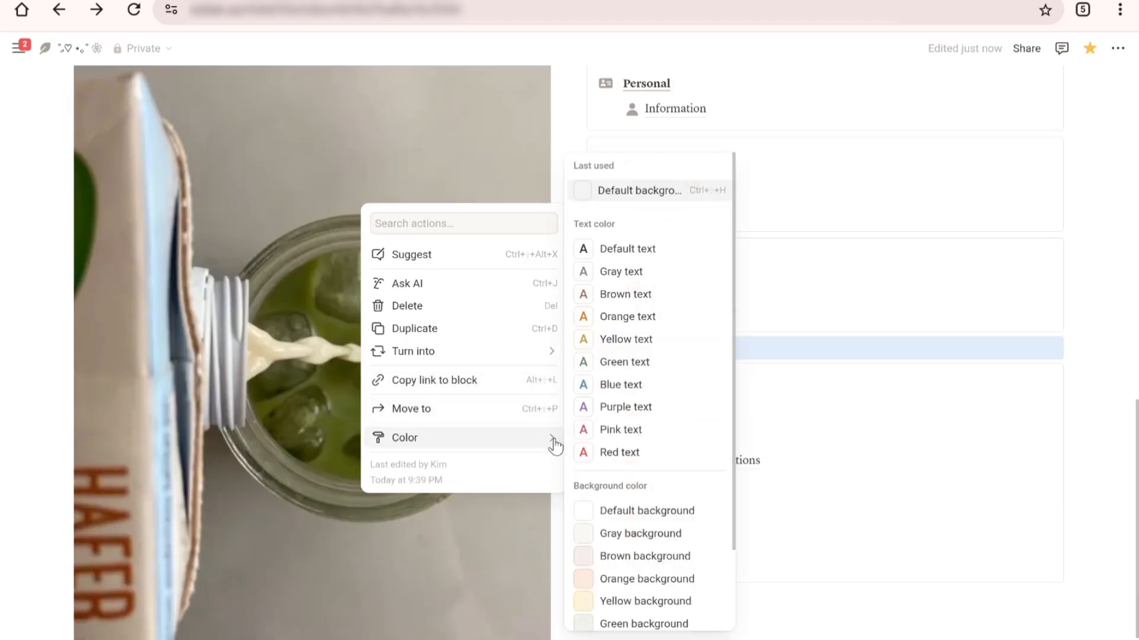
{"action": "scroll", "coordinate": [653, 471], "scroll_direction": "down", "scroll_amount": 3}
{"action": "left_click", "coordinate": [639, 525]}
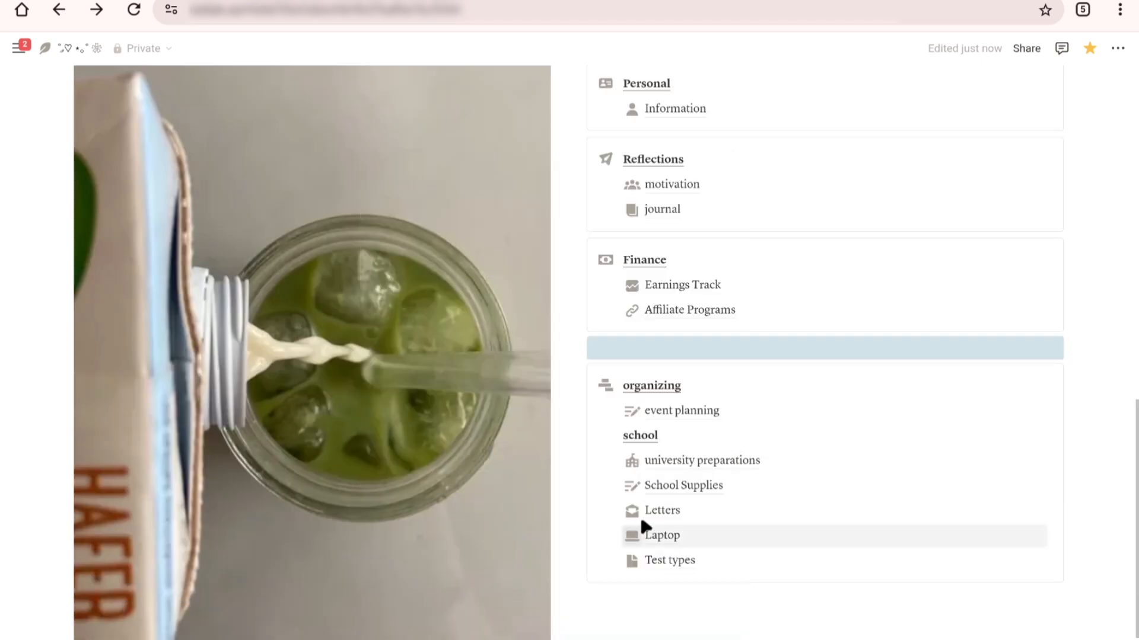
{"action": "left_click", "coordinate": [791, 349]}
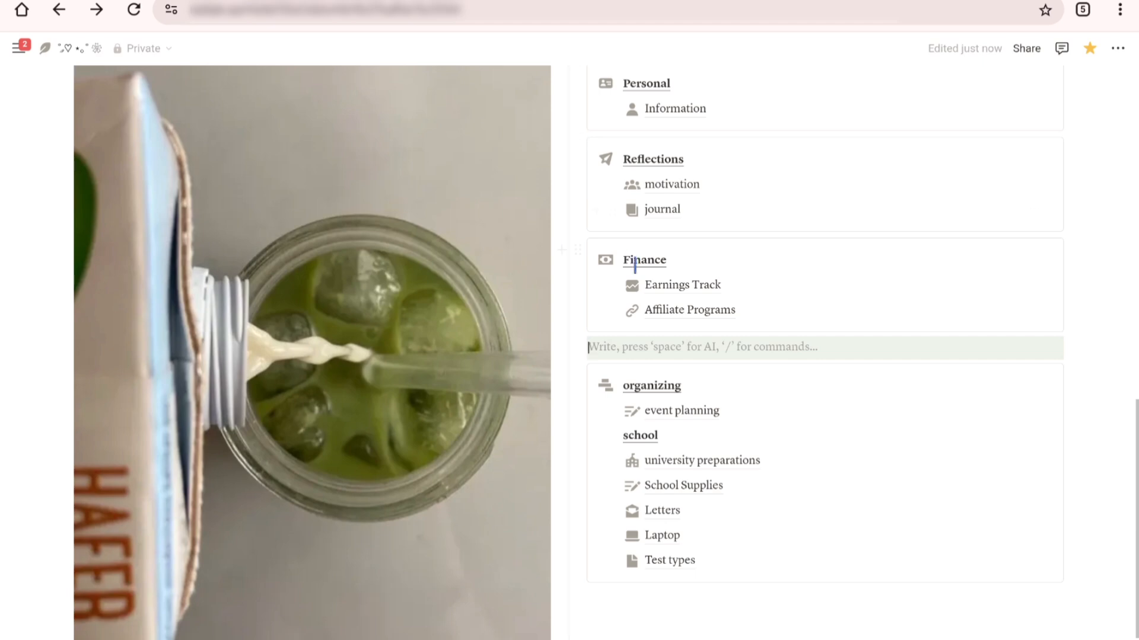
Step: Add empty blocks with a green background below the Personal, Reflections and organizing callouts
{"action": "scroll", "coordinate": [634, 267], "scroll_direction": "up", "scroll_amount": 8}
{"action": "scroll", "coordinate": [559, 230], "scroll_direction": "down", "scroll_amount": 5}
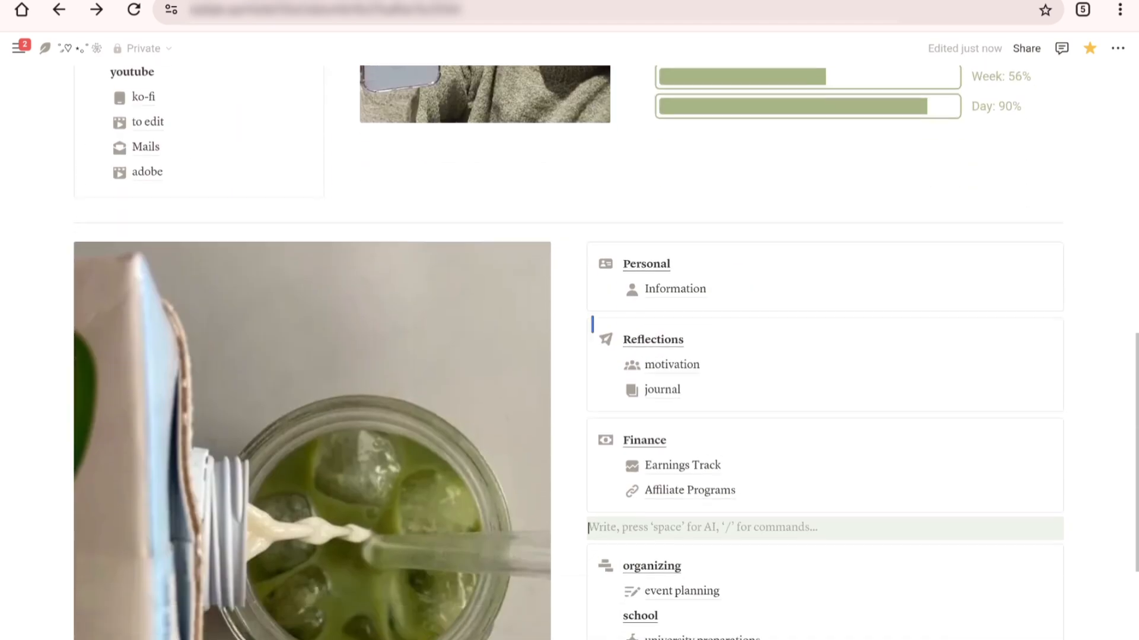
{"action": "left_click", "coordinate": [561, 307]}
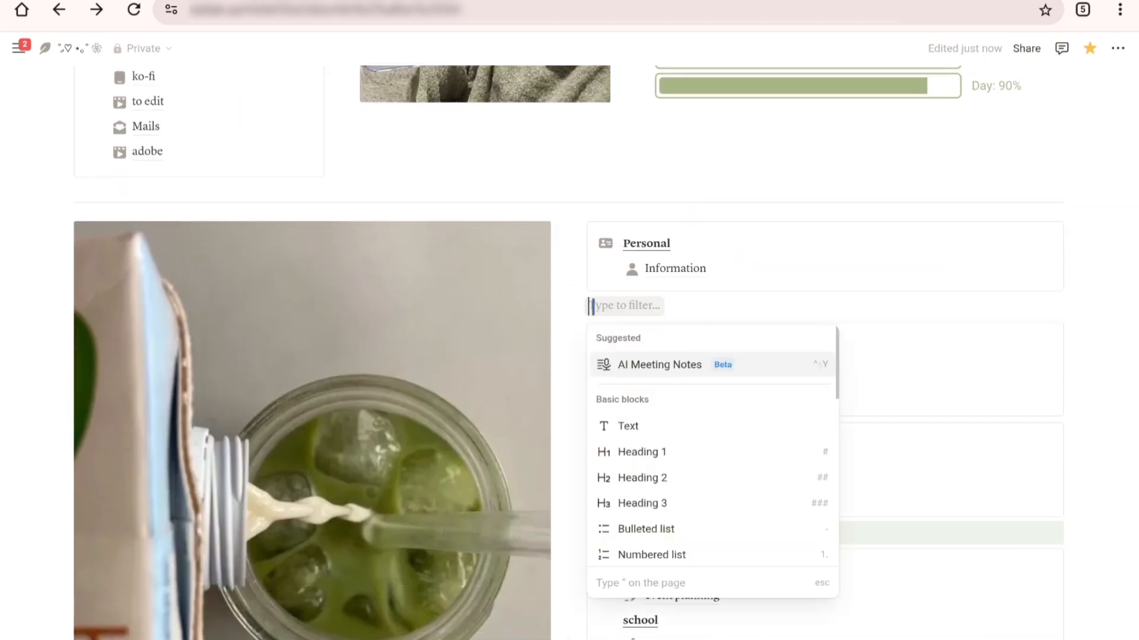
{"action": "left_click", "coordinate": [587, 308]}
{"action": "left_click", "coordinate": [578, 307]}
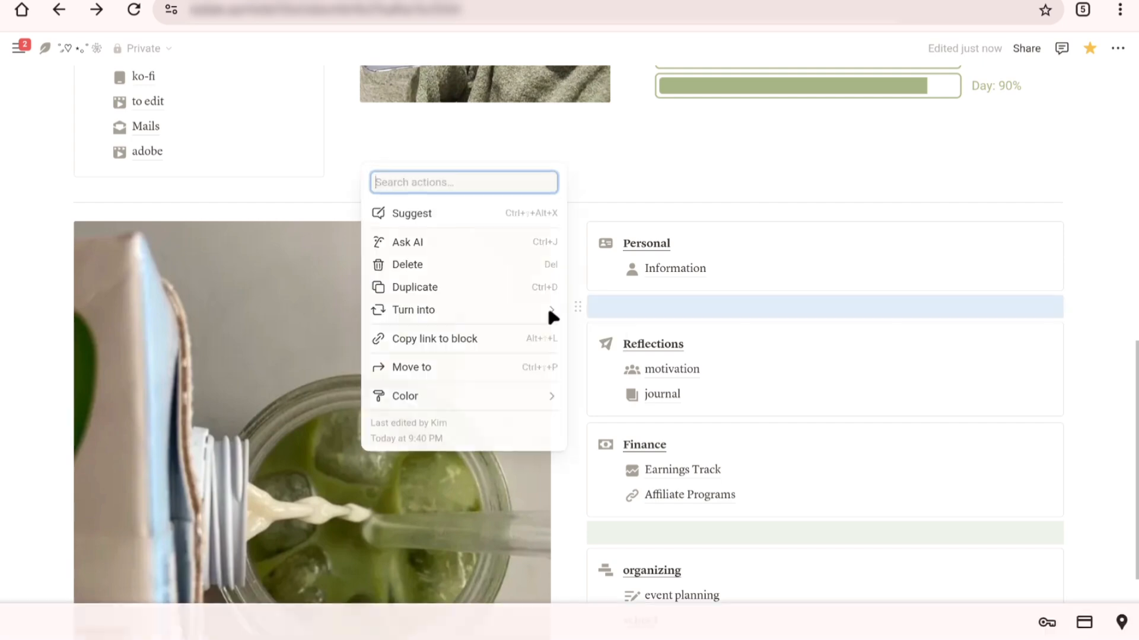
{"action": "mouse_move", "coordinate": [521, 393]}
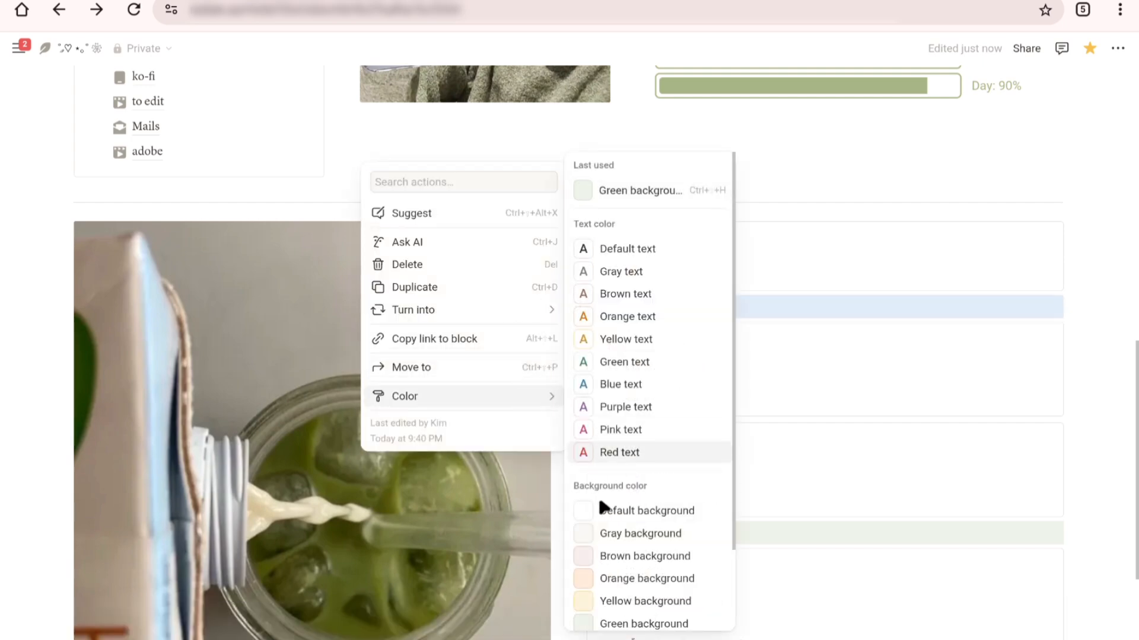
{"action": "left_click", "coordinate": [627, 625]}
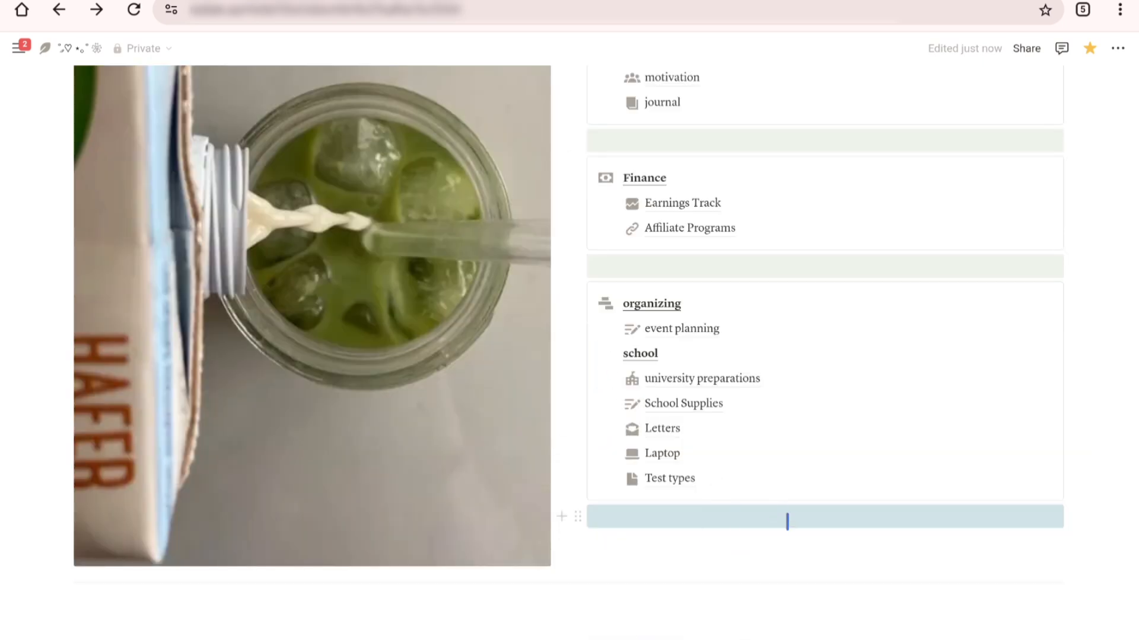
{"action": "left_click", "coordinate": [800, 524]}
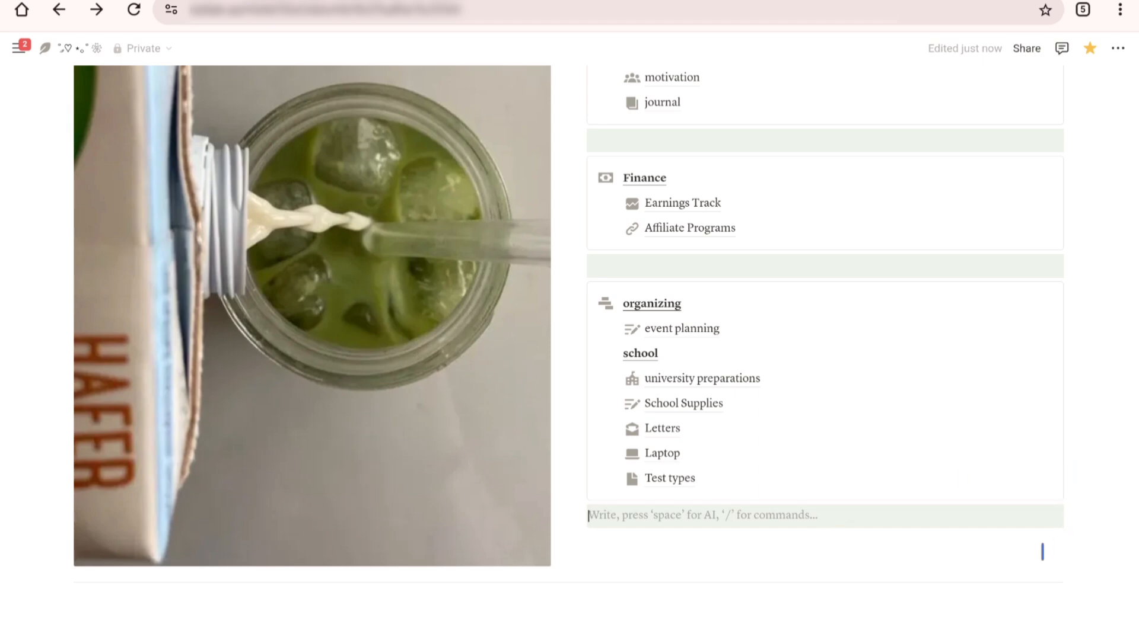
Step: Review the home page layout from the cover down to the organizing callout and back up to the cover
{"action": "scroll", "coordinate": [570, 353], "scroll_direction": "up", "scroll_amount": 15}
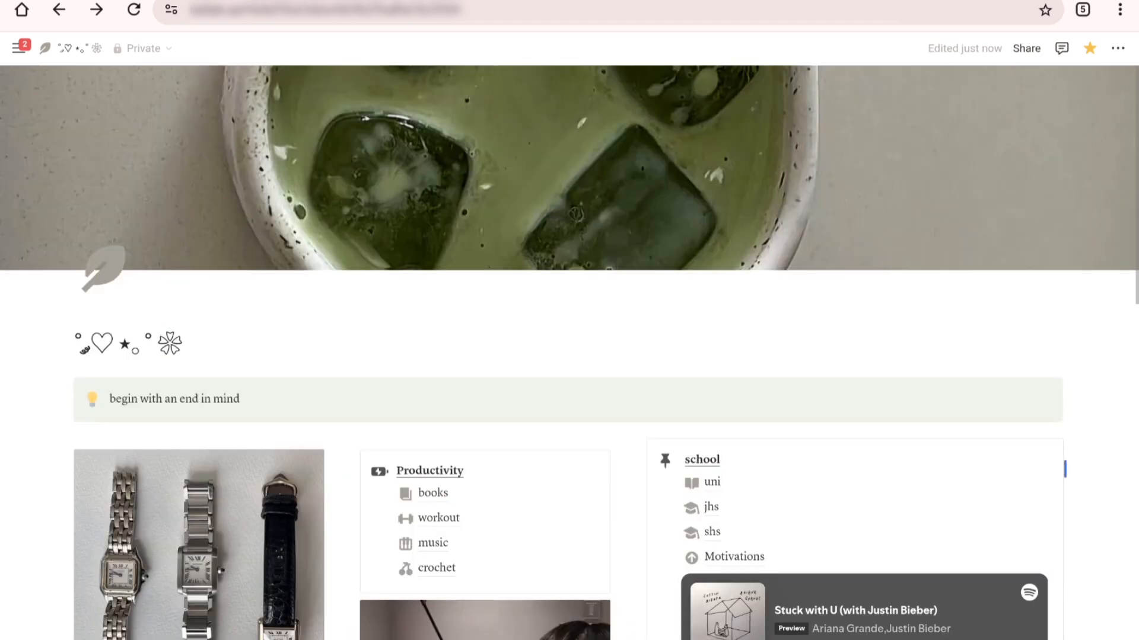
{"action": "scroll", "coordinate": [569, 353], "scroll_direction": "down", "scroll_amount": 20}
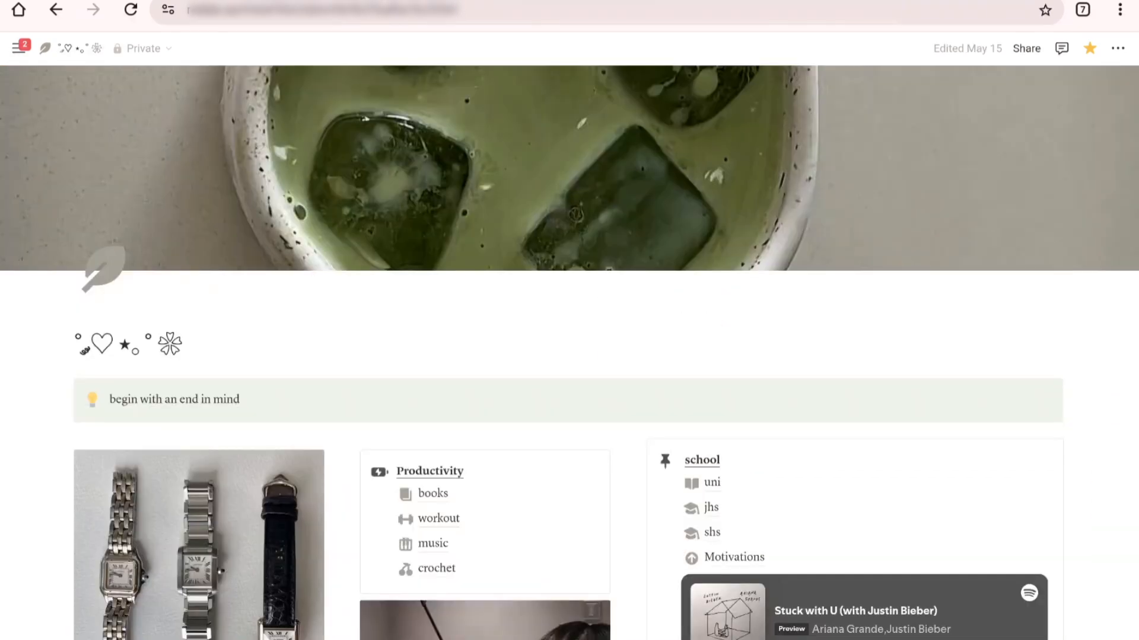
{"action": "scroll", "coordinate": [569, 353], "scroll_direction": "down", "scroll_amount": 2}
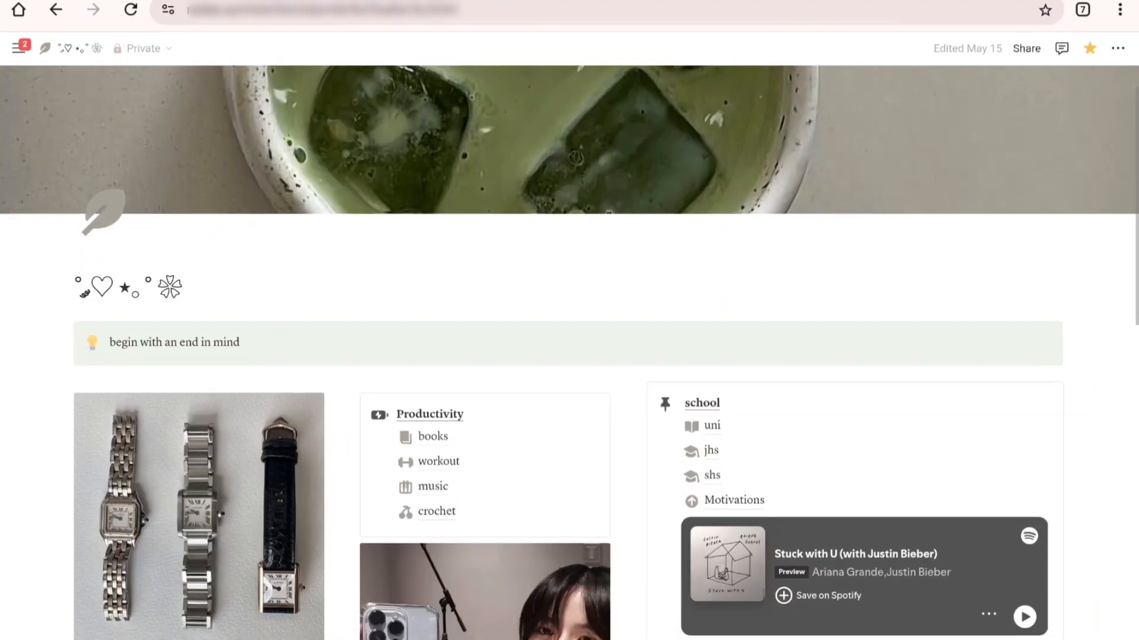
{"action": "scroll", "coordinate": [570, 353], "scroll_direction": "down", "scroll_amount": 2}
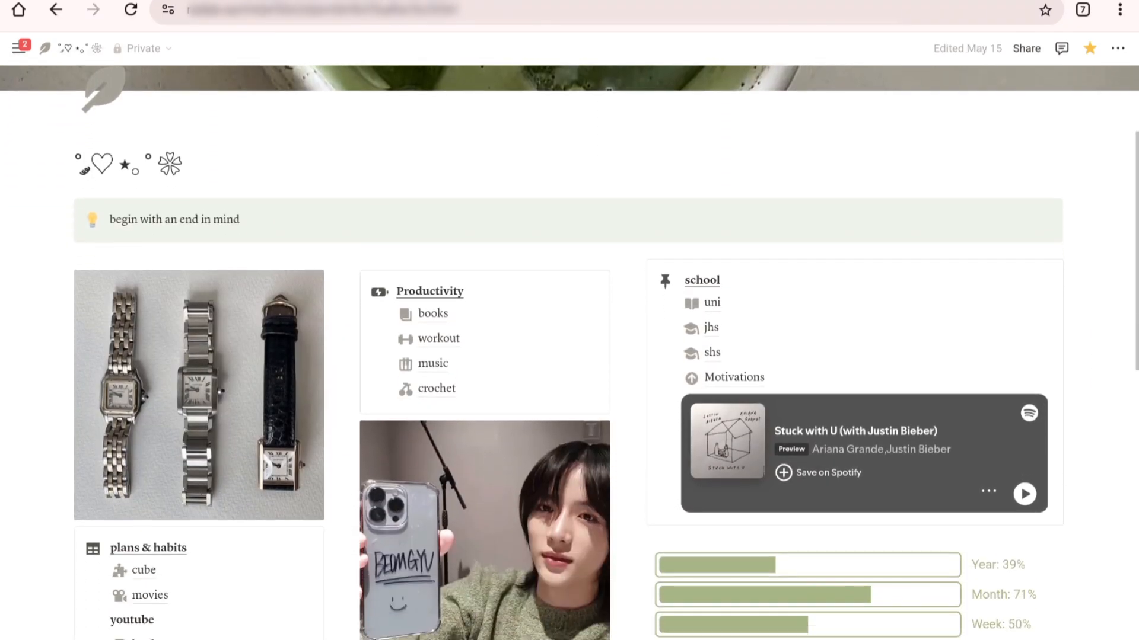
{"action": "scroll", "coordinate": [570, 353], "scroll_direction": "down", "scroll_amount": 4}
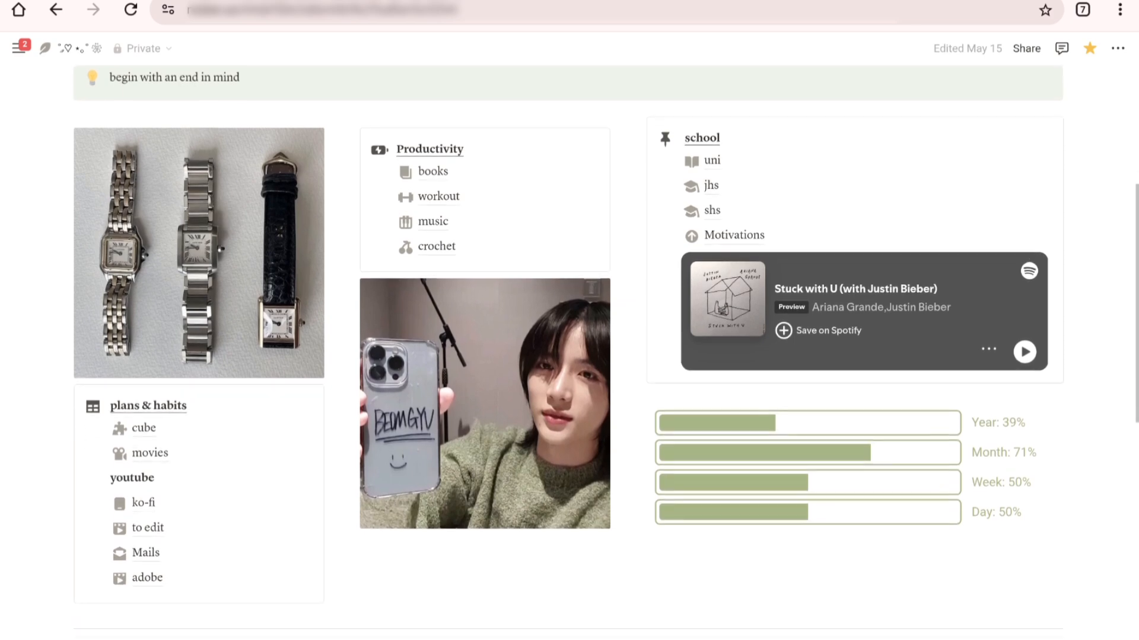
{"action": "scroll", "coordinate": [569, 353], "scroll_direction": "down", "scroll_amount": 4}
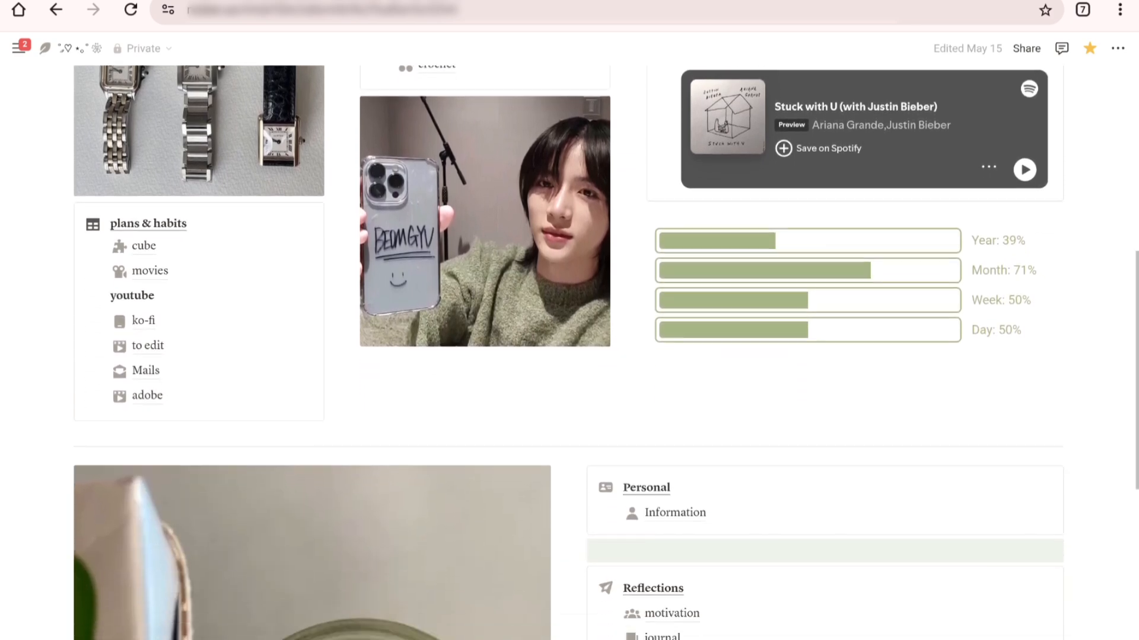
{"action": "scroll", "coordinate": [569, 353], "scroll_direction": "down", "scroll_amount": 4}
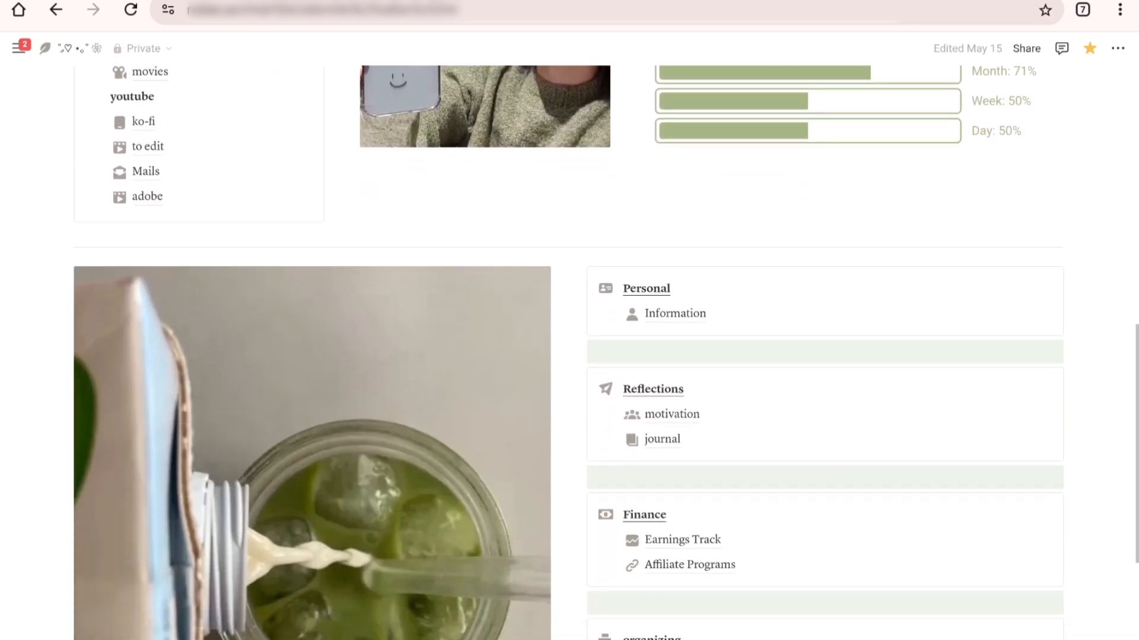
{"action": "scroll", "coordinate": [569, 353], "scroll_direction": "down", "scroll_amount": 2}
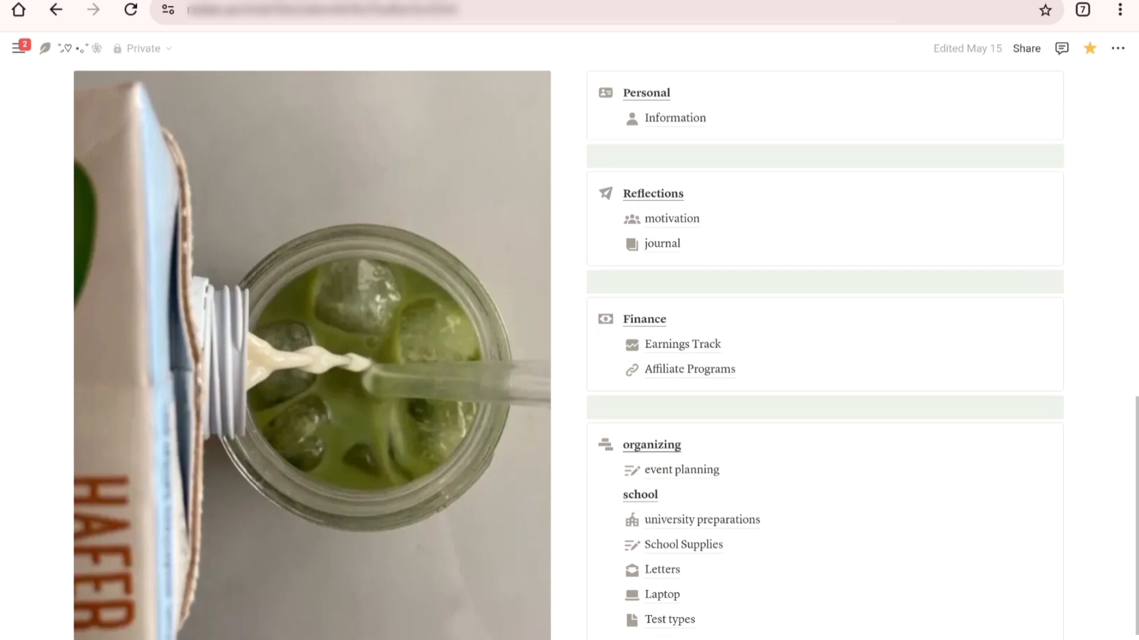
{"action": "scroll", "coordinate": [570, 353], "scroll_direction": "down", "scroll_amount": 2}
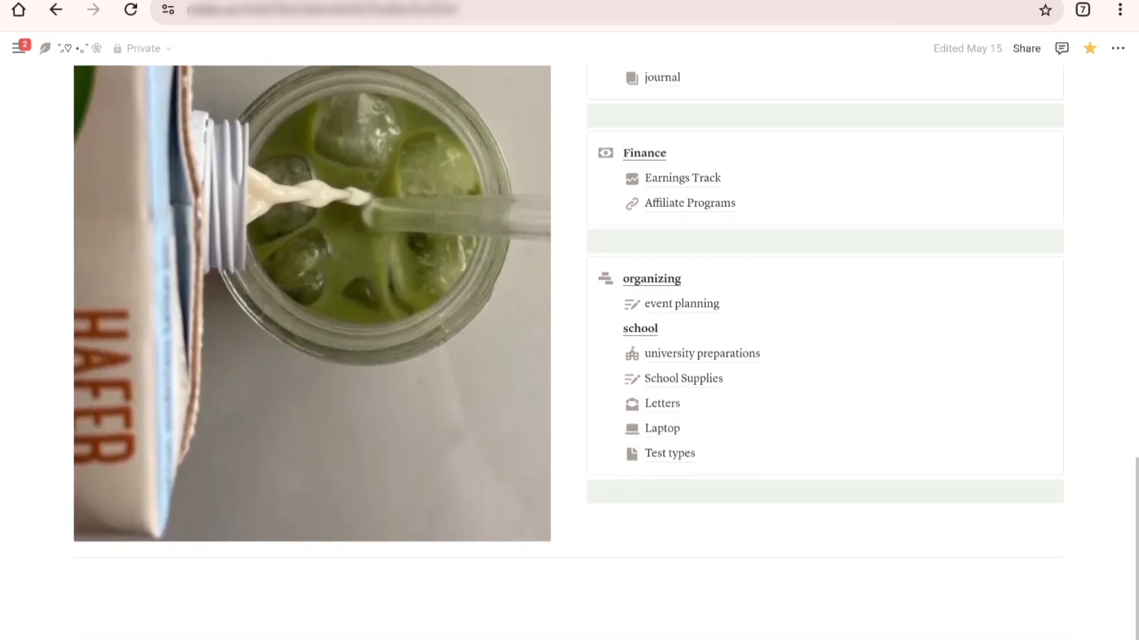
{"action": "scroll", "coordinate": [569, 353], "scroll_direction": "up", "scroll_amount": 6}
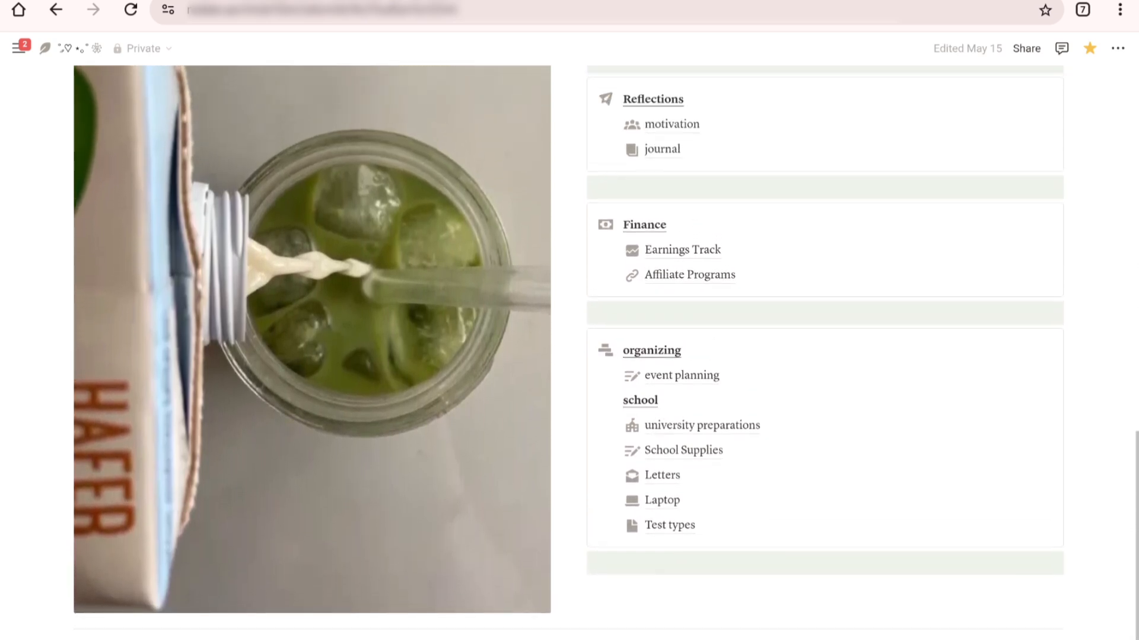
{"action": "scroll", "coordinate": [570, 353], "scroll_direction": "up", "scroll_amount": 6}
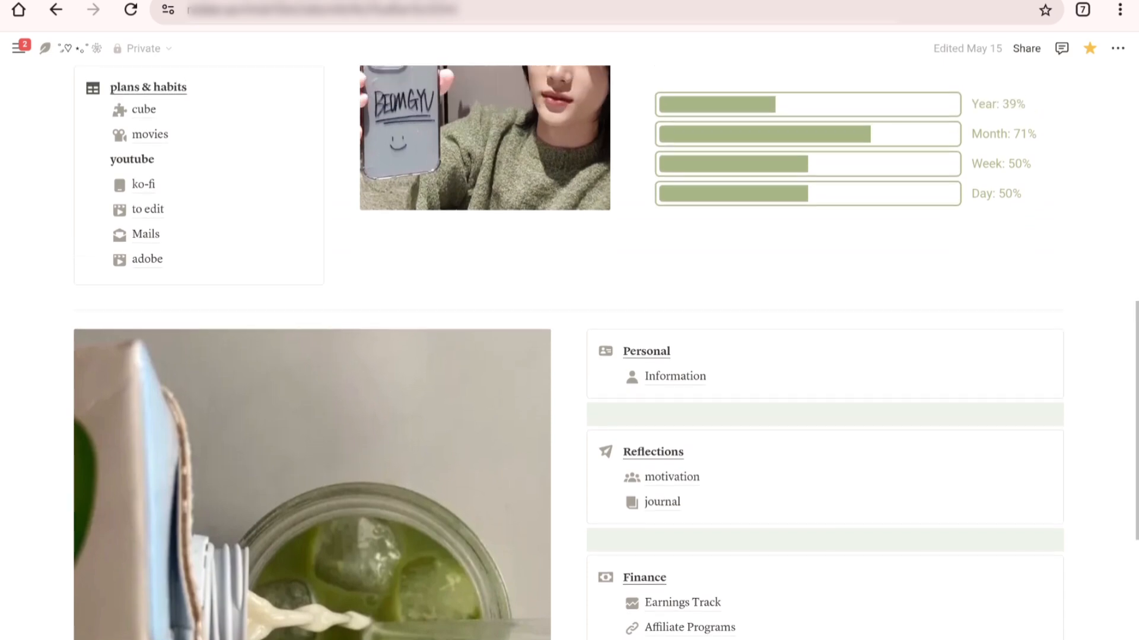
{"action": "scroll", "coordinate": [569, 353], "scroll_direction": "up", "scroll_amount": 5}
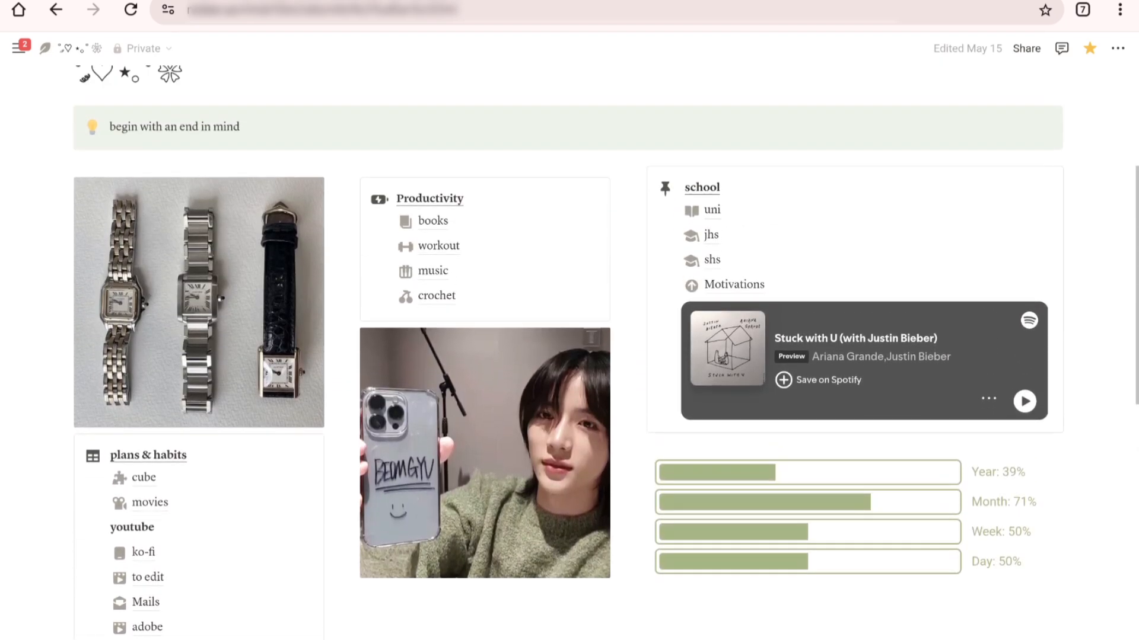
{"action": "scroll", "coordinate": [569, 353], "scroll_direction": "up", "scroll_amount": 2}
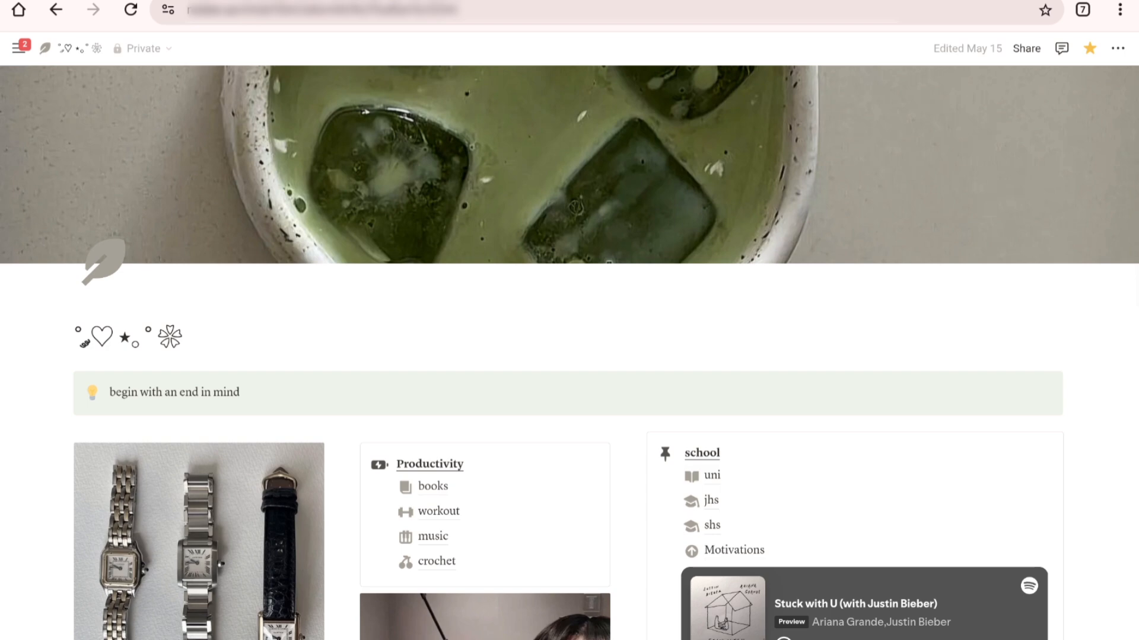
Step: Open the uni page from the school callout and review its layout from the cover down to the calendar view
{"action": "scroll", "coordinate": [569, 353], "scroll_direction": "up", "scroll_amount": 1}
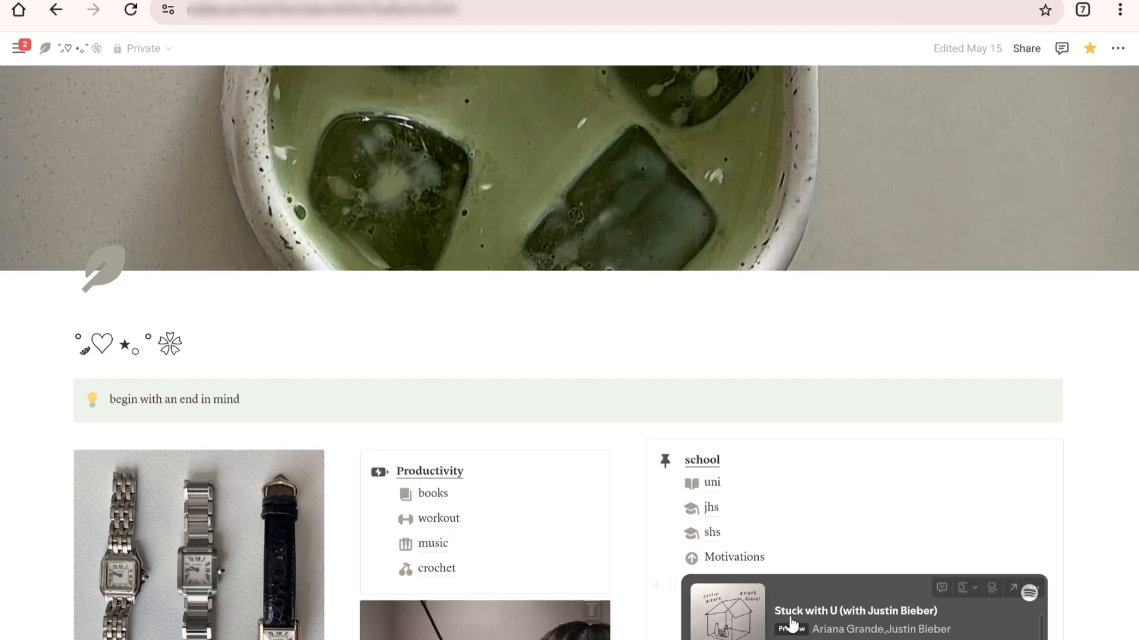
{"action": "left_click", "coordinate": [713, 487]}
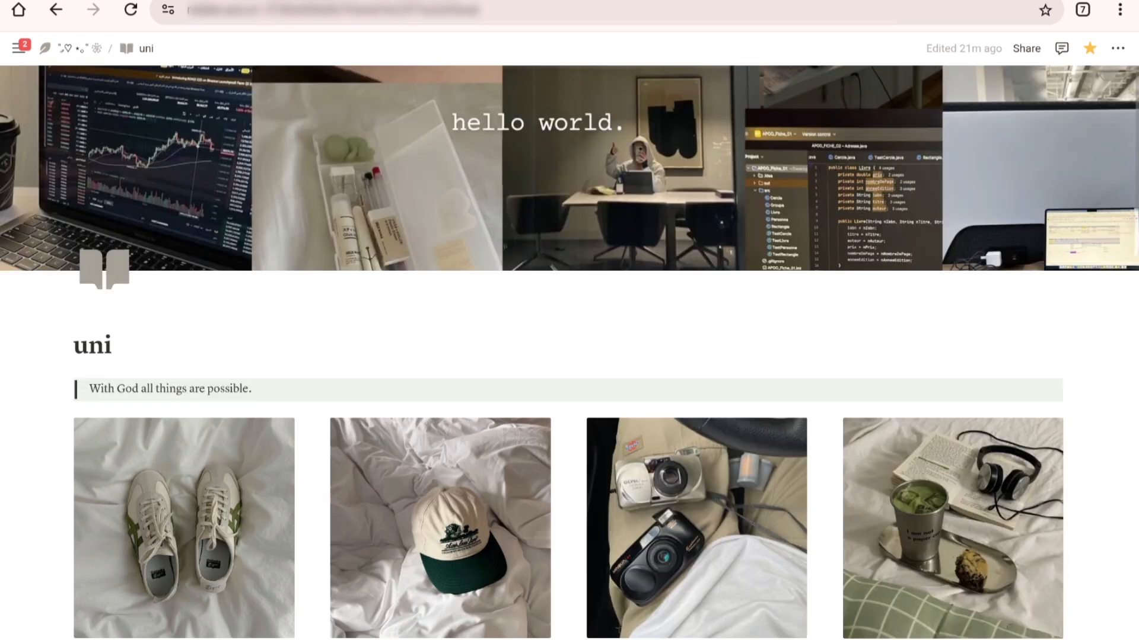
{"action": "scroll", "coordinate": [570, 349], "scroll_direction": "down", "scroll_amount": 3}
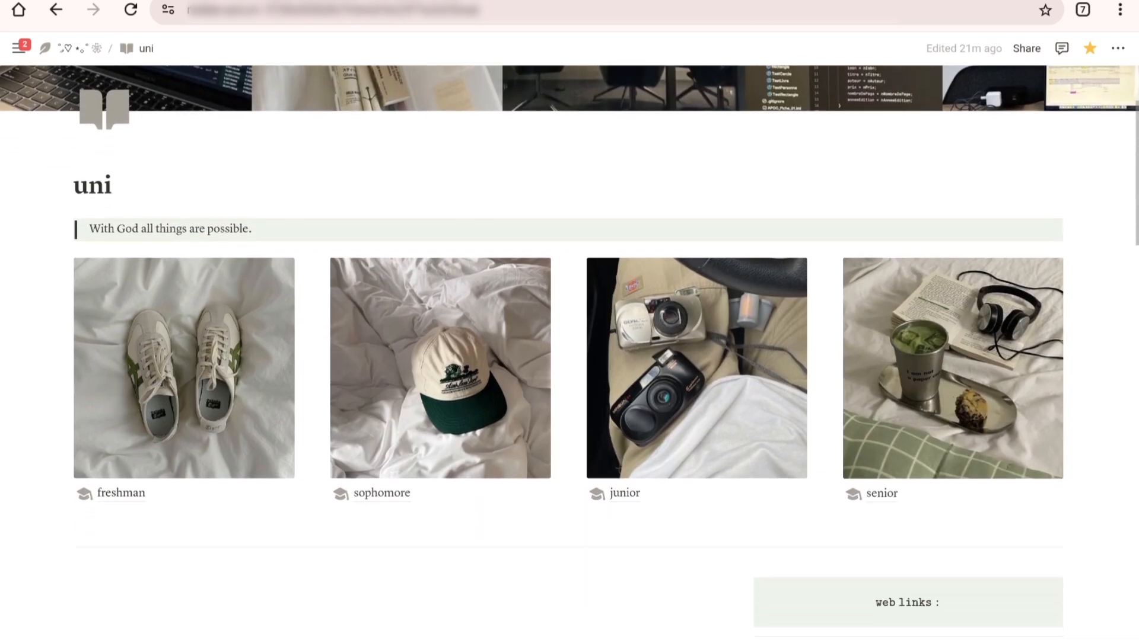
{"action": "scroll", "coordinate": [570, 349], "scroll_direction": "down", "scroll_amount": 1}
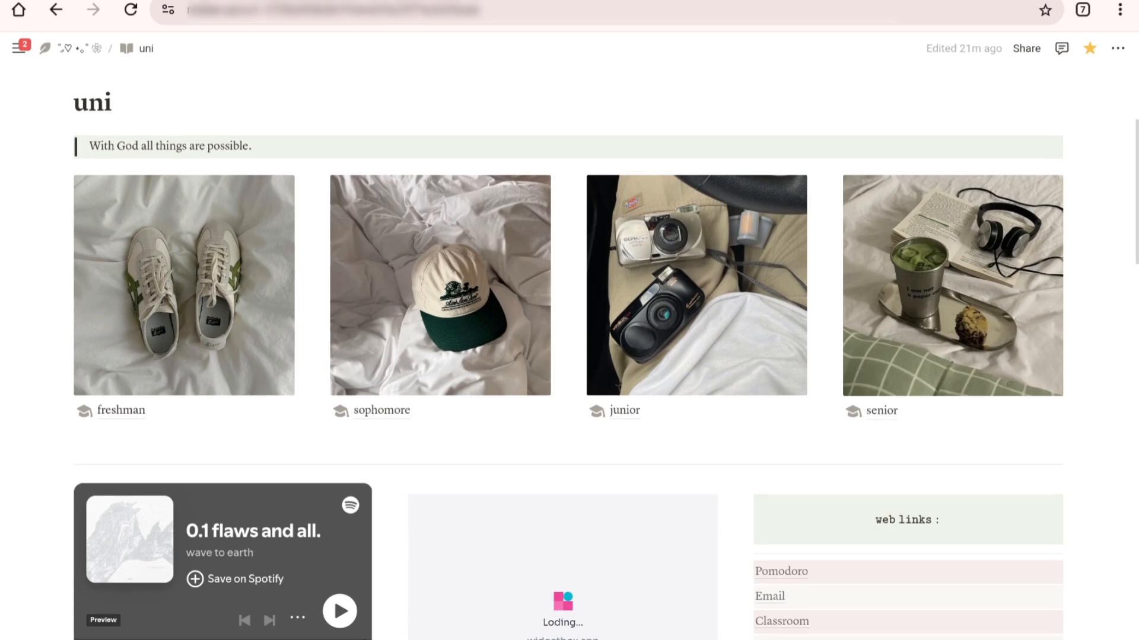
{"action": "scroll", "coordinate": [570, 349], "scroll_direction": "down", "scroll_amount": 3}
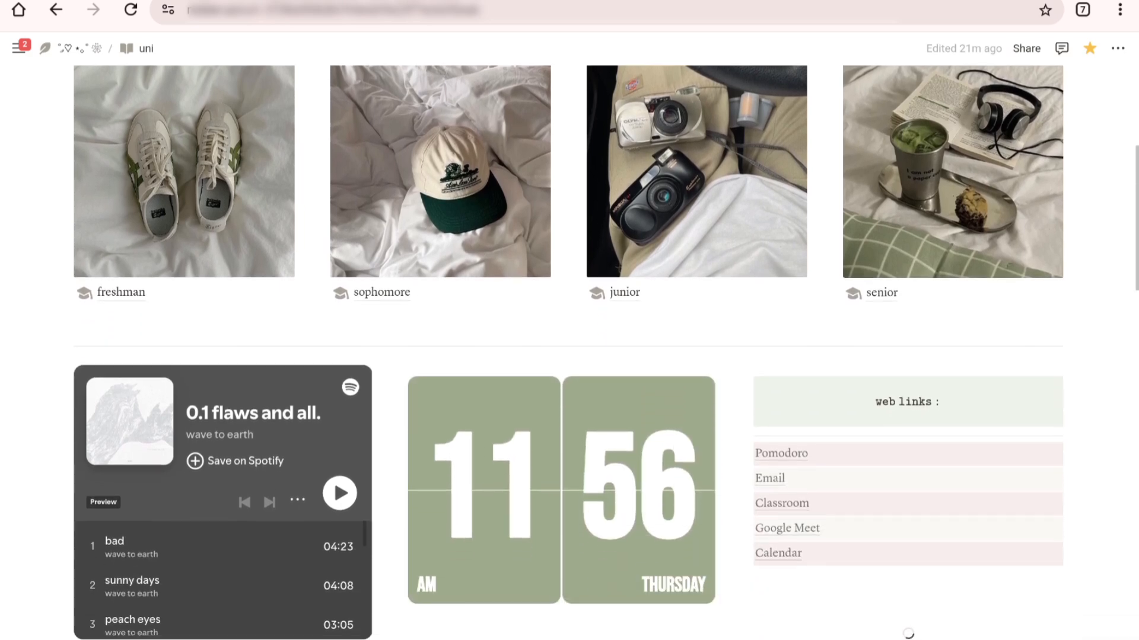
{"action": "scroll", "coordinate": [570, 348], "scroll_direction": "down", "scroll_amount": 2}
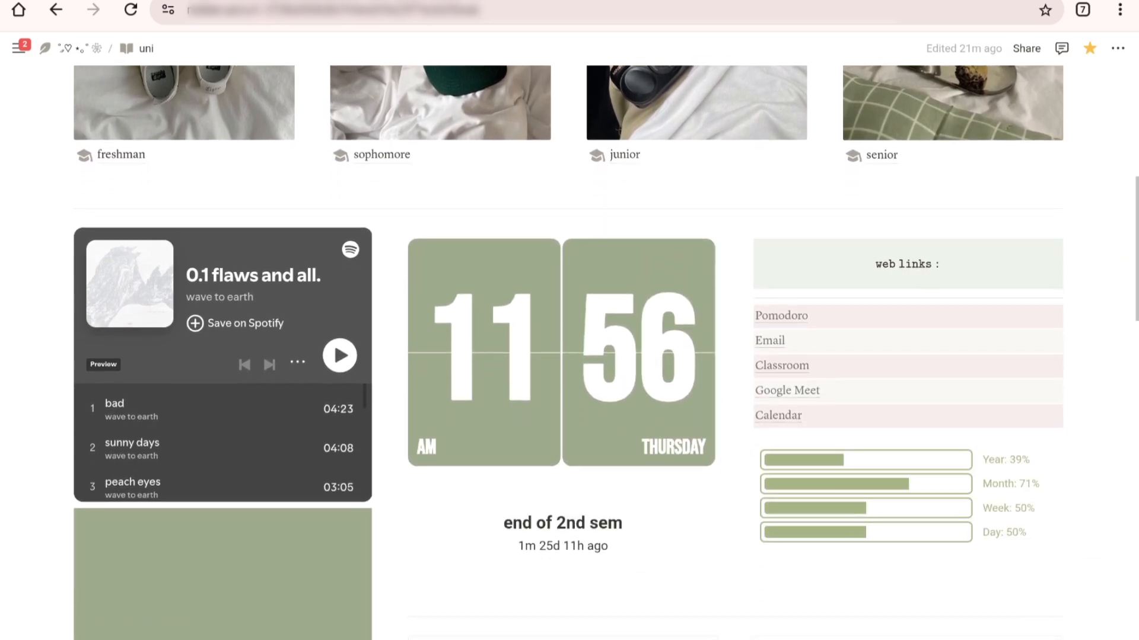
{"action": "scroll", "coordinate": [569, 348], "scroll_direction": "down", "scroll_amount": 1}
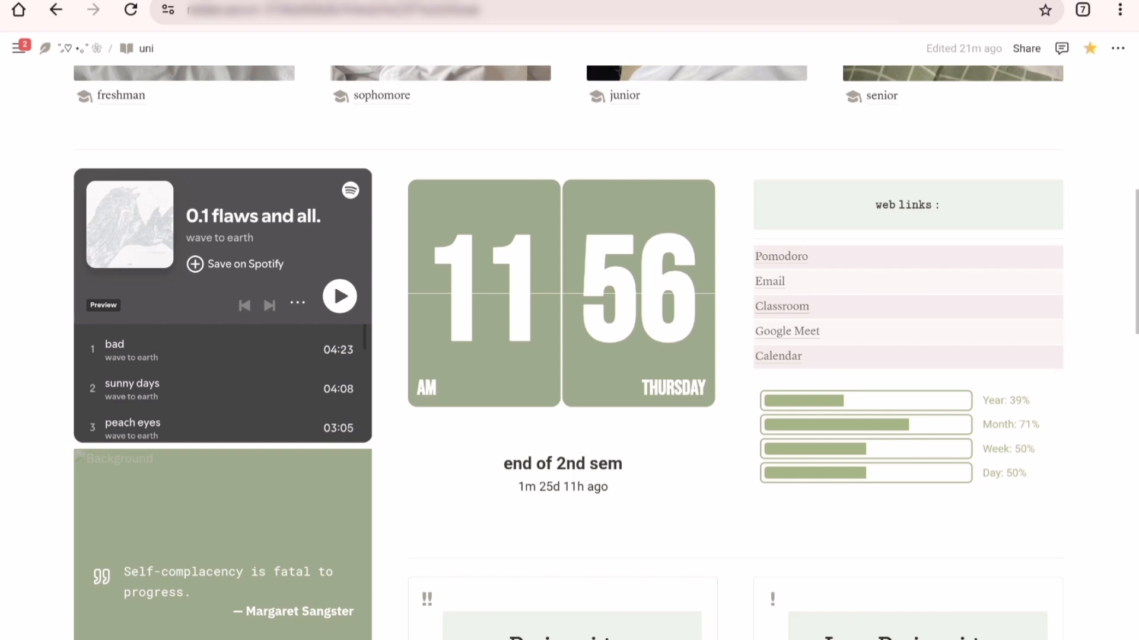
{"action": "scroll", "coordinate": [568, 352], "scroll_direction": "down", "scroll_amount": 1}
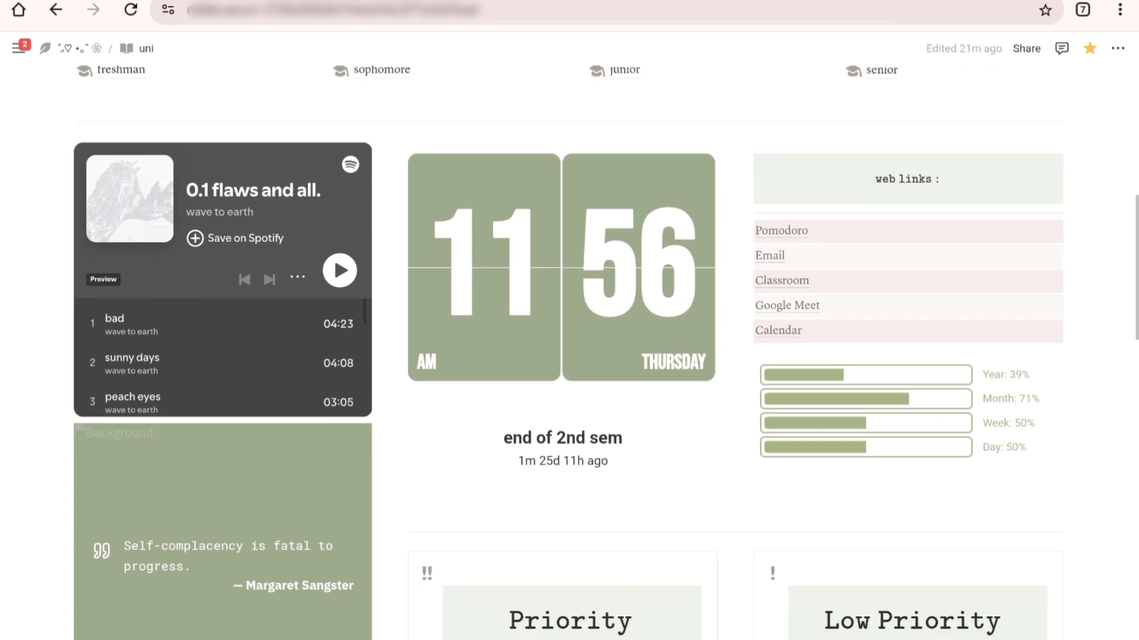
{"action": "scroll", "coordinate": [568, 353], "scroll_direction": "down", "scroll_amount": 3}
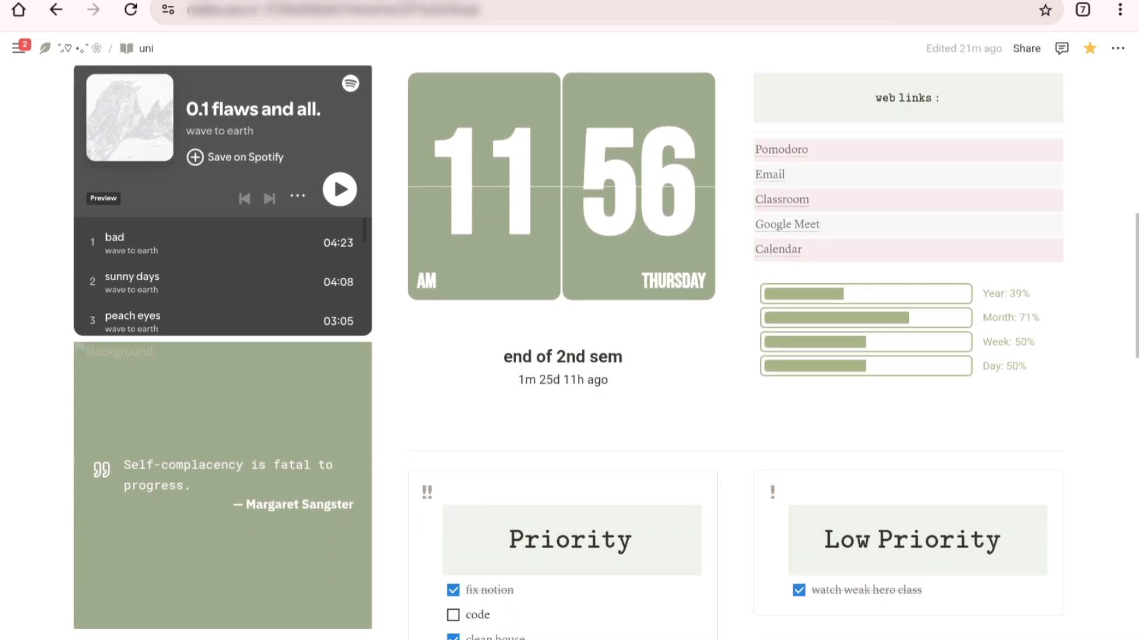
{"action": "scroll", "coordinate": [568, 353], "scroll_direction": "down", "scroll_amount": 3}
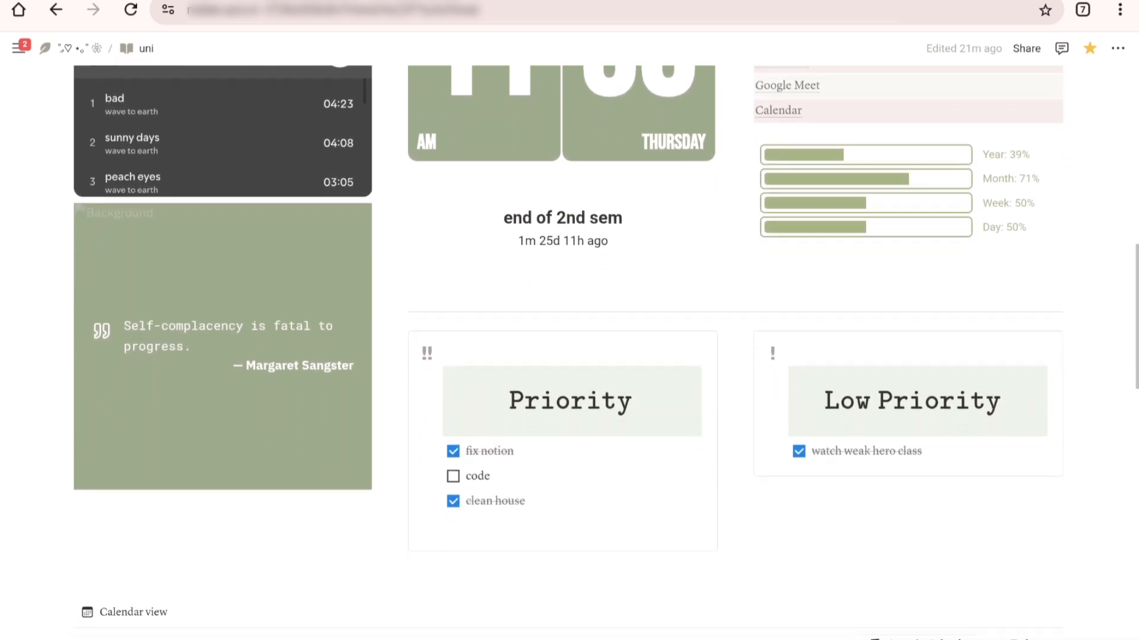
{"action": "scroll", "coordinate": [568, 352], "scroll_direction": "down", "scroll_amount": 3}
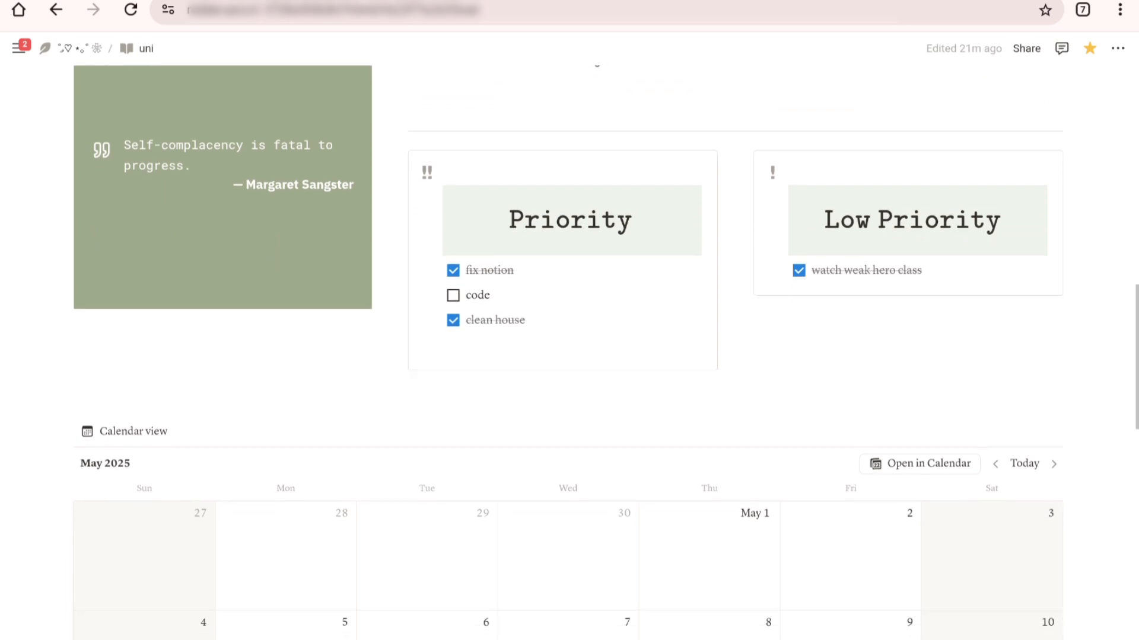
{"action": "scroll", "coordinate": [568, 352], "scroll_direction": "down", "scroll_amount": 4}
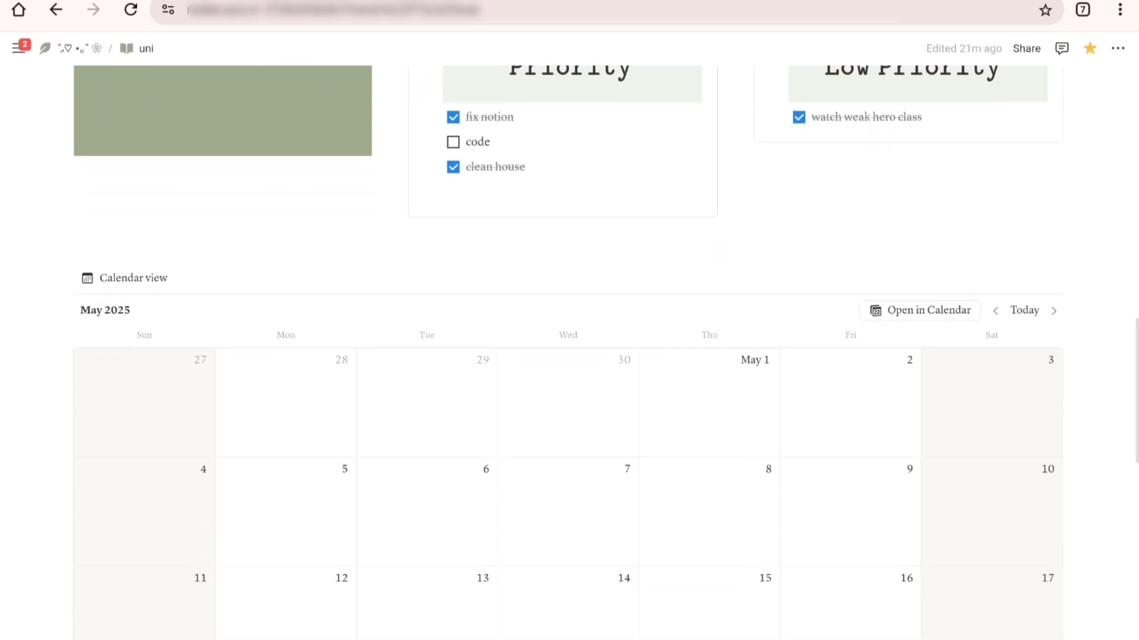
{"action": "scroll", "coordinate": [568, 352], "scroll_direction": "down", "scroll_amount": 5}
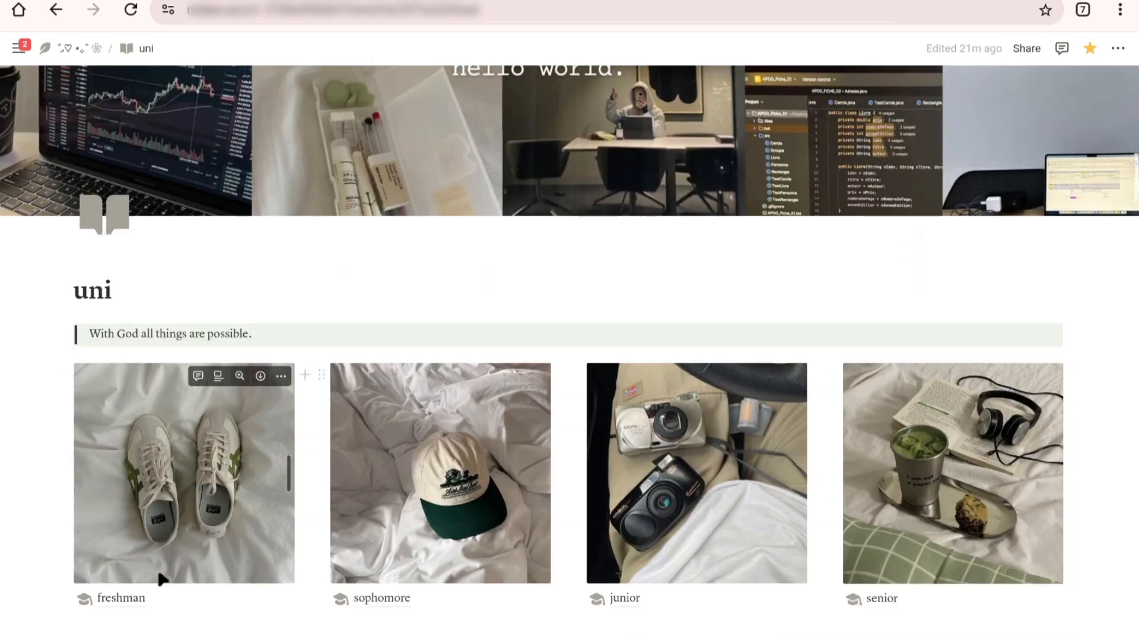
Step: Open the freshman page and review the courses gallery, the clock, the orgs callout and the remember quote
{"action": "left_click", "coordinate": [125, 600]}
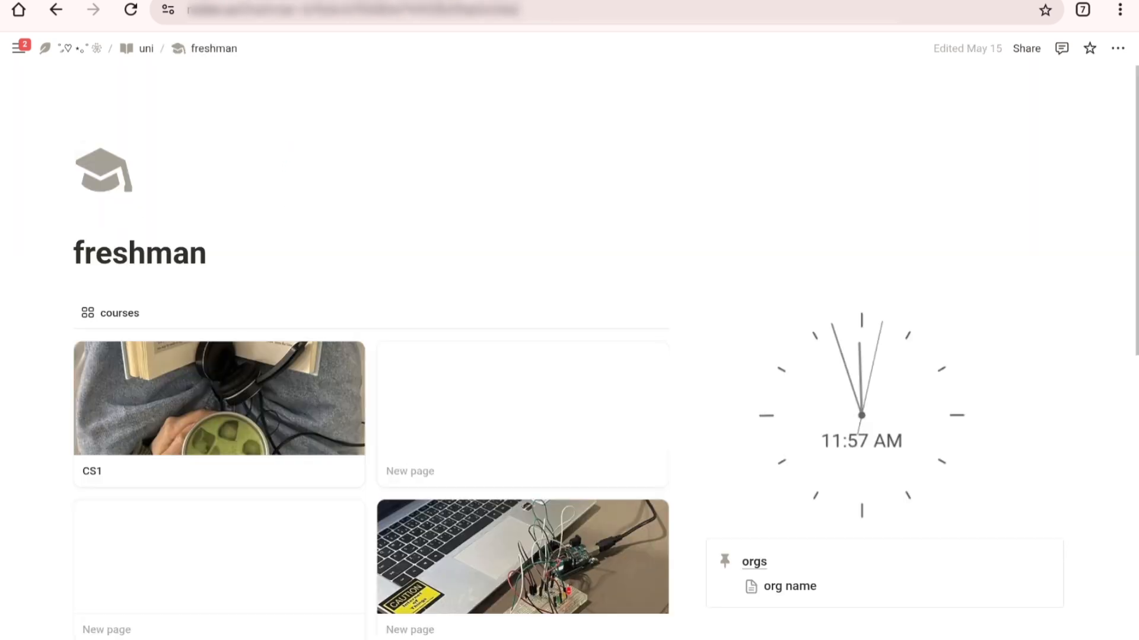
{"action": "scroll", "coordinate": [285, 137], "scroll_direction": "down", "scroll_amount": 1}
{"action": "scroll", "coordinate": [371, 415], "scroll_direction": "down", "scroll_amount": 1}
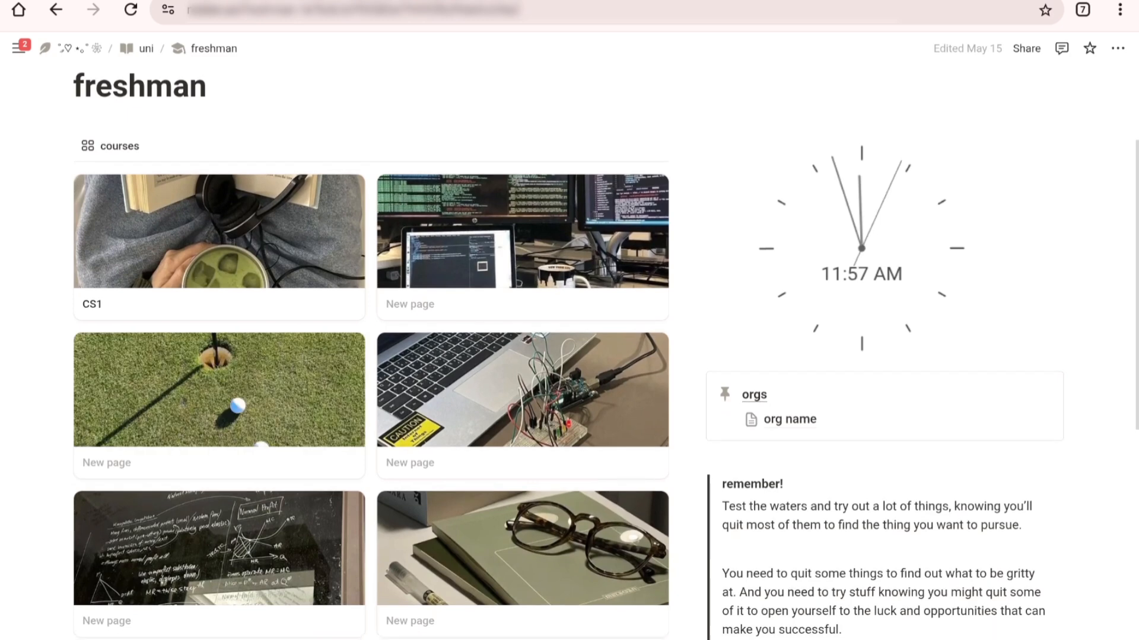
{"action": "scroll", "coordinate": [370, 415], "scroll_direction": "down", "scroll_amount": 1}
{"action": "scroll", "coordinate": [371, 356], "scroll_direction": "down", "scroll_amount": 1}
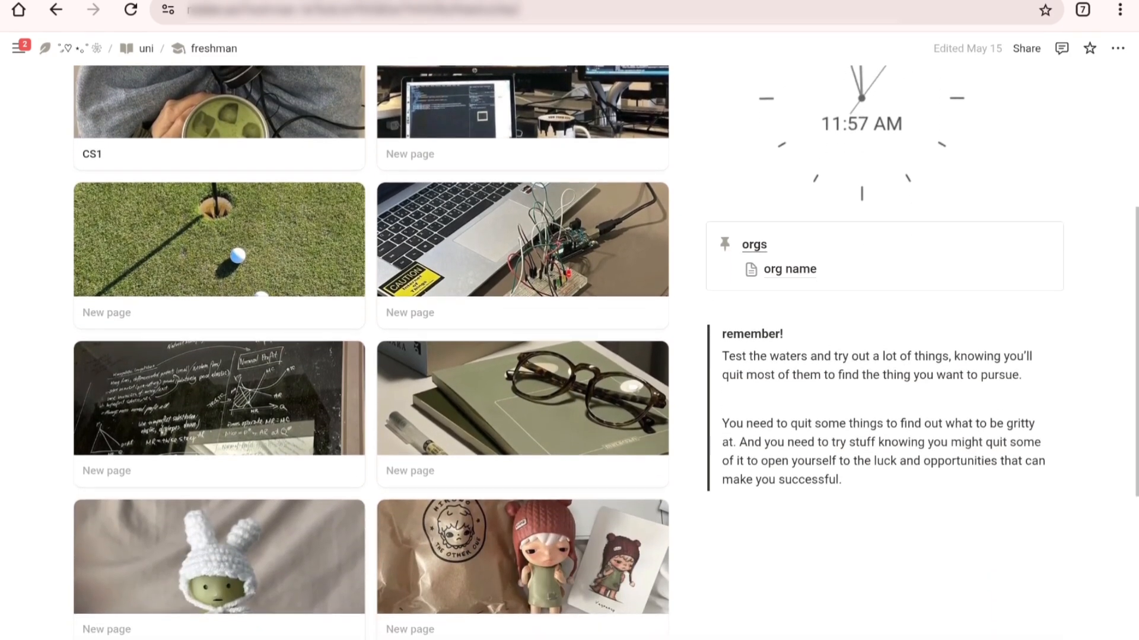
{"action": "scroll", "coordinate": [371, 355], "scroll_direction": "down", "scroll_amount": 1}
{"action": "scroll", "coordinate": [371, 356], "scroll_direction": "down", "scroll_amount": 3}
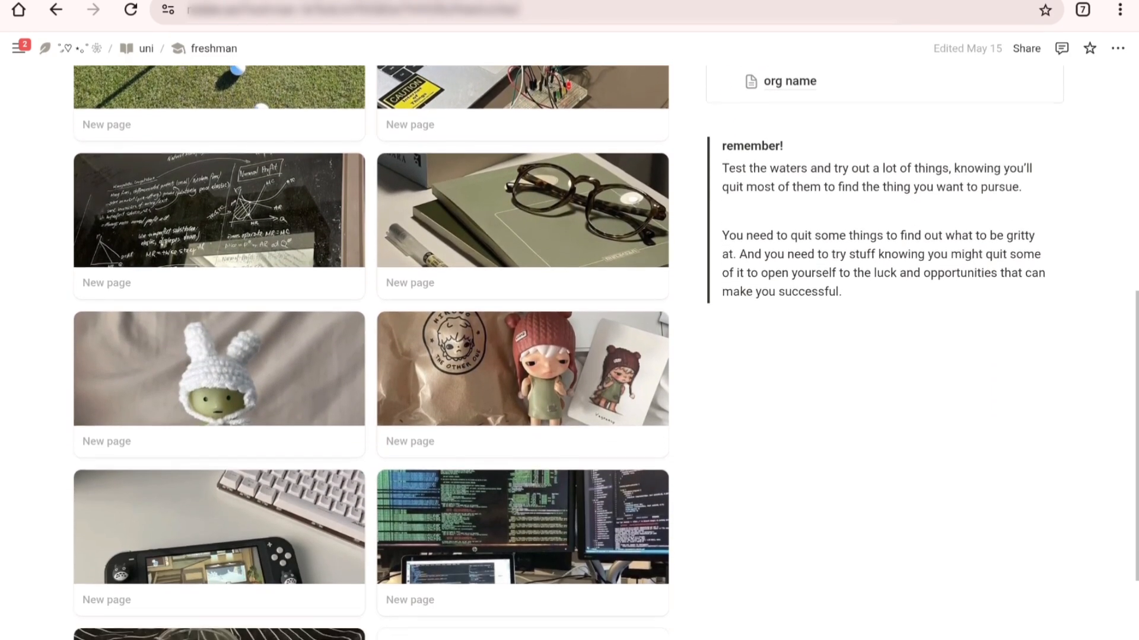
{"action": "scroll", "coordinate": [371, 355], "scroll_direction": "down", "scroll_amount": 3}
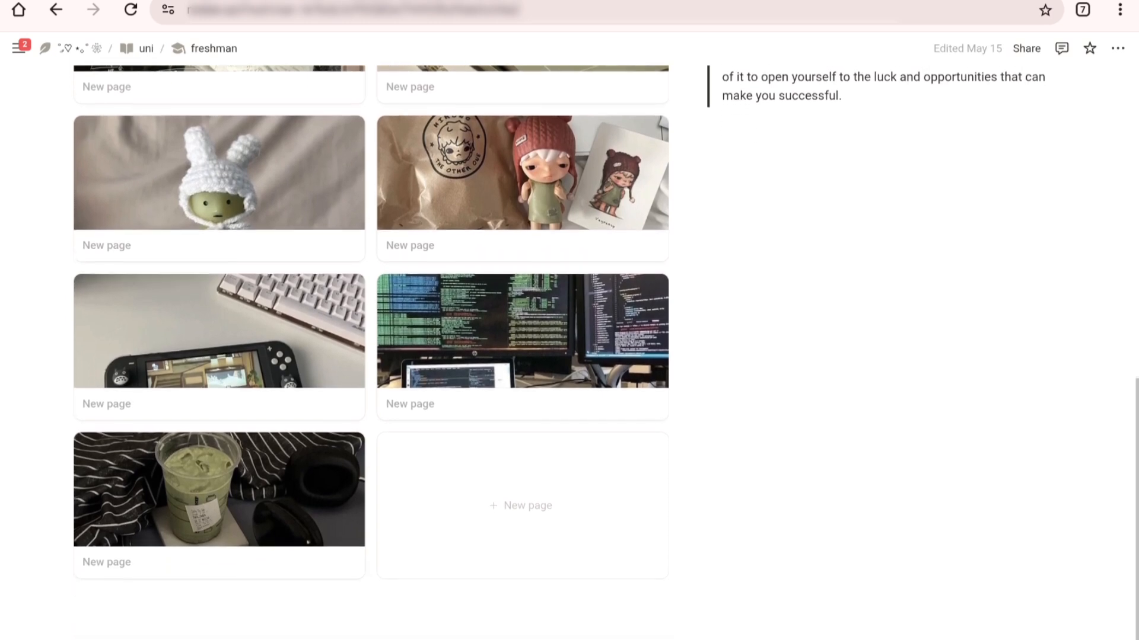
{"action": "scroll", "coordinate": [371, 355], "scroll_direction": "down", "scroll_amount": 1}
{"action": "scroll", "coordinate": [370, 356], "scroll_direction": "up", "scroll_amount": 4}
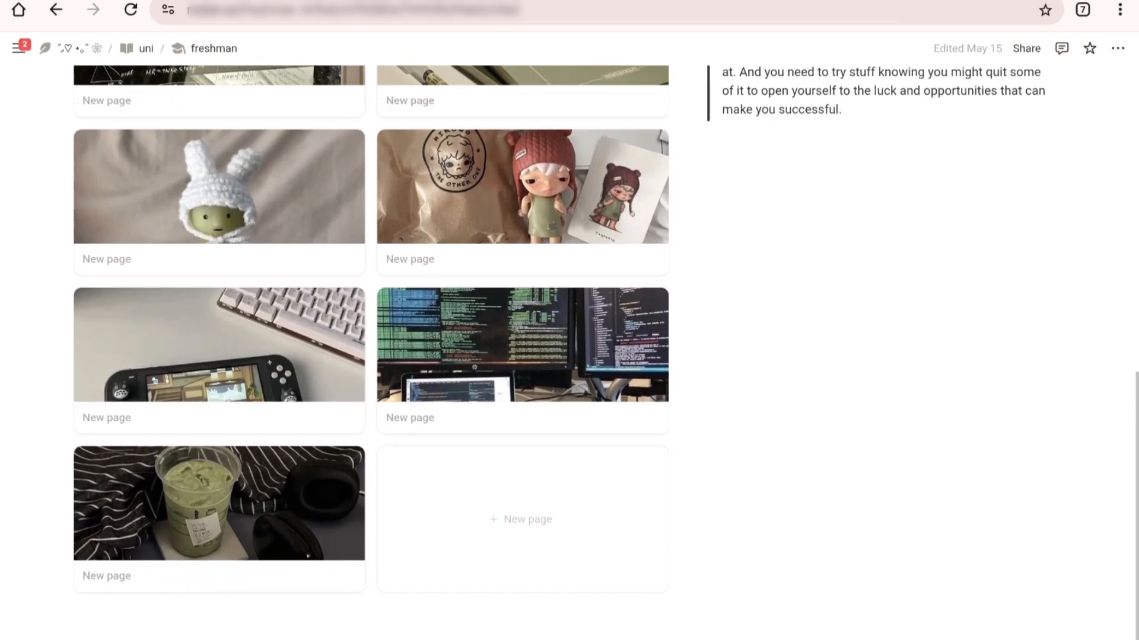
{"action": "scroll", "coordinate": [371, 356], "scroll_direction": "up", "scroll_amount": 3}
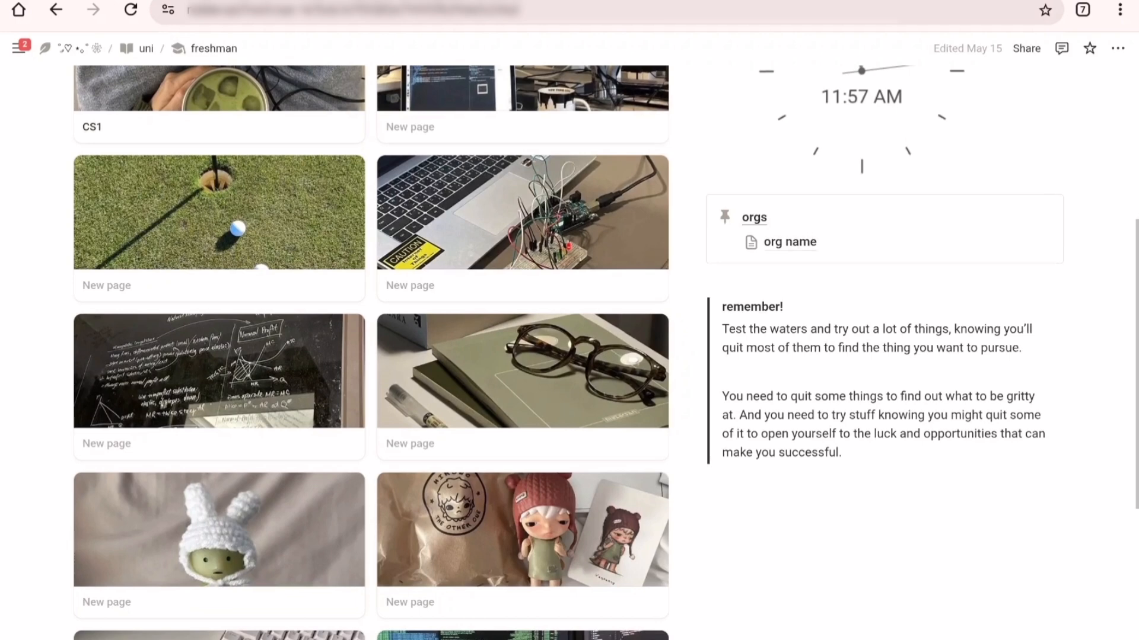
{"action": "scroll", "coordinate": [370, 356], "scroll_direction": "up", "scroll_amount": 6}
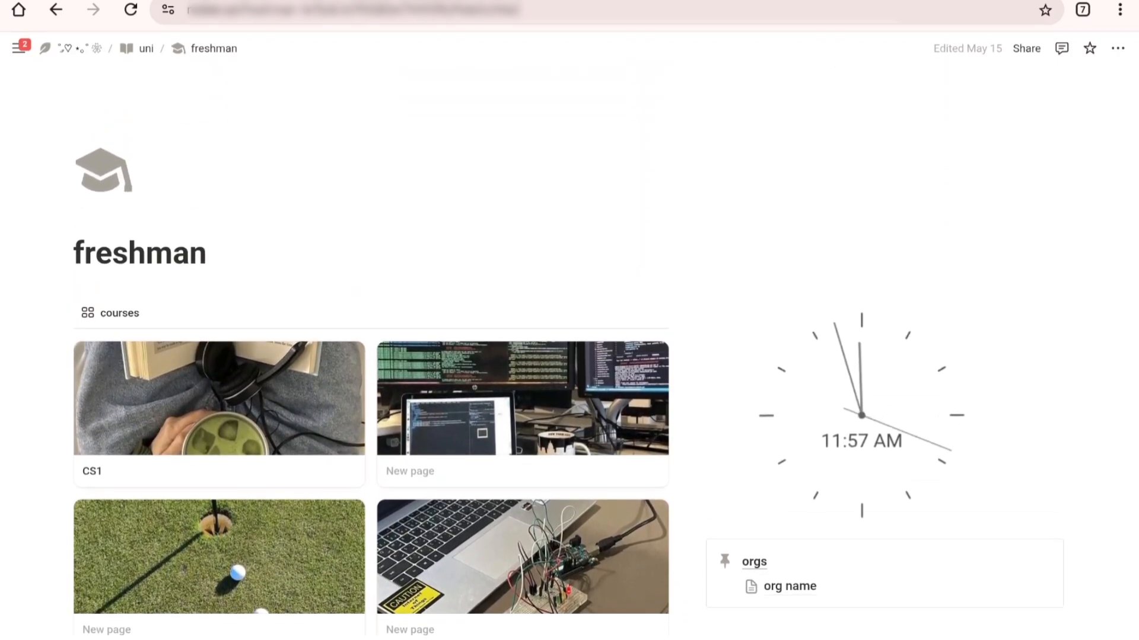
Step: Return to the uni page and look over the row of year-level pages below the quote
{"action": "left_click", "coordinate": [146, 48]}
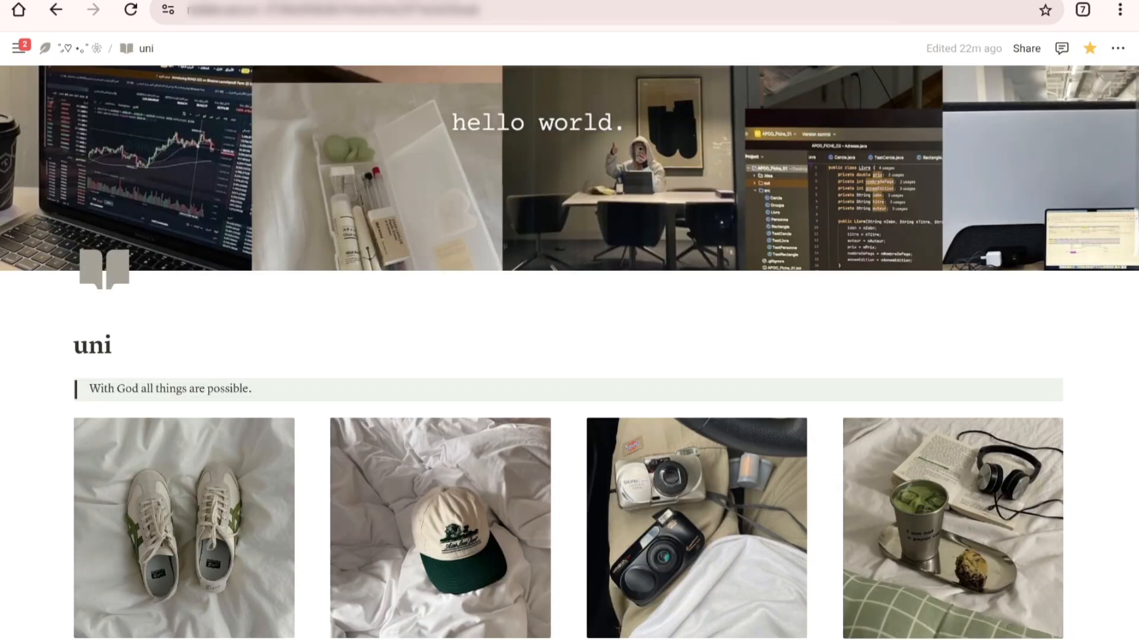
{"action": "scroll", "coordinate": [569, 352], "scroll_direction": "down", "scroll_amount": 1}
{"action": "scroll", "coordinate": [569, 352], "scroll_direction": "down", "scroll_amount": 2}
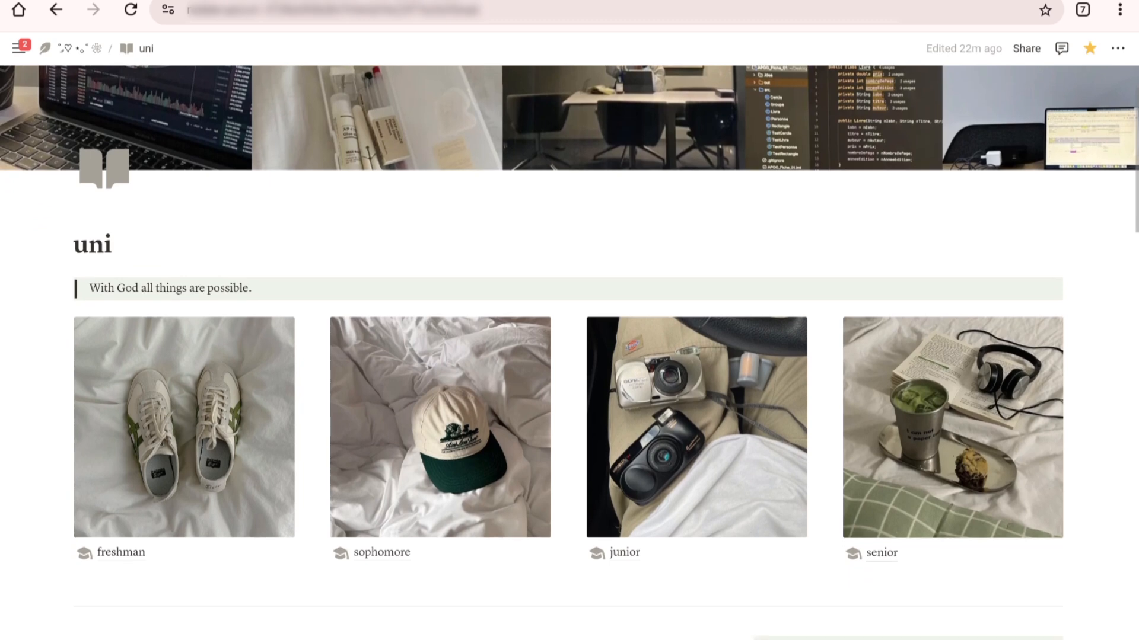
{"action": "scroll", "coordinate": [569, 352], "scroll_direction": "down", "scroll_amount": 2}
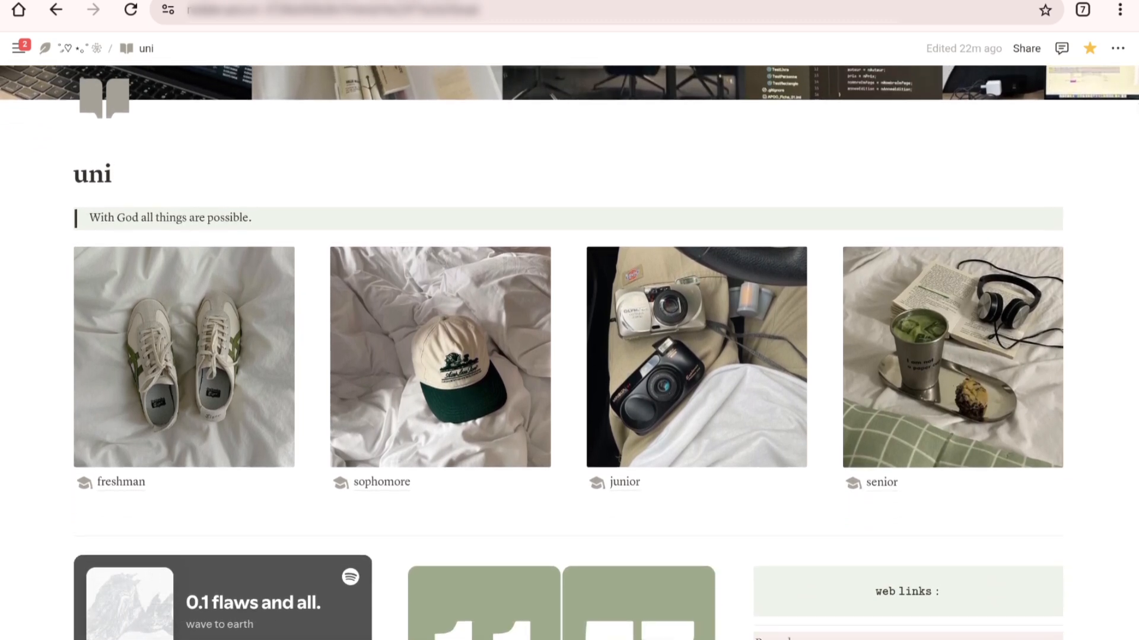
{"action": "scroll", "coordinate": [570, 352], "scroll_direction": "up", "scroll_amount": 4}
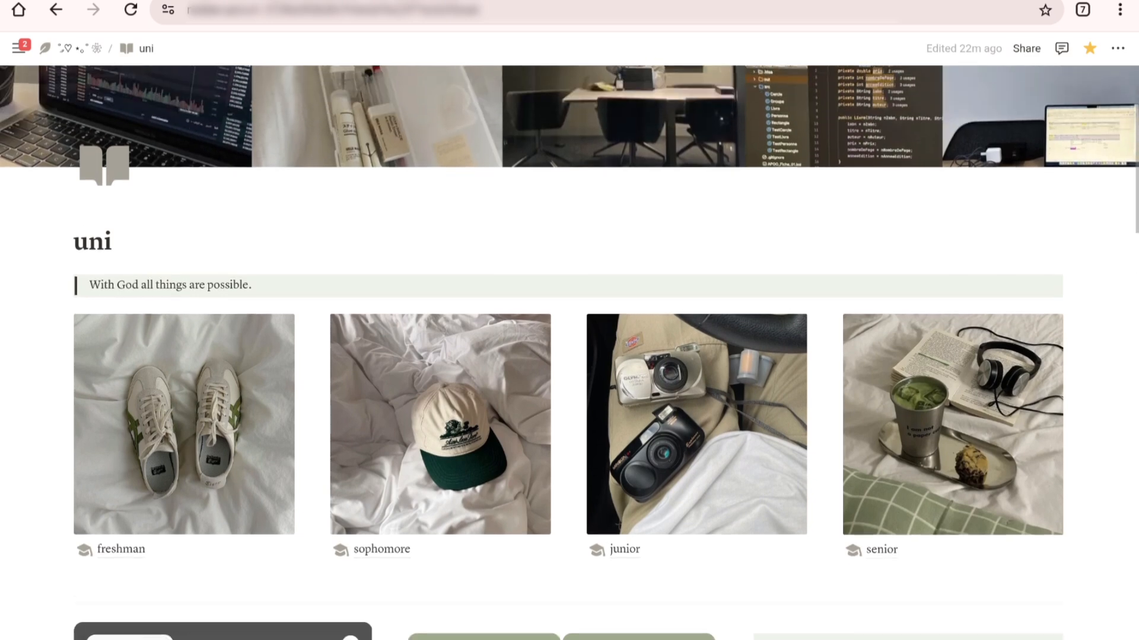